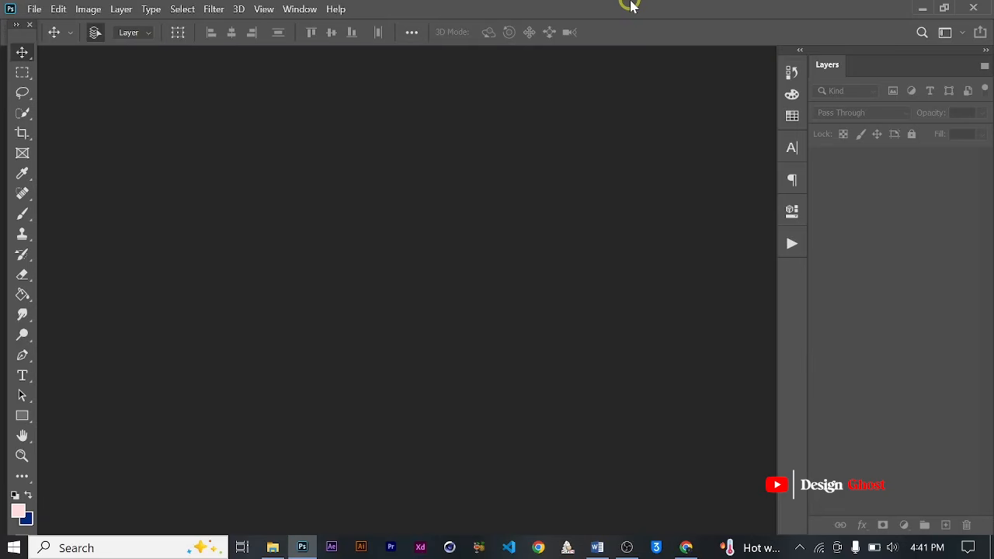
Step: Create a new 5 x 6 inch portrait document at 300 pixels/inch in RGB Color with a white background
key("ctrl+n")
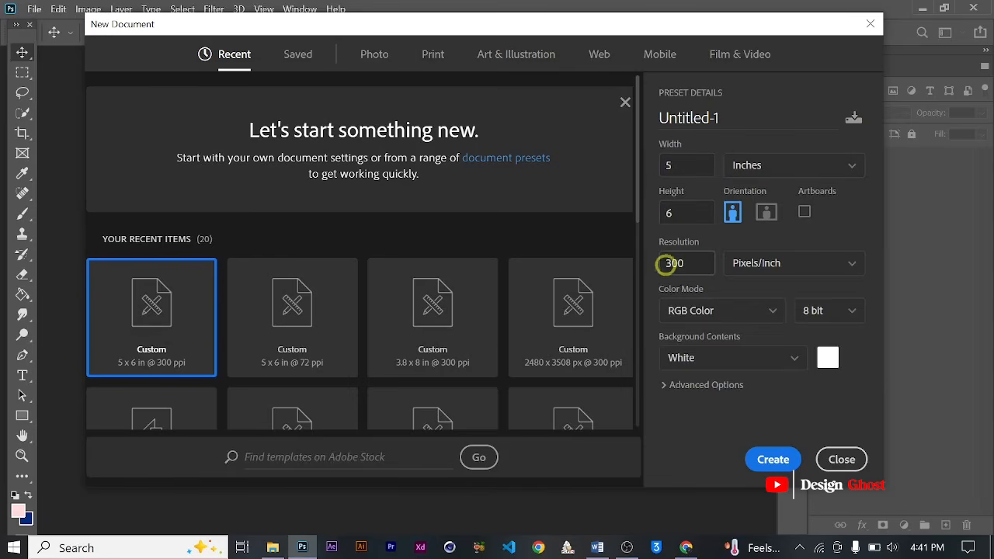
left_click(777, 468)
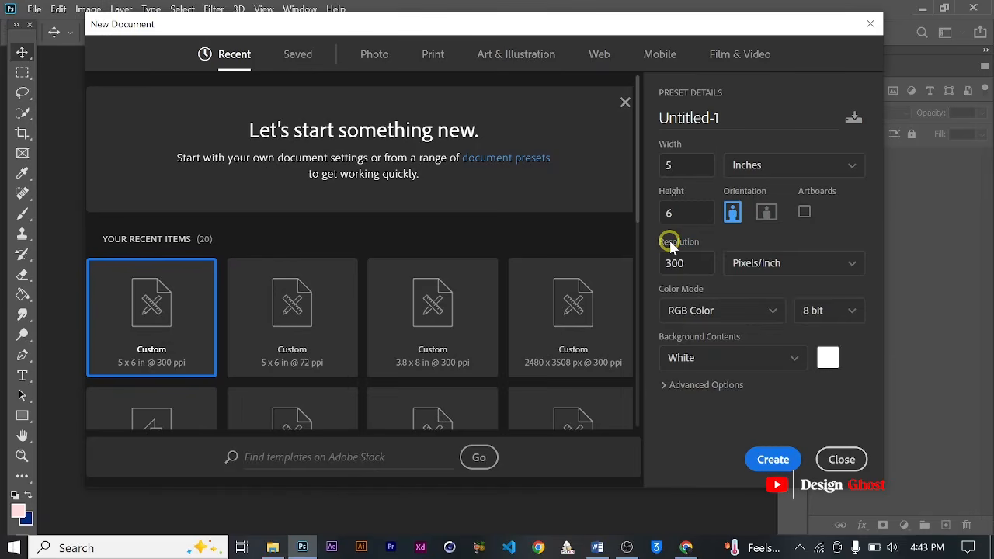
left_click(773, 465)
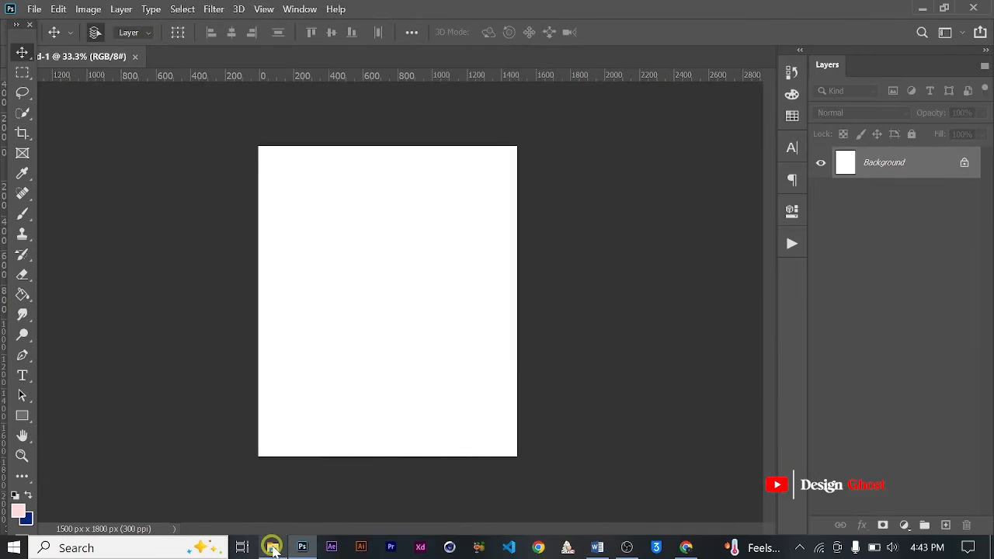
Step: Look through the image files in the Valentine folder under Downloads
left_click(272, 548)
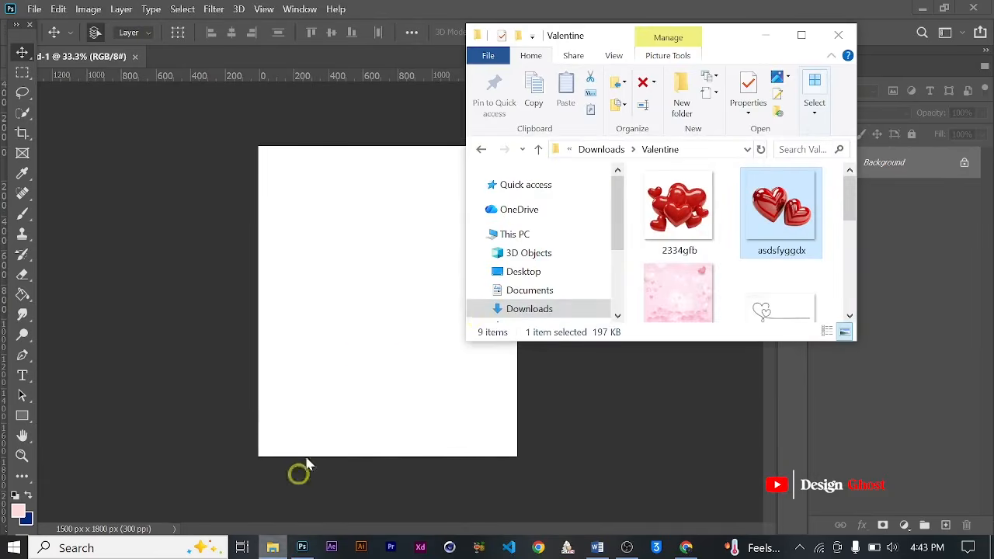
left_click(801, 35)
left_click_drag(935, 293, 231, 173)
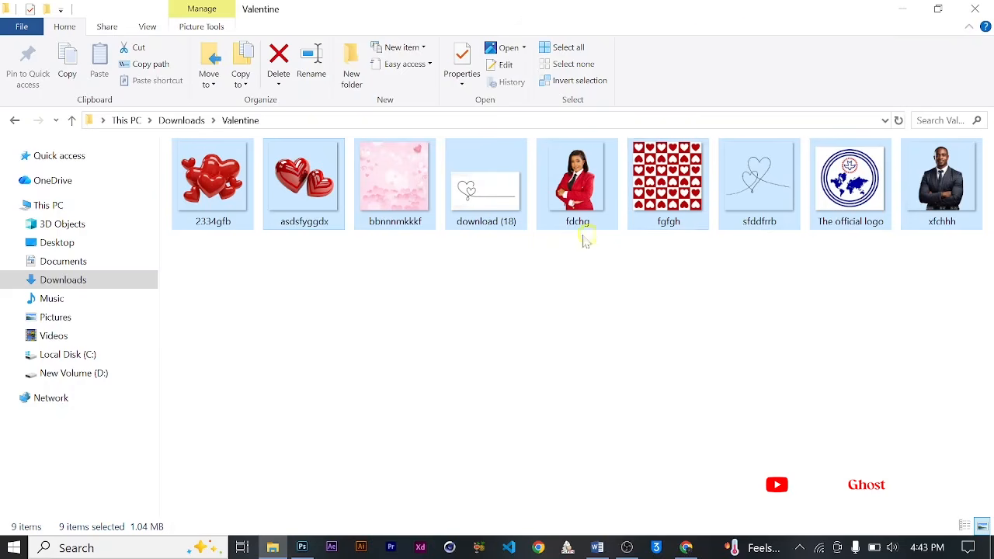
left_click(894, 10)
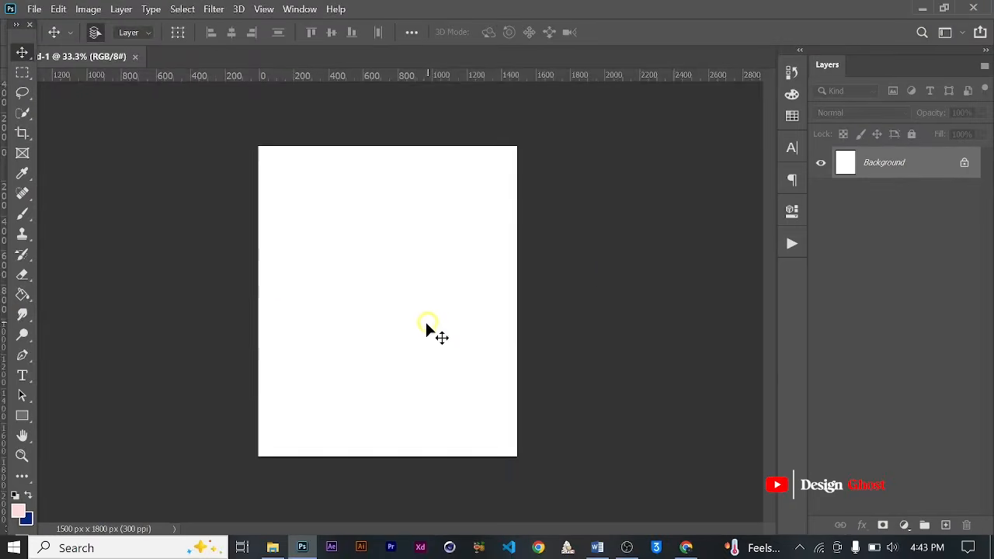
key("Return")
key("ctrl+0")
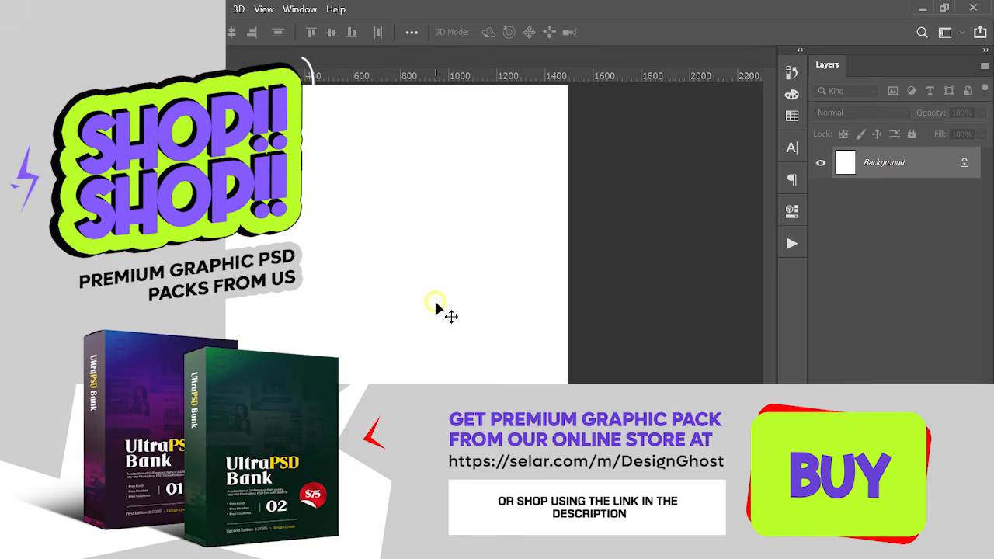
key("ctrl+0")
key("Return")
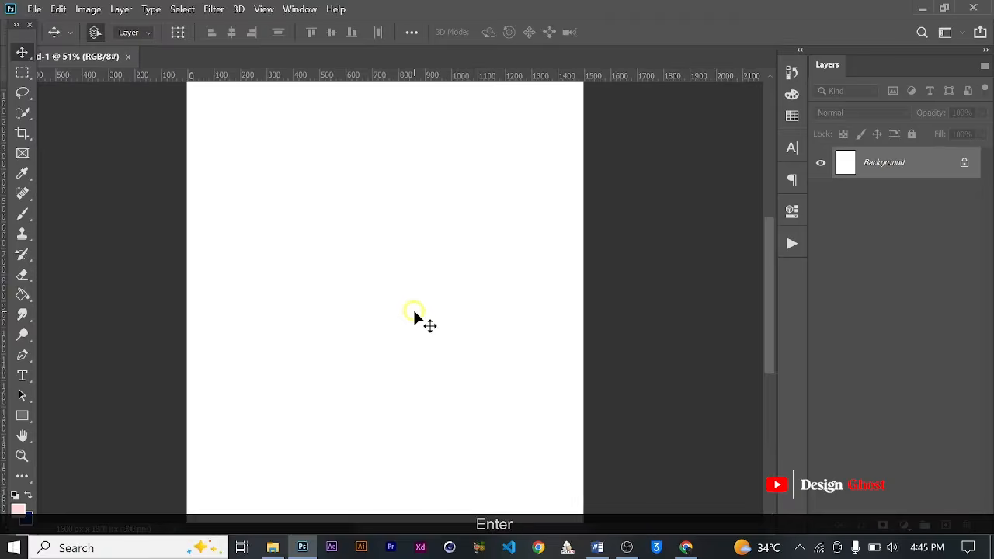
key("ctrl+0")
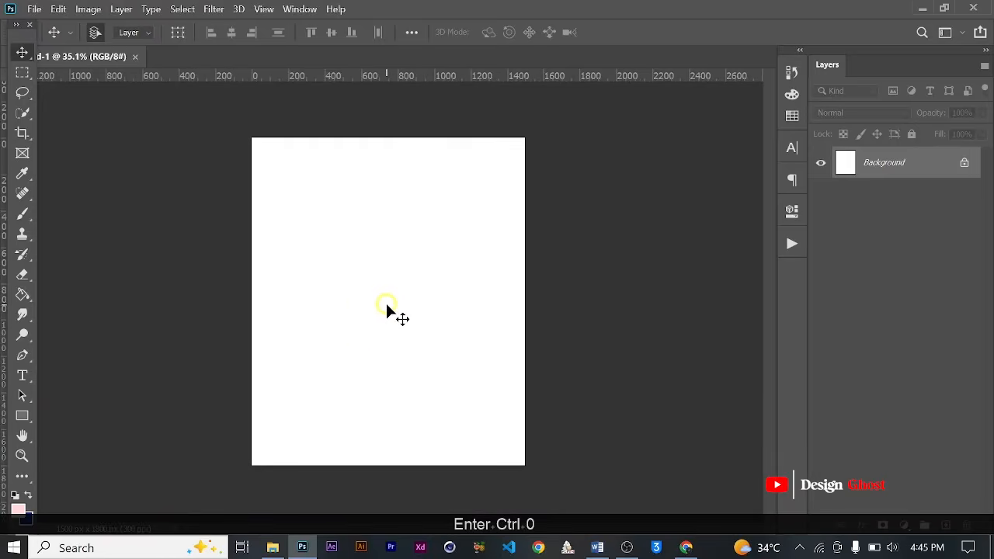
Step: Open the pink hearts background image bbnnnmkkkf from the Valentine folder as a separate document
left_click(276, 543)
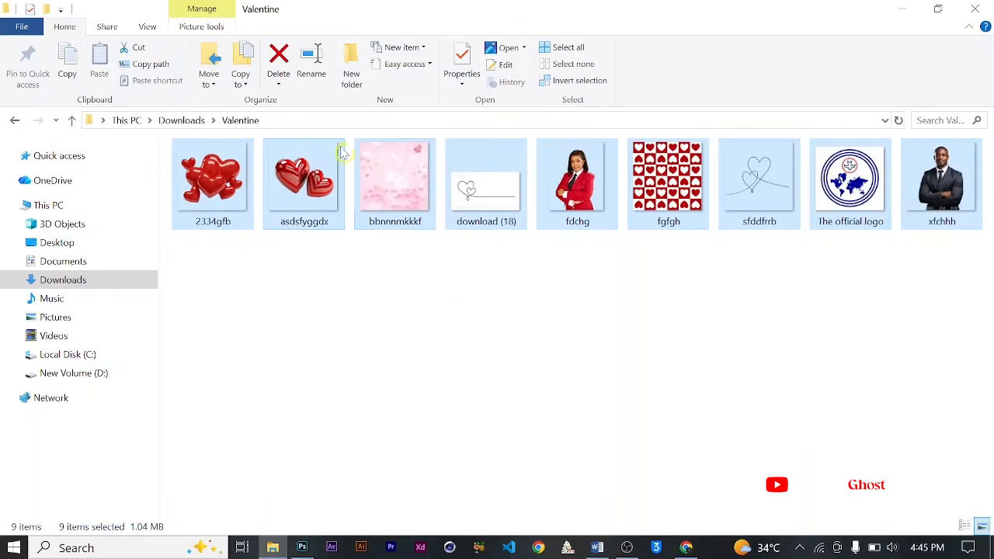
left_click(414, 247)
left_click_drag(399, 197, 572, 11)
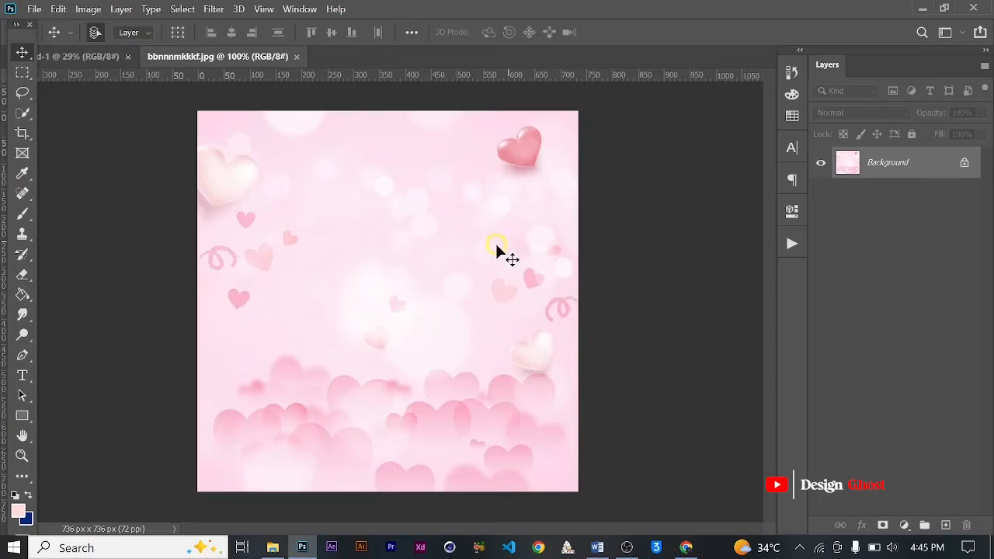
key("ctrl+0")
Step: Resample the pink hearts image to a resolution of 100 pixels/inch
key("ctrl+alt+i")
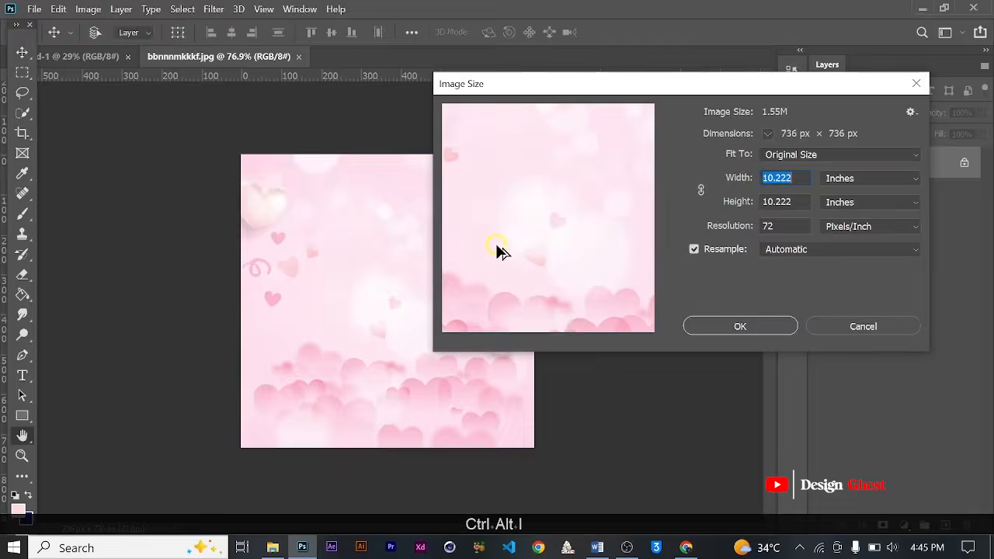
left_click(734, 229)
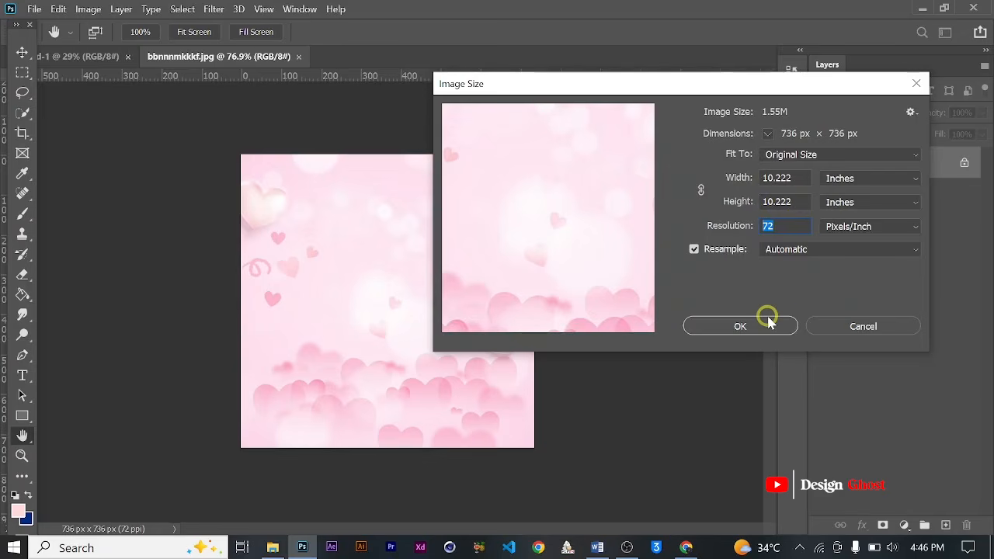
type("100")
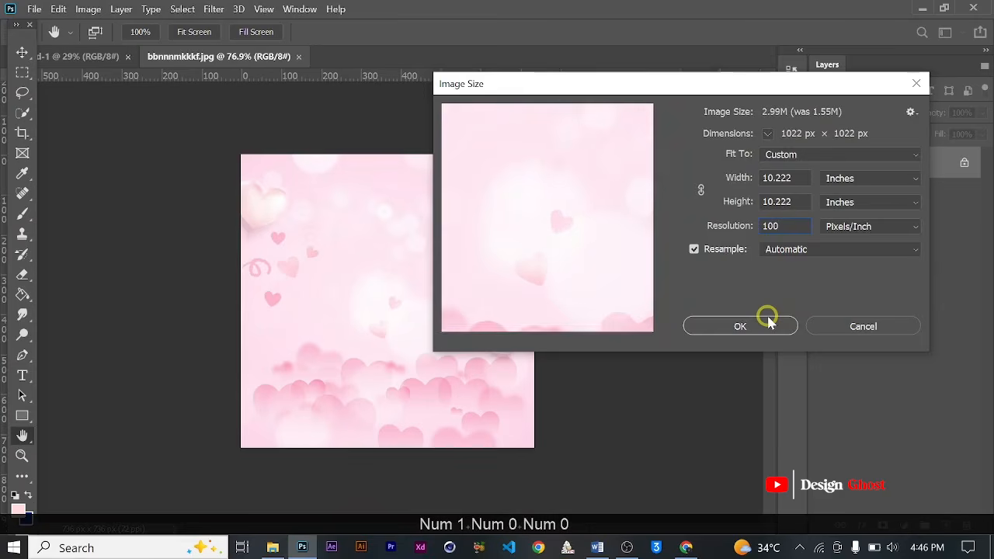
key("Return")
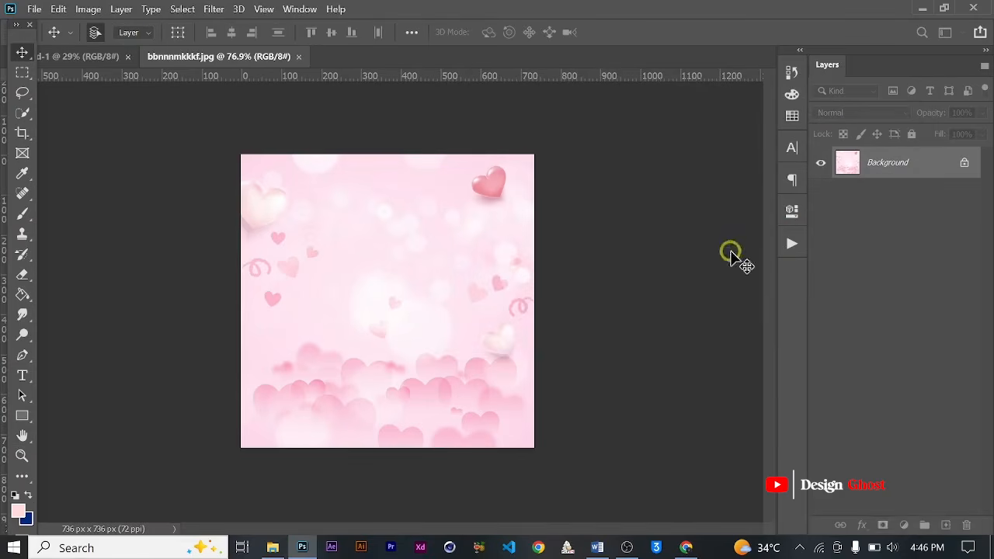
key("ctrl+0")
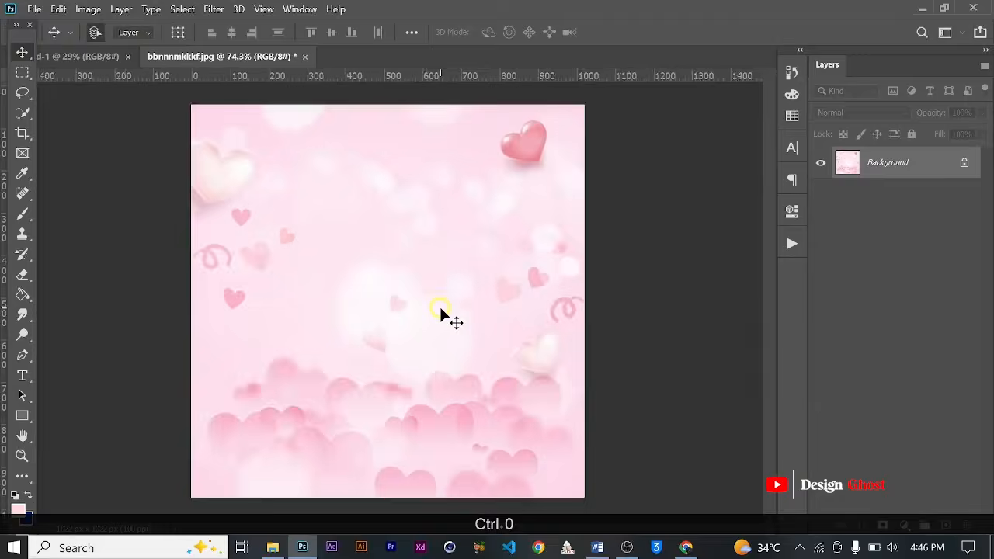
Step: Add the text "Valentine" to the upper half of the blank white document
left_click(70, 56)
key("Return")
key("ctrl+0")
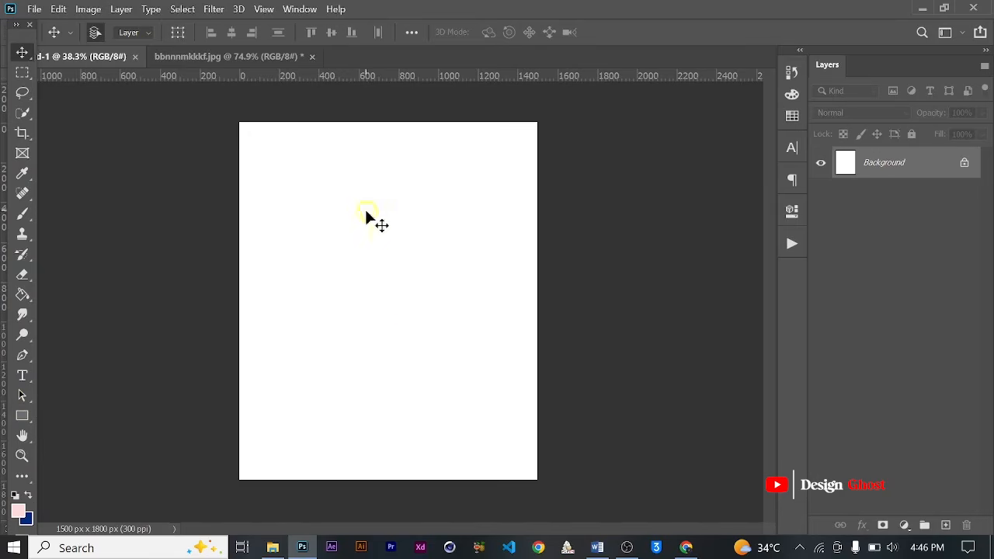
scroll(268, 299, "up", 1)
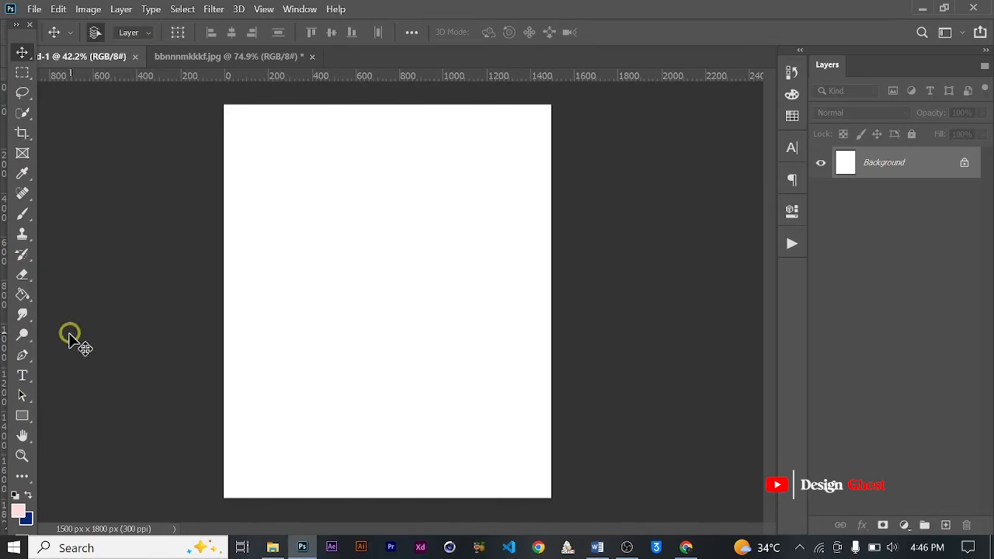
left_click(23, 376)
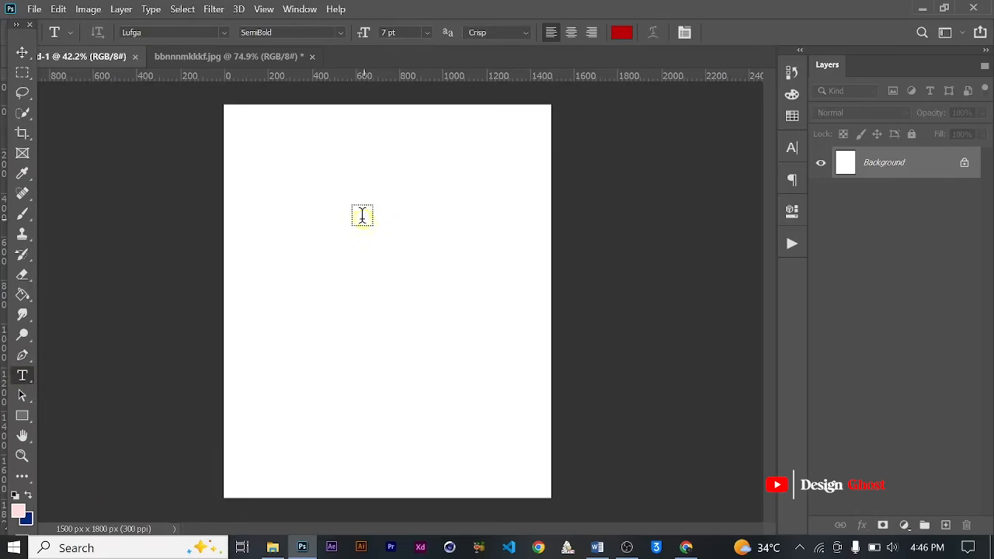
left_click(342, 243)
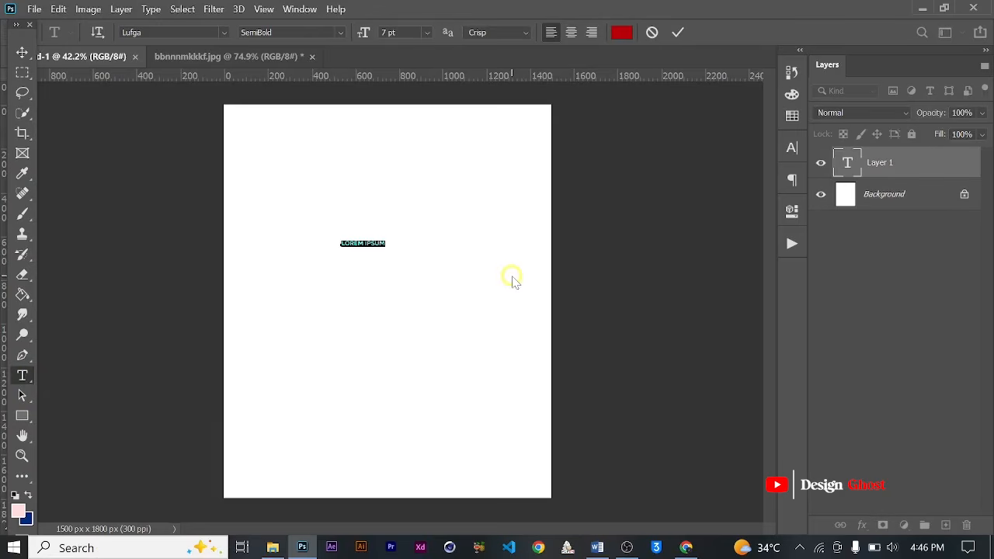
key("Caps_Lock")
type("V")
key("Caps_Lock")
type("ale")
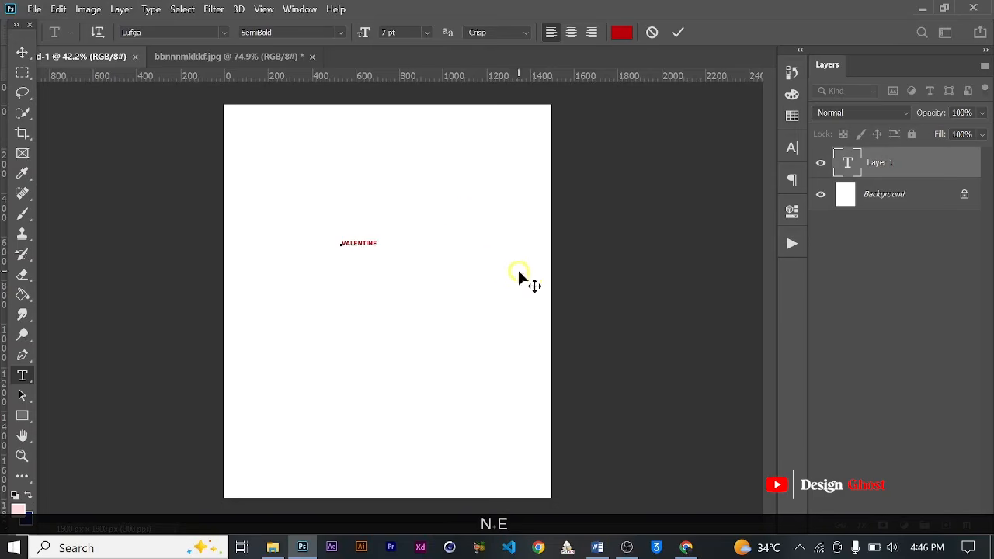
left_click(22, 53)
Step: Enlarge the Valentine text to about 345% and move it to the middle of the page's upper half
key("ctrl+t")
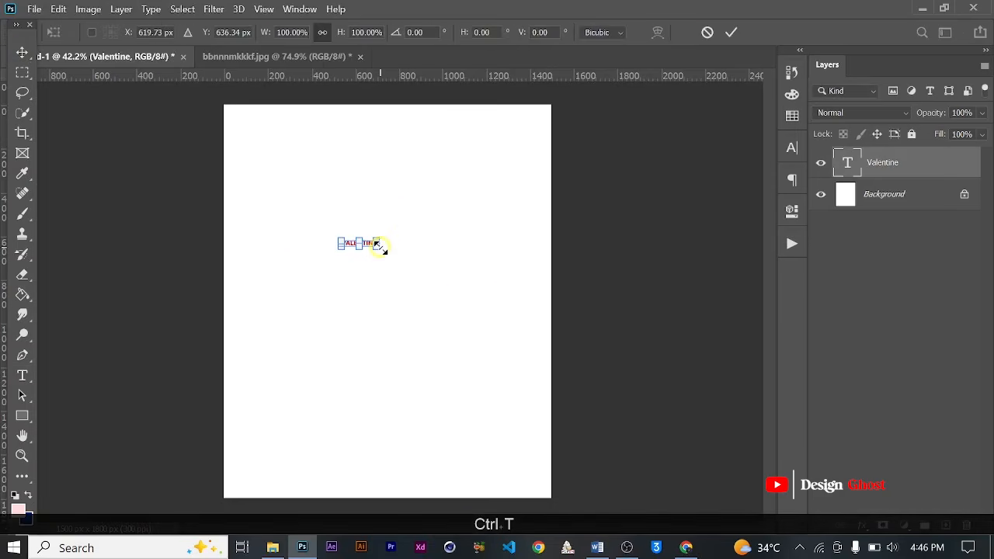
left_click_drag(462, 289, 460, 288)
key("Return")
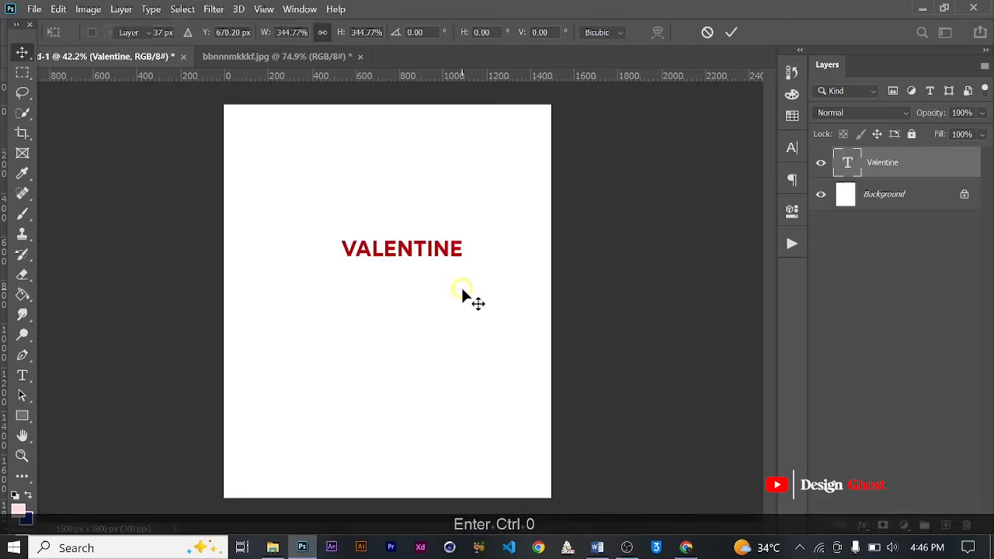
key("ctrl+0")
left_click_drag(428, 251, 410, 231)
key("Return")
key("ctrl+0")
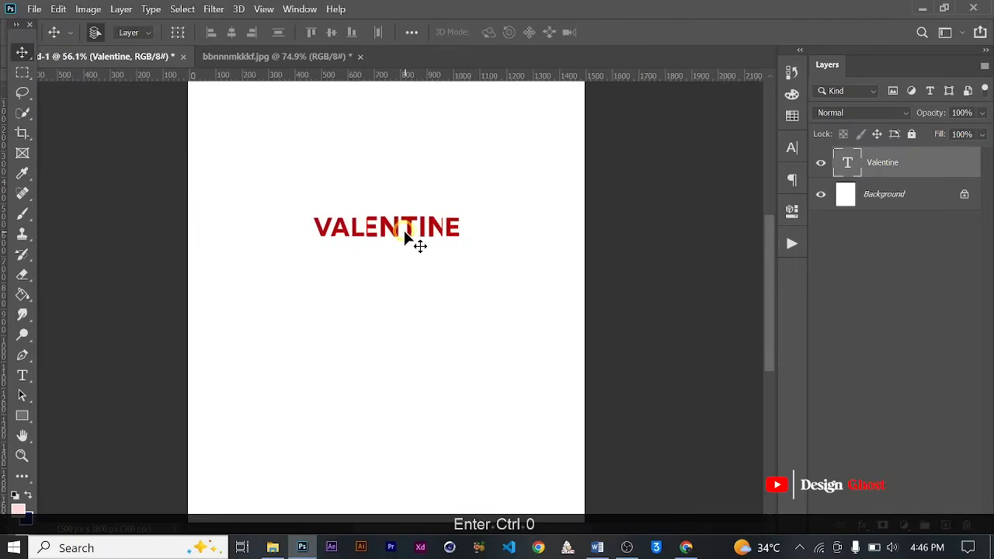
Step: Change the Valentine text's font to Hugh is Life Personal Use and turn off All Caps
scroll(422, 233, "up", 2)
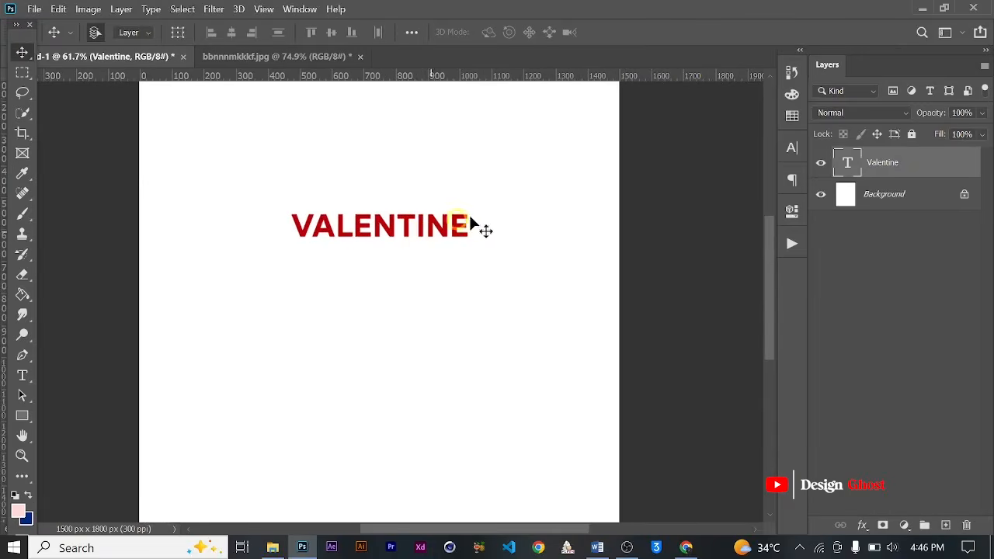
left_click(792, 149)
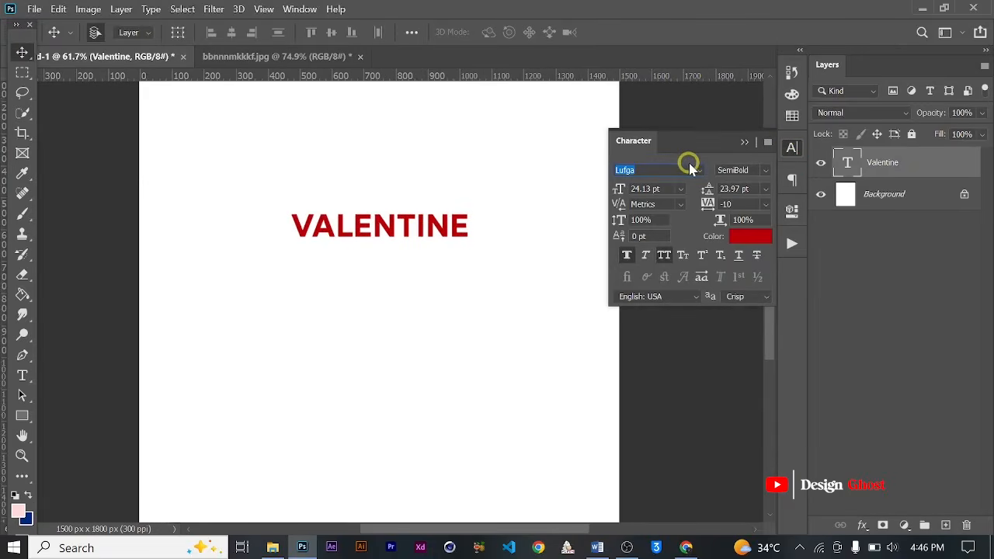
left_click(697, 172)
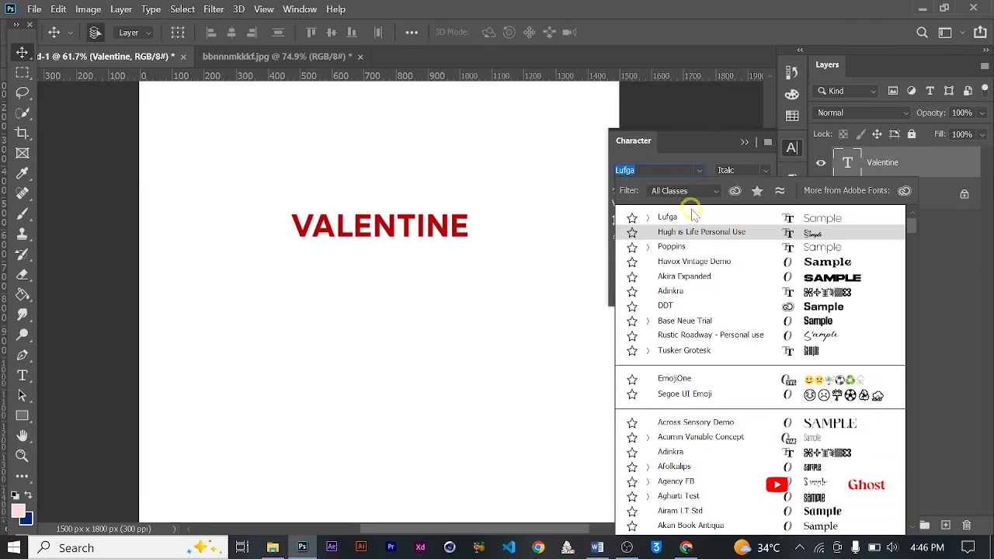
left_click(684, 233)
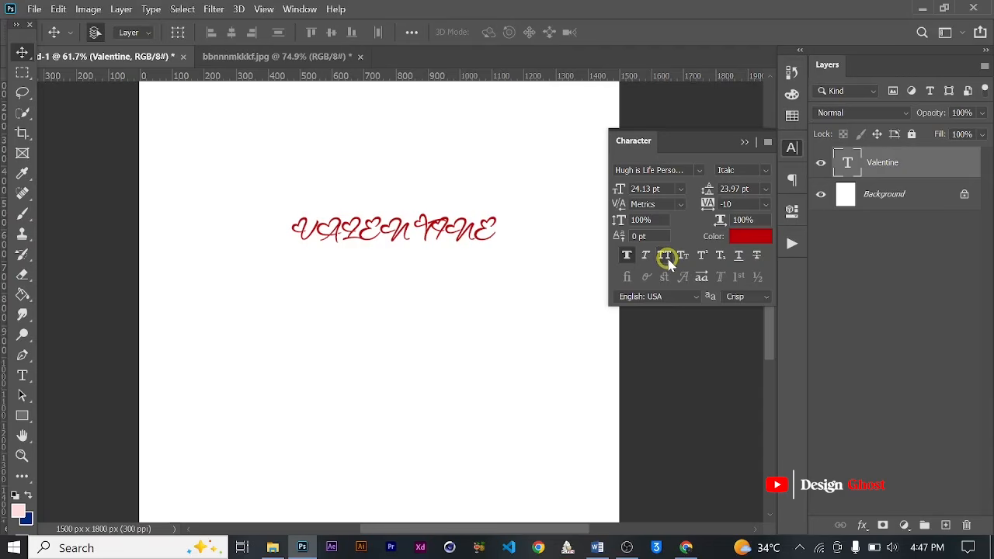
left_click(666, 258)
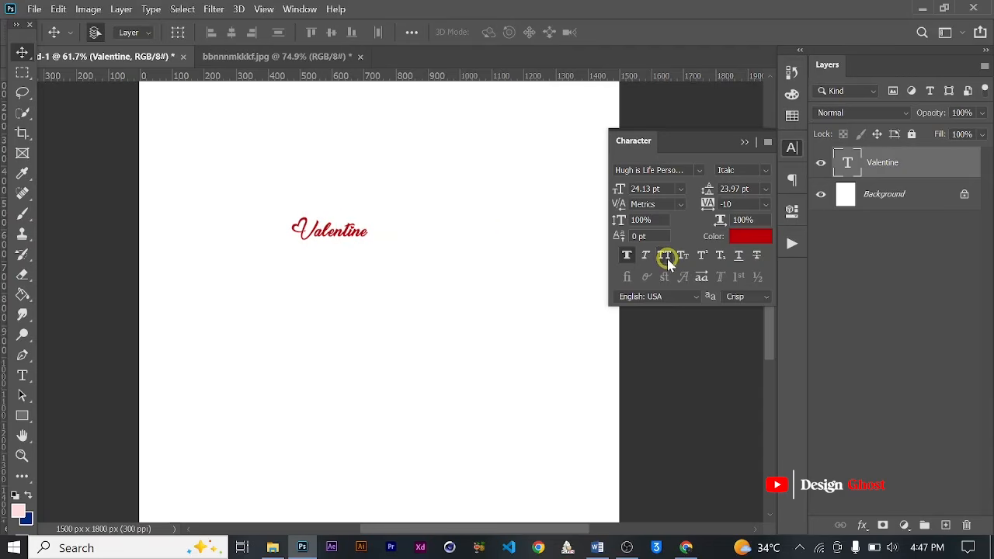
left_click(742, 144)
Step: Scale the Valentine text up to about 256%, roughly 615 px wide
scroll(355, 206, "up", 3)
key("ctrl+t")
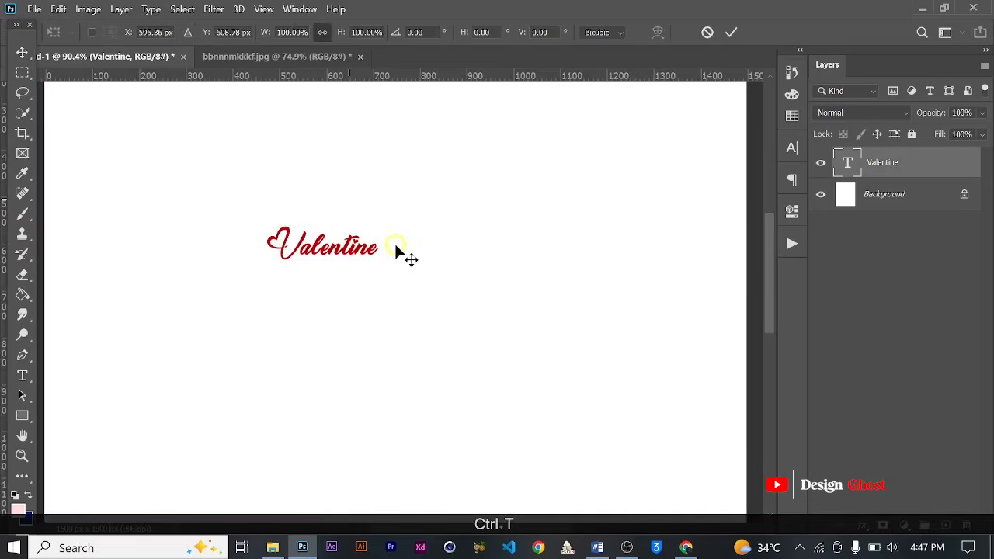
scroll(395, 248, "down", 3)
left_click_drag(390, 260, 488, 330)
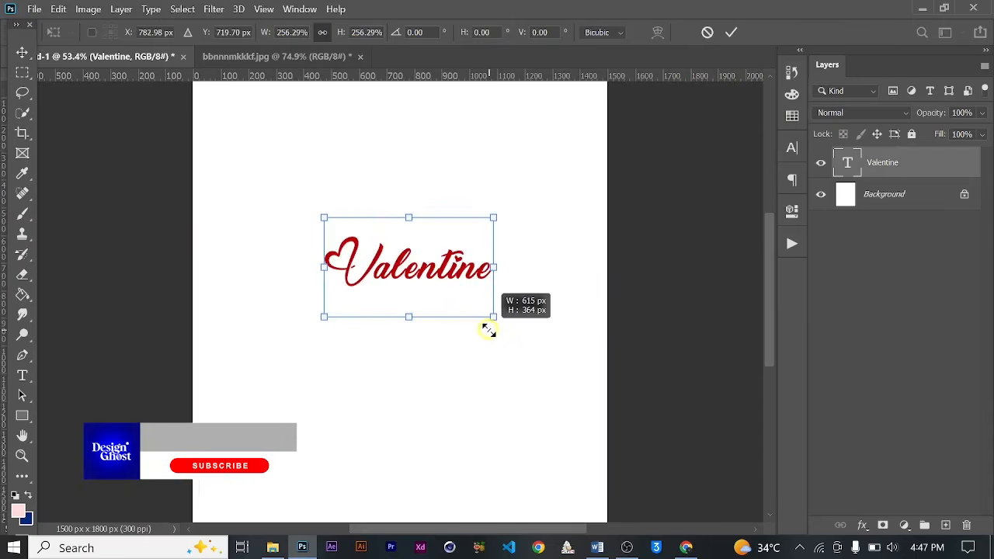
key("Return")
key("ctrl+0")
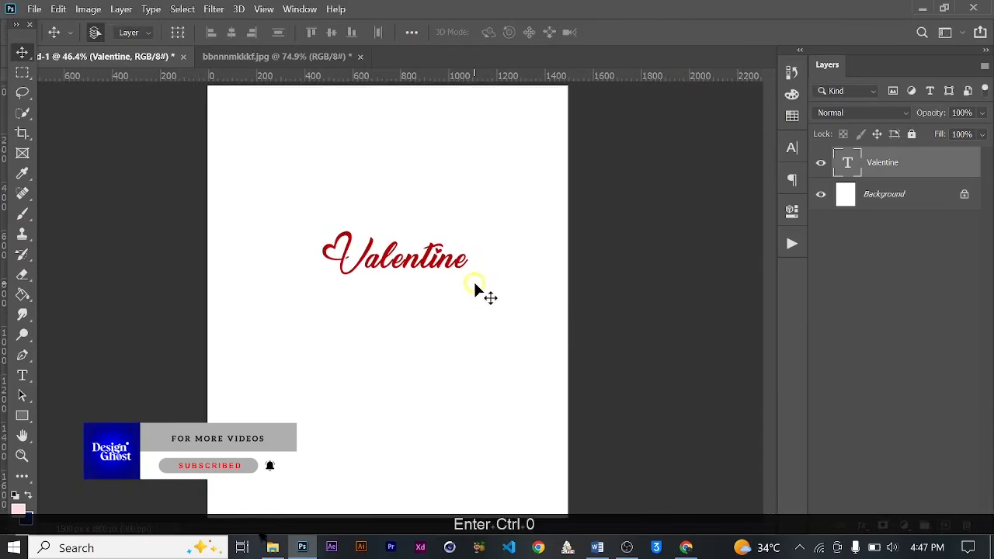
Step: Center the Valentine text horizontally on the canvas and clear the selection
scroll(475, 289, "up", 2)
key("ctrl+a")
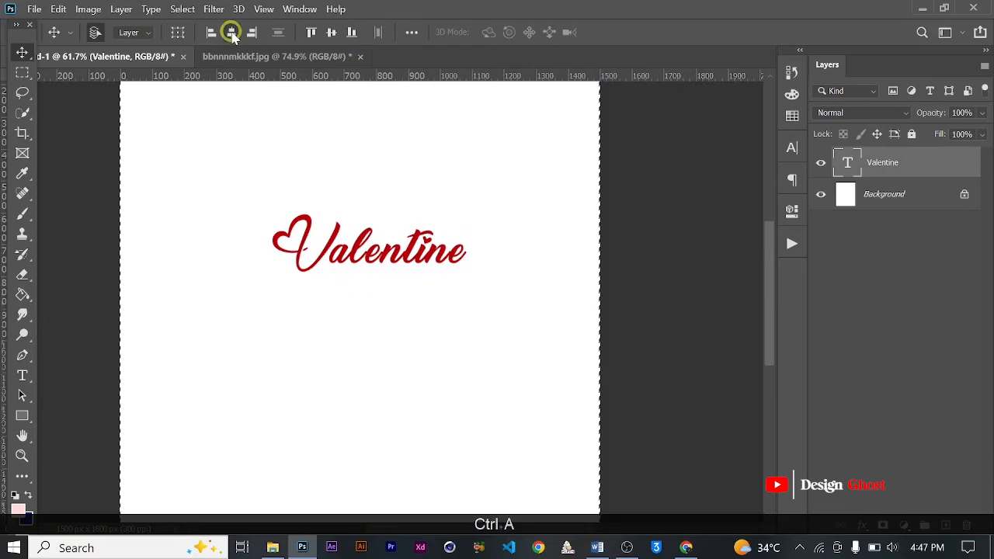
left_click(231, 32)
key("ctrl+d")
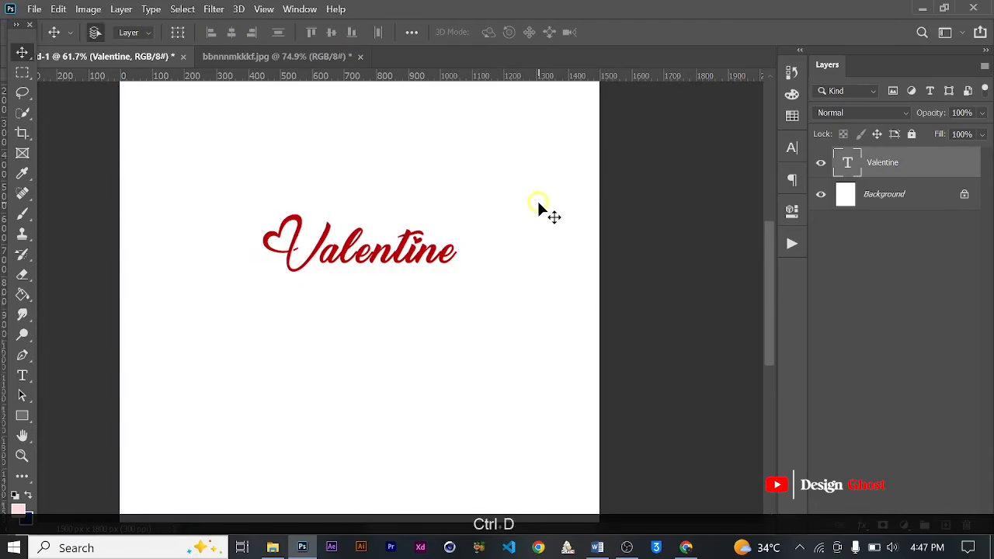
Step: Nudge the Valentine text slightly upward on the page
scroll(460, 253, "down", 3)
key("Up")
key("Up")
key("Up")
key("Up")
key("Up")
key("Up")
key("Up")
key("Up")
key("Up")
key("Up")
key("Up")
key("Up")
key("Up")
key("Up")
key("Up")
key("Up")
key("Up")
key("Up")
key("Up")
key("Up")
key("Up")
key("Return")
key("ctrl+0")
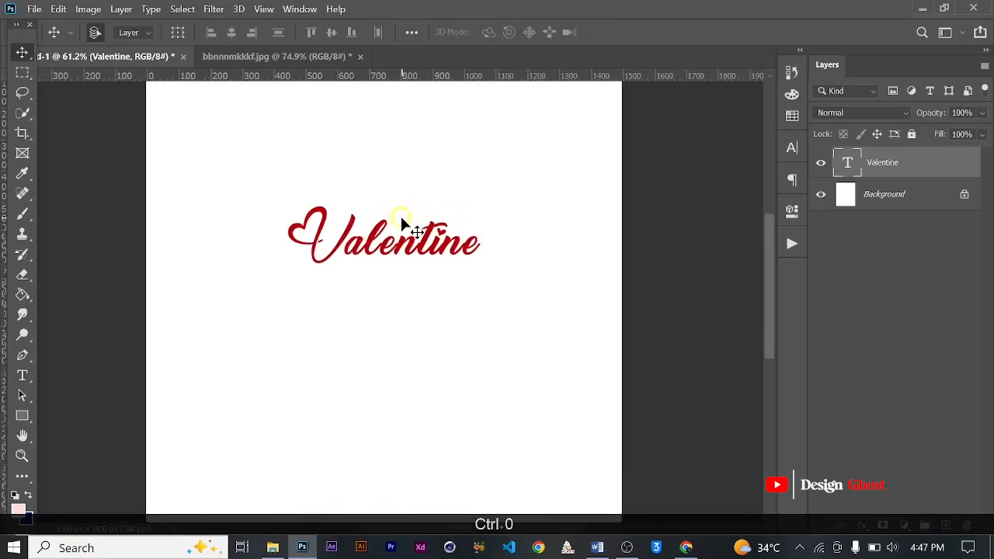
Step: Duplicate the Valentine text directly below the original and change the copy's wording to "Banquet"
left_click_drag(418, 258, 415, 333)
key("t")
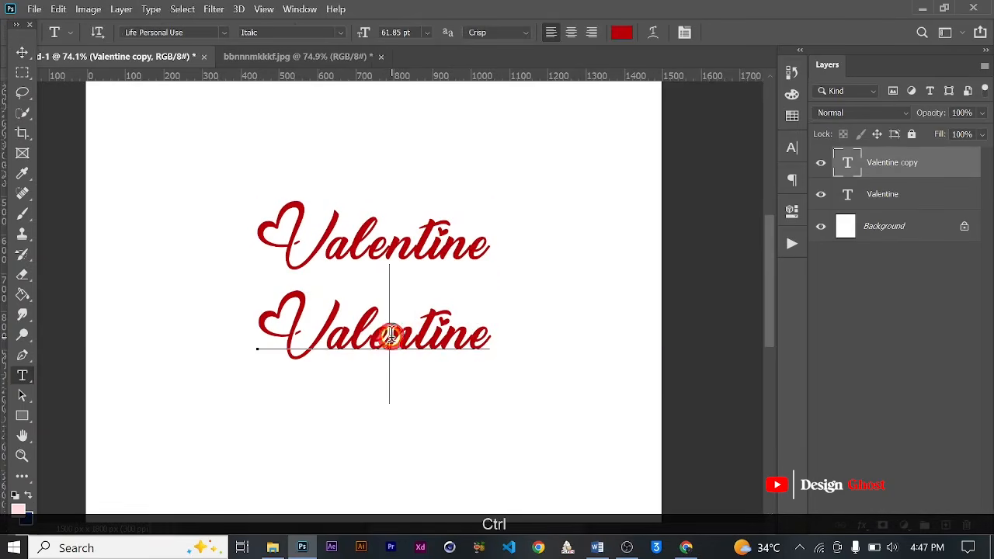
key("ctrl+a")
key("Caps_Lock")
type("B")
key("Caps_Lock")
type("a")
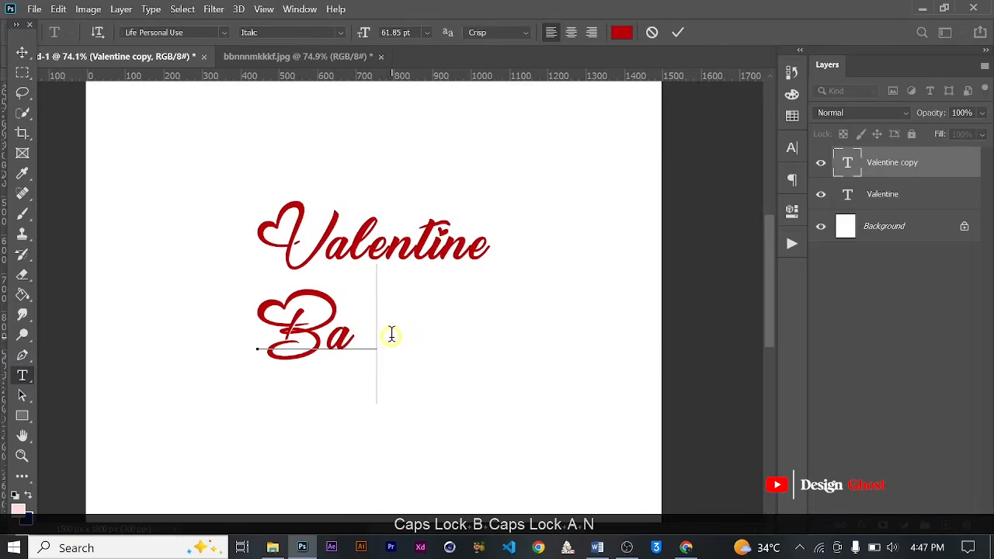
type("ng")
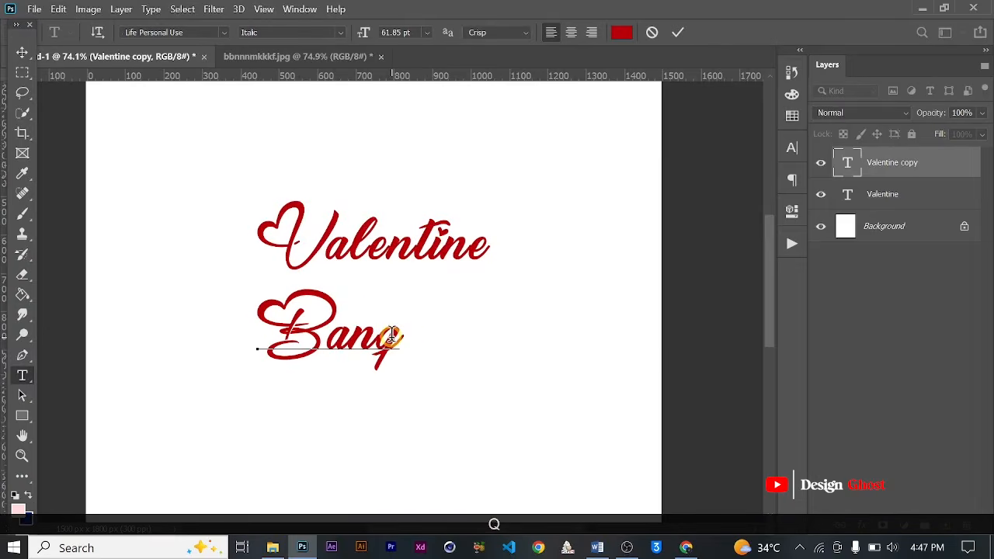
type("uet")
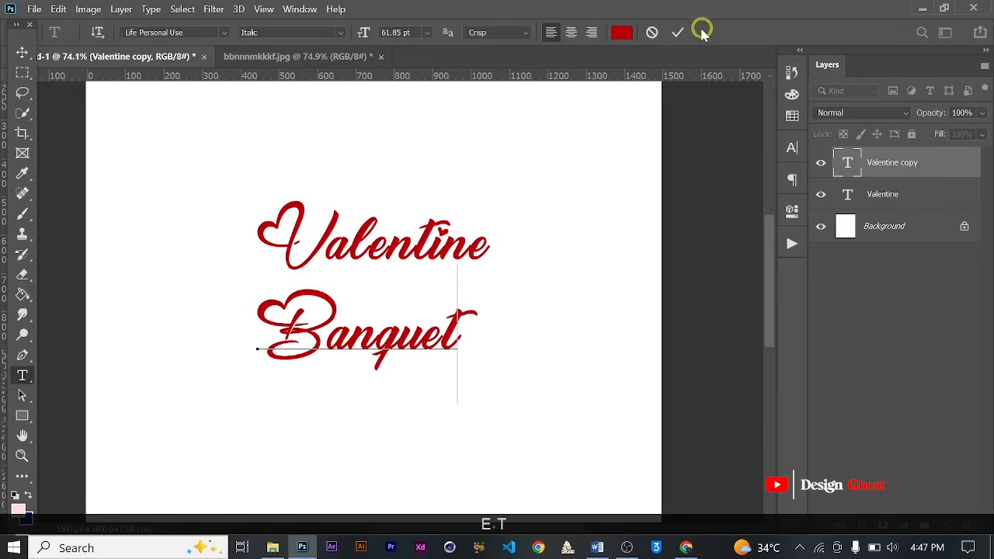
left_click(678, 32)
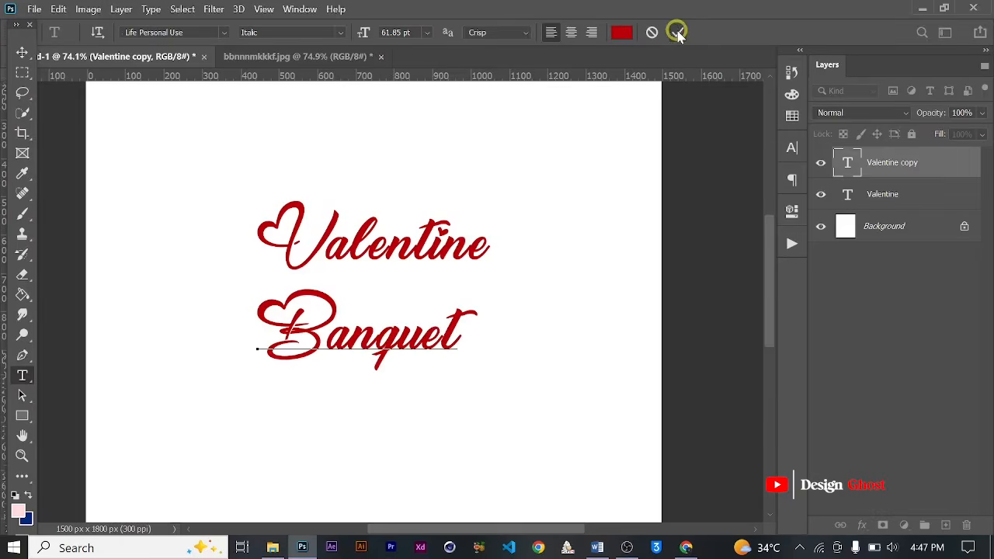
left_click(820, 547)
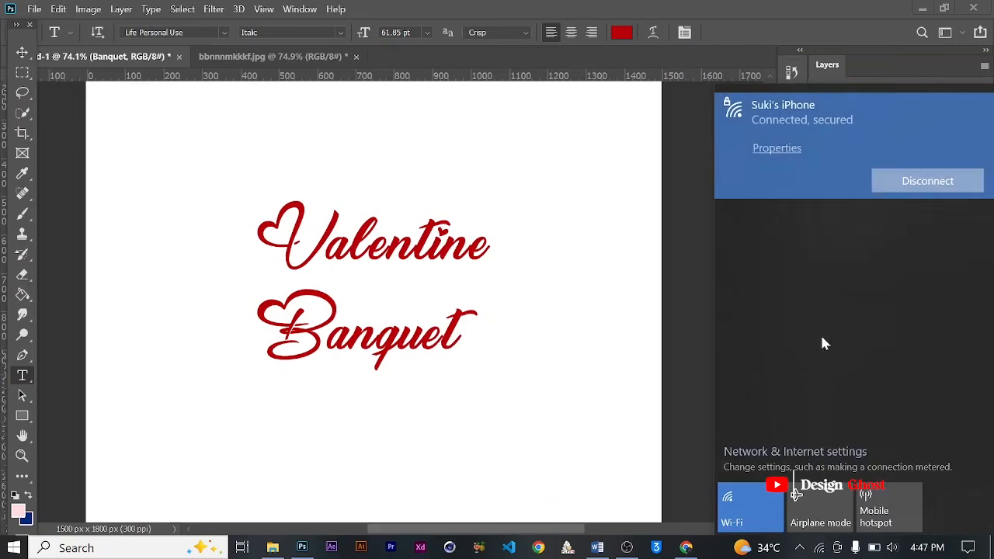
left_click(685, 179)
left_click_drag(332, 342, 494, 318)
left_click(17, 66)
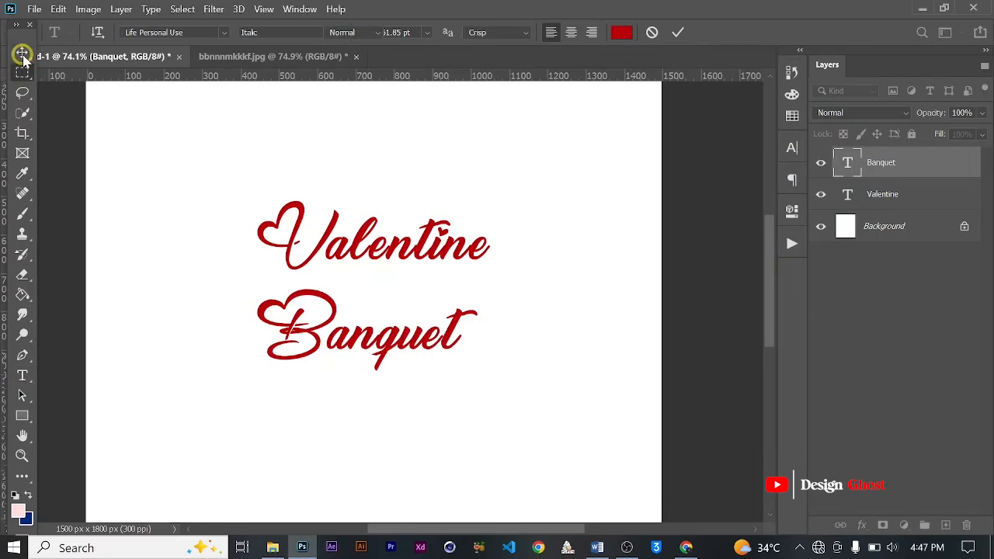
Step: Move the Banquet text up and slightly right so it sits close beneath Valentine
scroll(409, 350, "up", 2)
scroll(410, 350, "up", 2)
key("v")
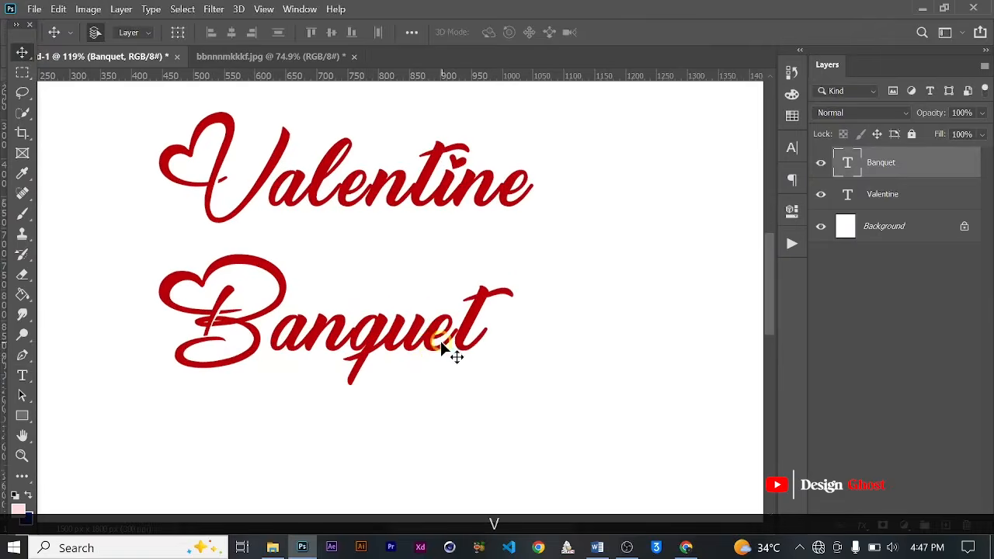
left_click_drag(426, 346, 454, 307)
scroll(454, 306, "up", 1)
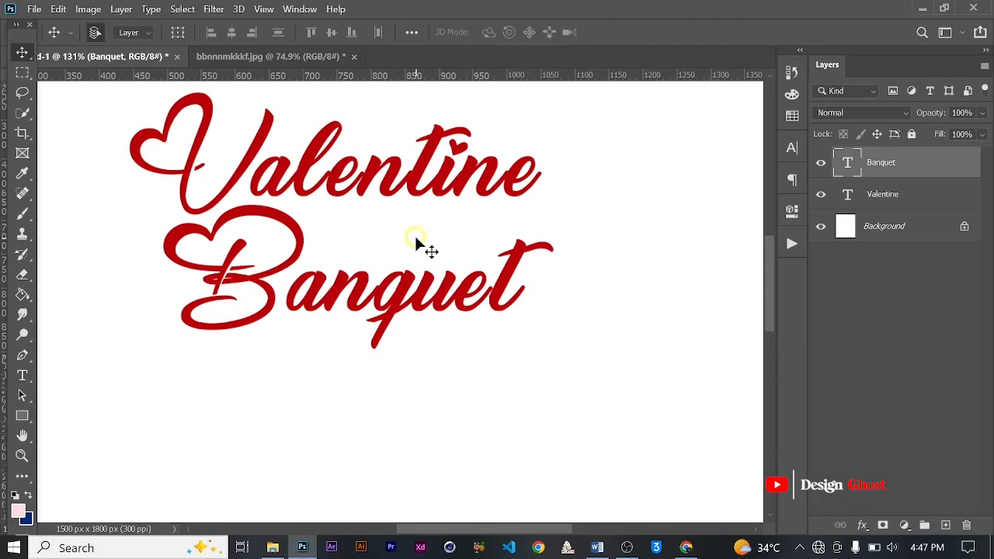
Step: Cut the letters "anquet" from the Banquet text so that only the B remains
key("t")
left_click_drag(288, 293, 813, 366)
key("ctrl+x")
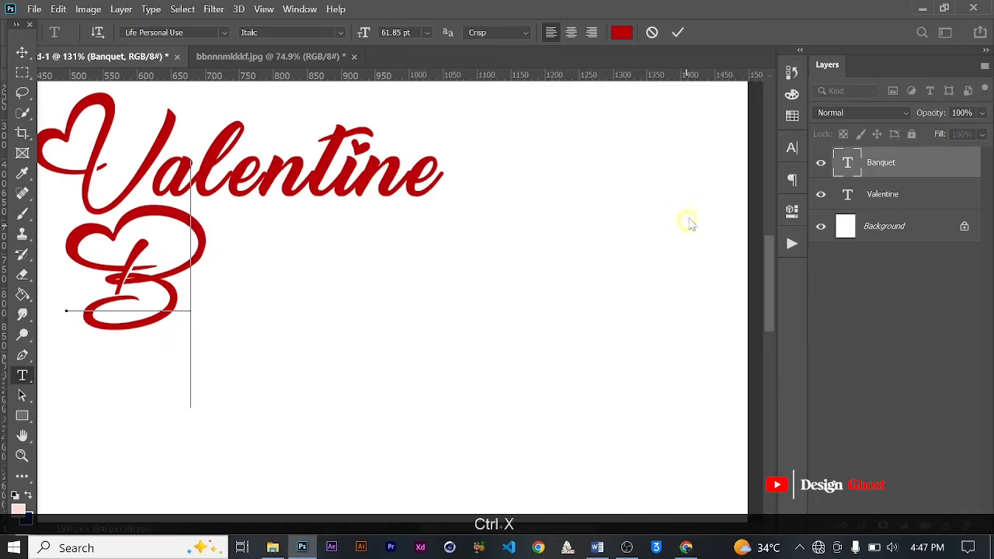
left_click(678, 32)
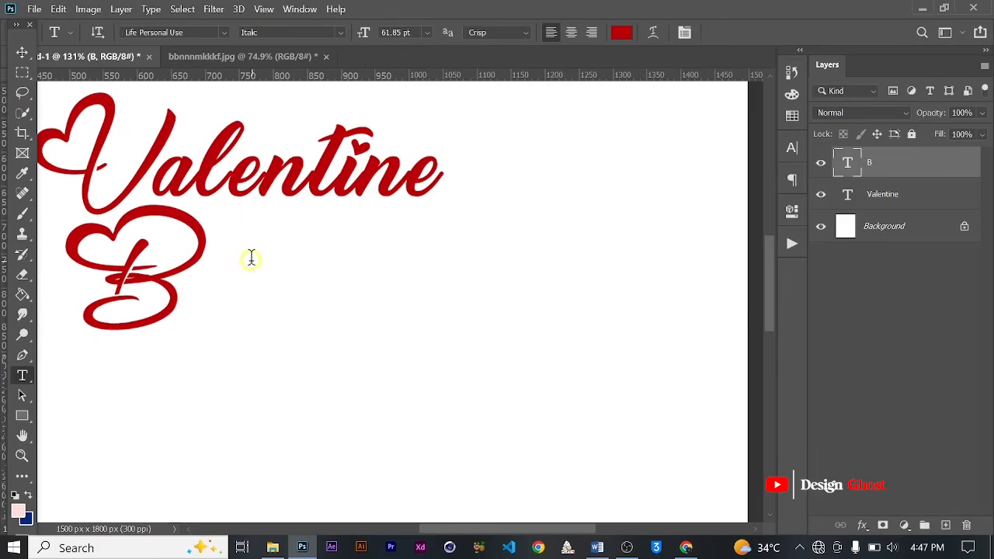
Step: Duplicate the B text to its right and replace the copy's content with the cut letters "anquet"
key("v")
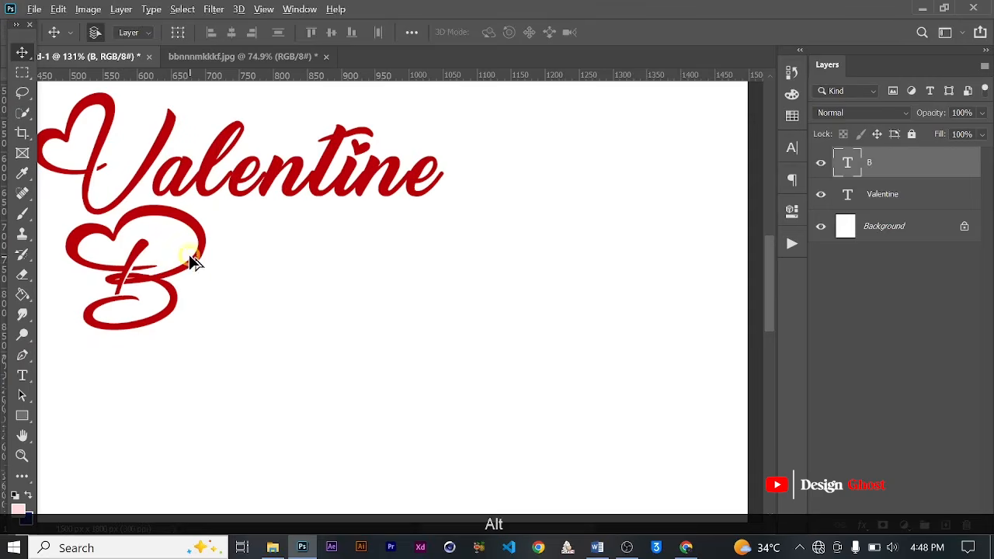
left_click_drag(199, 259, 373, 267)
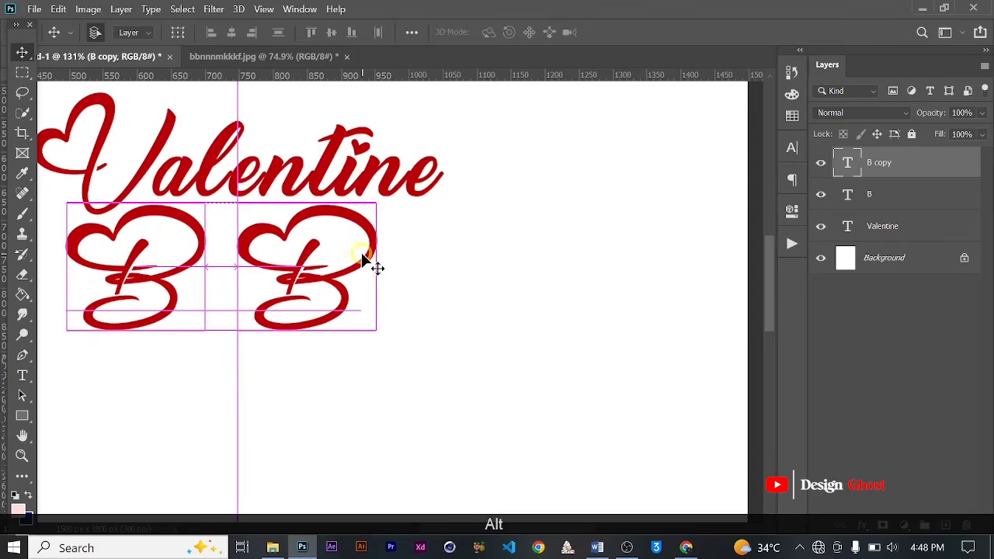
key("t")
left_click(358, 257)
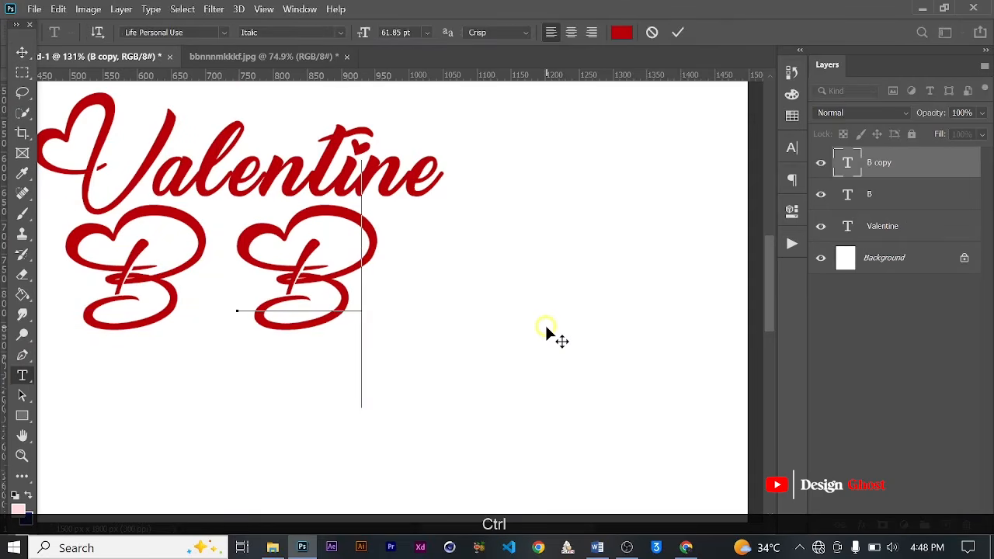
key("ctrl+a")
key("ctrl+v")
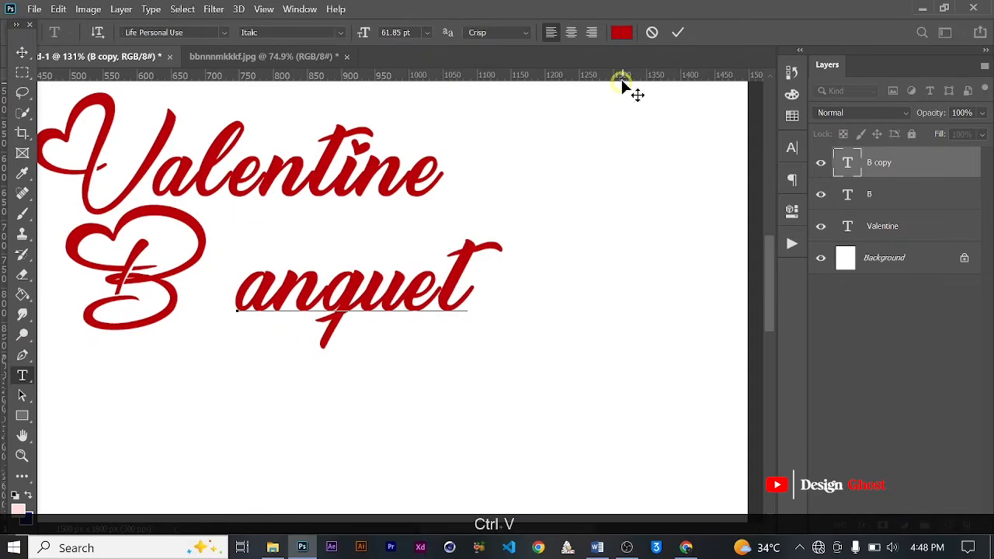
left_click(22, 52)
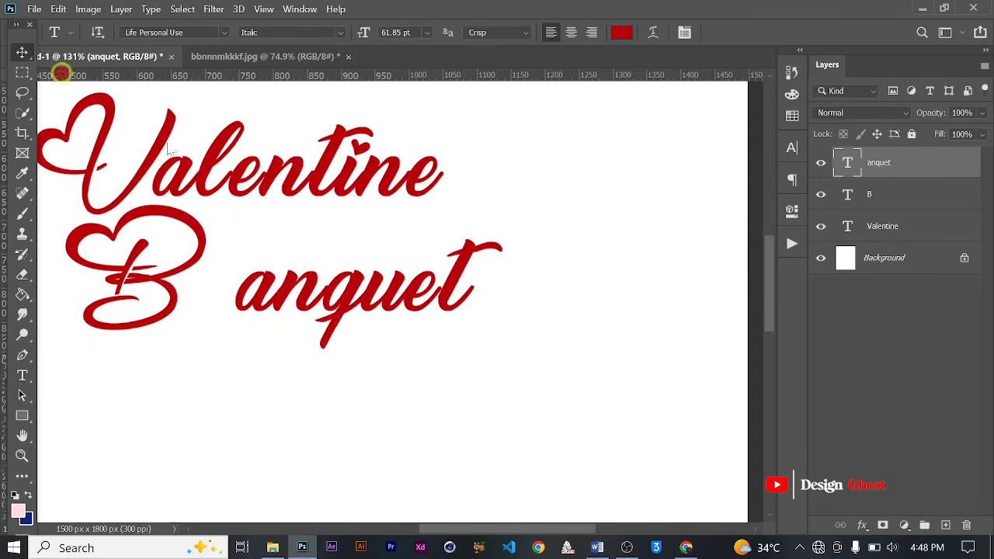
Step: Move the "anquet" text up against the B and scale it to about 104%
scroll(441, 293, "up", 2)
left_click_drag(466, 264, 437, 220)
key("ctrl+t")
scroll(494, 194, "down", 3)
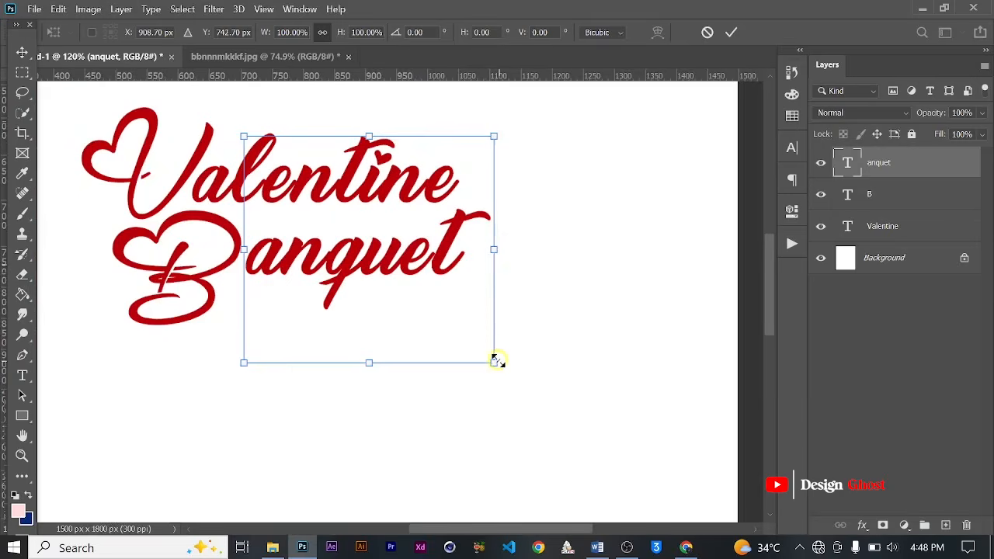
left_click_drag(494, 362, 510, 371)
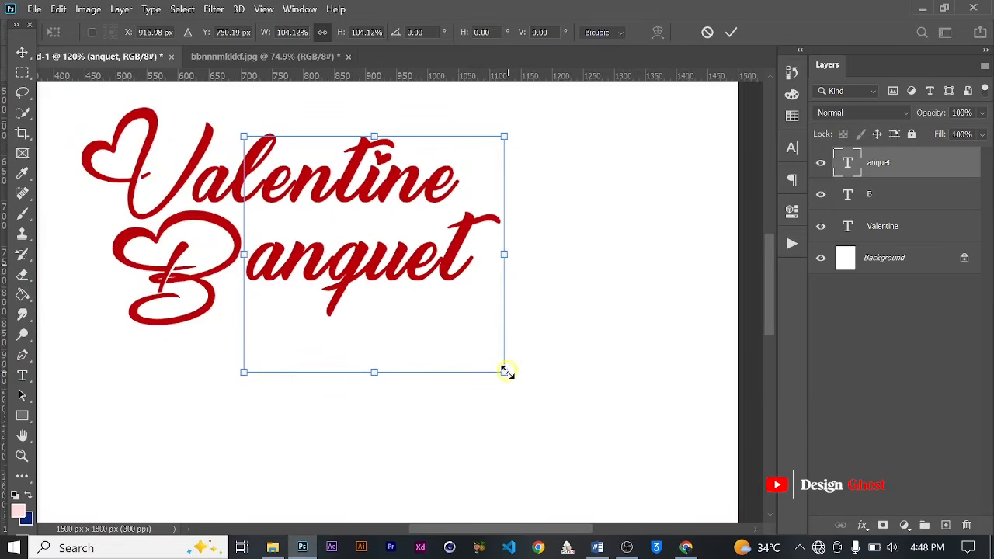
key("Return")
Step: Nudge the "anquet" text upward until it tucks closely under Valentine beside the B
key("Up")
key("Up")
key("Up")
key("Up")
key("Up")
key("Up")
key("Up")
key("Up")
key("Up")
key("Up")
key("Up")
key("Up")
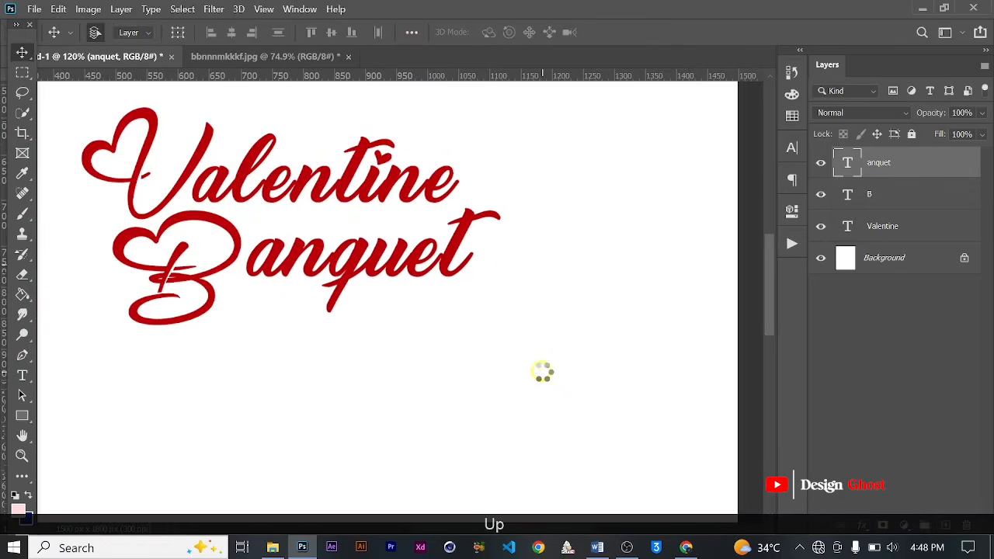
scroll(303, 202, "up", 2)
key("Up")
key("Up")
key("Up")
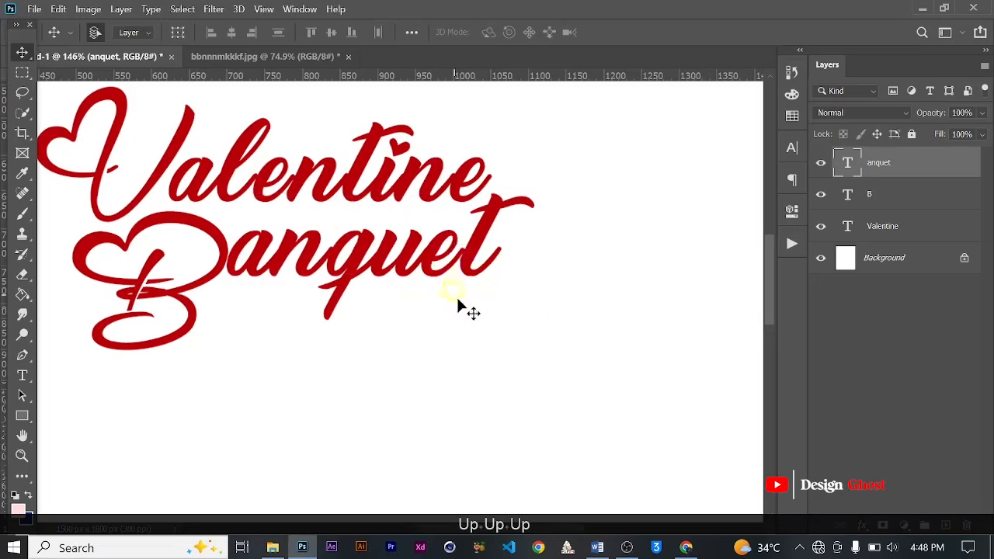
scroll(488, 313, "down", 2)
key("Up")
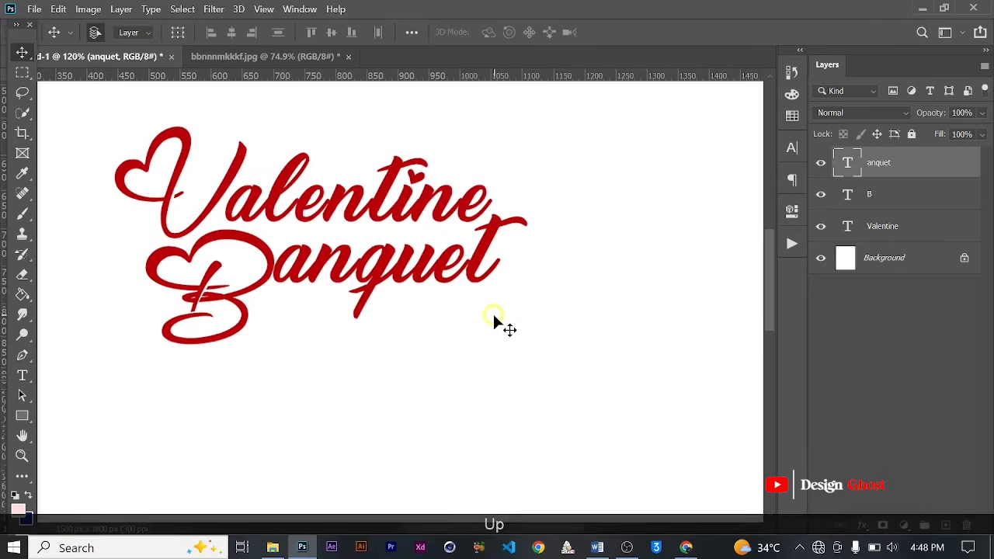
key("Return")
key("ctrl+0")
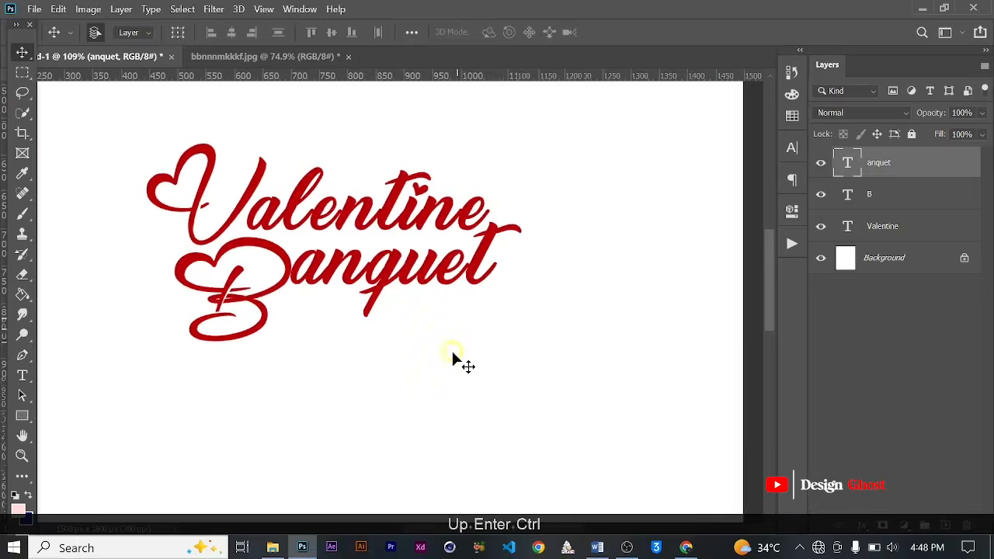
Step: Add a separate text layer reading "Special" in the empty area below the Valentine Banquet lettering
scroll(430, 272, "up", 4)
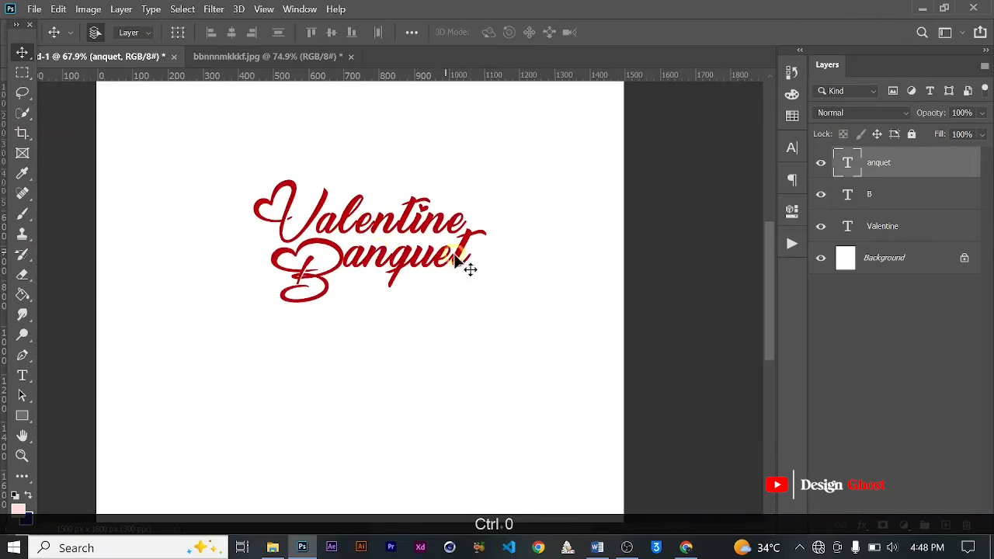
scroll(342, 271, "up", 1)
scroll(362, 269, "up", 4)
key("space")
left_click_drag(580, 247, 619, 295)
left_click(23, 375)
scroll(355, 178, "down", 1)
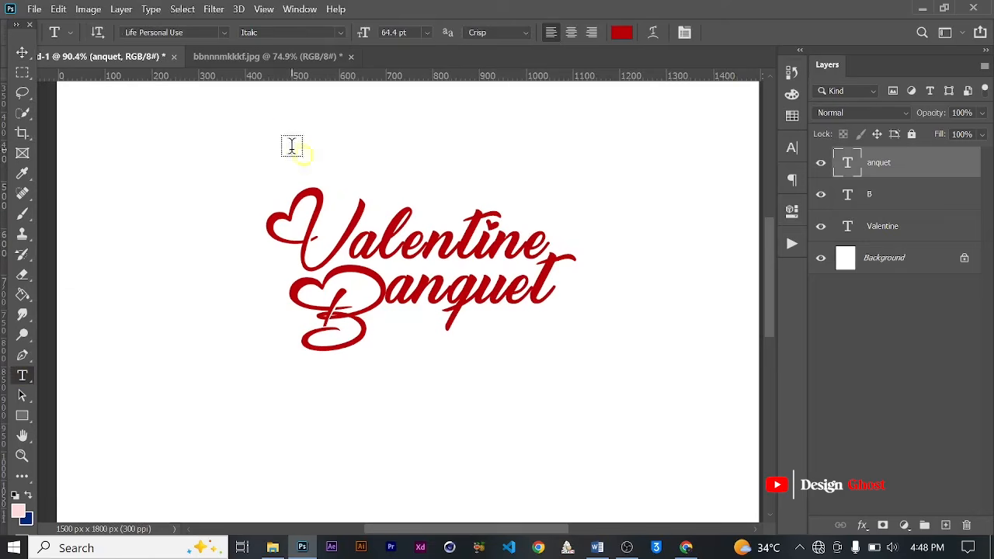
left_click(396, 168)
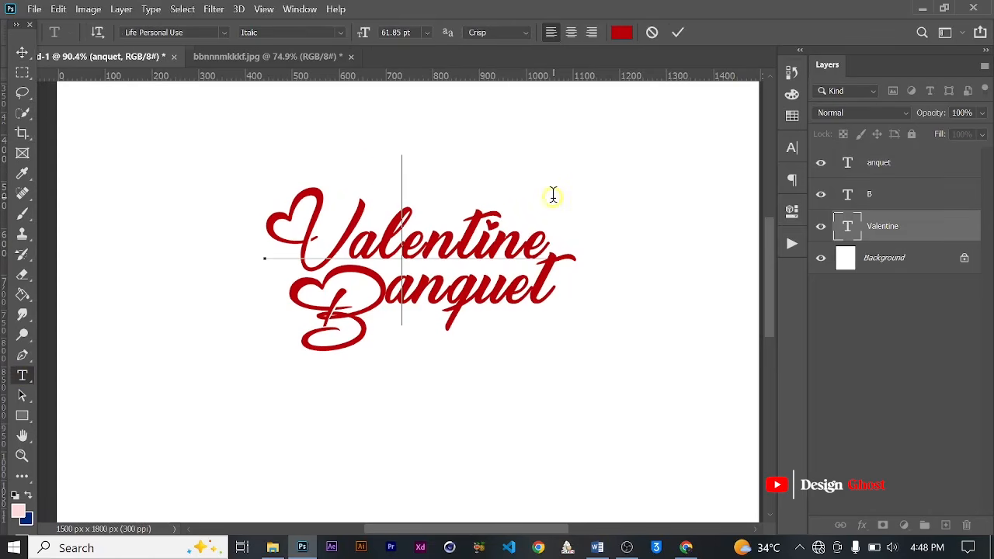
left_click(678, 32)
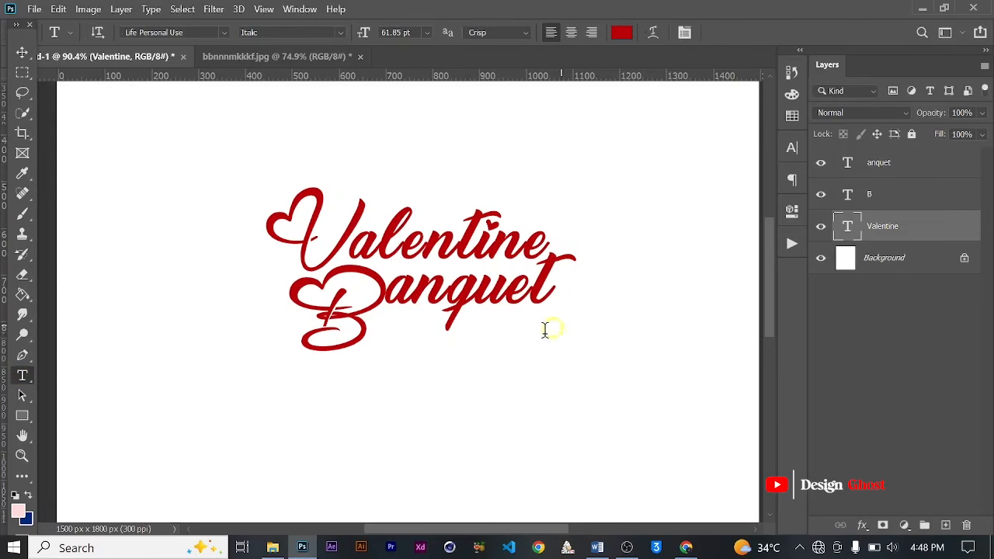
scroll(411, 243, "down", 1)
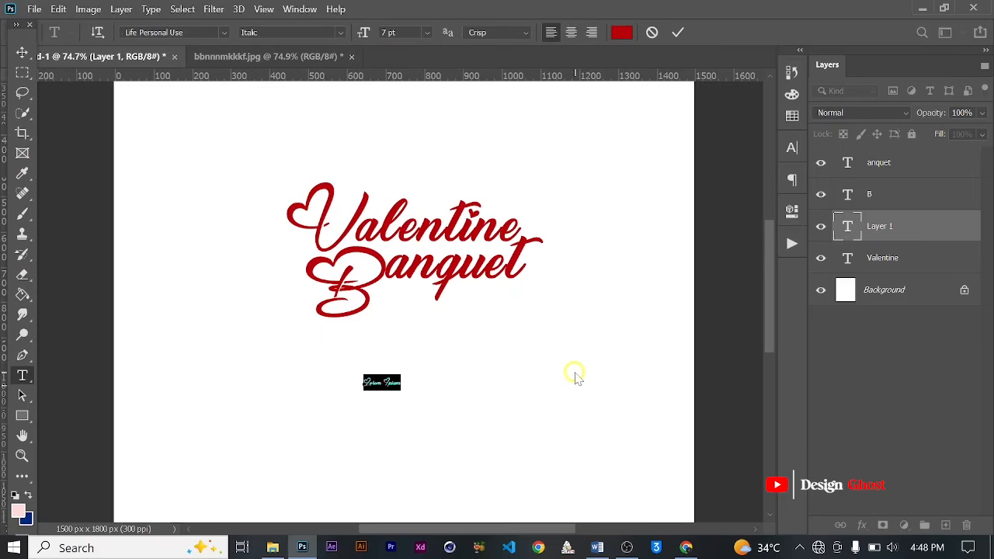
type("Sp")
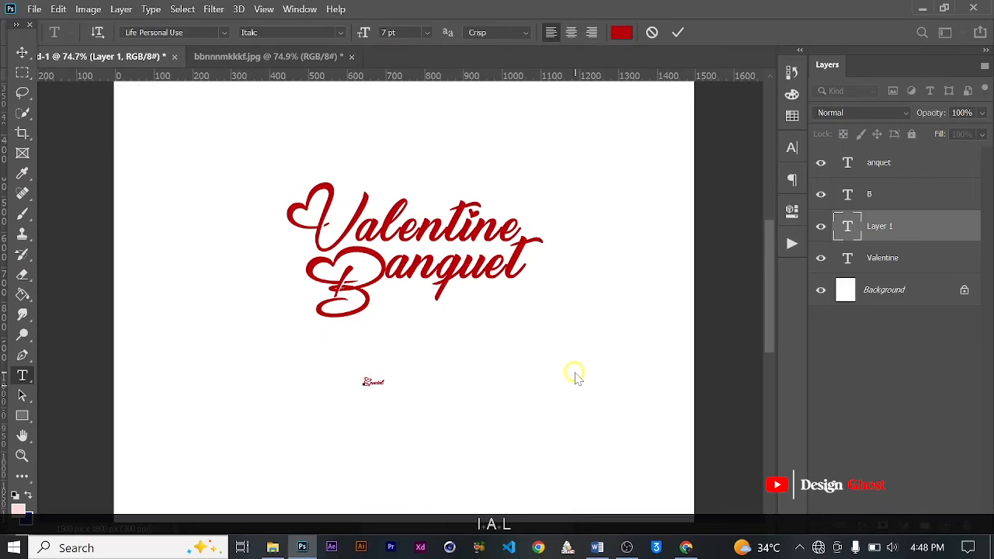
type("ecial")
left_click(678, 32)
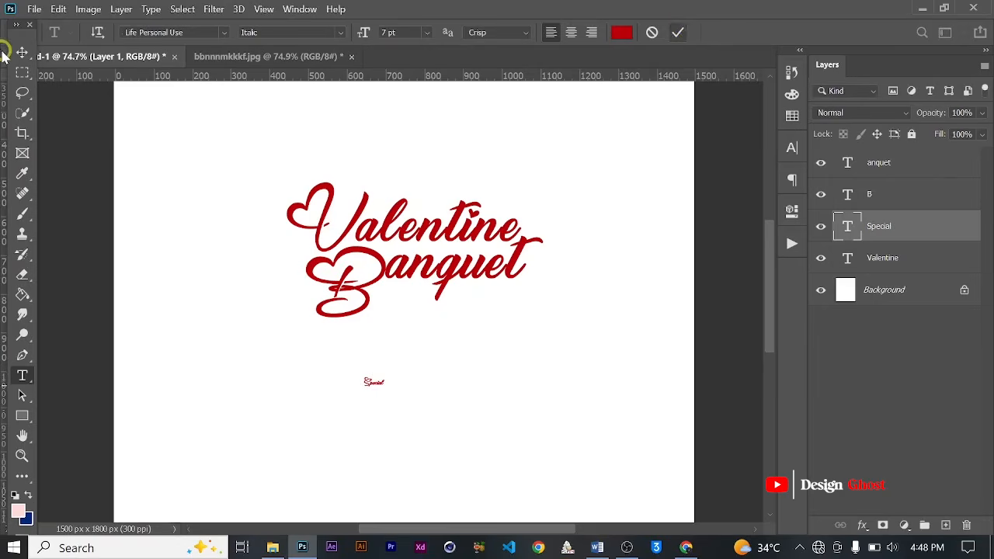
Step: Scale the Special text up to about 296%
left_click(17, 53)
scroll(378, 320, "up", 3)
key("ctrl+t")
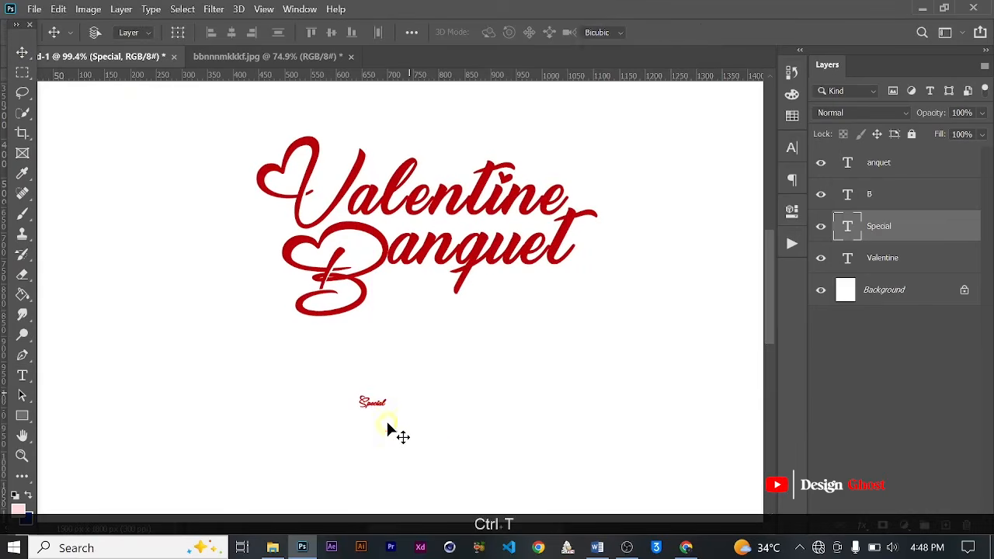
left_click_drag(429, 428, 449, 435)
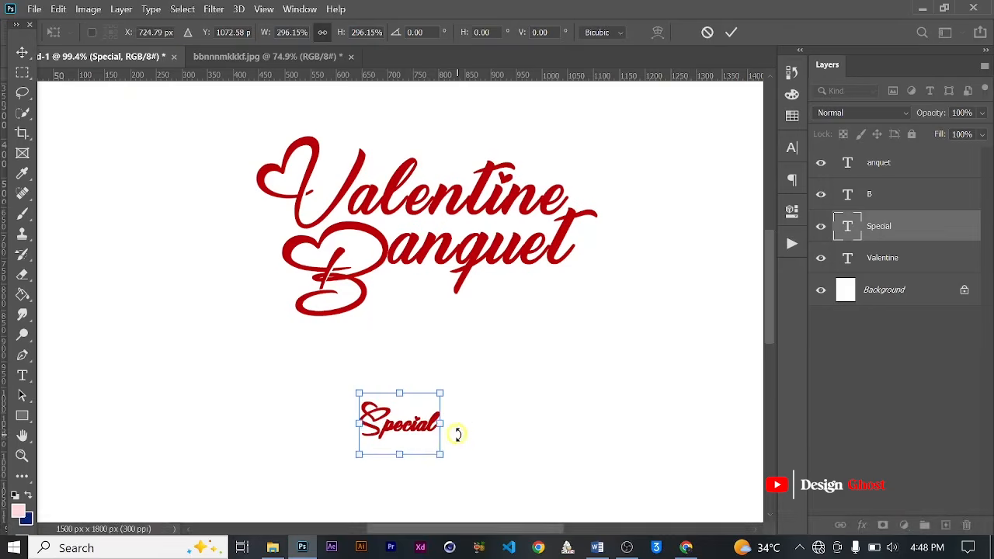
key("Return")
Step: Change the Special text's font to Lufga and its color to white
left_click(793, 149)
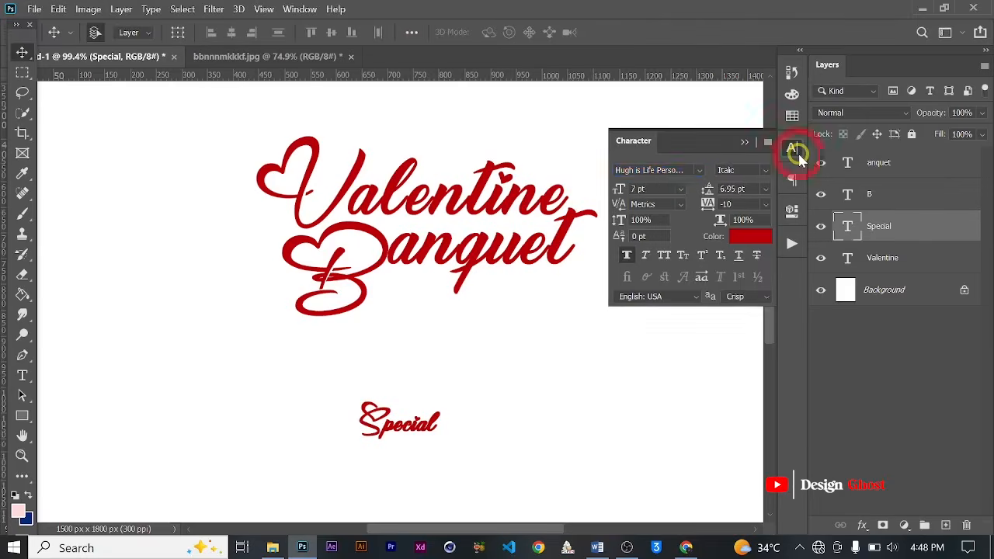
left_click(703, 170)
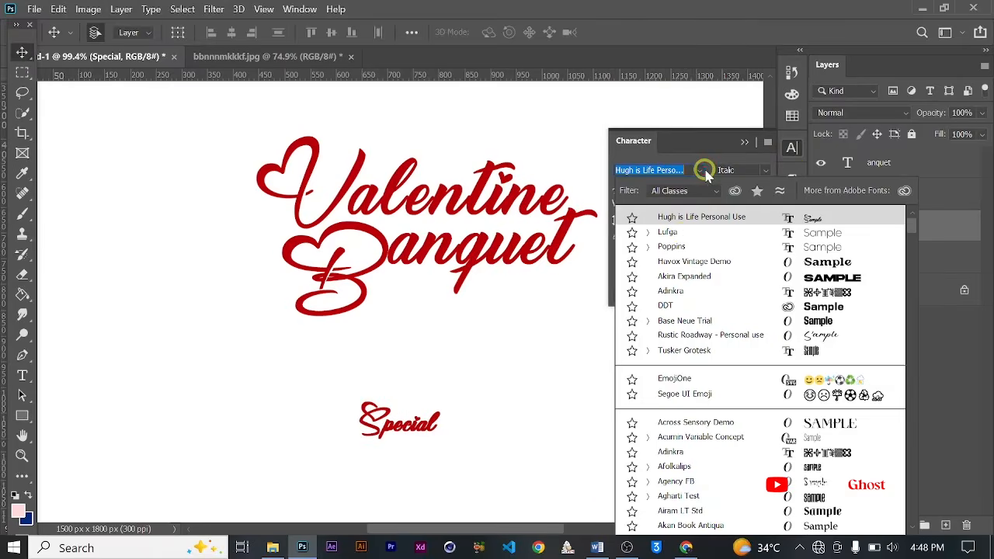
left_click(681, 233)
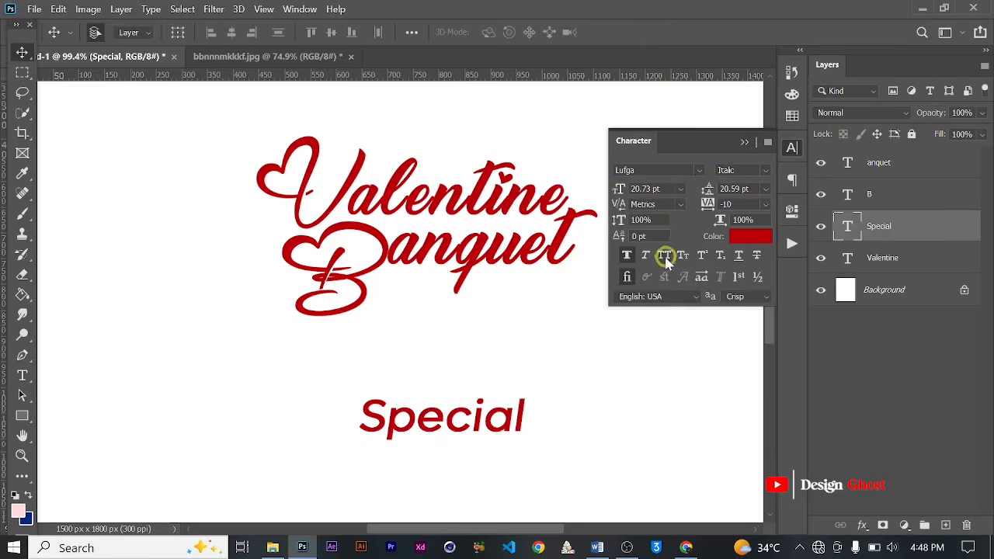
left_click(749, 241)
left_click(393, 88)
left_click(897, 200)
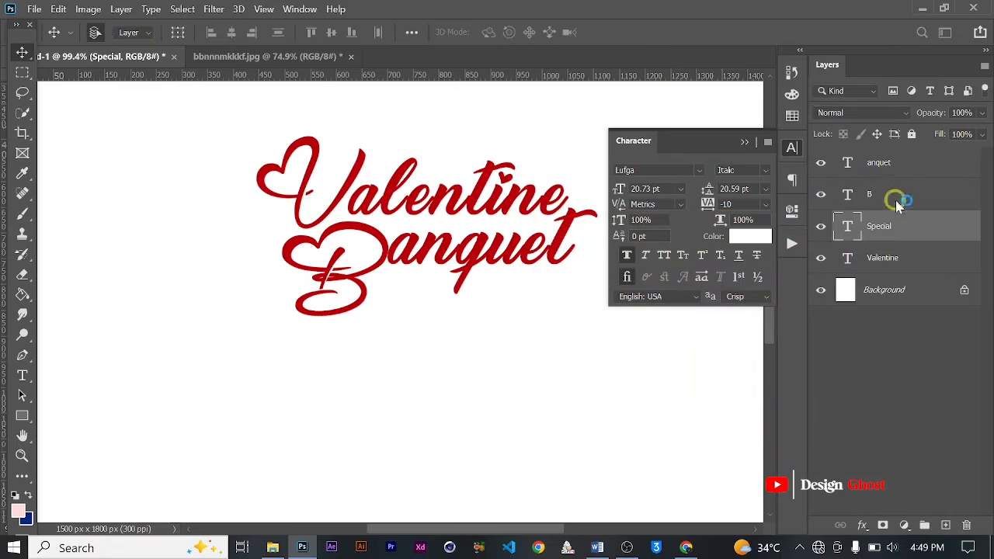
Step: Change the Special text's color to black and set it in all caps
left_click(544, 404)
left_click(930, 201)
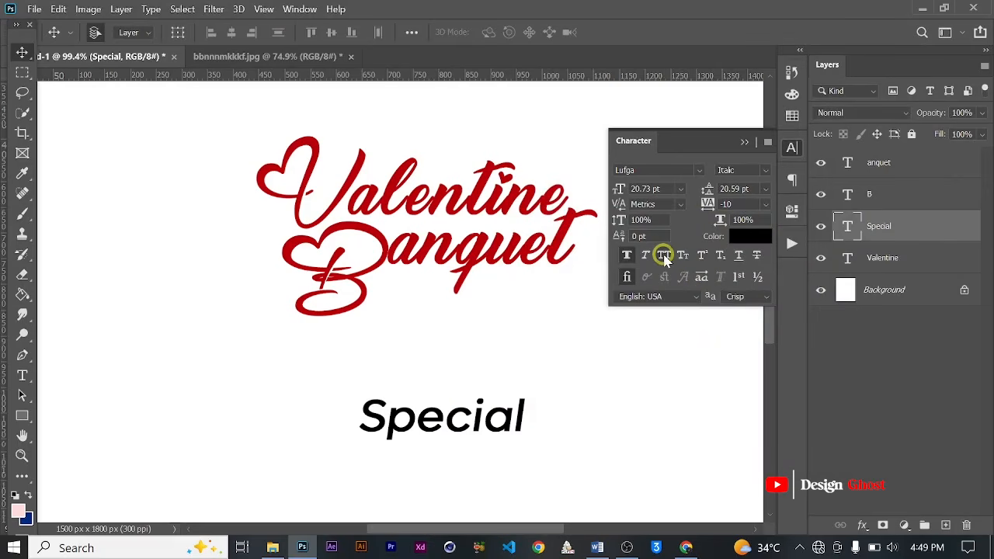
left_click(664, 256)
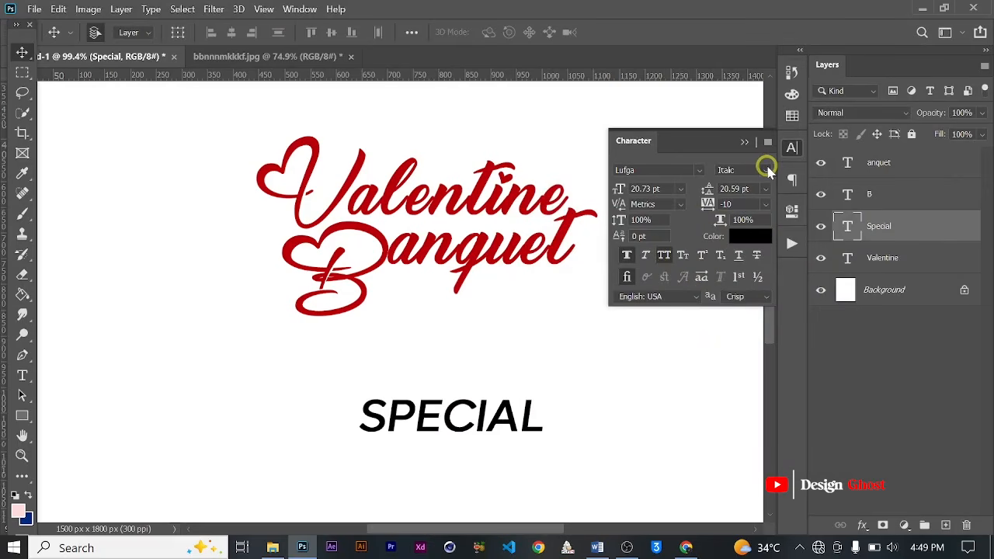
Step: Set the SPECIAL text to the Medium weight with tracking 0
left_click(767, 170)
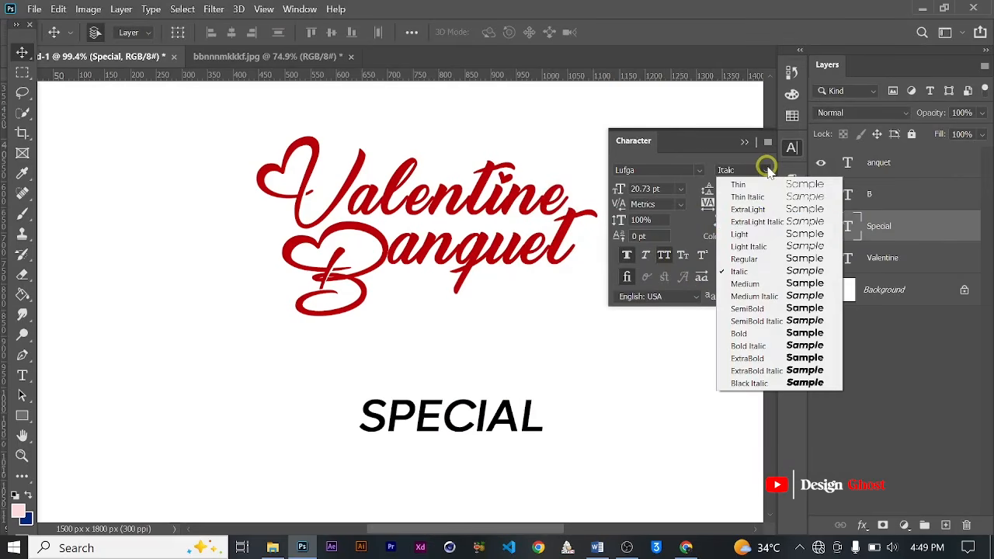
left_click(752, 284)
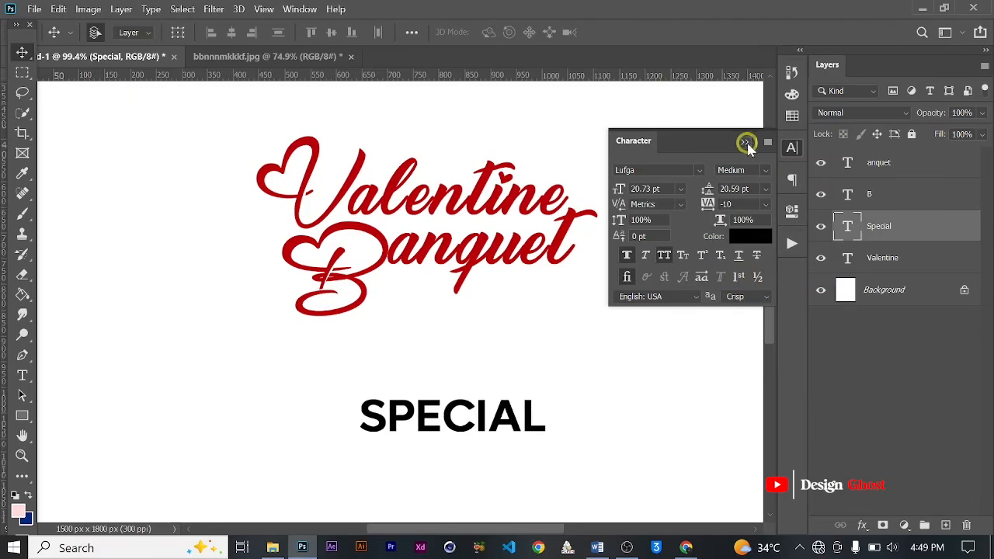
left_click(765, 205)
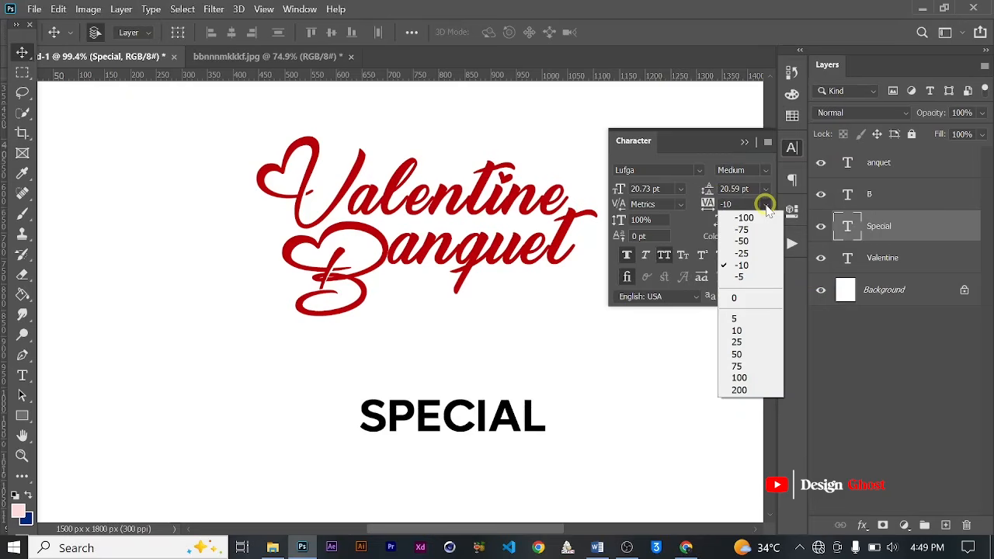
left_click(748, 297)
left_click(744, 154)
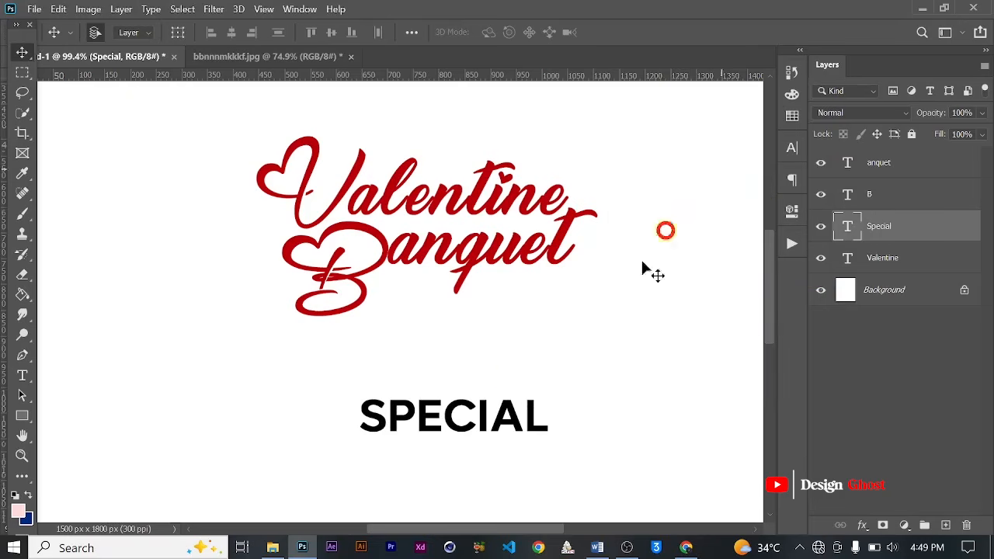
Step: Scale the SPECIAL text down to about 10.63 pt and place it just above the middle of Valentine
key("ctrl+t")
scroll(557, 417, "up", 1)
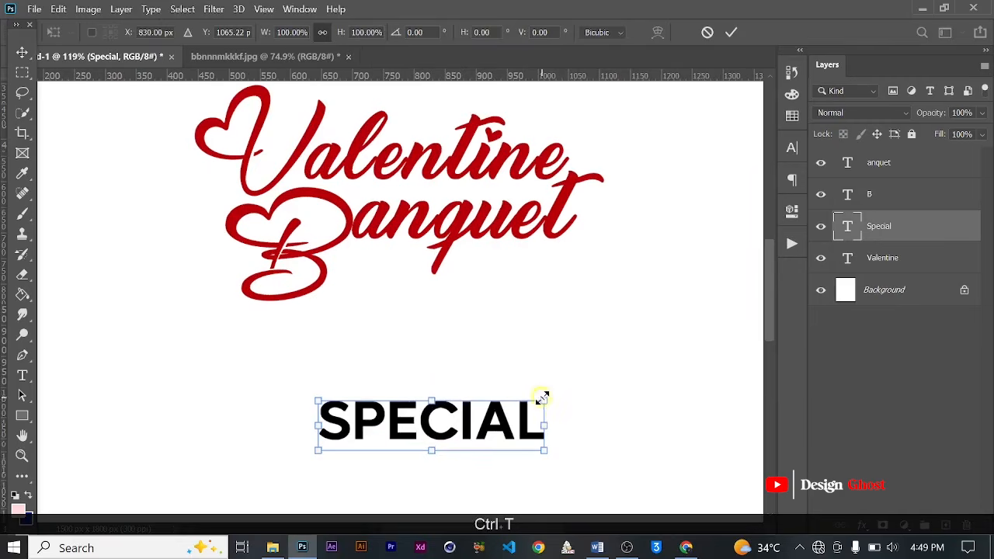
left_click_drag(544, 400, 446, 232)
scroll(430, 435, "down", 2)
left_click_drag(449, 209, 444, 198)
key("Return")
key("ctrl+0")
scroll(429, 196, "up", 2)
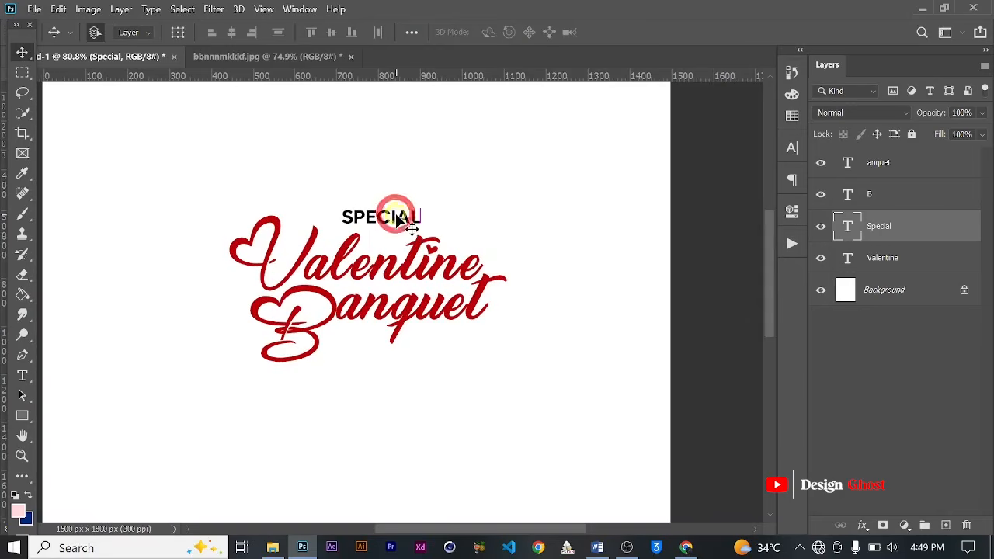
scroll(396, 216, "down", 2)
key("ctrl+0")
scroll(448, 237, "up", 4)
key("space")
left_click_drag(445, 275, 445, 260)
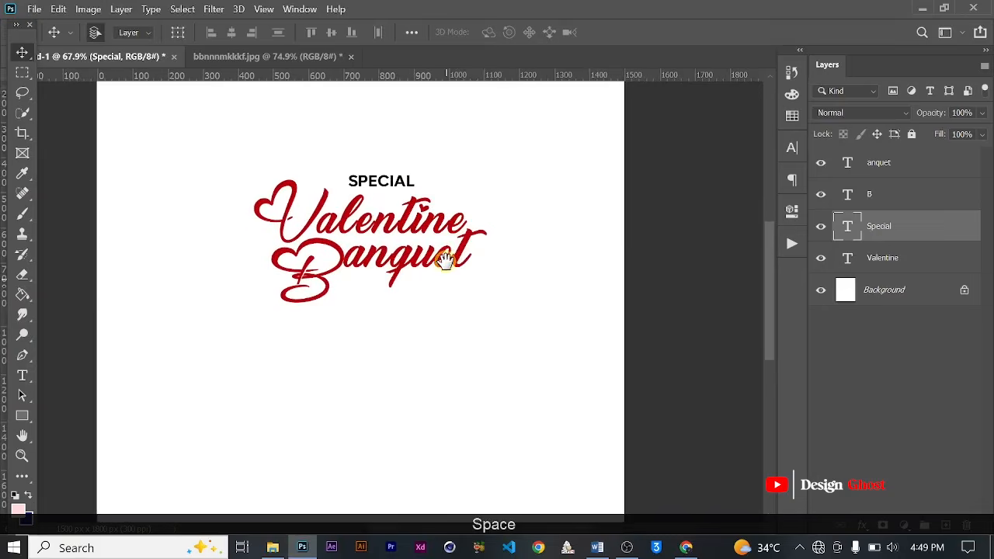
scroll(444, 259, "up", 2)
key("Return")
key("ctrl+0")
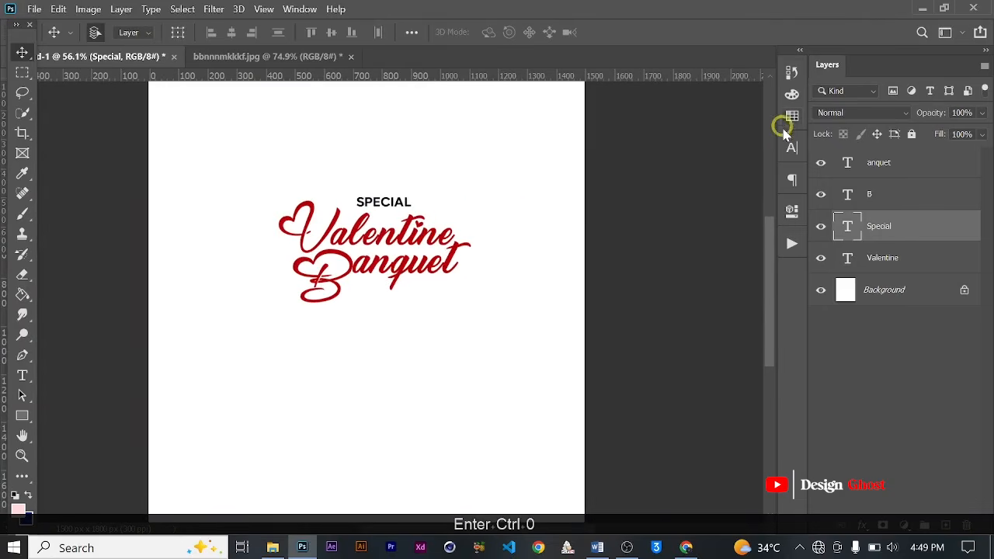
Step: Set the SPECIAL text to the SemiBold weight with tracking 25
left_click(791, 149)
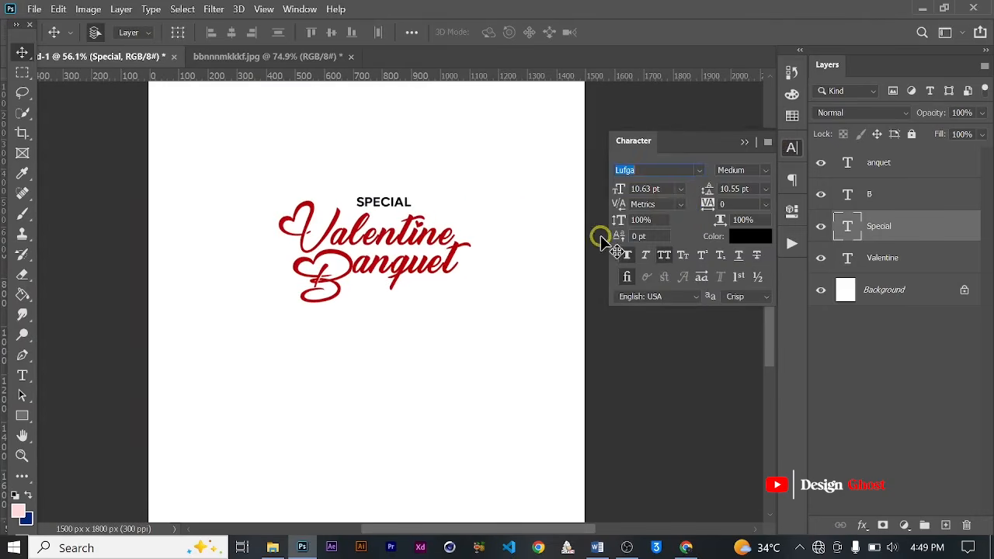
left_click(765, 173)
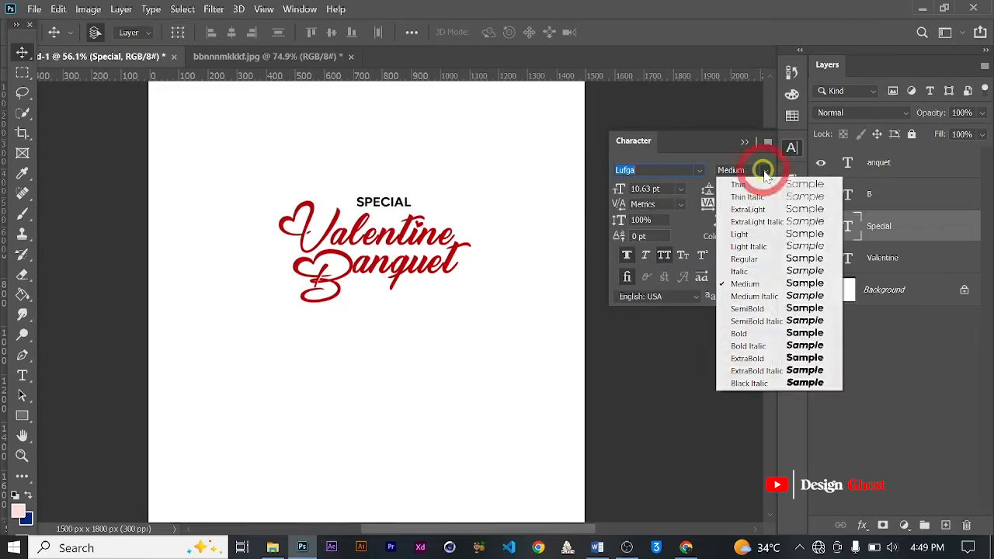
left_click(748, 309)
left_click(765, 204)
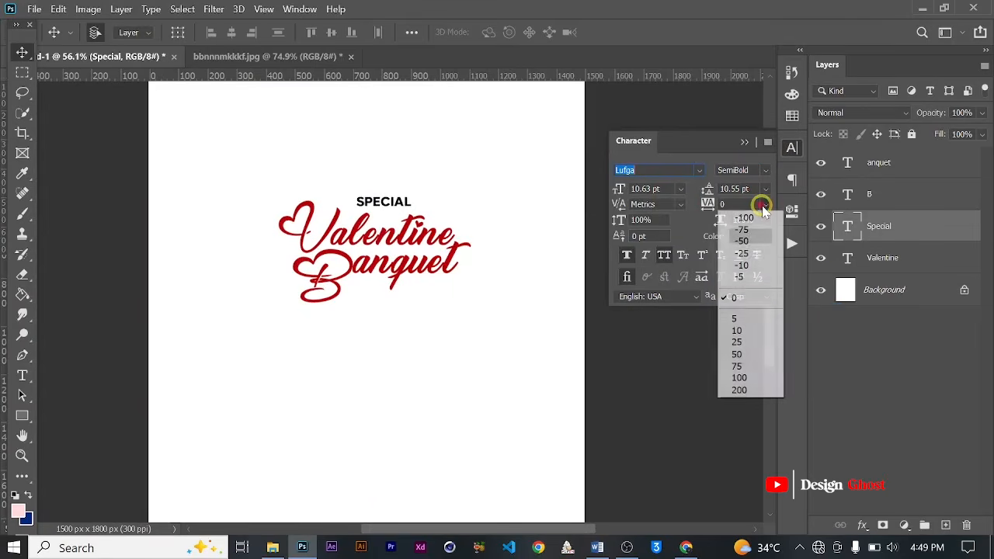
left_click(763, 343)
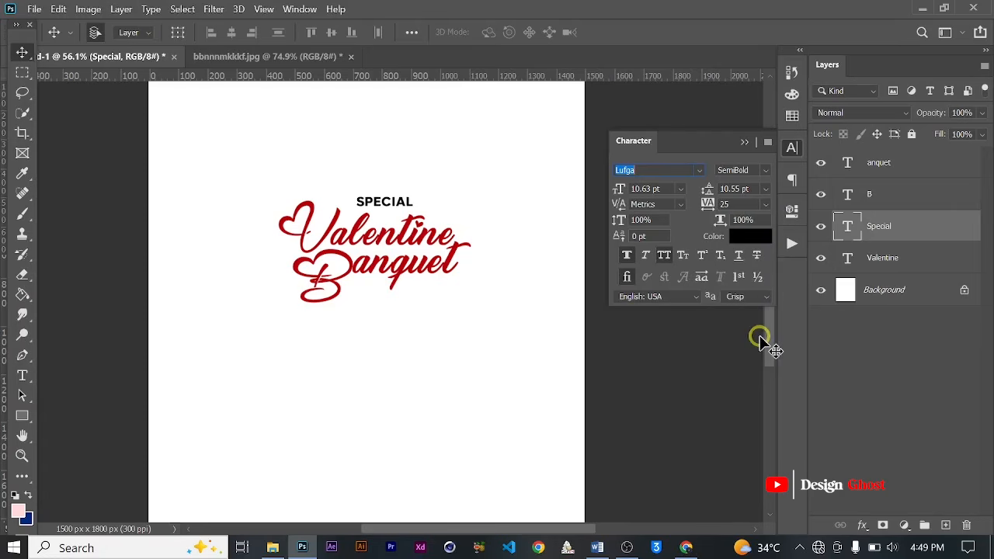
left_click(744, 143)
scroll(470, 253, "up", 3)
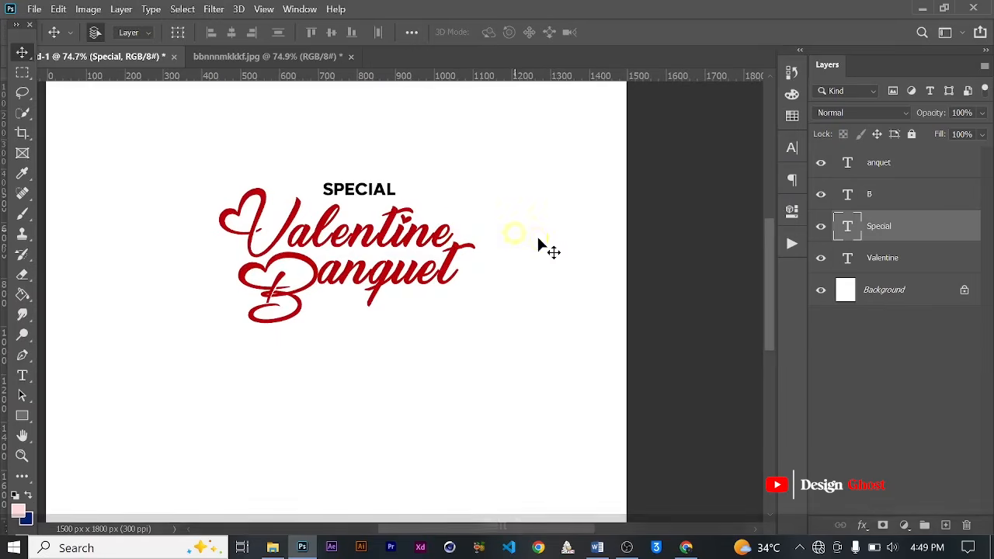
Step: Nudge the SPECIAL text slightly to the right above Valentine
key("Right")
key("Right")
key("Return")
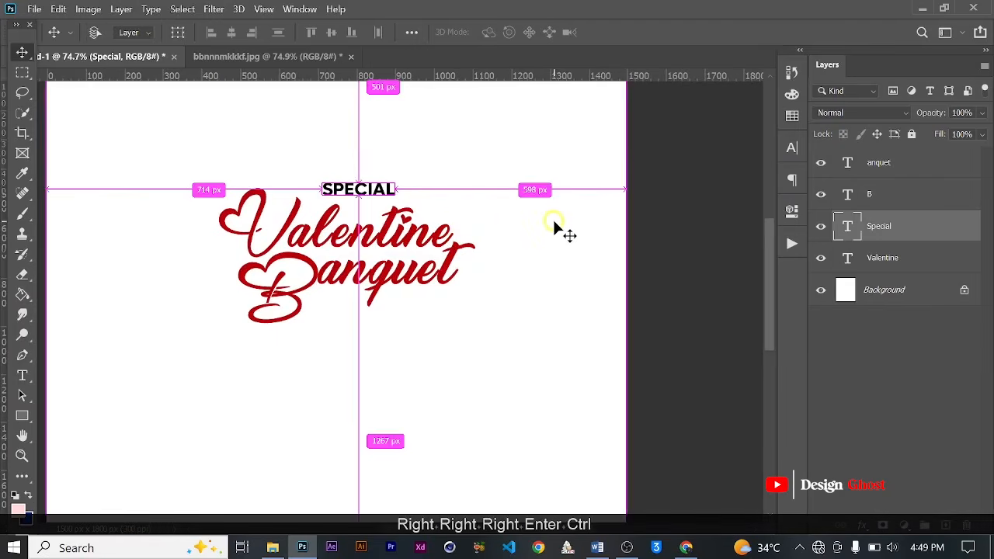
key("ctrl+0")
scroll(394, 275, "up", 3)
scroll(388, 270, "up", 5)
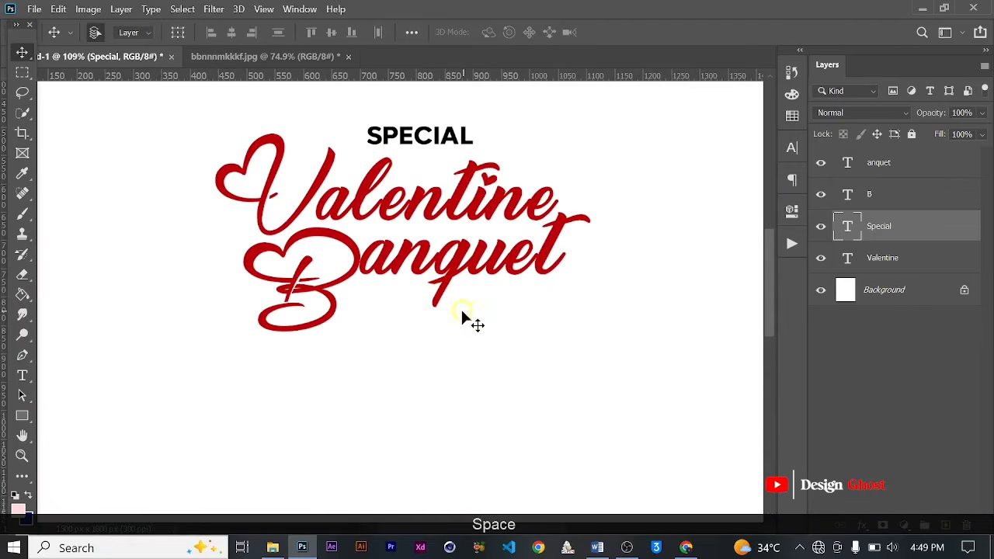
Step: Duplicate the SPECIAL text below Banquet and change the copy's wording to "SINGLES & COUPLES"
scroll(396, 137, "up", 1)
left_click_drag(404, 143, 422, 344)
key("t")
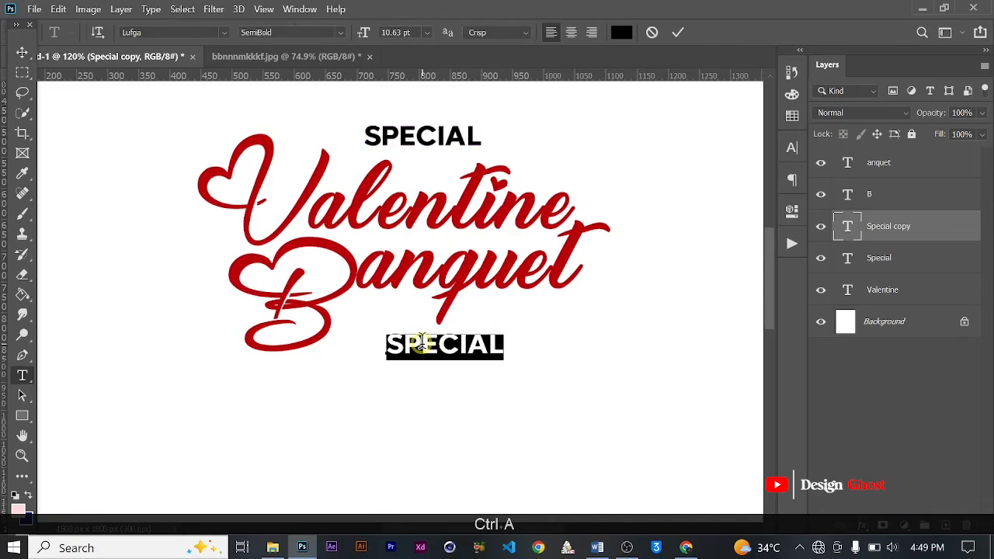
key("ctrl+a")
type("SIN")
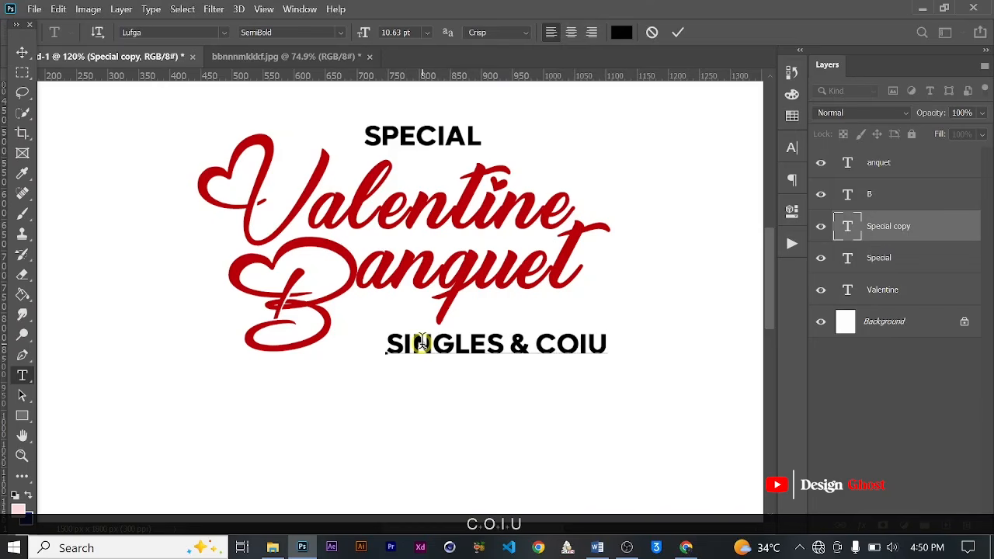
key("BackSpace")
key("BackSpace")
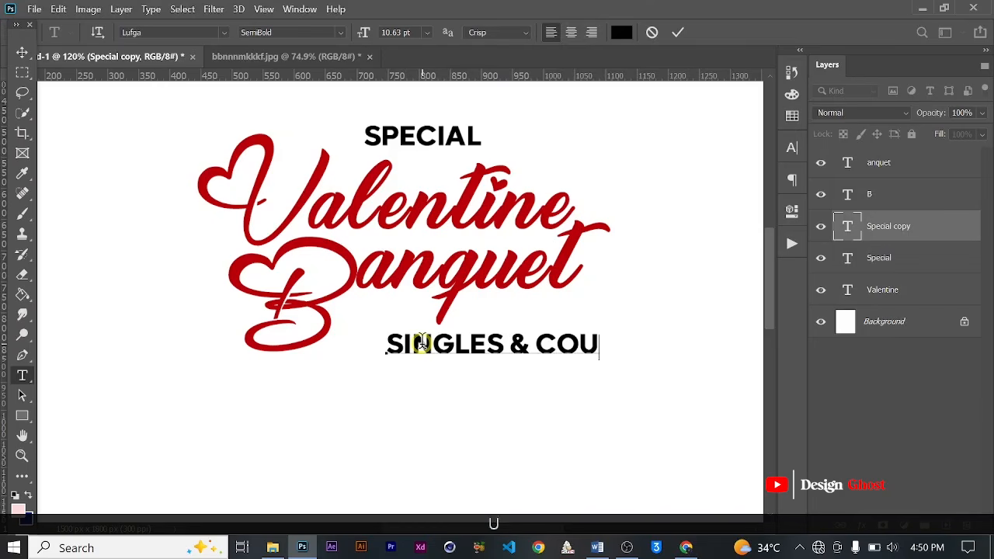
type("PLES")
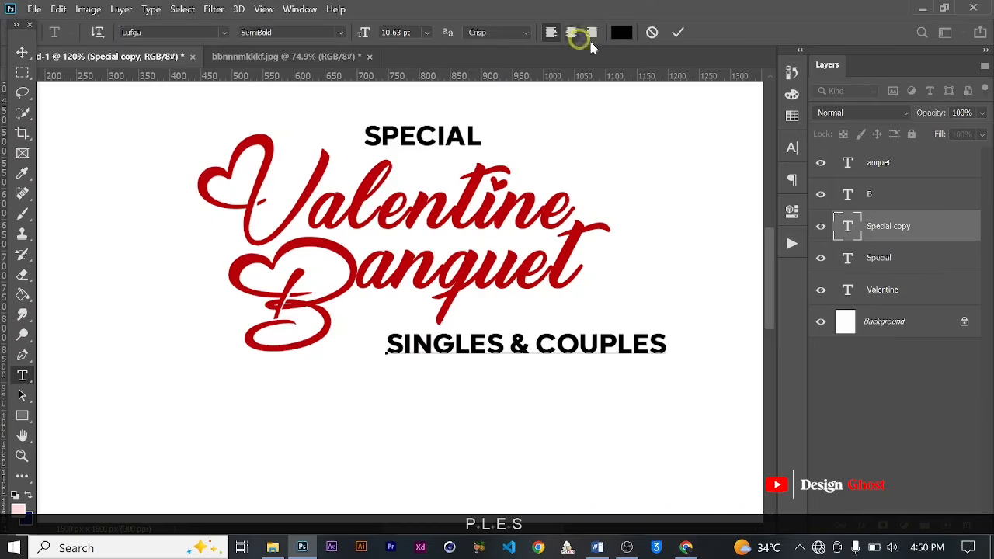
left_click(677, 32)
left_click(23, 51)
Step: Scale the SINGLES & COUPLES text to about 79% and tuck it under "anquet", close beside the B
key("ctrl+t")
key("ctrl+plus")
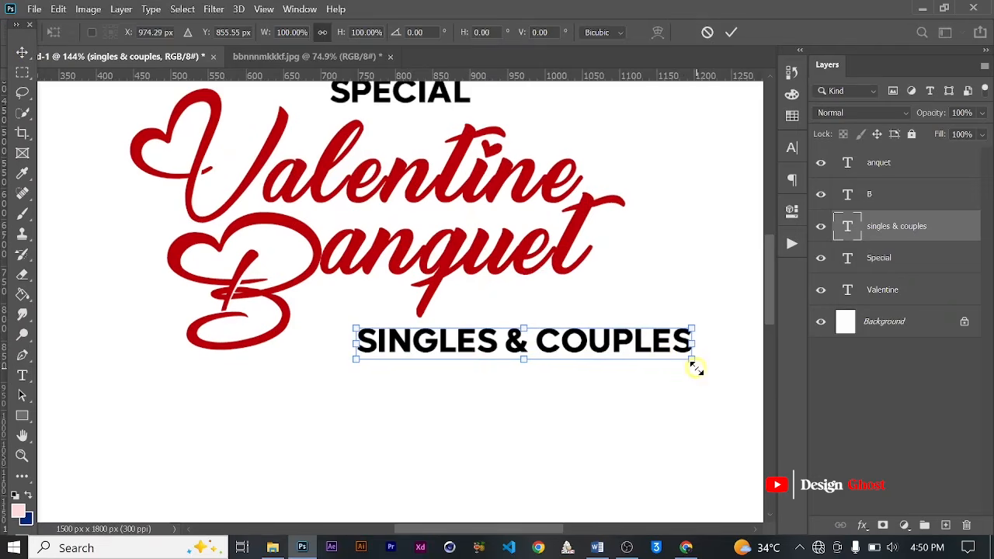
left_click_drag(692, 363, 542, 311)
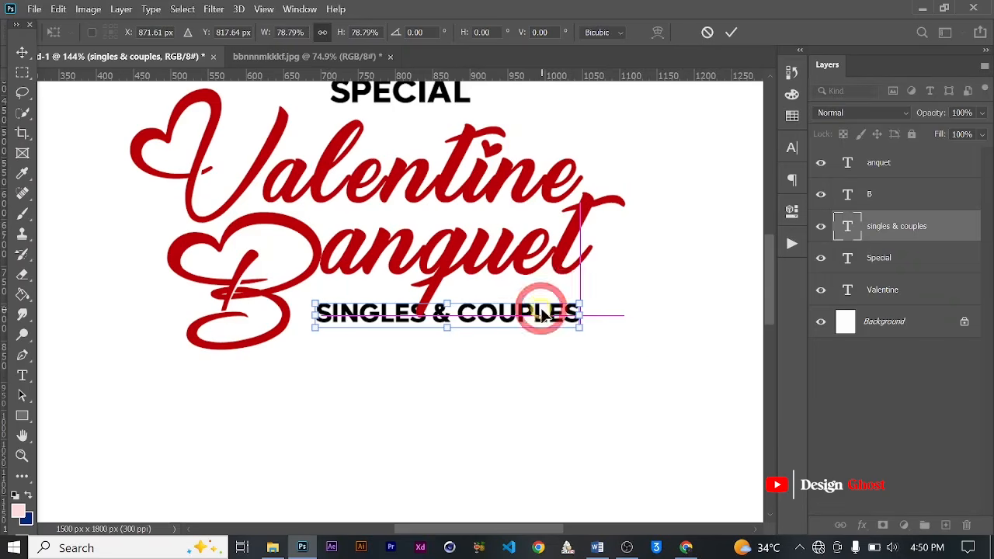
scroll(560, 318, "up", 1)
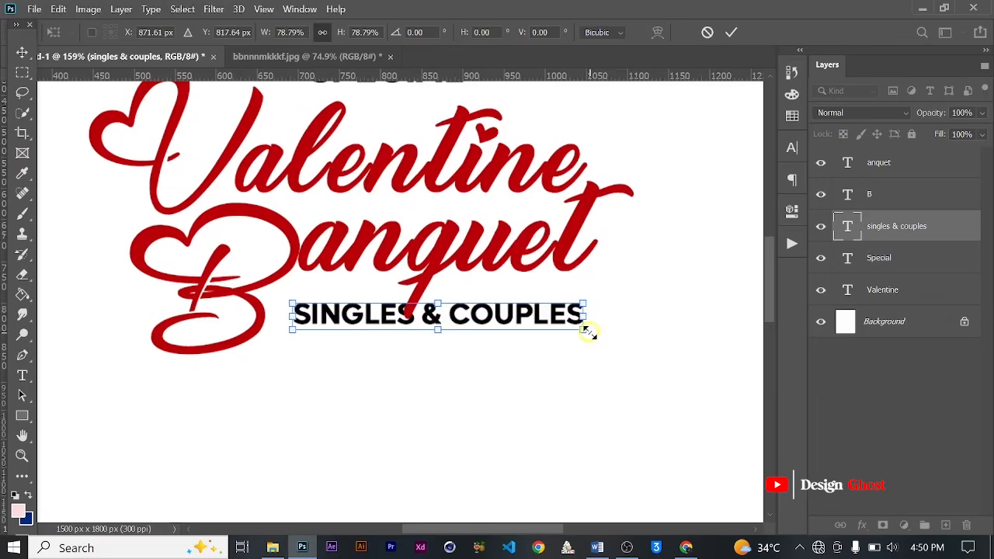
key("Return")
key("Left")
key("Left")
key("Left")
key("Left")
key("Left")
key("Left")
Step: Bring the SINGLES & COUPLES layer to the front of all the other text layers
key("ctrl+bracketright")
key("ctrl+bracketright")
key("ctrl+bracketright")
scroll(461, 331, "down", 2)
scroll(462, 331, "up", 1)
key("Return")
key("ctrl+0")
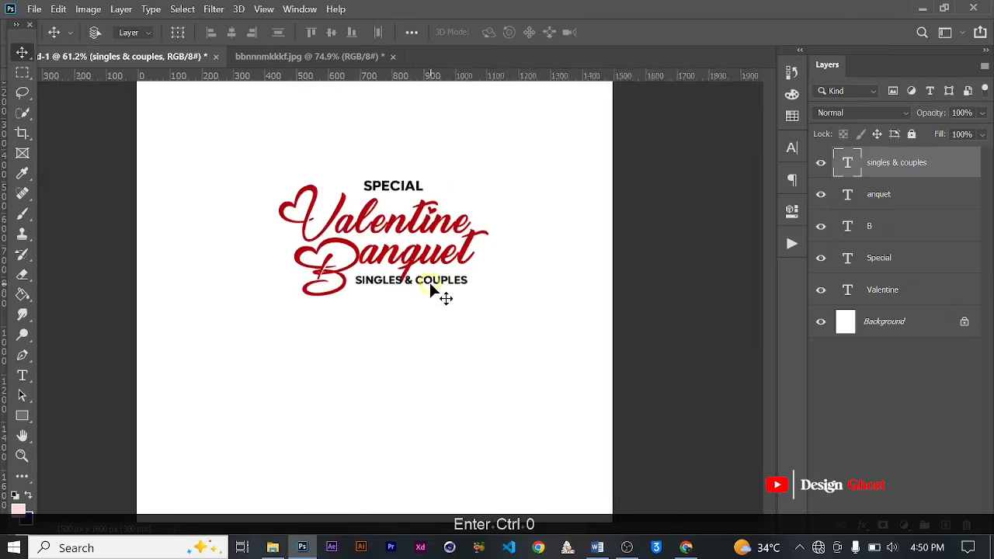
Step: Nudge the SINGLES & COUPLES text slightly up and left, then check the lettering's overall balance on the canvas
scroll(431, 288, "up", 1)
scroll(381, 264, "up", 1)
key("Up")
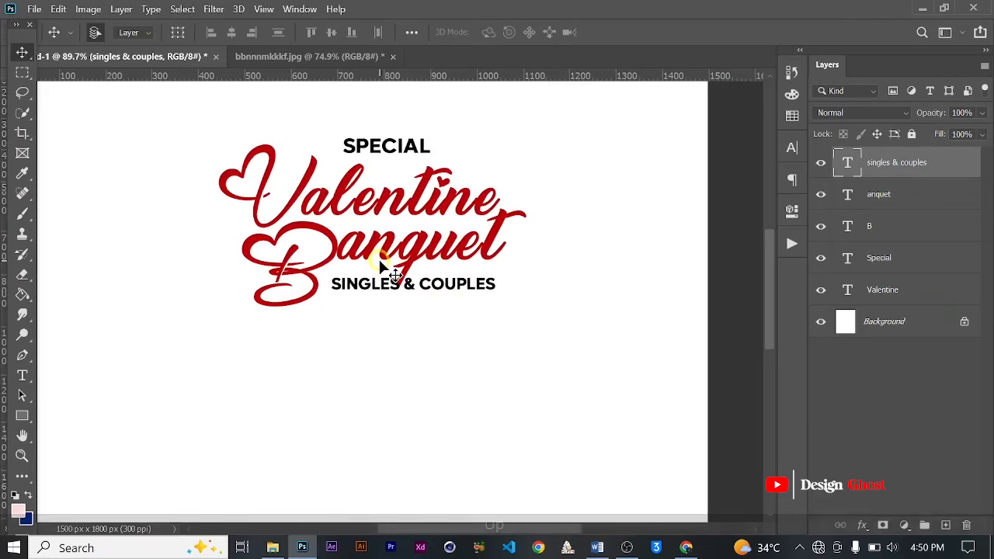
key("Left")
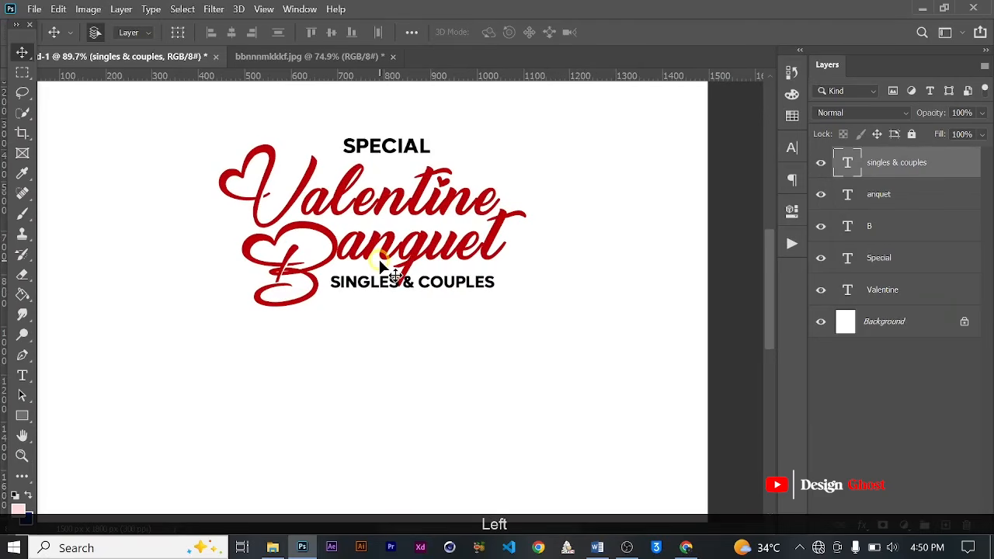
key("ctrl+0")
scroll(404, 333, "up", 3)
scroll(431, 289, "up", 2)
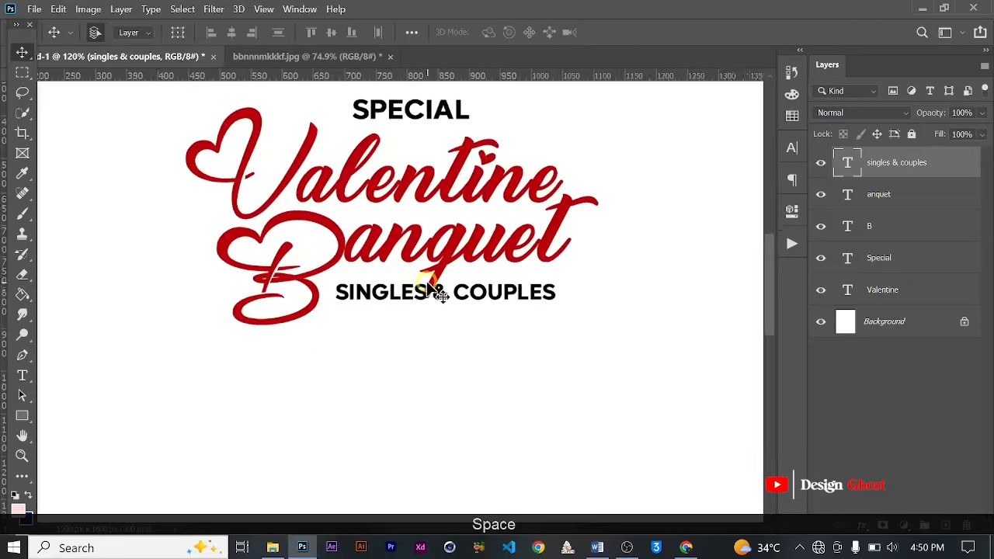
scroll(441, 296, "down", 3)
scroll(441, 296, "down", 3)
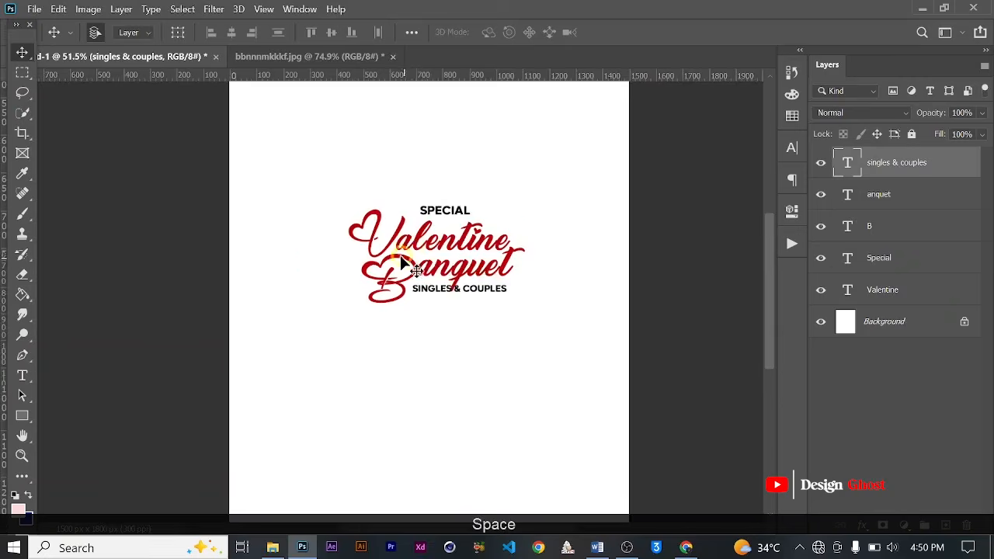
scroll(415, 248, "up", 2)
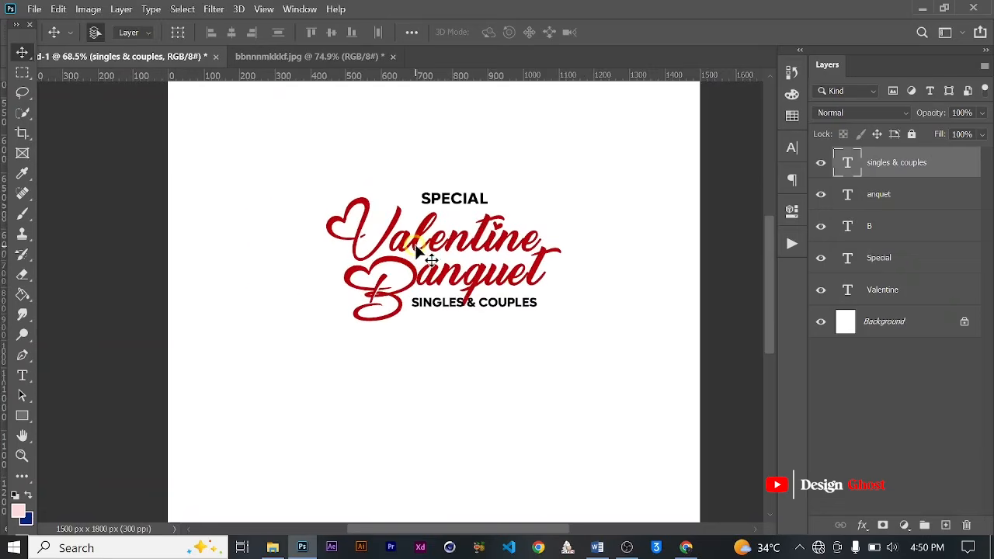
Step: Group all five text layers and name the group "Text"
left_click(901, 300, "shift")
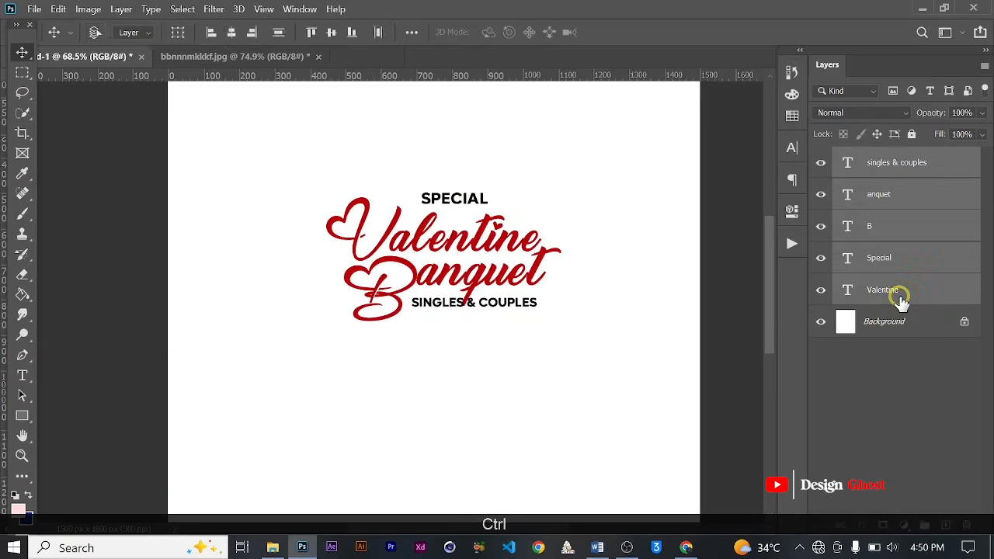
key("ctrl+g")
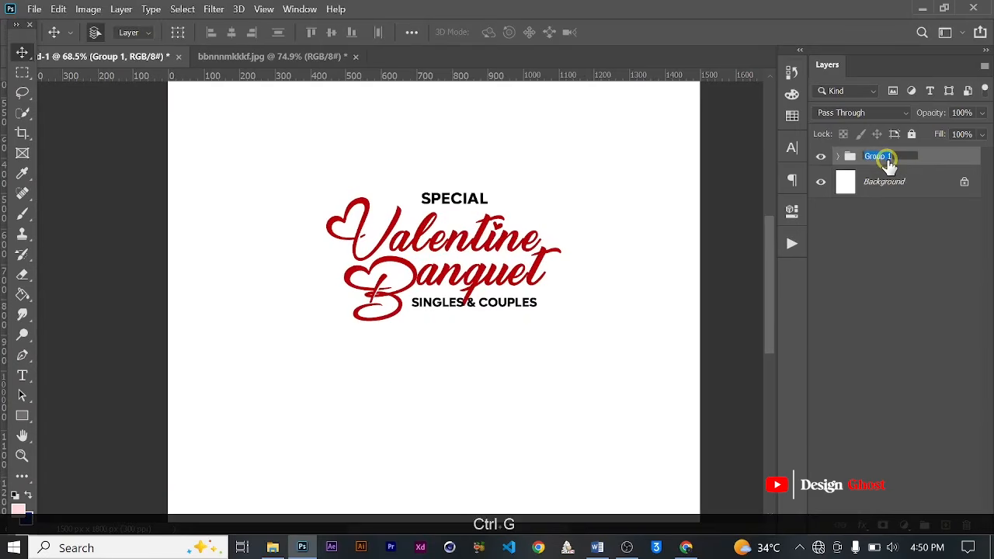
type("Text")
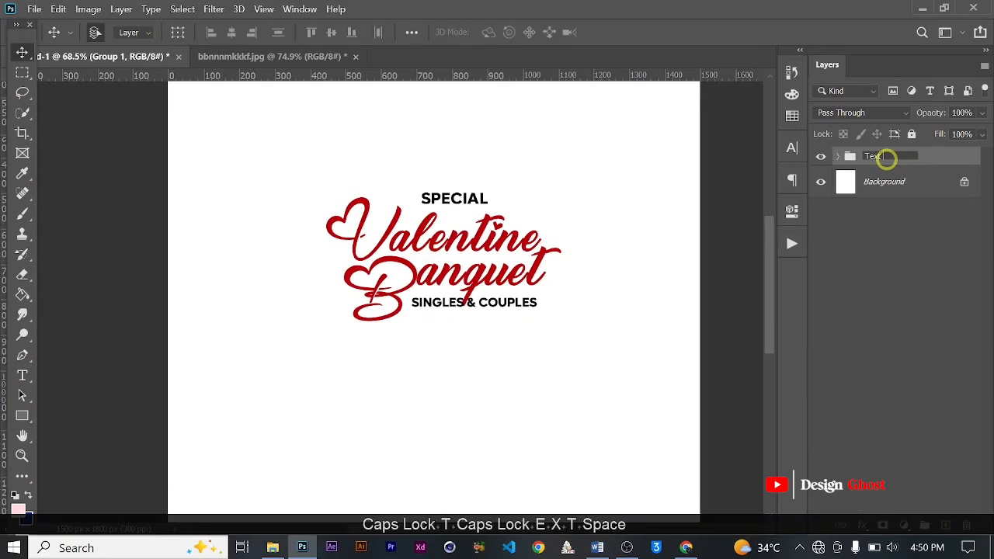
key("Return")
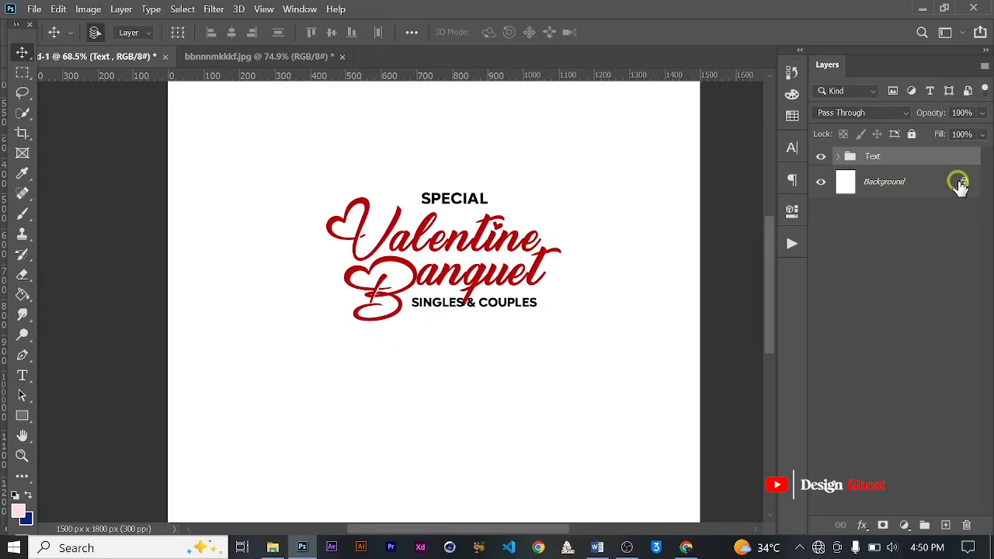
Step: Unlock the Background layer so it becomes a regular layer
left_click(964, 183)
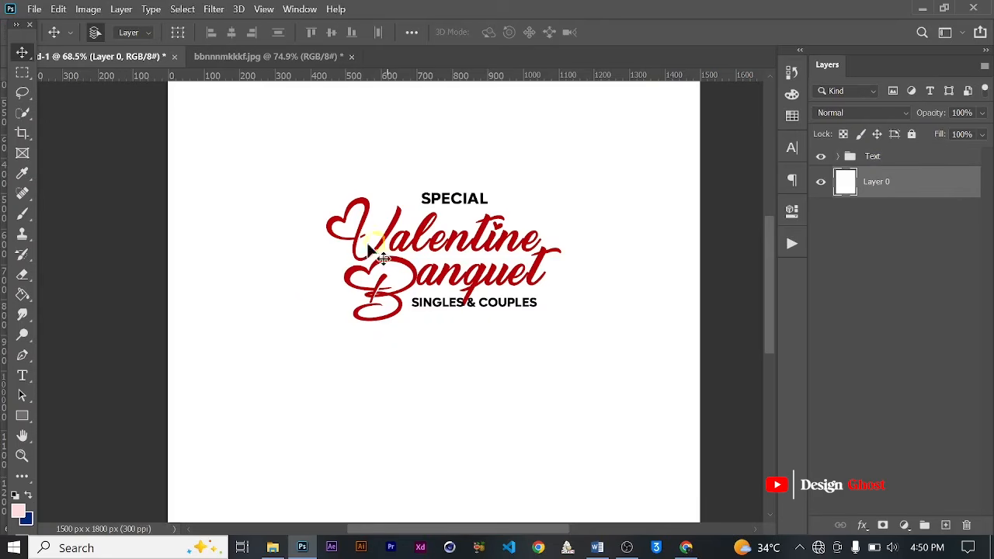
Step: Copy the pink heart background from bbnnnmkkkf.jpg into the flyer, placing it behind the Text group
scroll(445, 233, "down", 3)
key("ctrl+0")
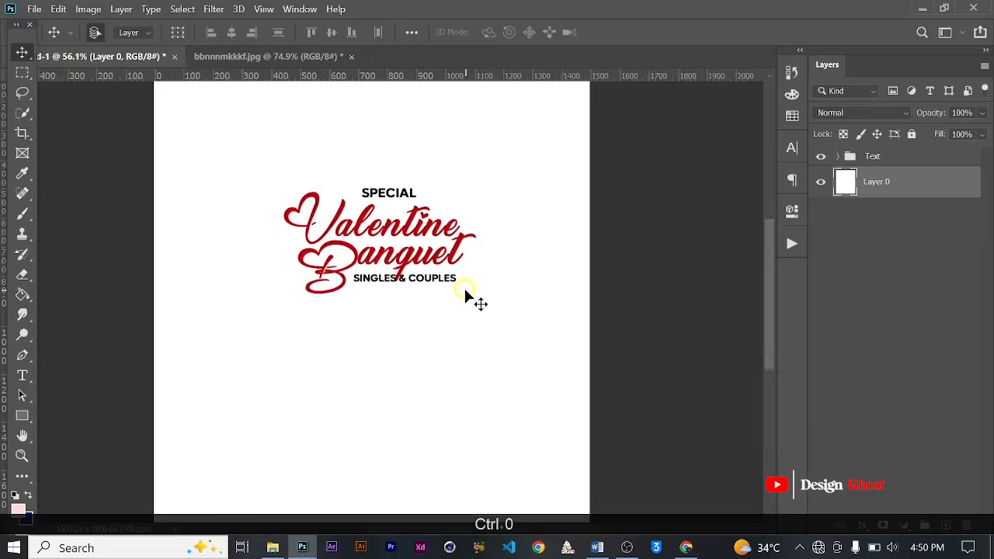
left_click(225, 57)
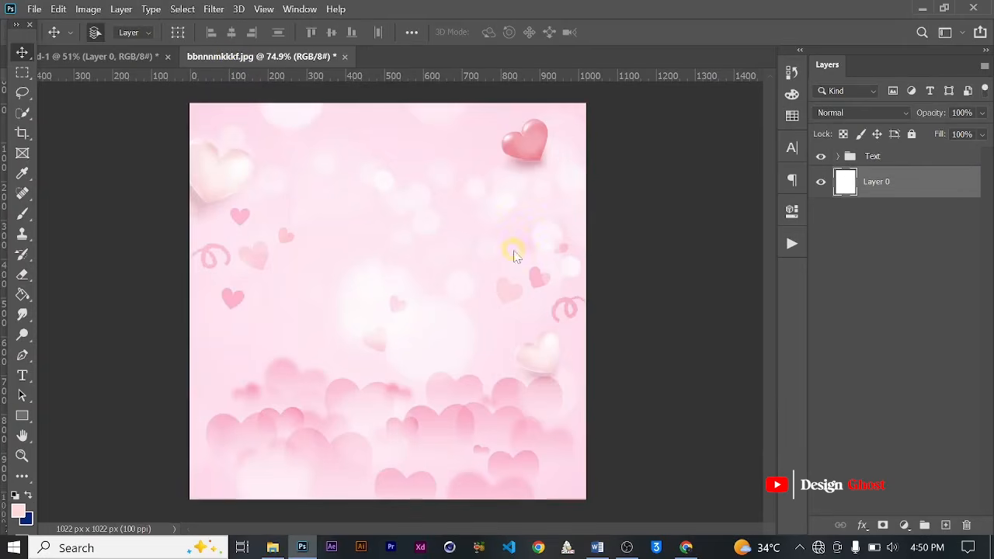
left_click_drag(437, 295, 395, 346)
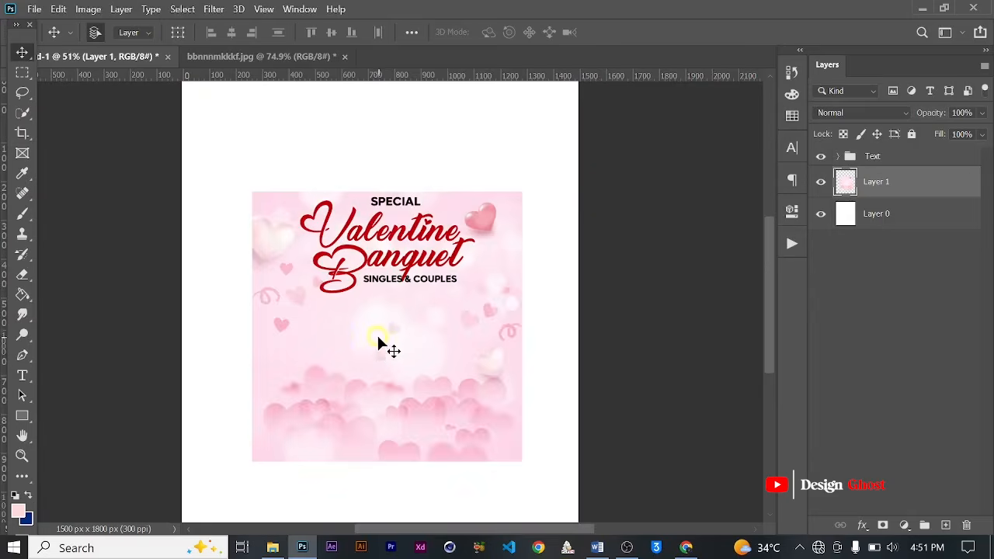
Step: Scale the pink heart background to about 198% and position it so it covers the entire canvas
scroll(379, 333, "down", 3)
key("ctrl+t")
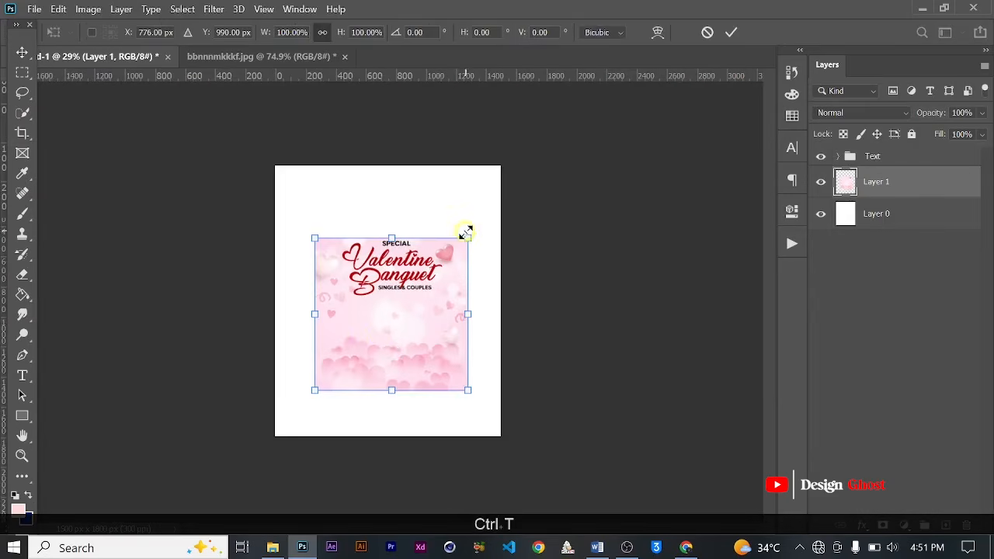
left_click_drag(470, 232, 526, 177)
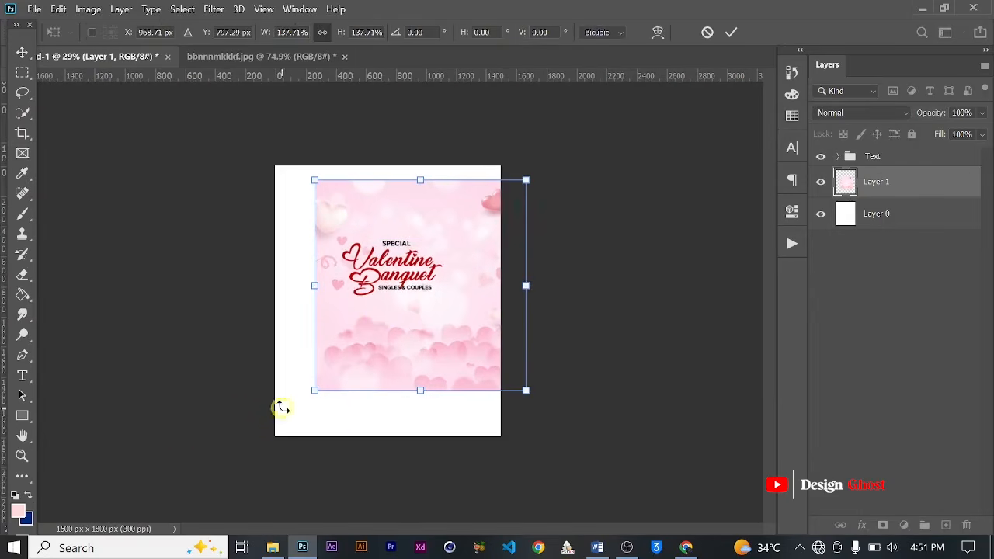
left_click_drag(313, 388, 264, 442)
left_click_drag(264, 176, 249, 156)
key("ctrl+0")
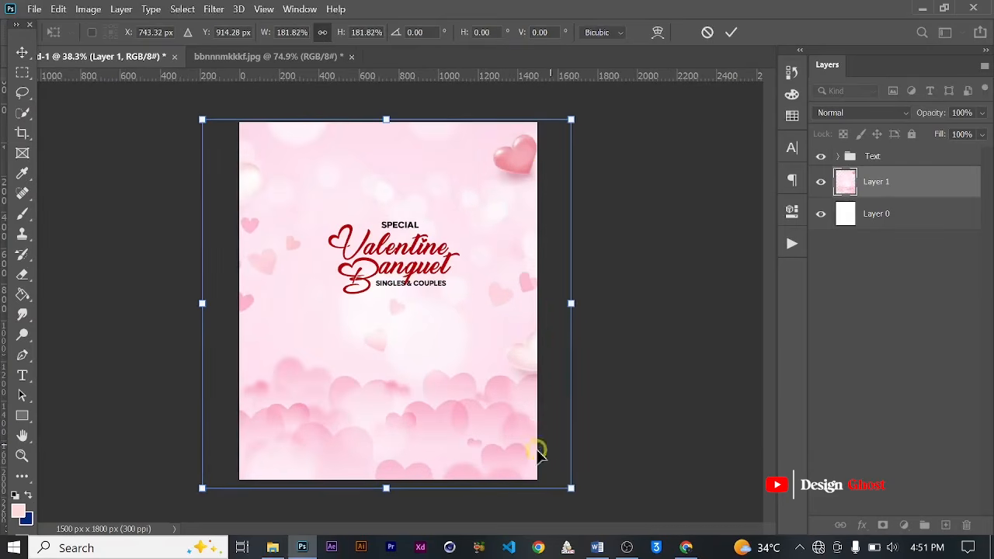
left_click_drag(576, 489, 601, 512)
left_click_drag(201, 122, 198, 117)
key("ctrl+minus")
left_click_drag(549, 458, 552, 464)
left_click(741, 33)
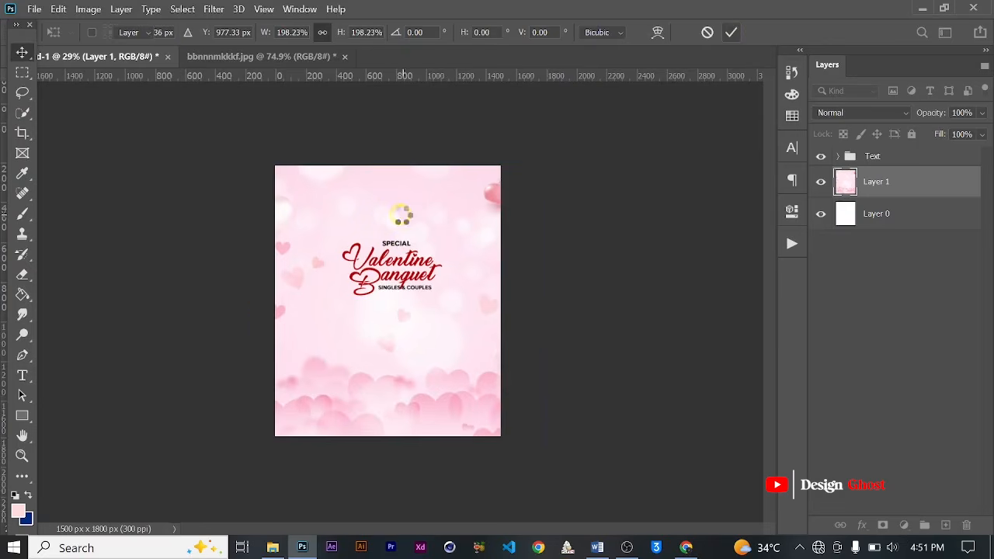
Step: Add a new layer above the pink heart background and sample its pale pink (ffe5f2) as the foreground colour
key("ctrl+0")
scroll(385, 306, "up", 5)
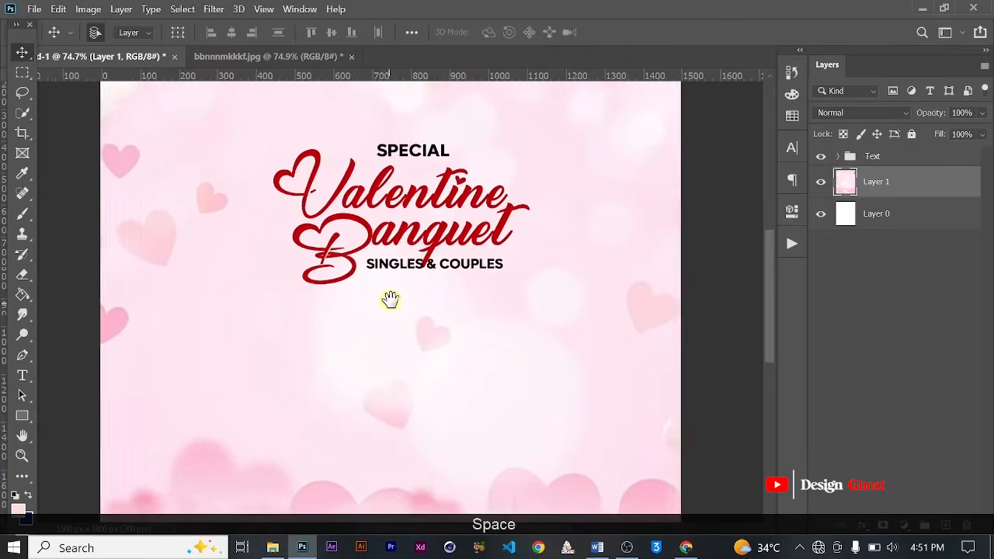
left_click_drag(401, 286, 427, 290)
scroll(450, 284, "down", 3)
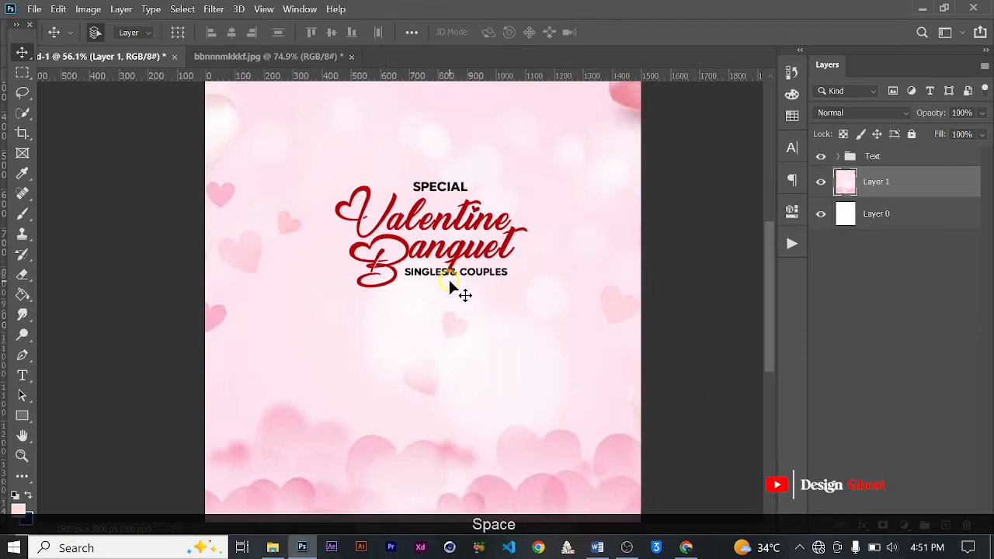
scroll(450, 284, "up", 3)
key("ctrl+0")
scroll(451, 284, "down", 2)
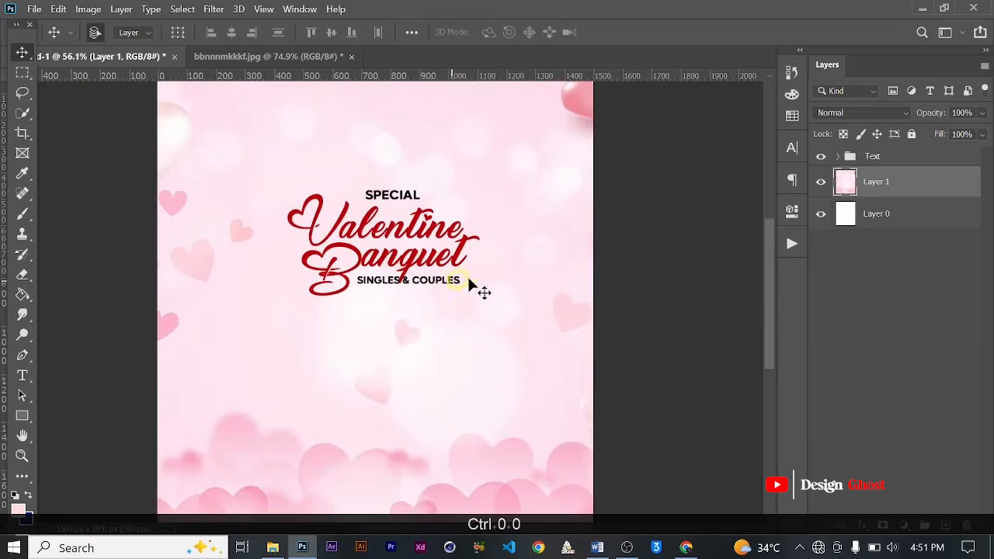
left_click(947, 526)
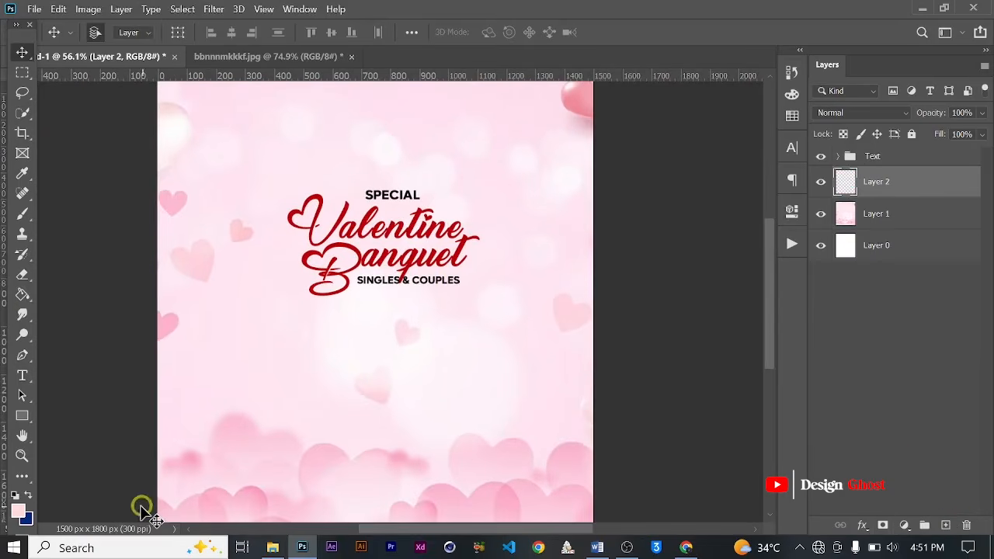
left_click(17, 510)
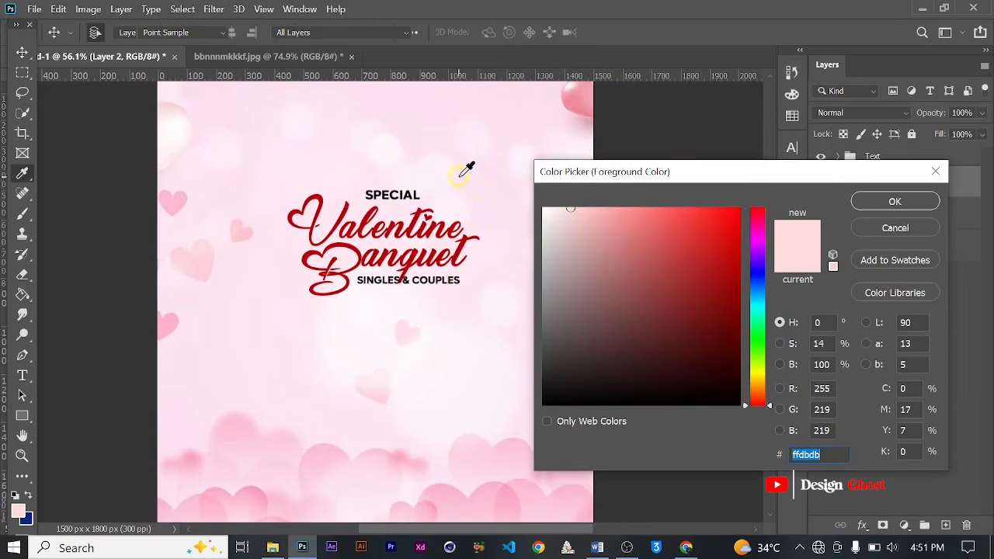
left_click(483, 191)
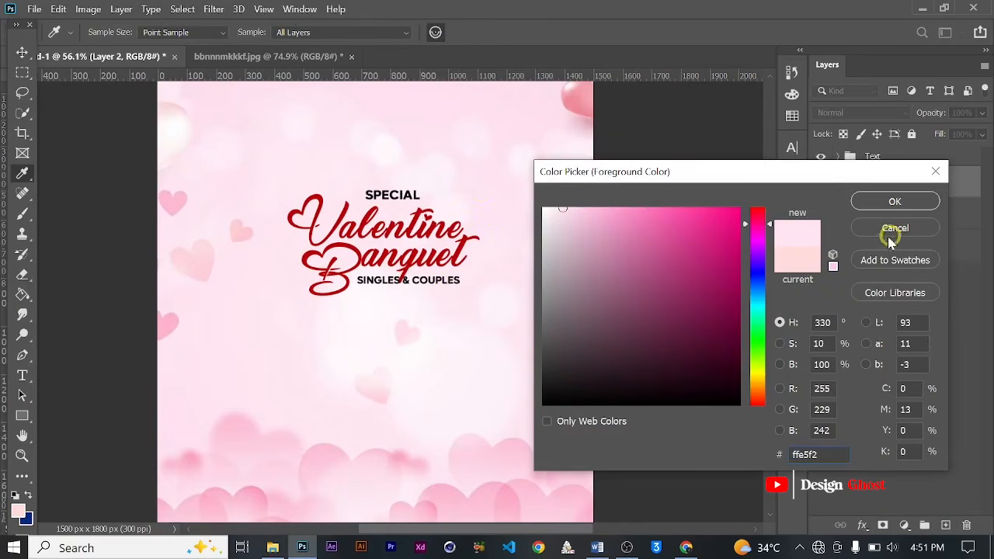
left_click(878, 204)
Step: Paint pale pink over the middle of the background with a soft brush enlarged to 1000 px, softening the hearts there
key("b")
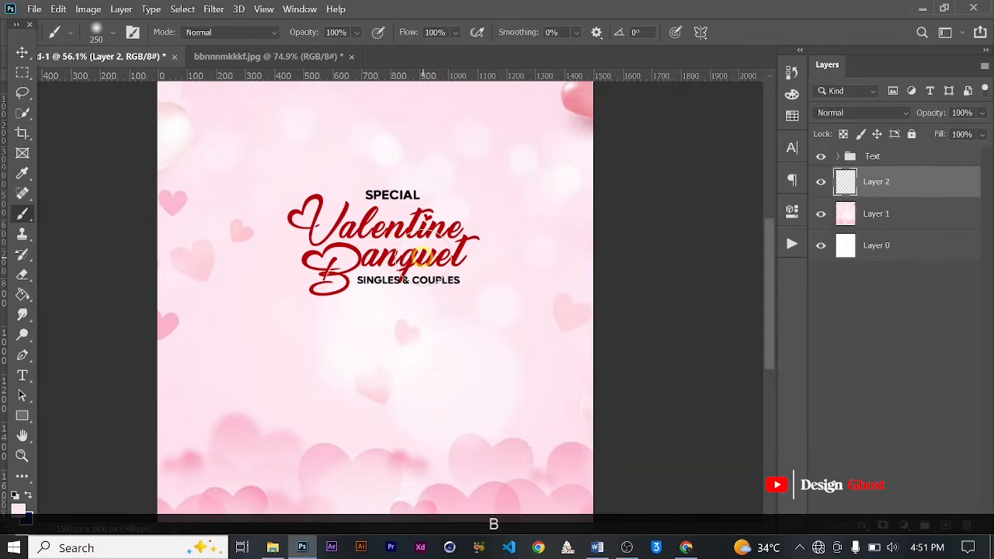
key("bracketright")
key("bracketright")
key("bracketright")
key("bracketright")
key("bracketright")
key("bracketright")
key("bracketright")
key("bracketright")
key("bracketright")
key("bracketright")
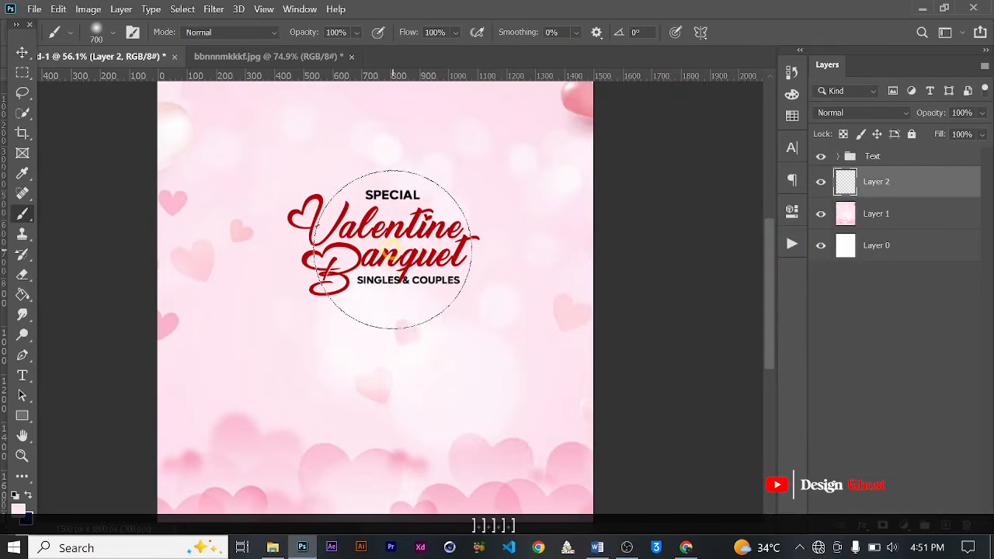
key("bracketright")
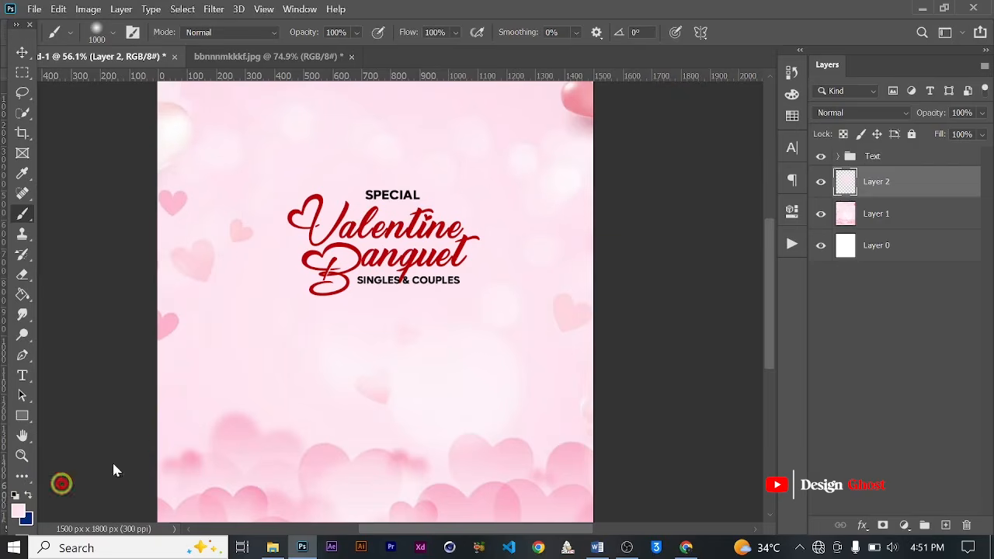
Step: Set the foreground colour to white (ffffff) and add another new layer above the pale pink paint layer
left_click(19, 505)
left_click(483, 157)
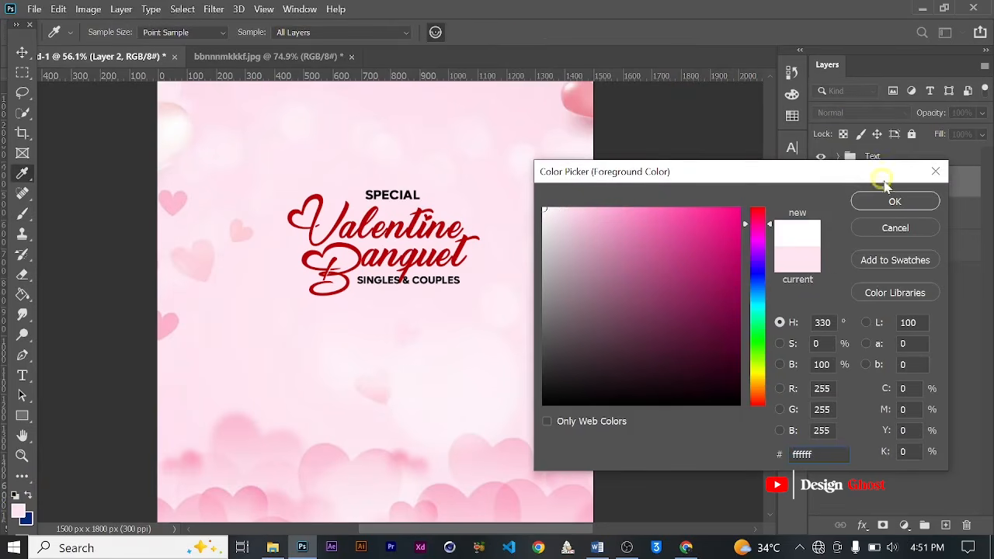
left_click(894, 202)
left_click(946, 526)
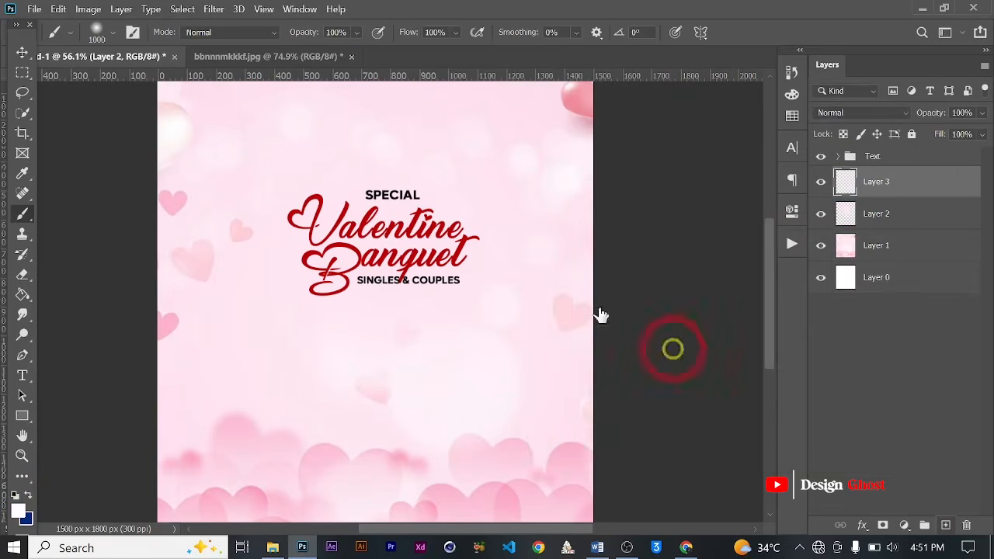
Step: Paint a soft white glow behind the lettering with the brush reduced to 800 px
key("bracketleft")
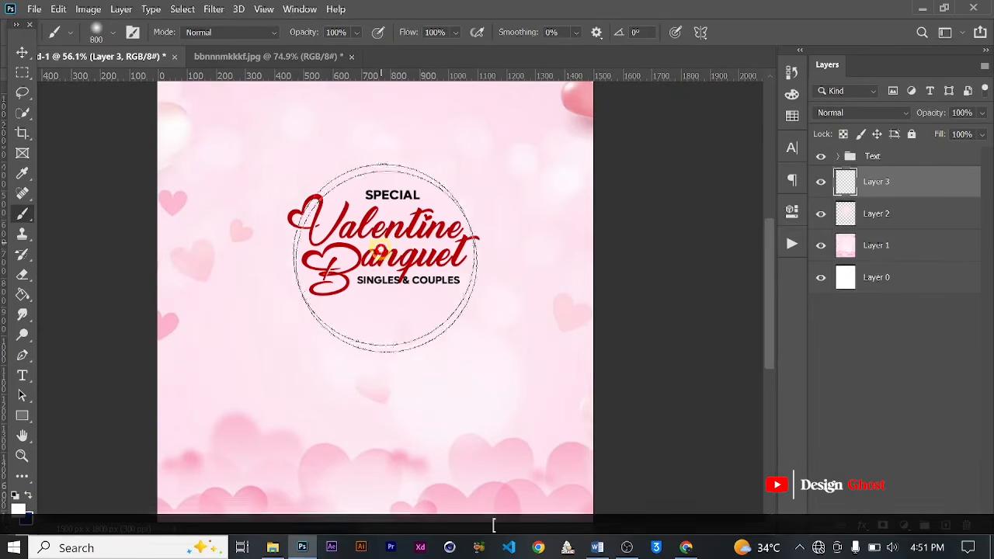
key("bracketleft")
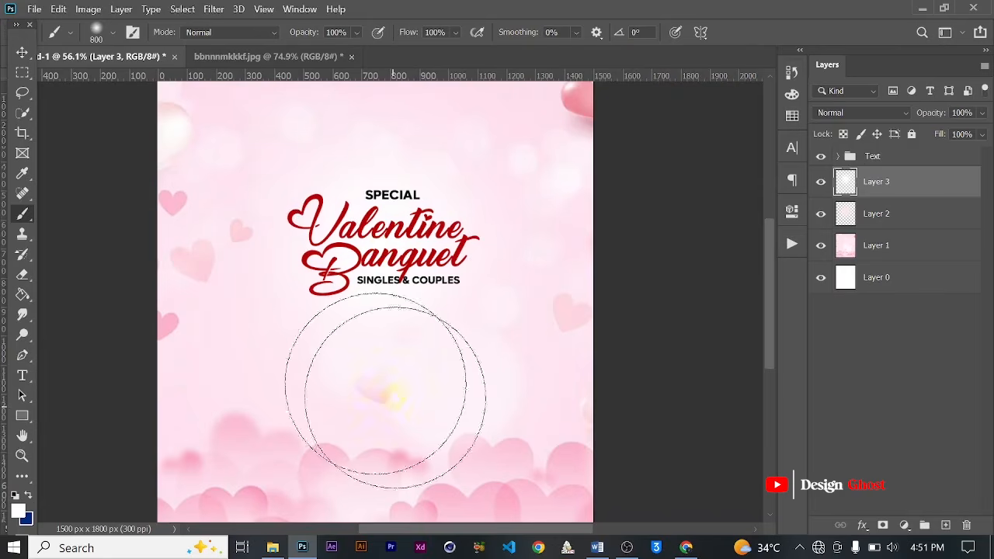
left_click(22, 52)
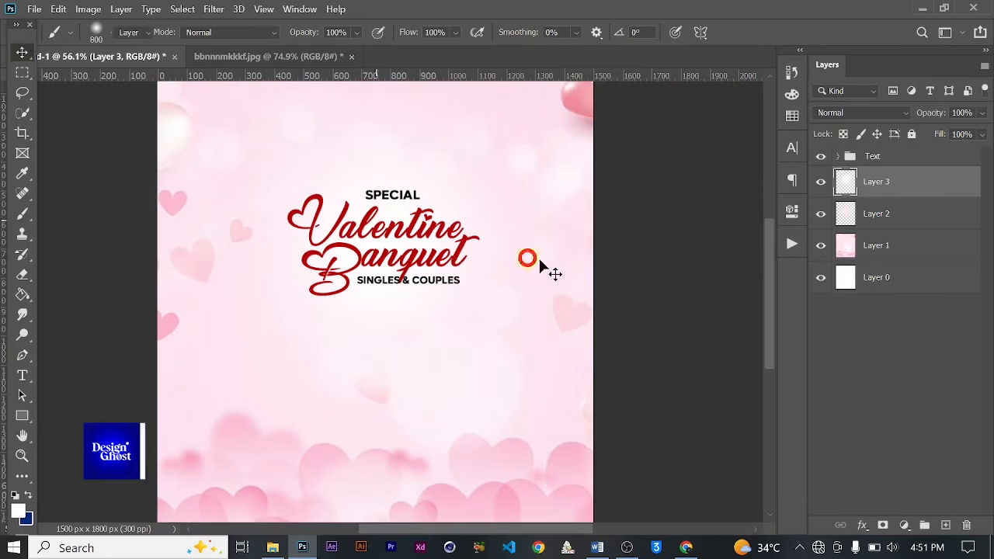
Step: Select Layer 2 and Layer 3 together and enlarge both painted glows to about 112%, extending them past the canvas edges
scroll(466, 252, "up", 3)
key("ctrl+0")
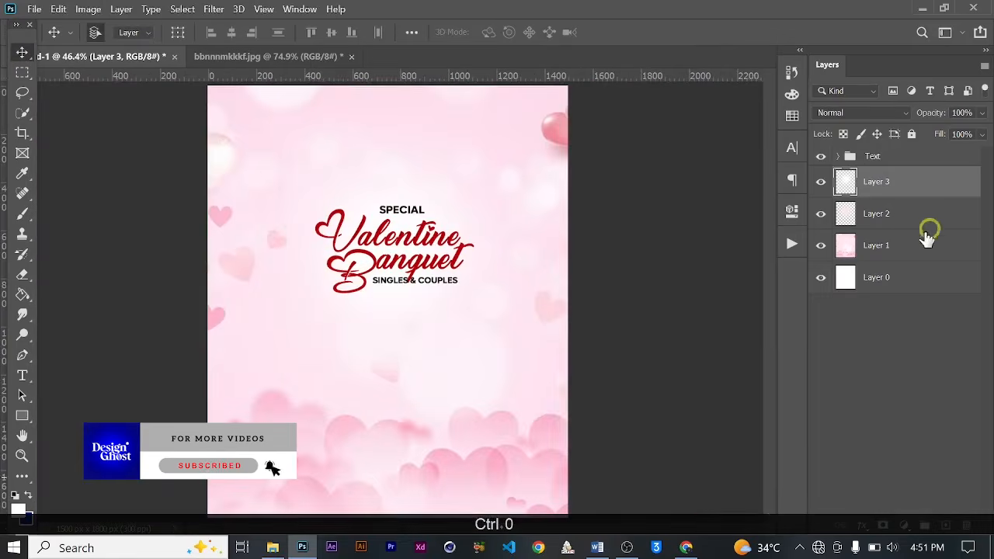
left_click(892, 218, "ctrl")
key("ctrl+t")
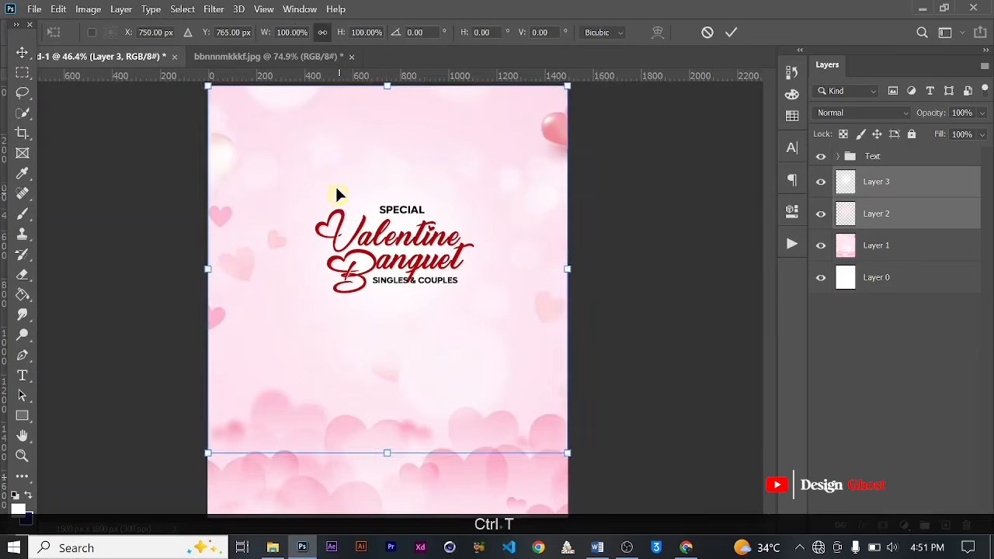
left_click_drag(252, 131, 231, 117)
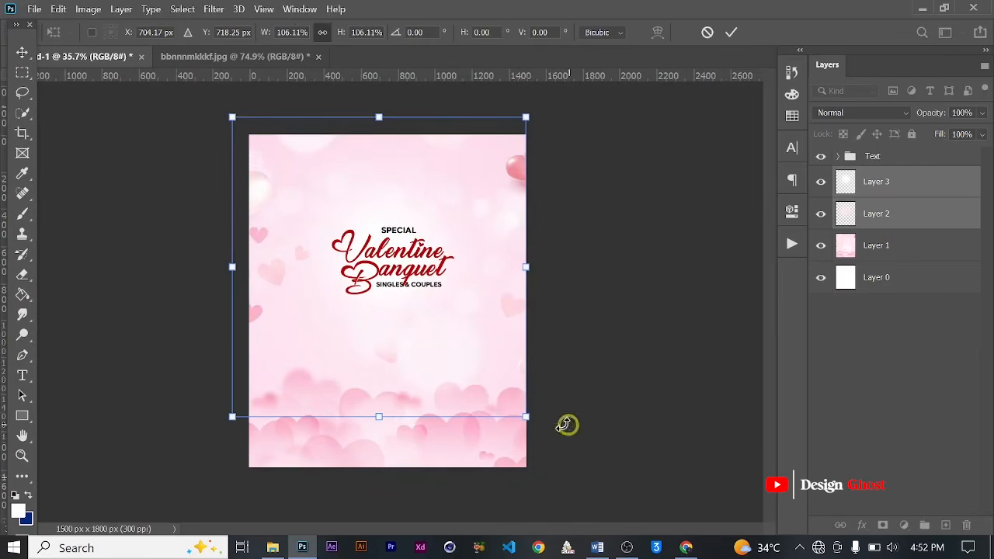
left_click_drag(523, 413, 535, 426)
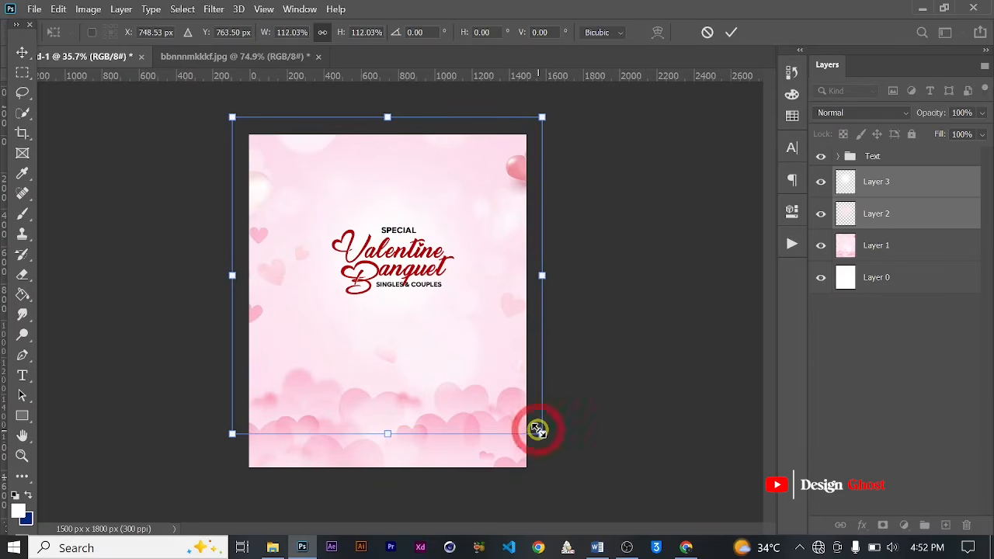
key("Return")
Step: Examine how the painted glows blend with the heart background and set off the lettering
key("ctrl+0")
scroll(437, 333, "up", 5)
key("space")
left_click_drag(391, 294, 397, 271)
scroll(576, 320, "down", 1)
left_click(956, 204)
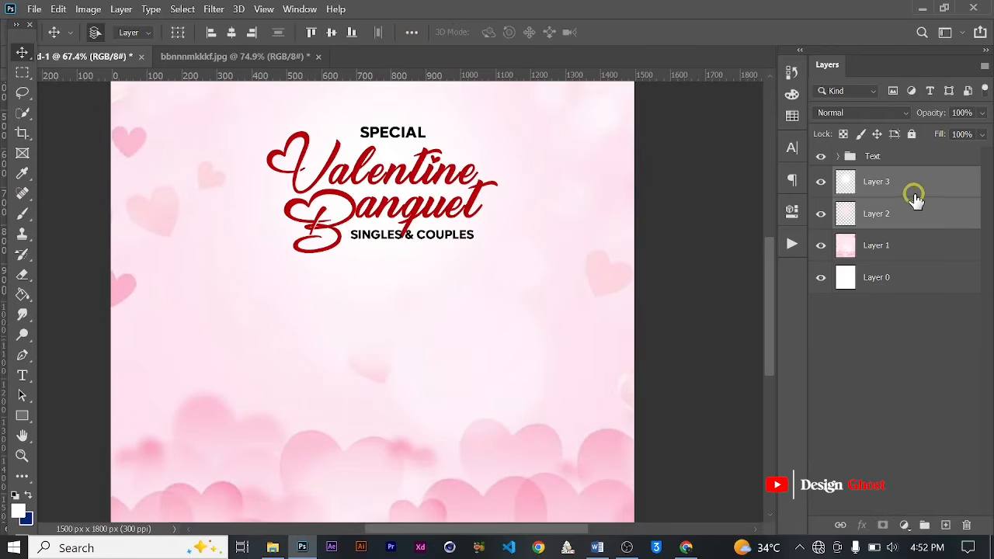
scroll(405, 275, "up", 1)
scroll(405, 272, "down", 3)
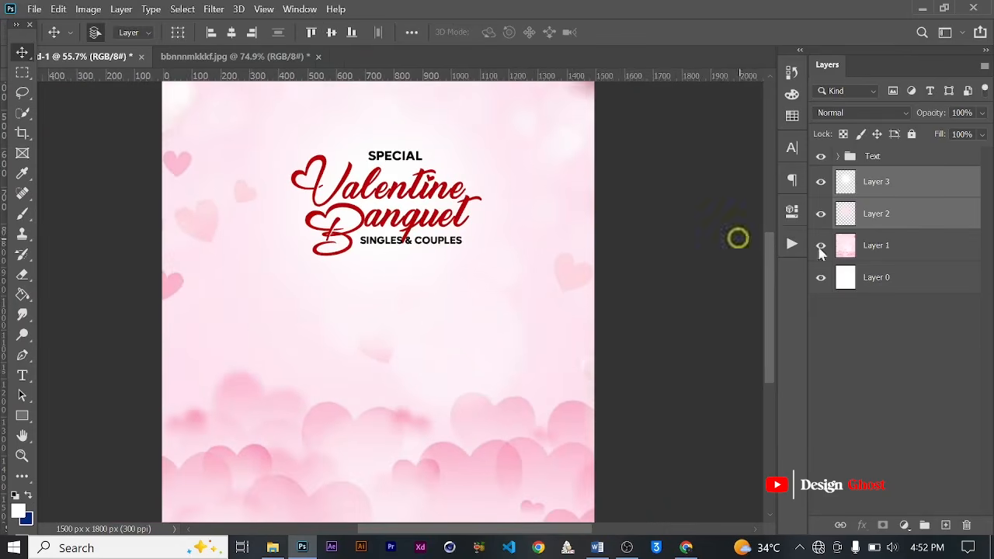
scroll(332, 340, "down", 4)
scroll(332, 340, "up", 3)
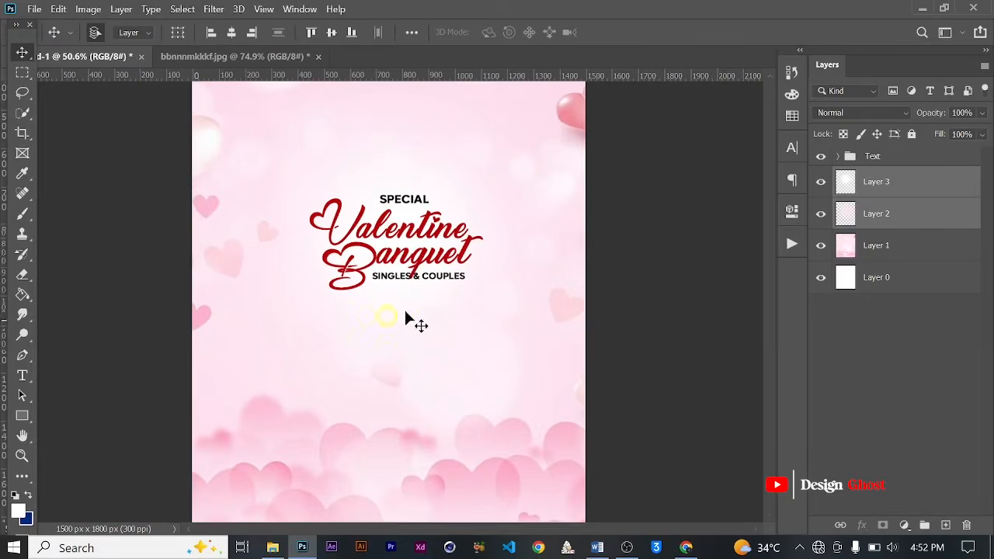
Step: Nudge the Text group slightly up and enlarge it a little
left_click(873, 156)
left_click(500, 300)
key("Up")
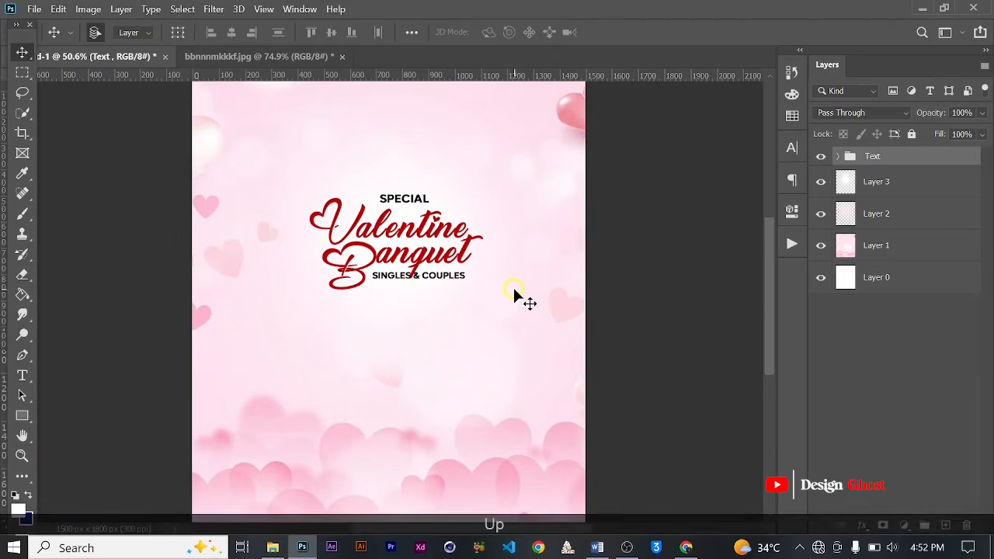
key("ctrl+t")
scroll(476, 180, "up", 2)
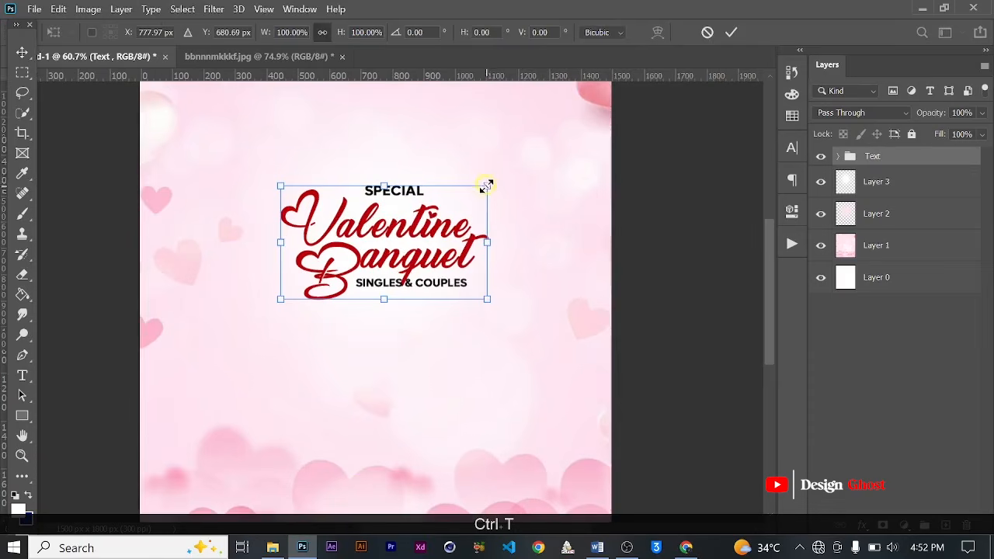
left_click_drag(491, 181, 492, 173)
key("Return")
key("ctrl+0")
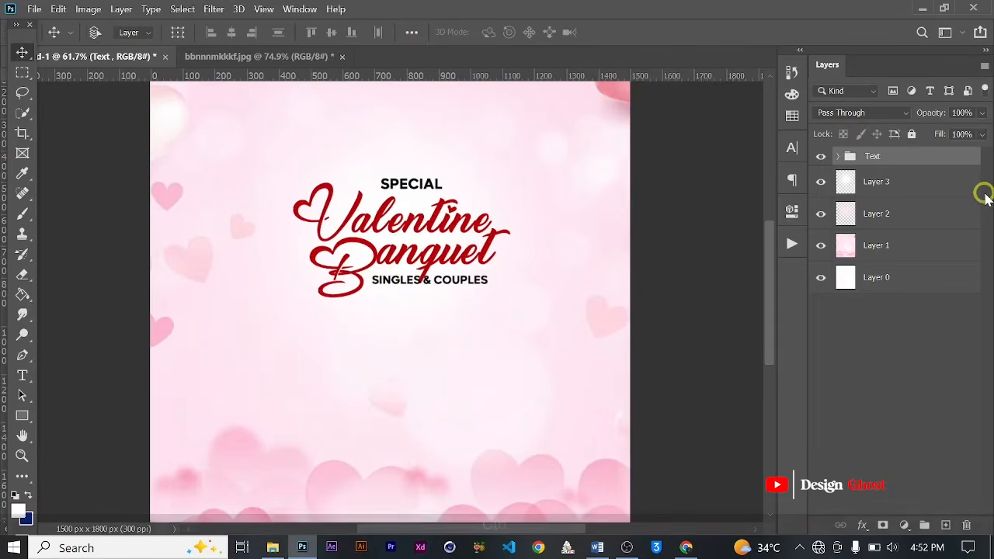
Step: Center the Text group horizontally on the canvas and clear the selection
key("ctrl+a")
left_click(231, 32)
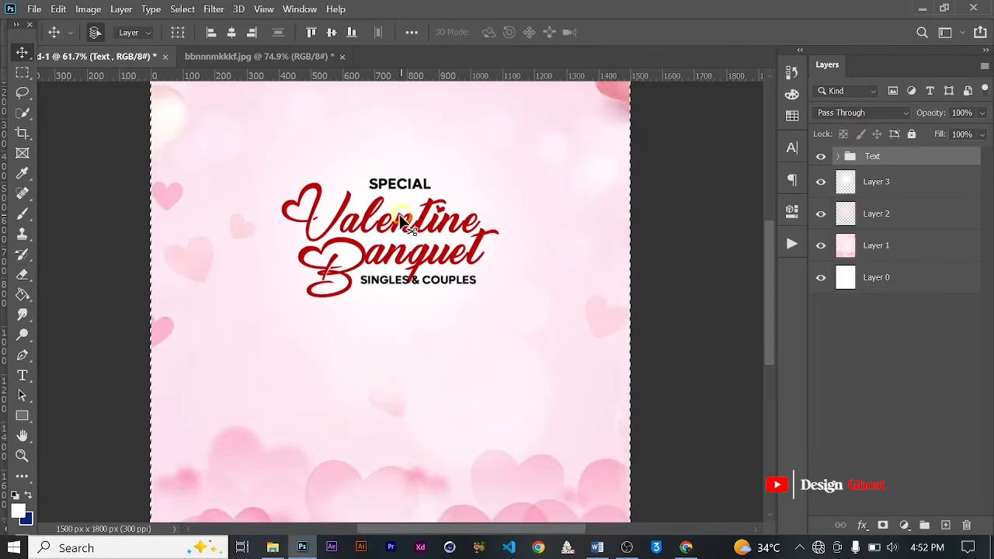
key("ctrl+d")
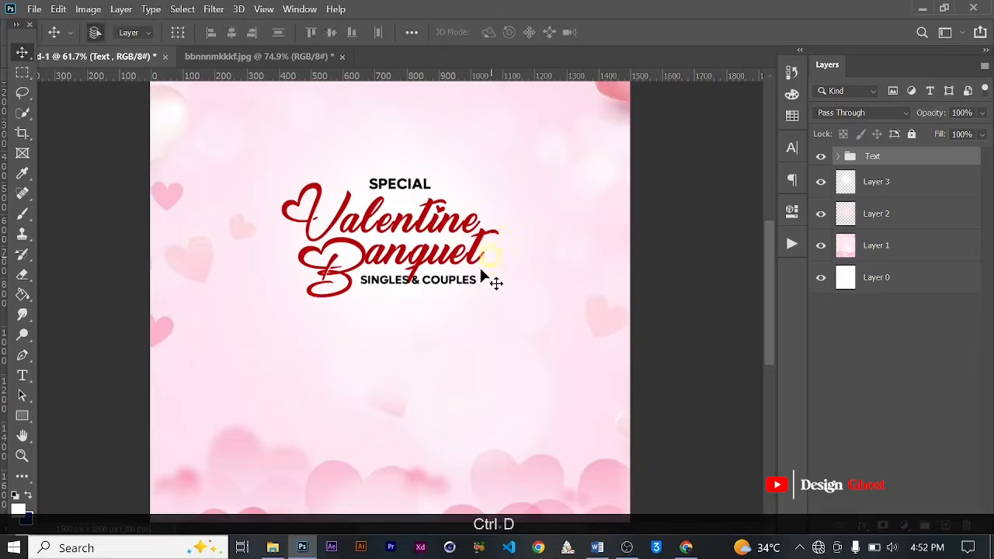
Step: Set the foreground color to the lettering's dark red, b90008, by sampling it from the script text
scroll(447, 270, "up", 2)
scroll(444, 268, "up", 1)
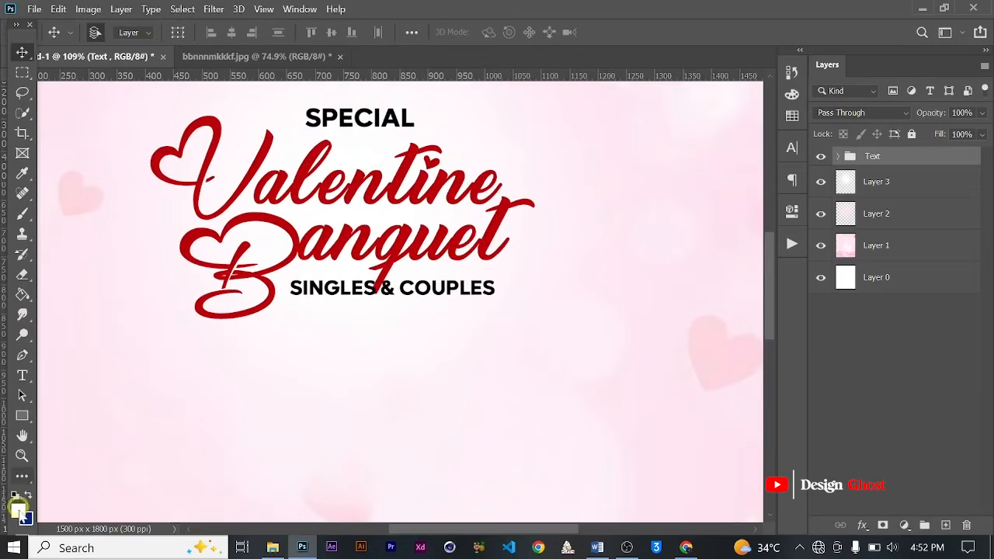
left_click(17, 509)
left_click(264, 227)
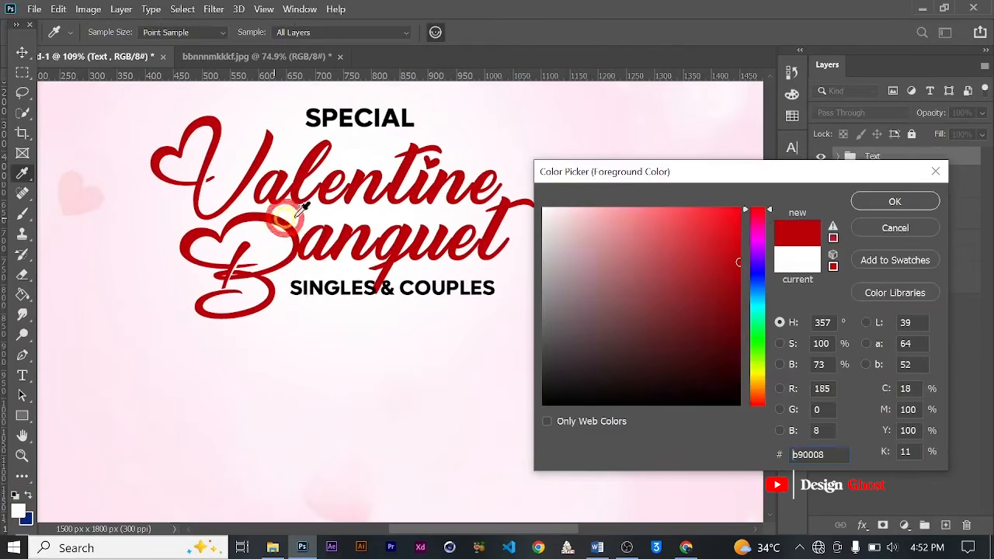
left_click(895, 201)
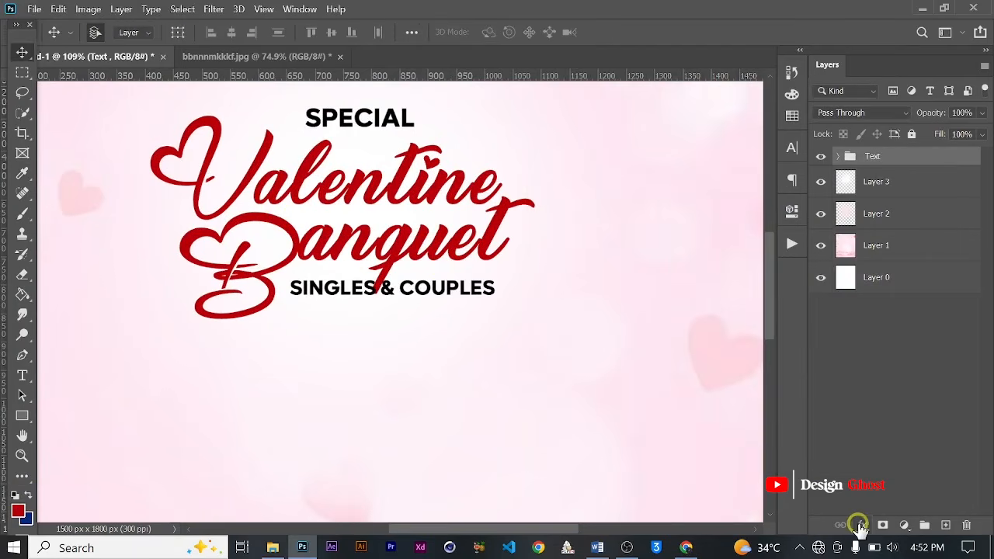
Step: Expand the Text group and add a Gradient Overlay effect to the Valentine text layer
left_click(860, 527)
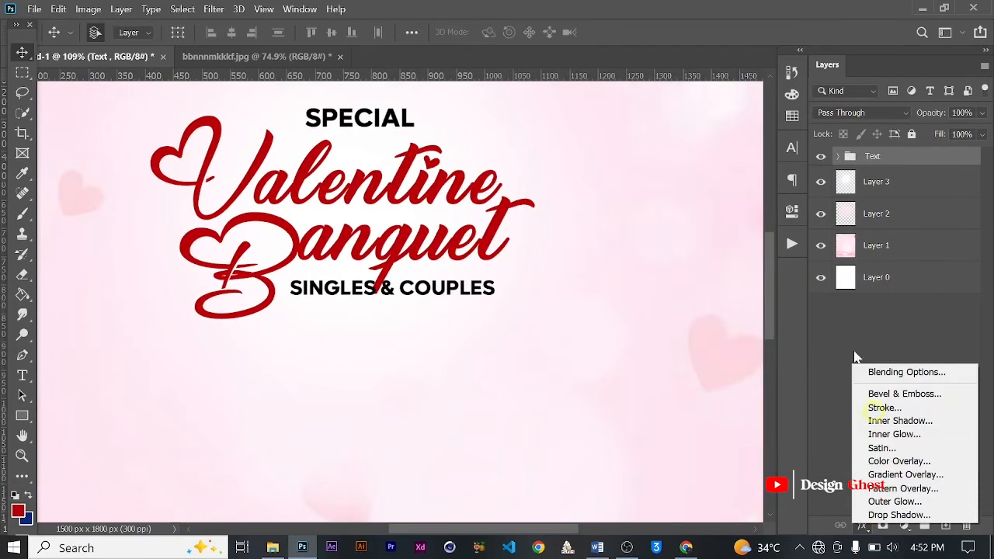
left_click(840, 155)
left_click(836, 156)
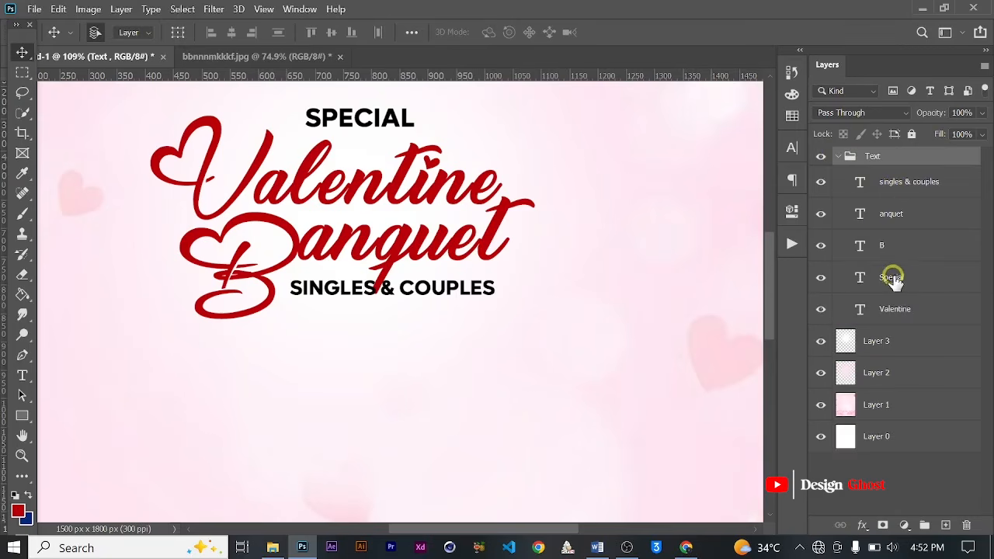
left_click(917, 314)
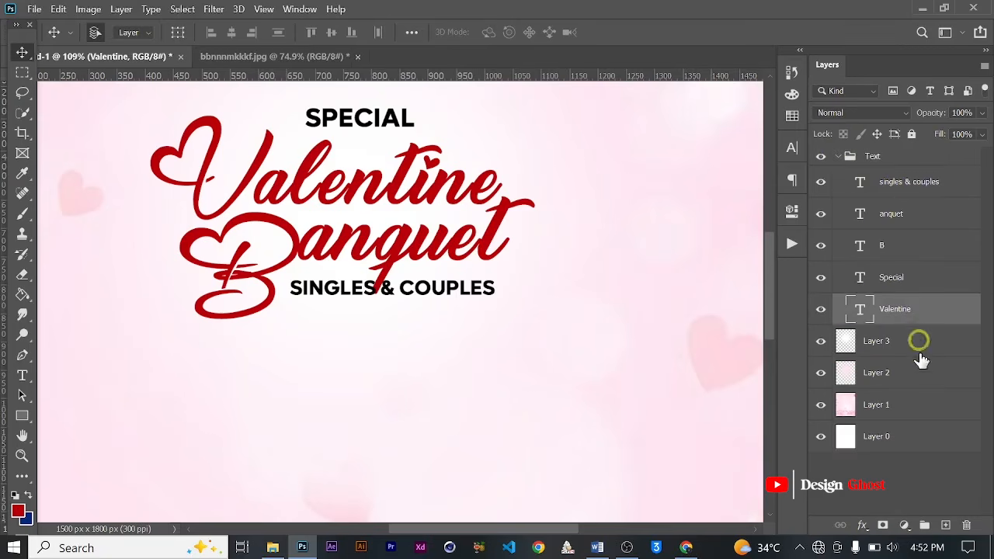
left_click(862, 525)
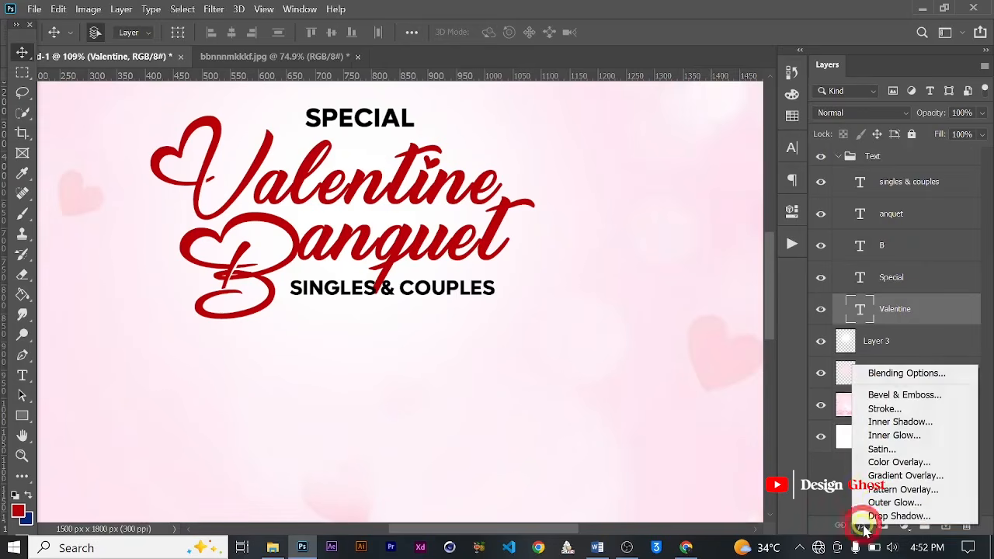
left_click(894, 477)
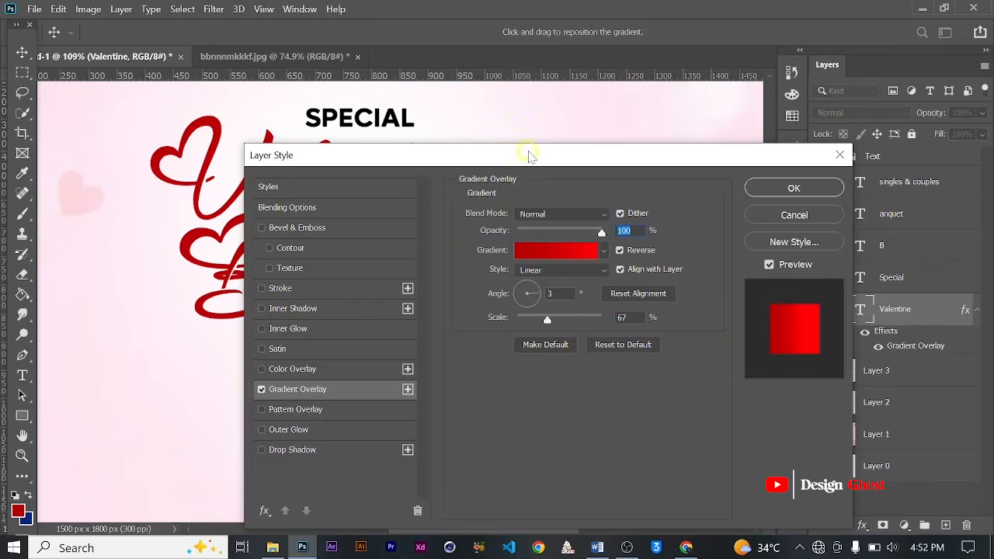
left_click_drag(528, 156, 571, 100)
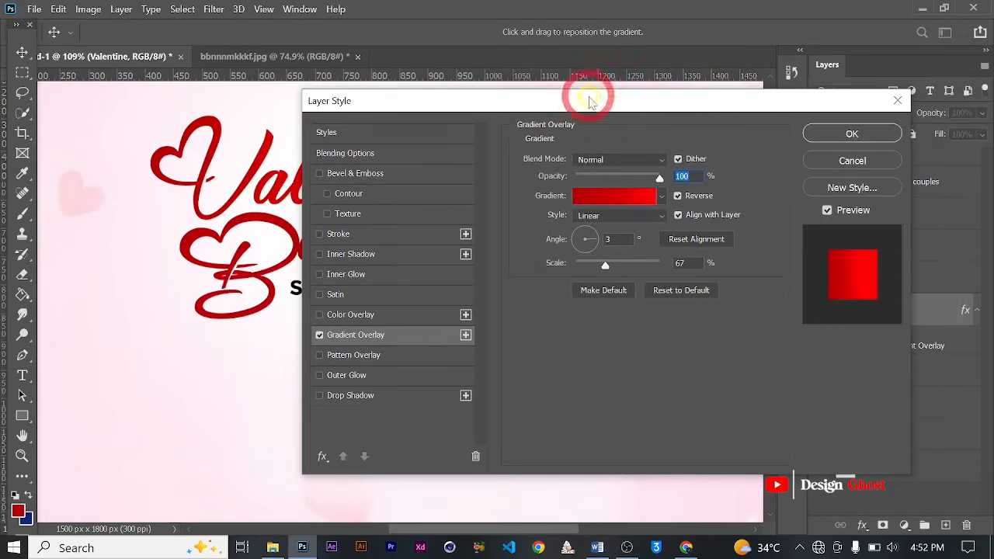
Step: Check that the Valentine overlay's gradient stops use ff0006 and b50002, and apply the layer style
left_click(611, 196)
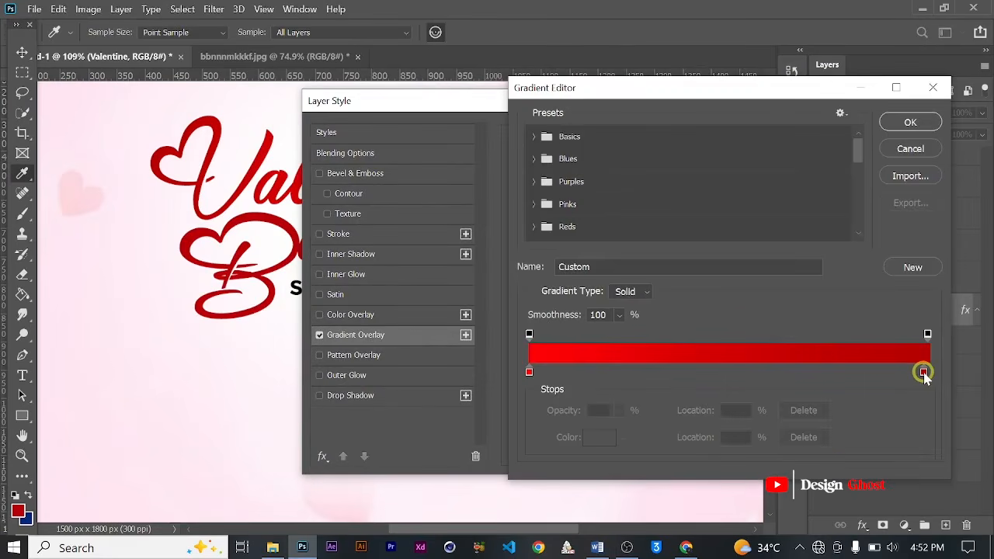
left_click(923, 373)
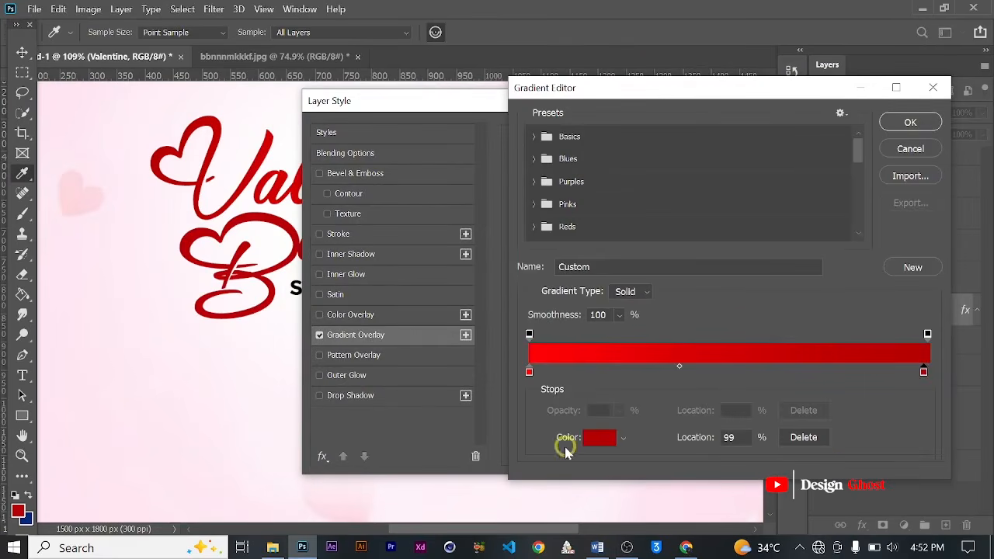
left_click(597, 440)
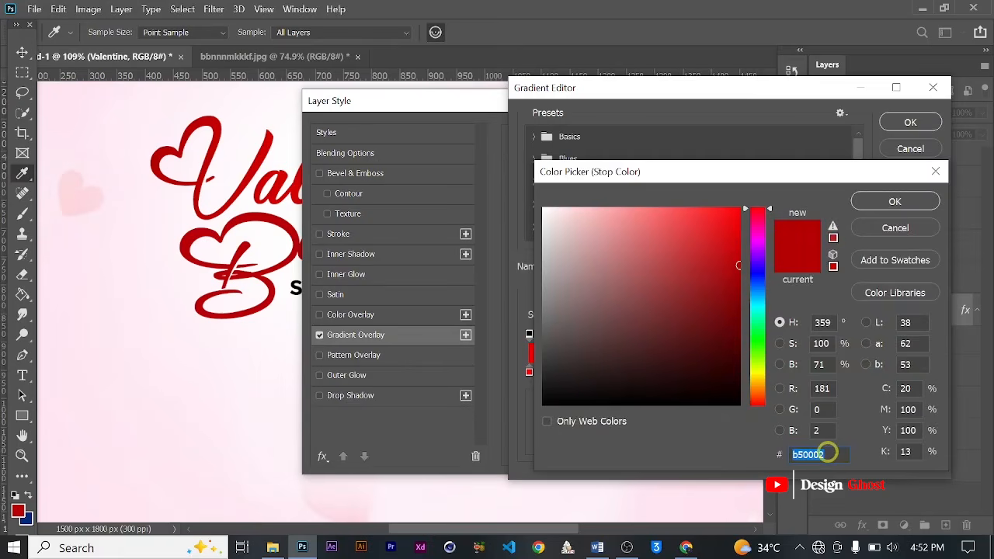
left_click(895, 203)
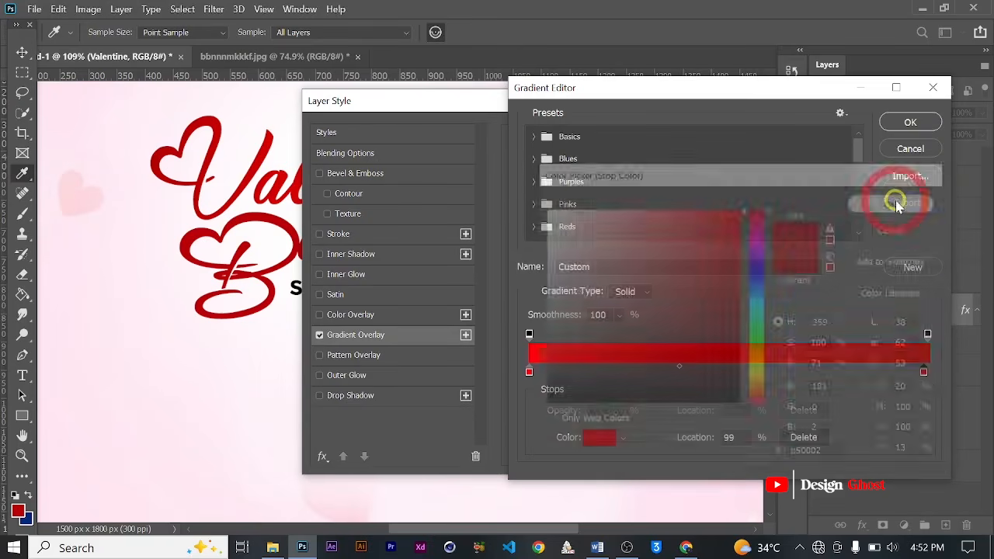
left_click(529, 372)
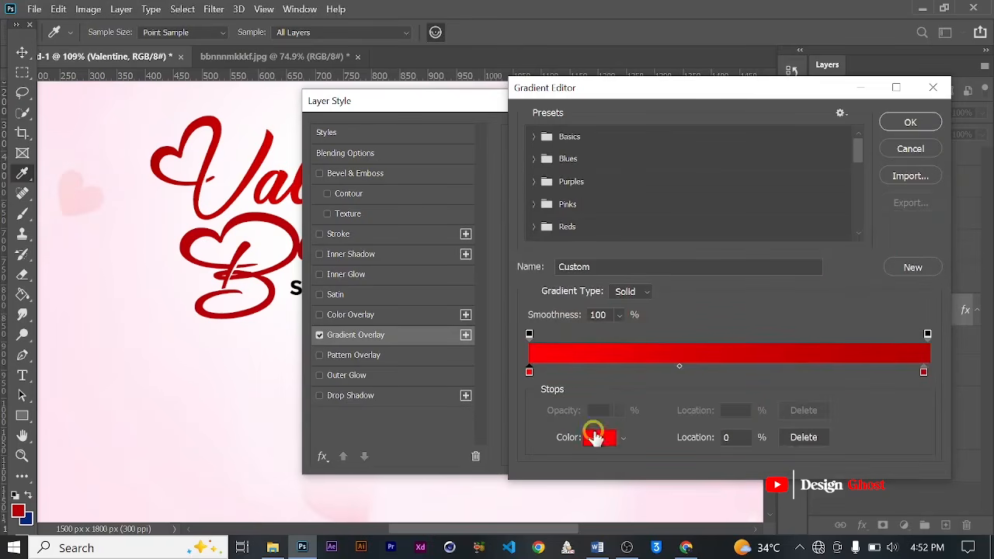
left_click(603, 440)
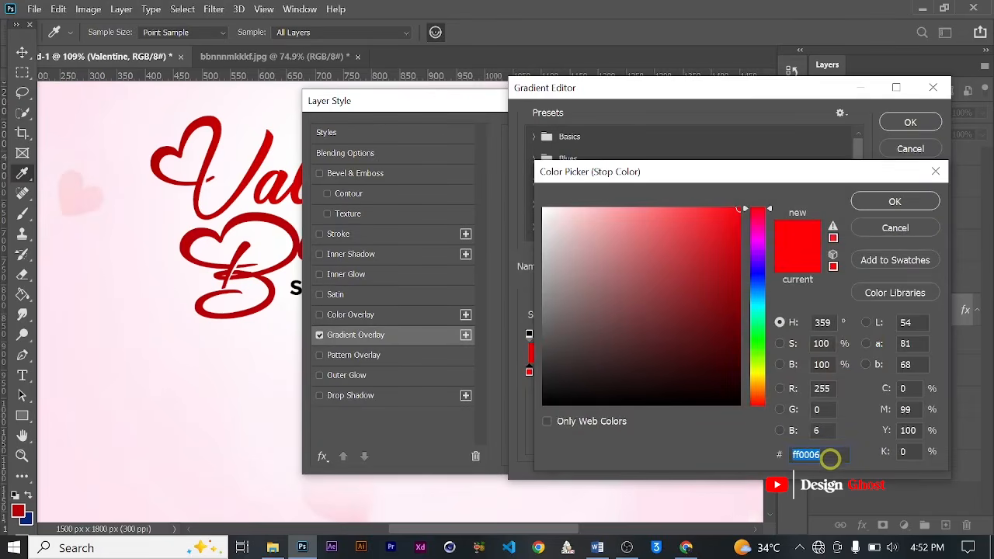
left_click(881, 203)
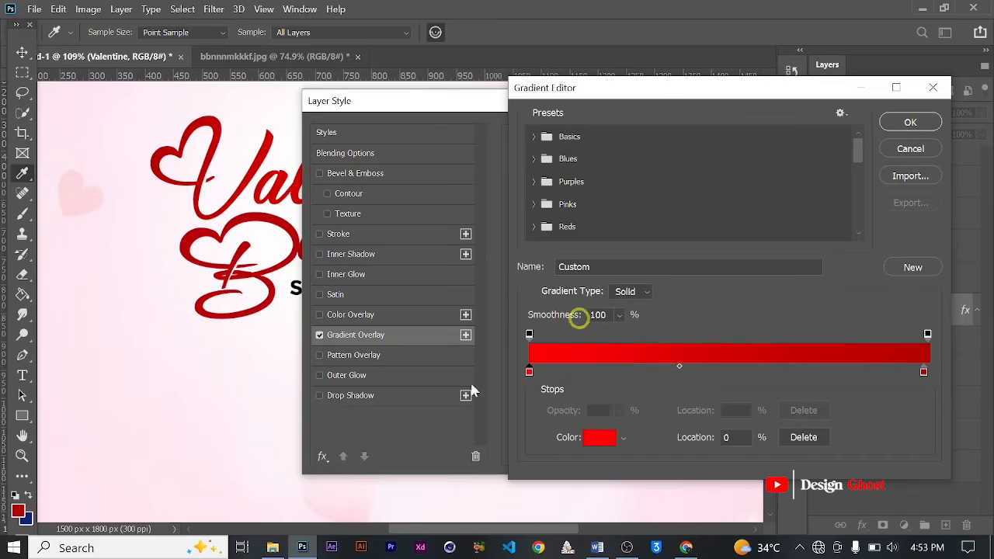
left_click(930, 124)
left_click(874, 134)
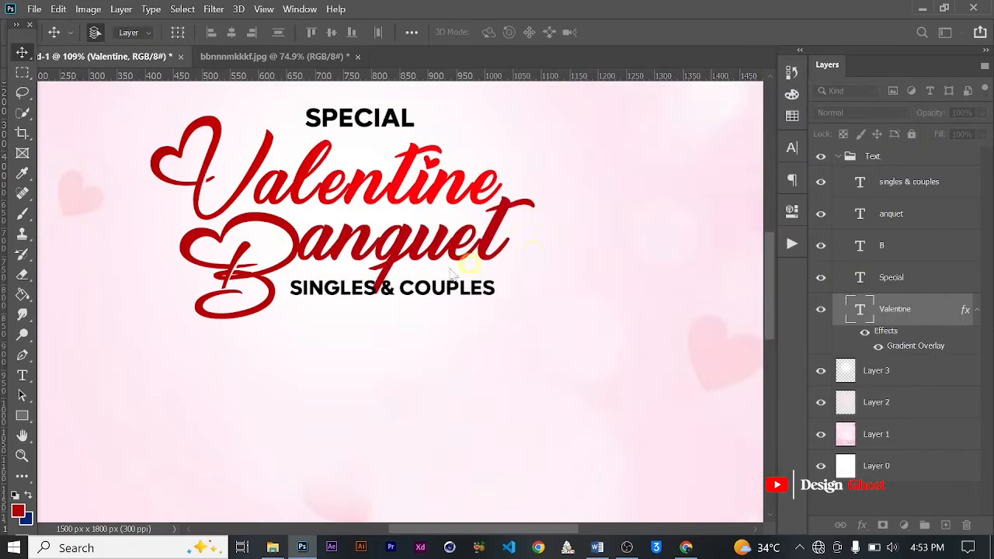
Step: Apply the same red linear Gradient Overlay to the anquet text layer
scroll(366, 271, "up", 3)
scroll(377, 272, "down", 1)
scroll(406, 262, "up", 2)
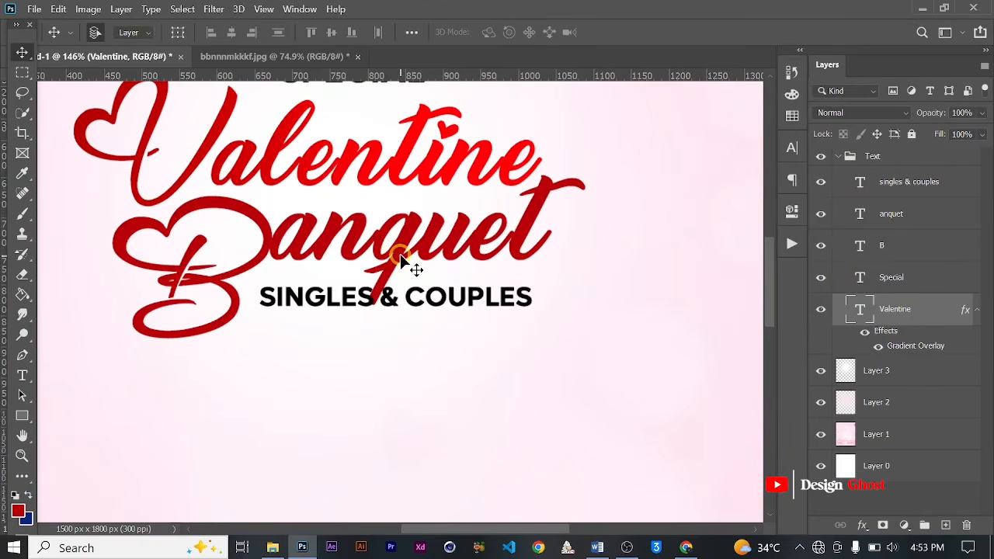
left_click(400, 254)
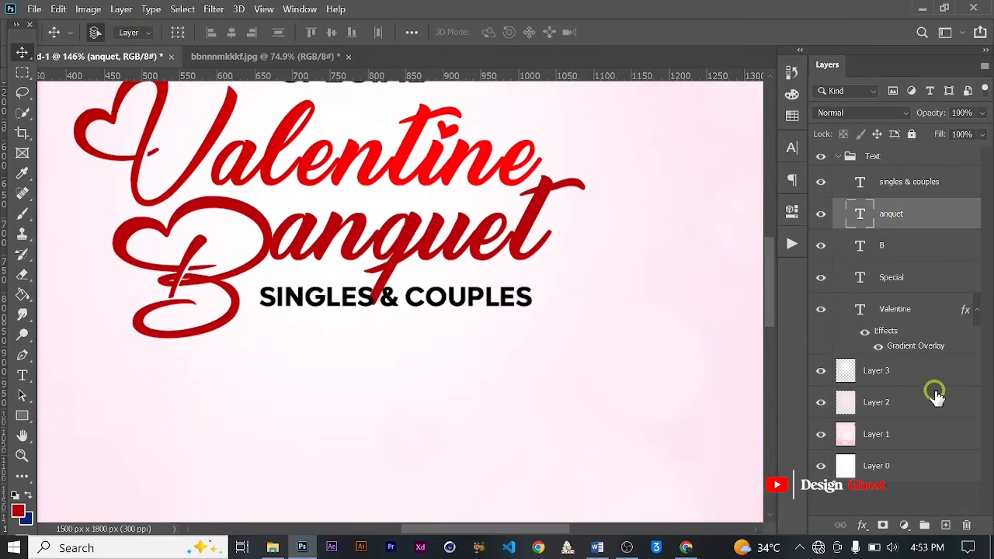
left_click(862, 526)
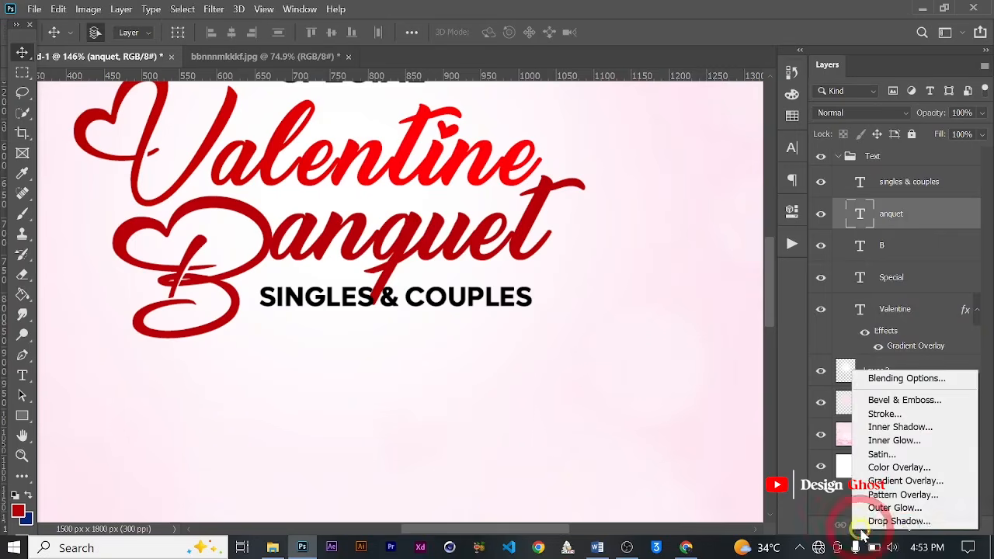
left_click(889, 482)
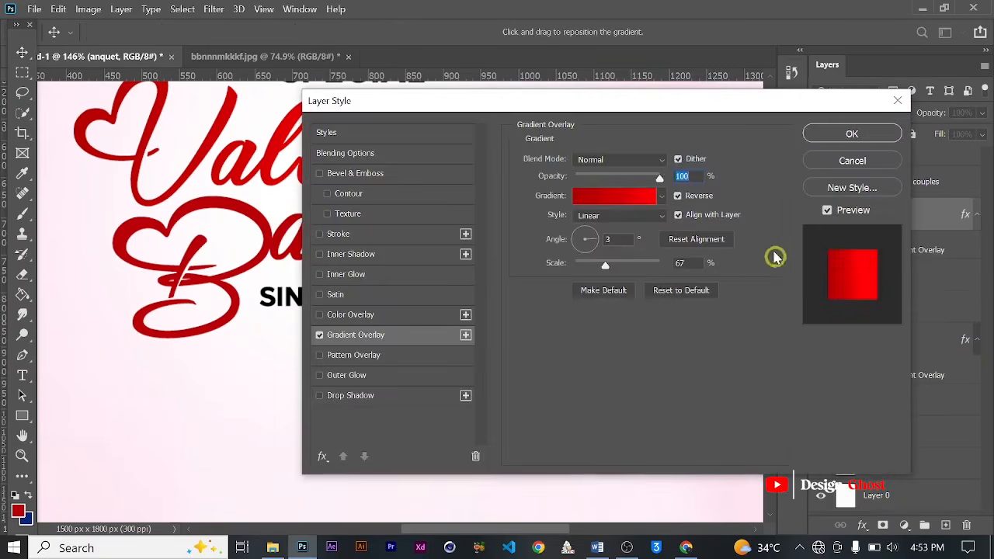
left_click_drag(680, 111, 733, 128)
left_click(921, 150)
Step: Apply the red linear Gradient Overlay to the B text layer with its scale set to 150%
left_click(902, 286)
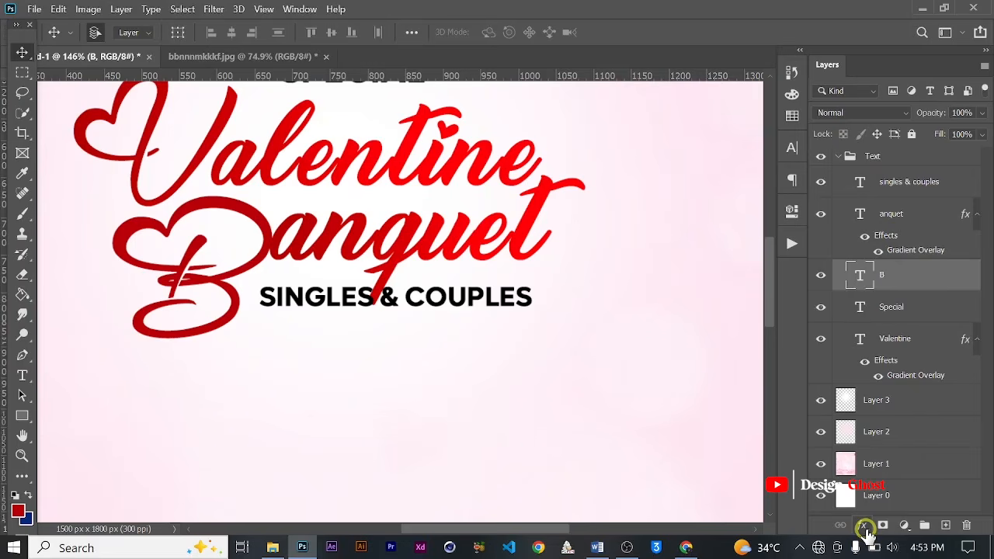
left_click(865, 526)
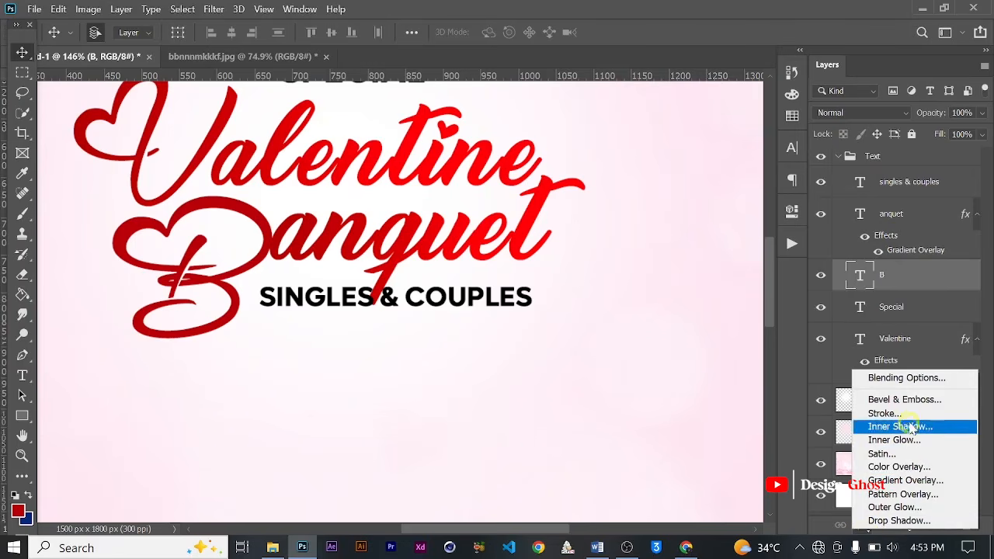
left_click(903, 480)
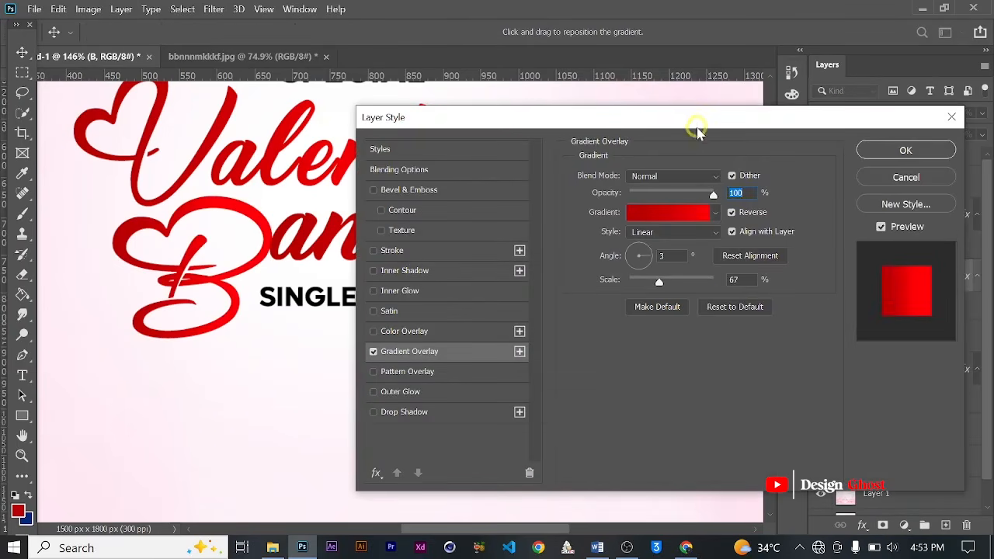
left_click_drag(694, 126, 742, 130)
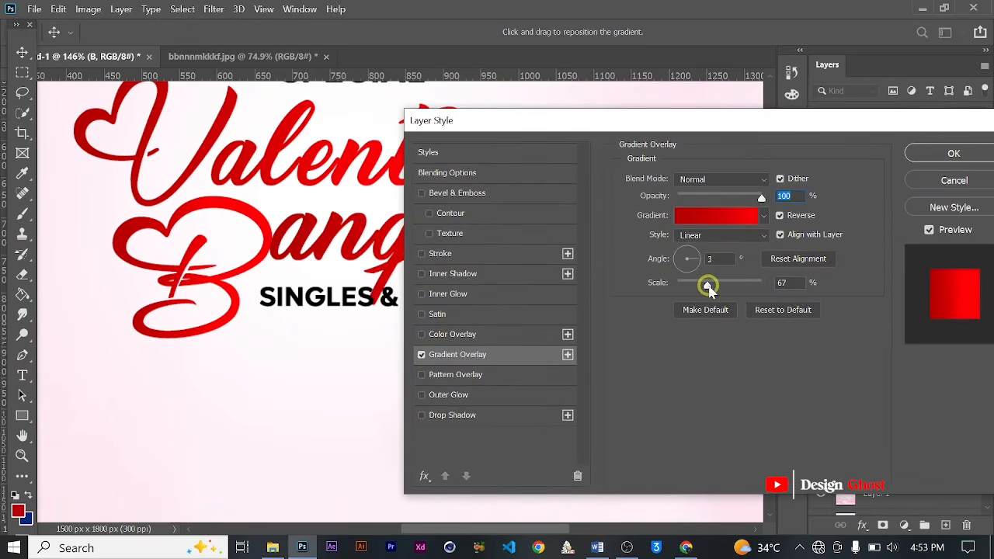
left_click_drag(712, 287, 775, 289)
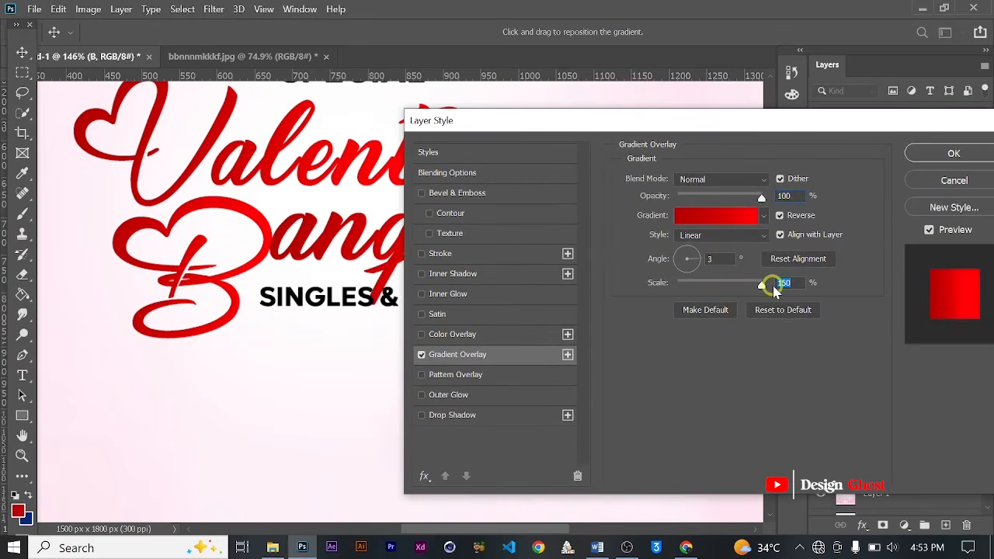
left_click(954, 153)
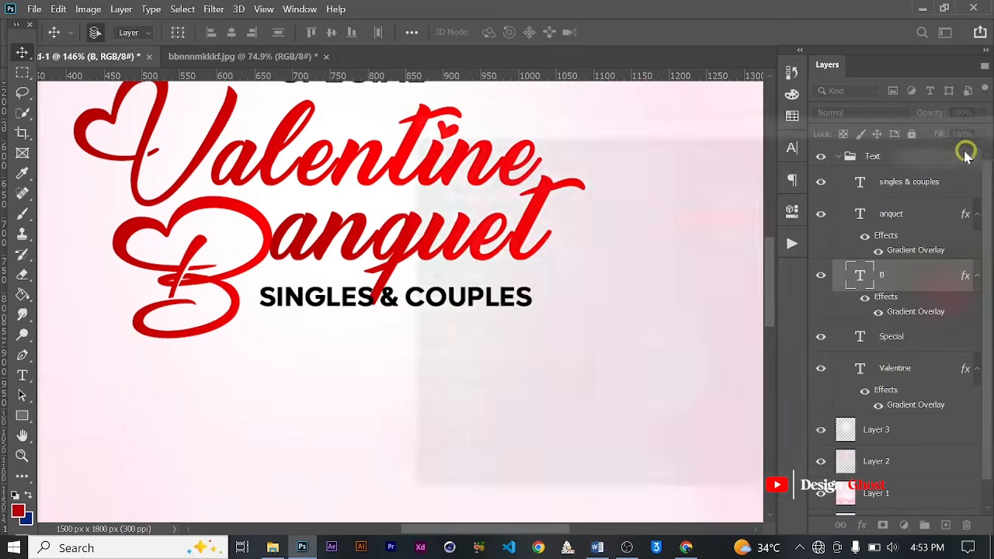
Step: Examine the gradient on the script lettering and the area where Banquet's tail meets the SINGLES & COUPLES line
scroll(390, 262, "down", 8)
scroll(393, 309, "up", 4)
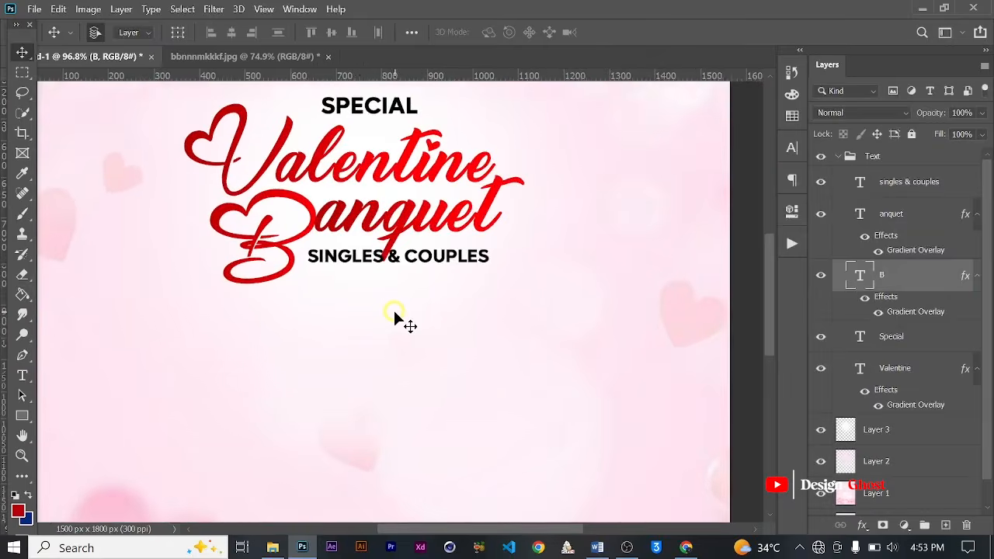
key("ctrl+0")
scroll(402, 319, "up", 5)
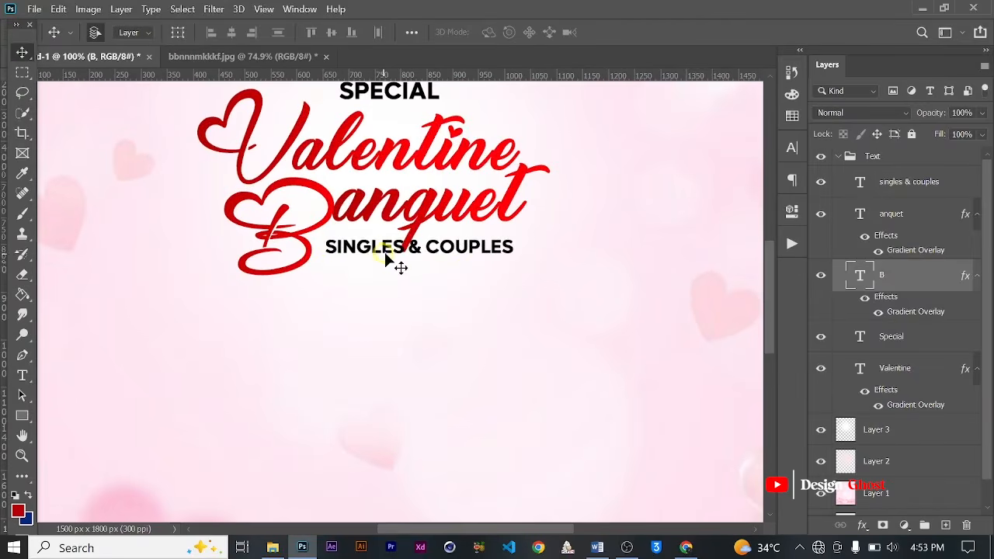
scroll(410, 251, "up", 2)
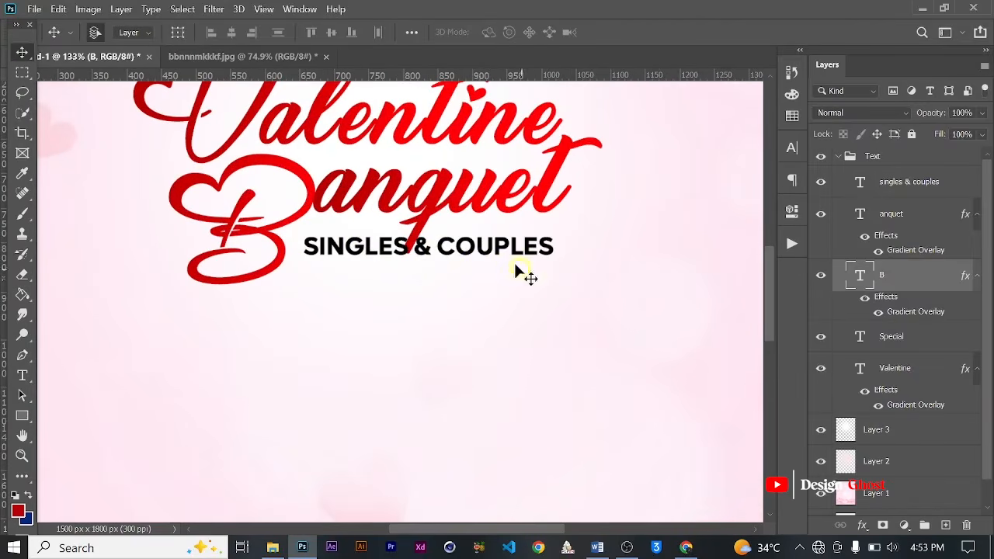
scroll(395, 251, "up", 2)
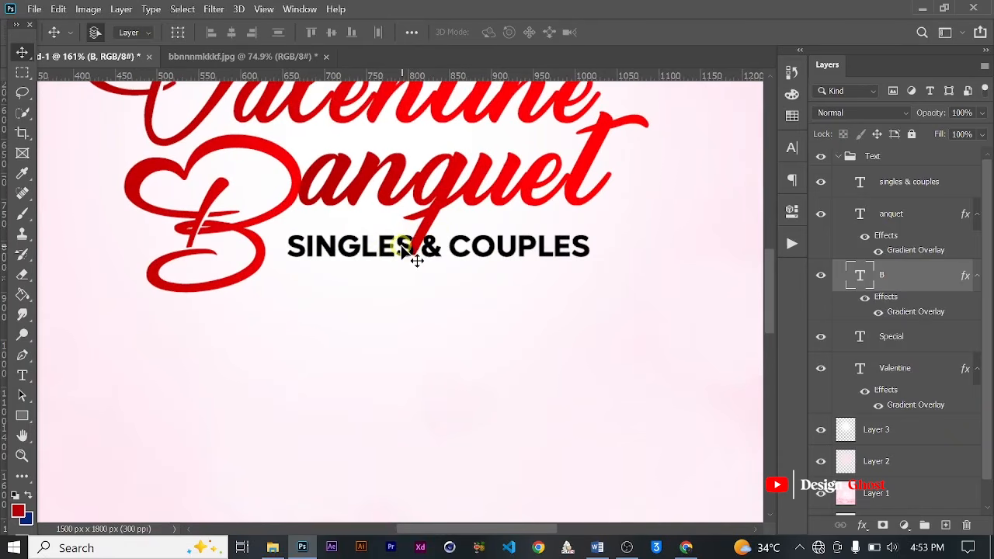
scroll(409, 247, "up", 3)
scroll(410, 263, "down", 2)
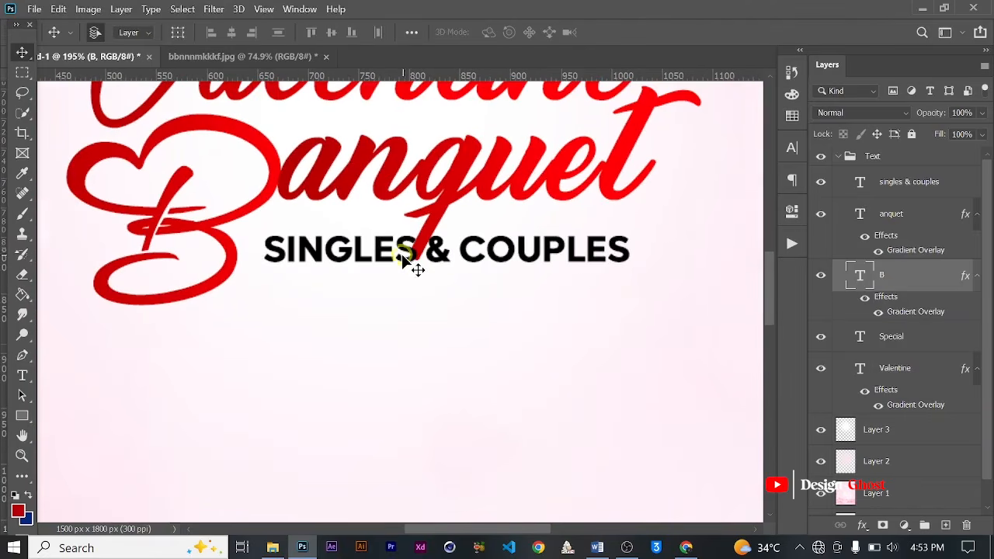
Step: Add a white outside stroke to the singles & couples text layer with size 8 px and opacity 100%
left_click(893, 187)
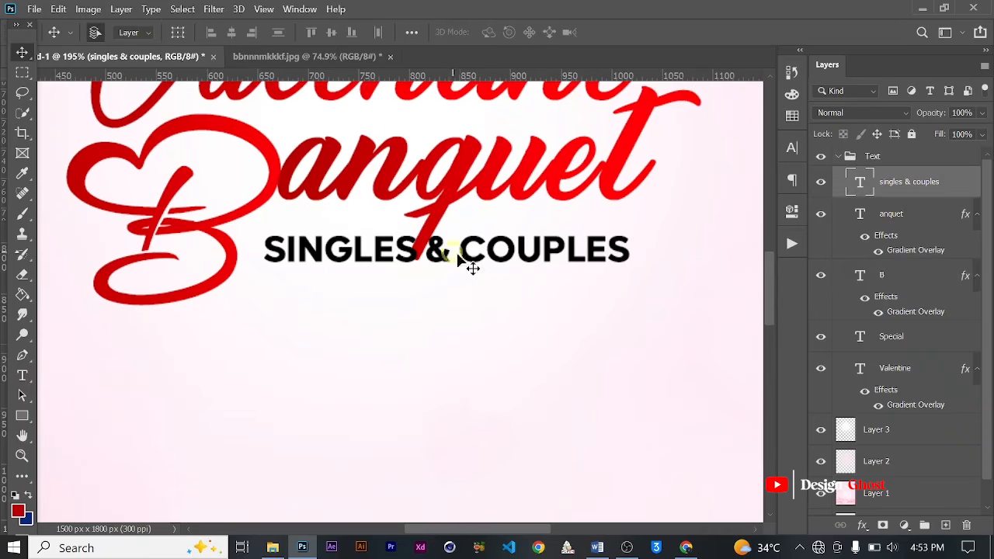
left_click(861, 525)
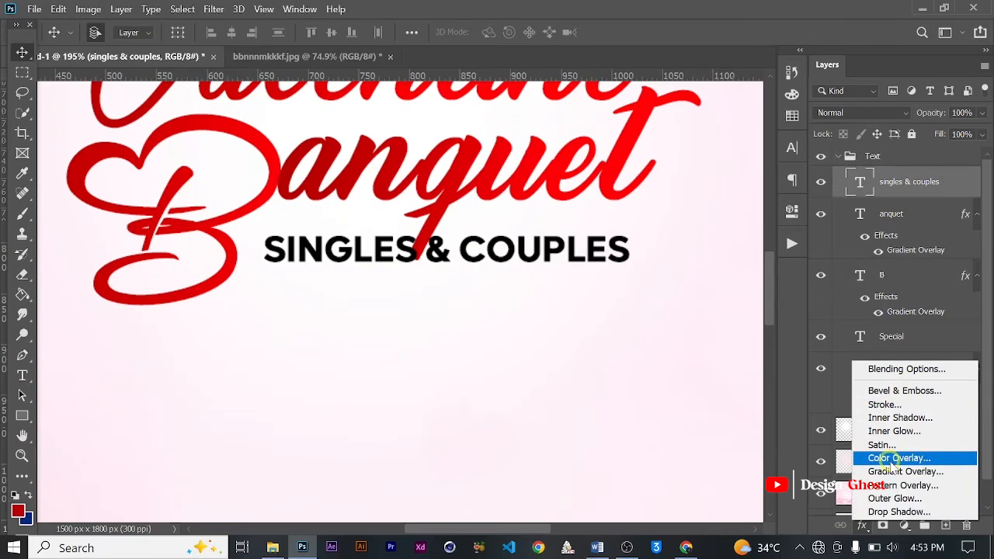
left_click(897, 403)
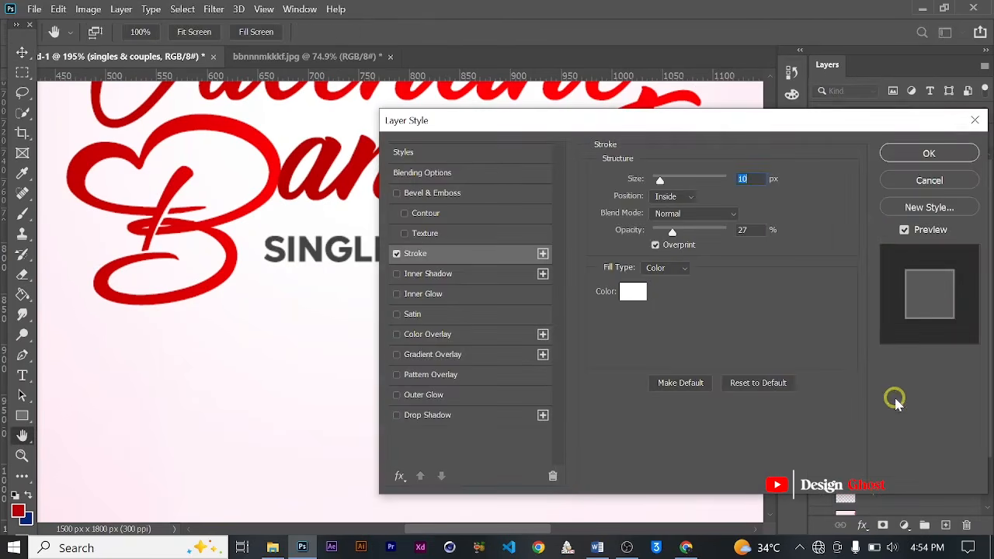
left_click_drag(727, 125, 833, 112)
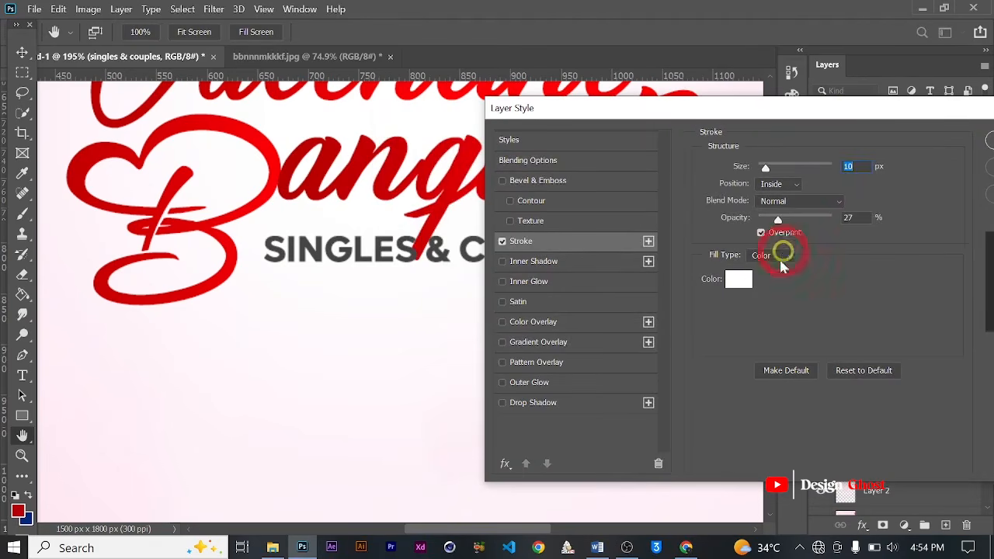
left_click(777, 186)
left_click(777, 199)
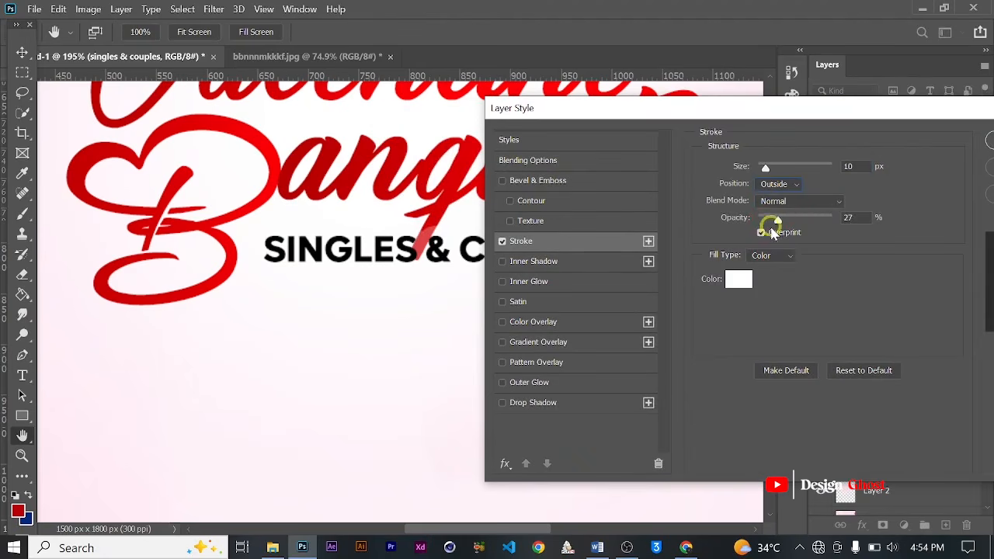
left_click_drag(781, 220, 882, 224)
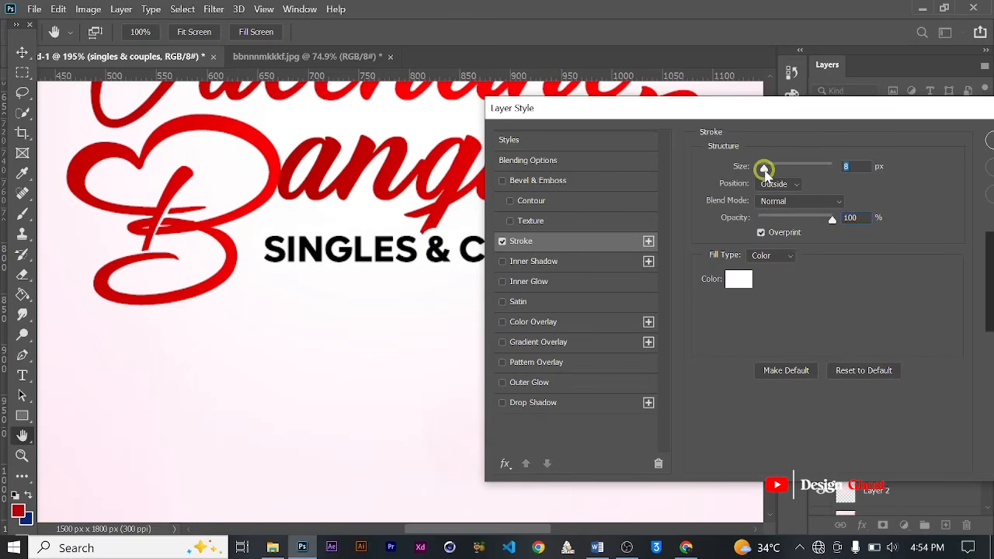
left_click_drag(820, 113, 645, 103)
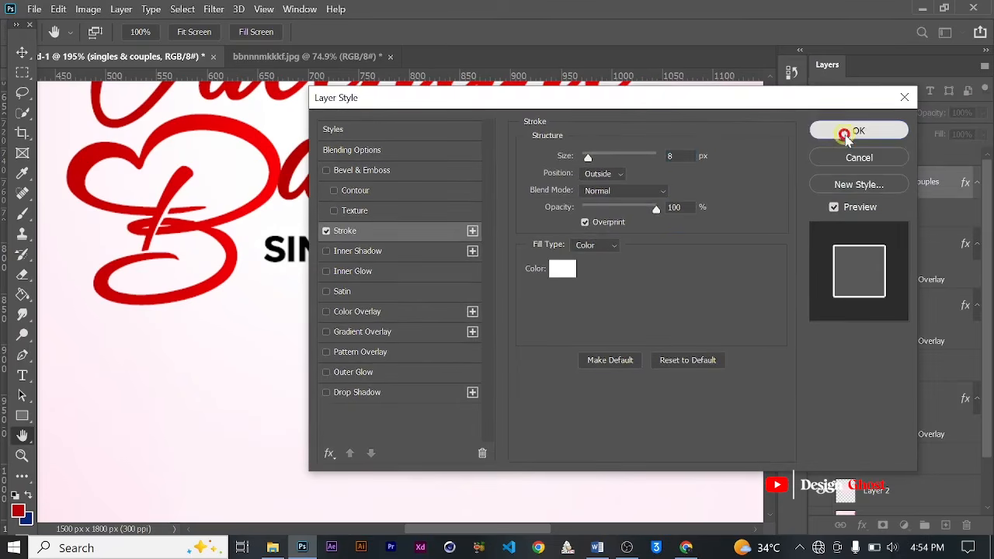
left_click(857, 129)
scroll(568, 245, "down", 3)
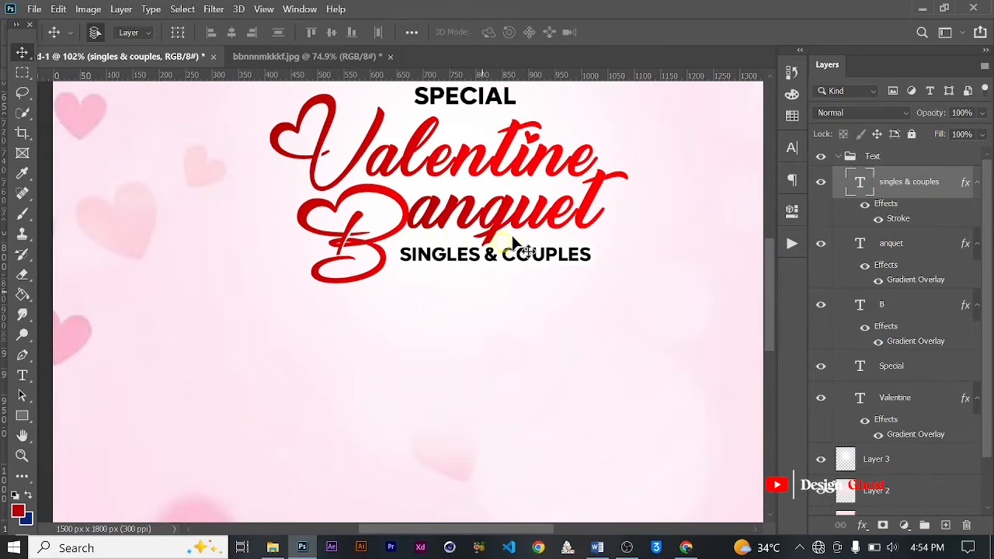
scroll(466, 247, "down", 2)
key("ctrl+0")
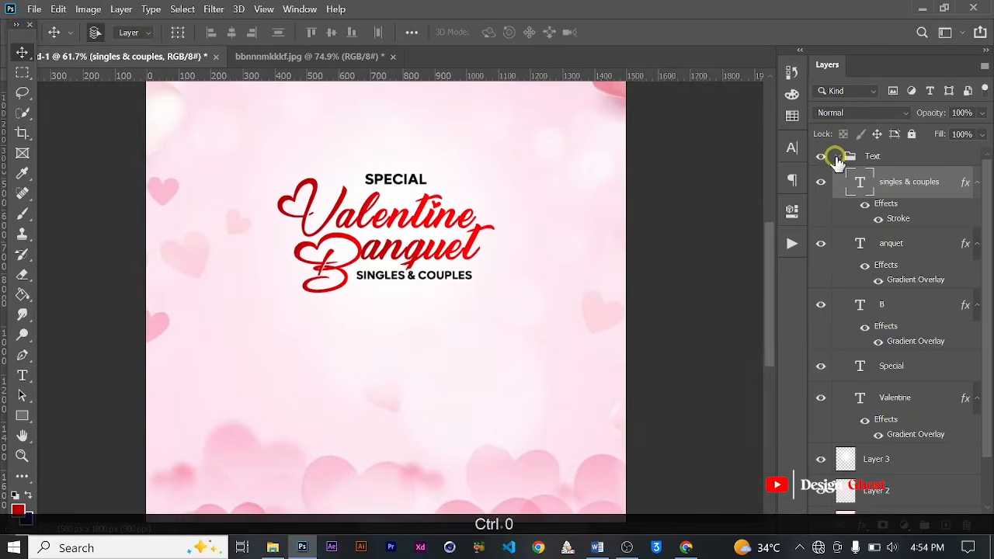
Step: Collapse the Text layer group and review the lettering on the whole flyer
left_click(837, 159)
left_click(838, 157)
scroll(443, 227, "up", 4)
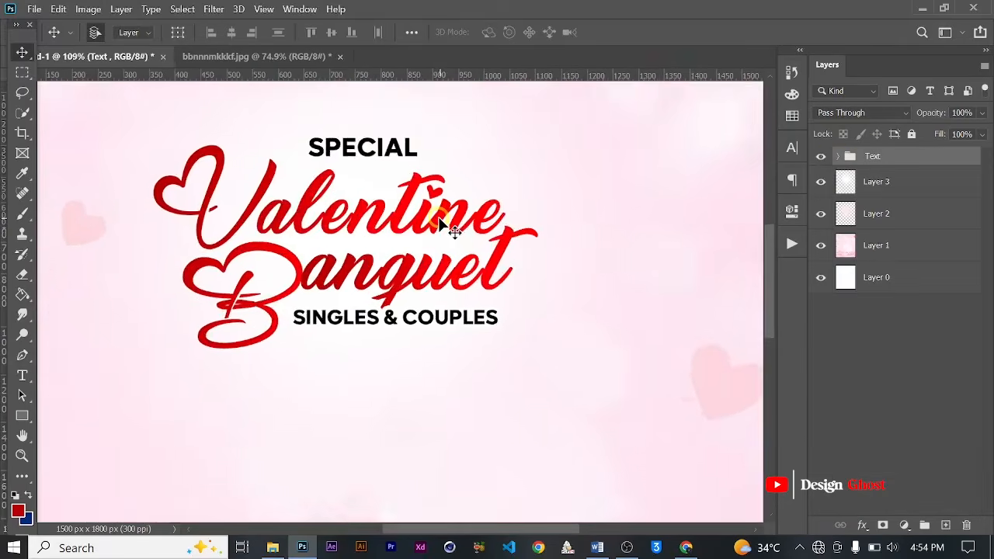
key("Return")
key("ctrl+0")
scroll(430, 244, "up", 4)
scroll(432, 250, "down", 3)
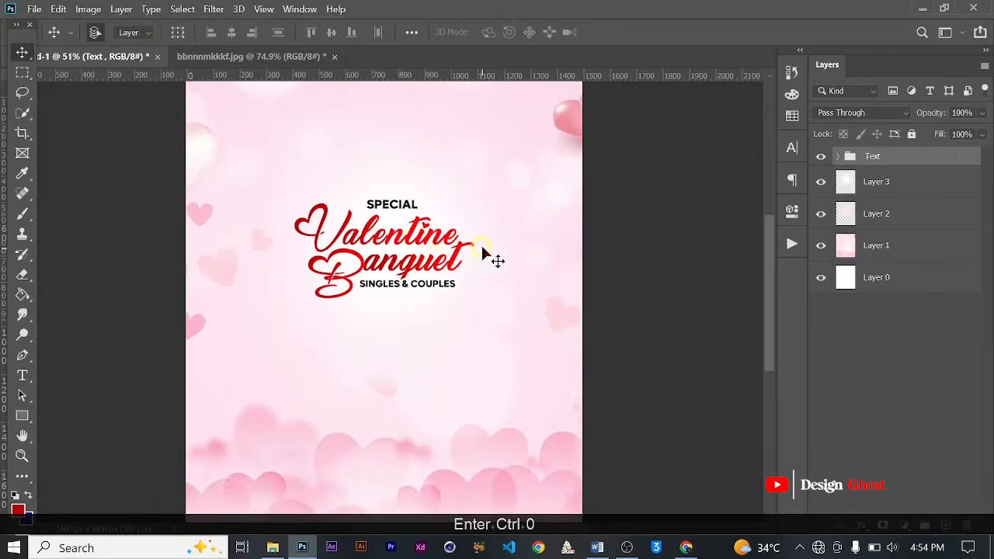
scroll(410, 221, "up", 2)
Step: Open the asdsfyggdx image from the Valentine folder and bring its two glossy red hearts into the flyer document
left_click(272, 547)
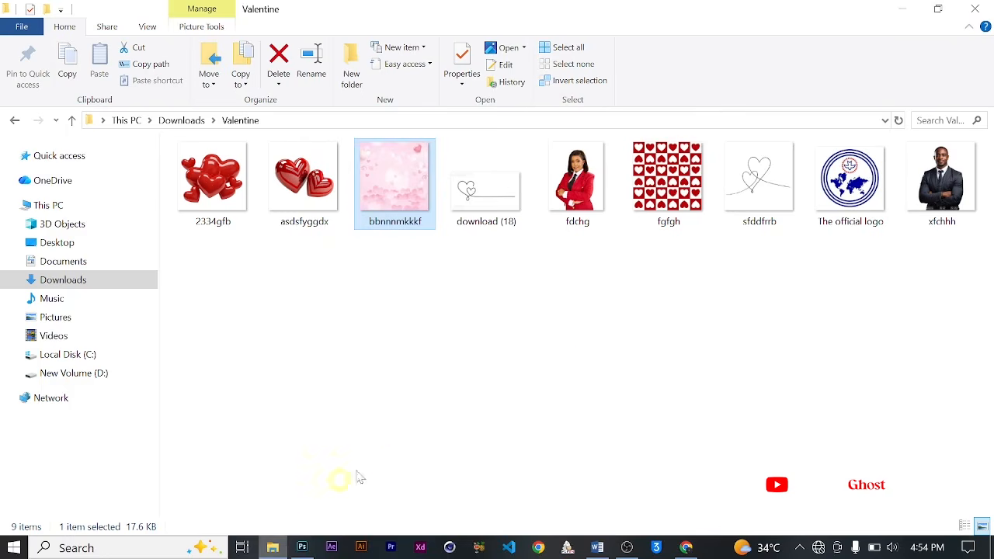
left_click(315, 200)
left_click_drag(415, 489, 541, 9)
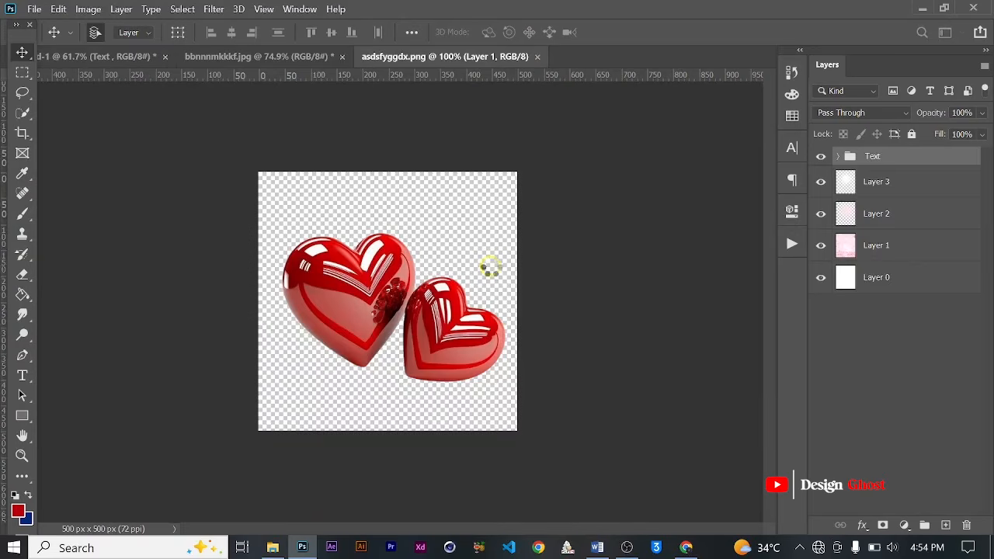
left_click_drag(350, 276, 445, 212)
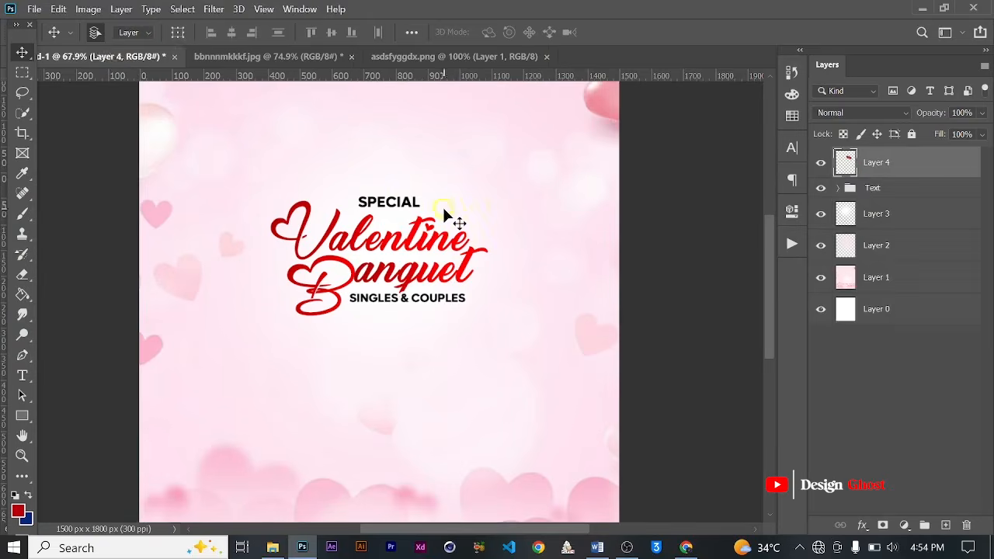
Step: Scale the glossy red hearts down and position them just after the word SPECIAL, above the end of Valentine
scroll(484, 213, "up", 1)
key("ctrl+t")
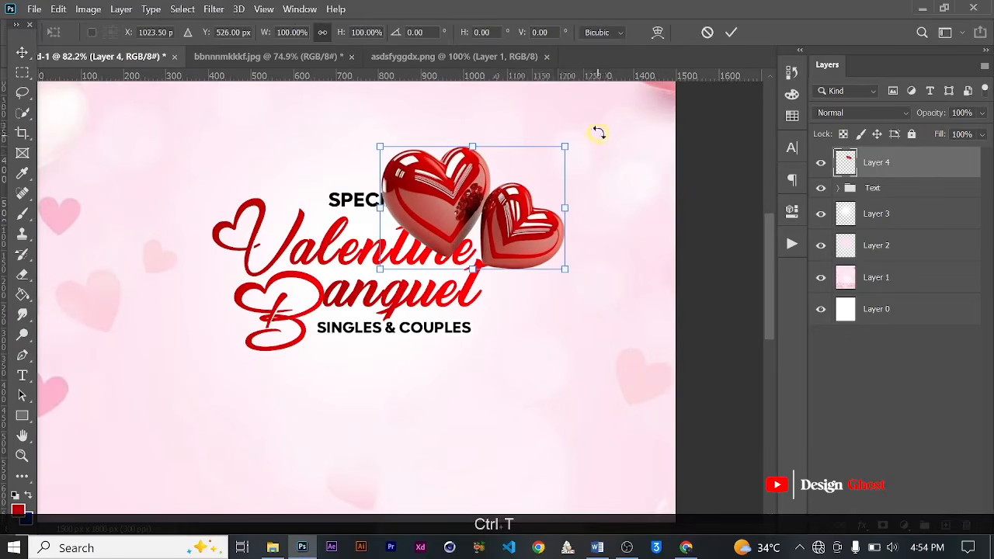
scroll(597, 133, "up", 1)
left_click_drag(576, 137, 432, 233)
left_click_drag(404, 269, 453, 207)
key("Return")
key("ctrl+0")
scroll(488, 276, "up", 3)
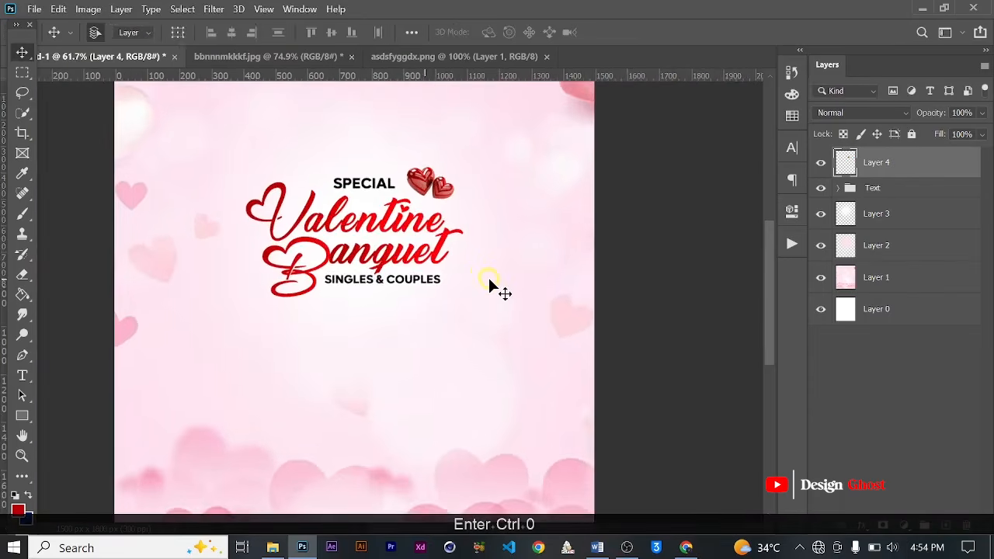
scroll(488, 276, "up", 1)
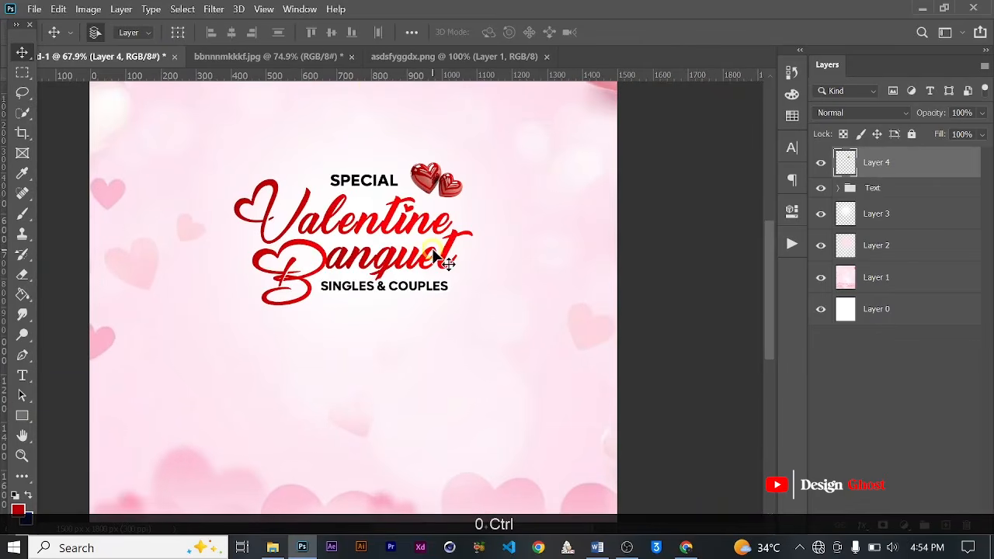
scroll(367, 83, "down", 1)
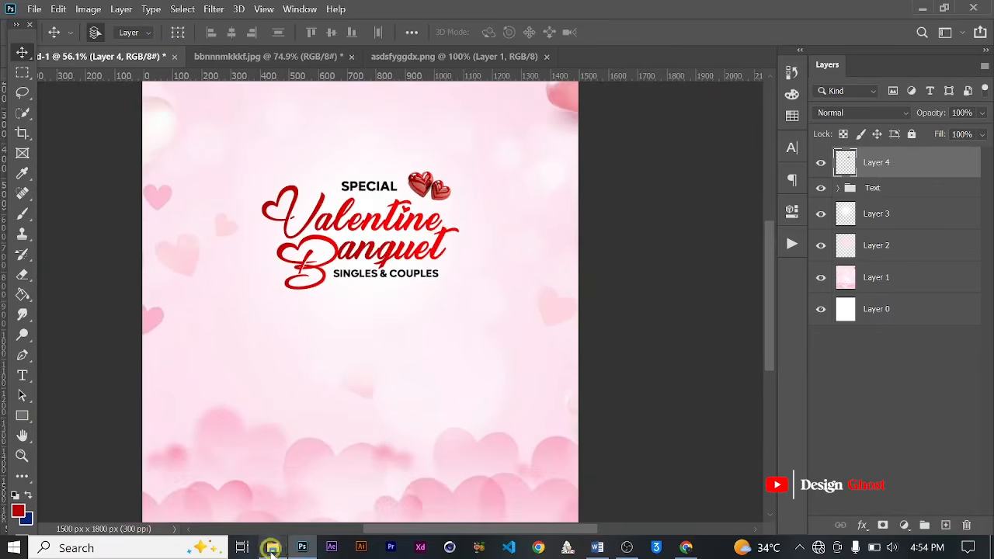
Step: Place the sfddfrrb line-art hearts on the flyer, scaled to about 38%, beside the Valentine Banquet lettering near the canvas's right edge
left_click(273, 548)
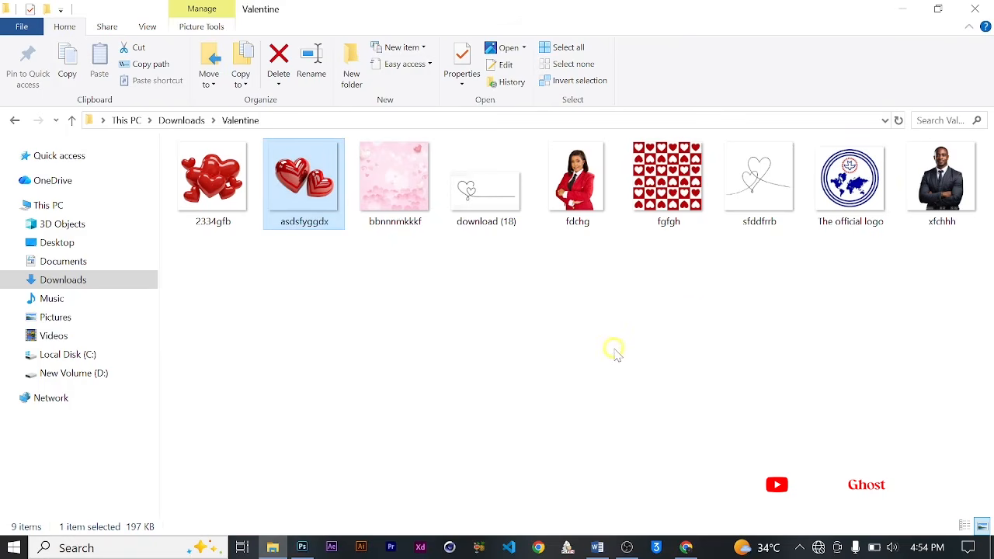
left_click(759, 194)
left_click_drag(305, 550, 461, 332)
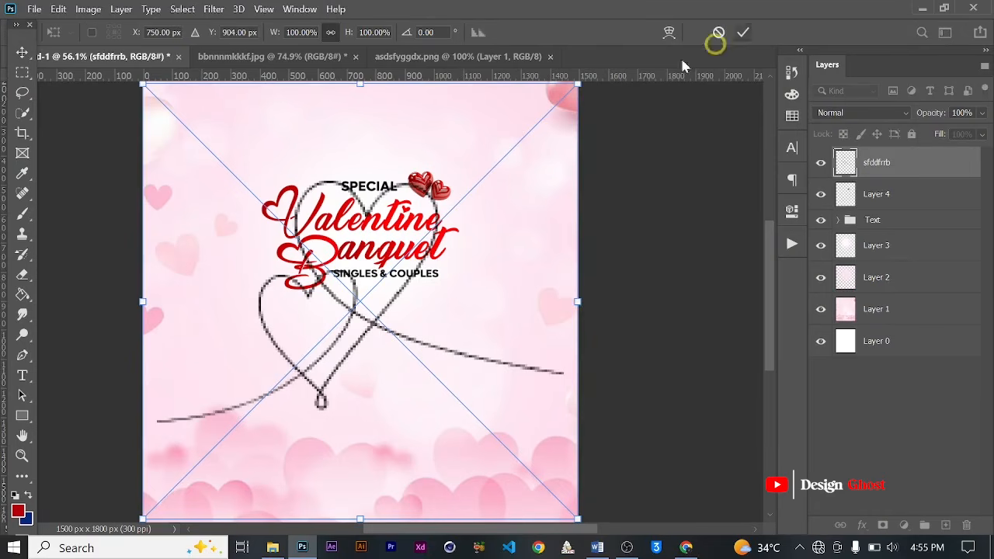
left_click_drag(580, 82, 522, 176)
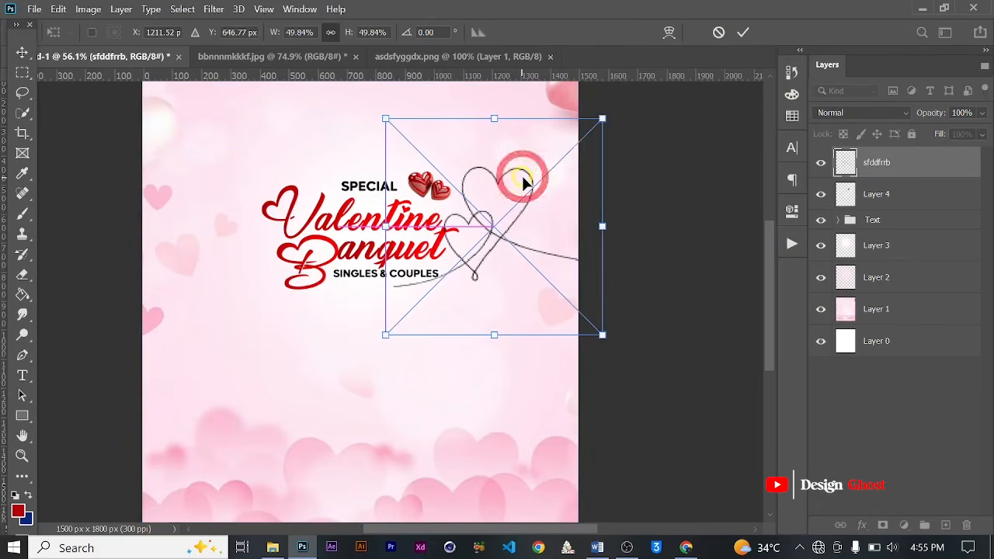
scroll(523, 174, "up", 2)
left_click_drag(622, 108, 559, 168)
left_click_drag(474, 211, 543, 201)
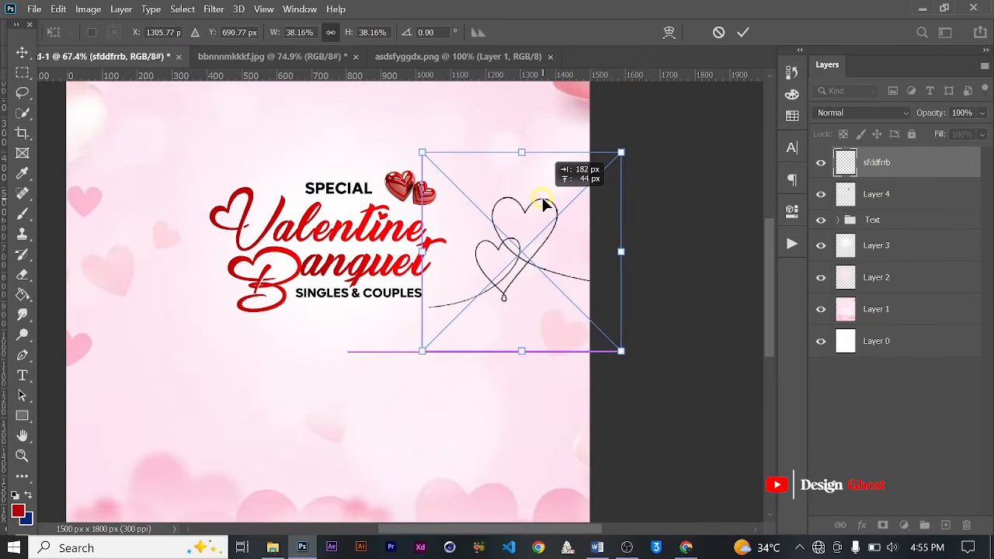
key("Return")
key("ctrl+0")
scroll(513, 288, "up", 3)
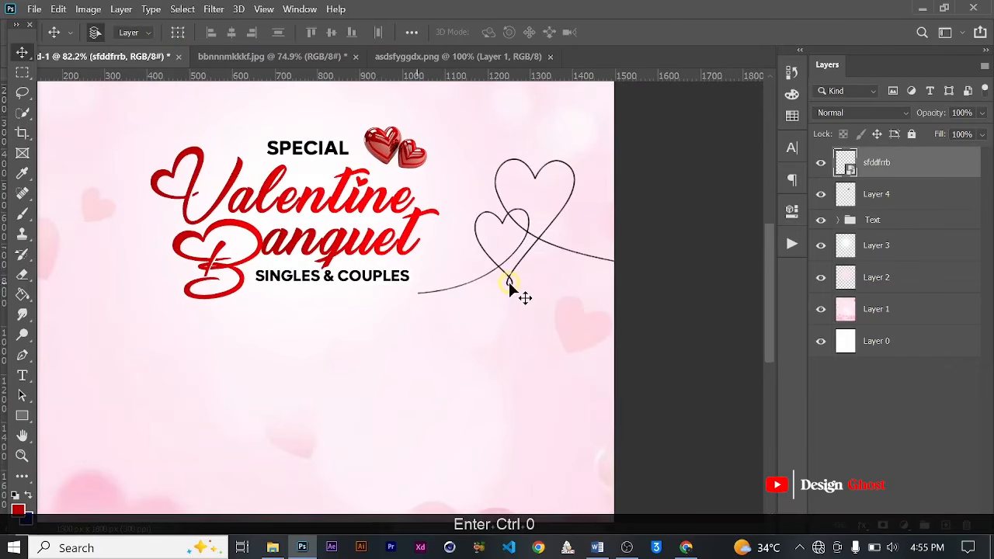
Step: Hide the sfddfrrb line-art hearts layer and check the overall flyer composition
left_click(821, 165)
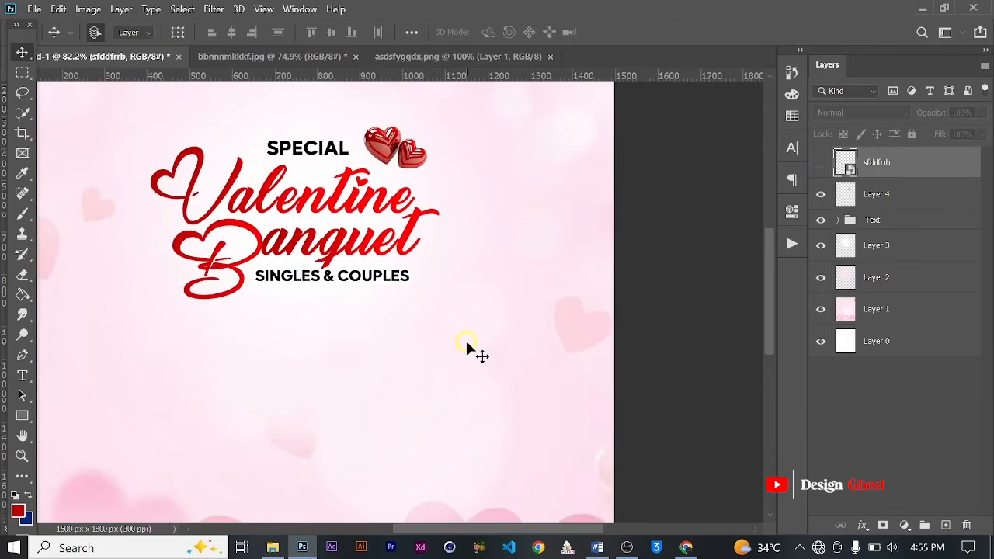
key("ctrl+0")
scroll(442, 332, "up", 3)
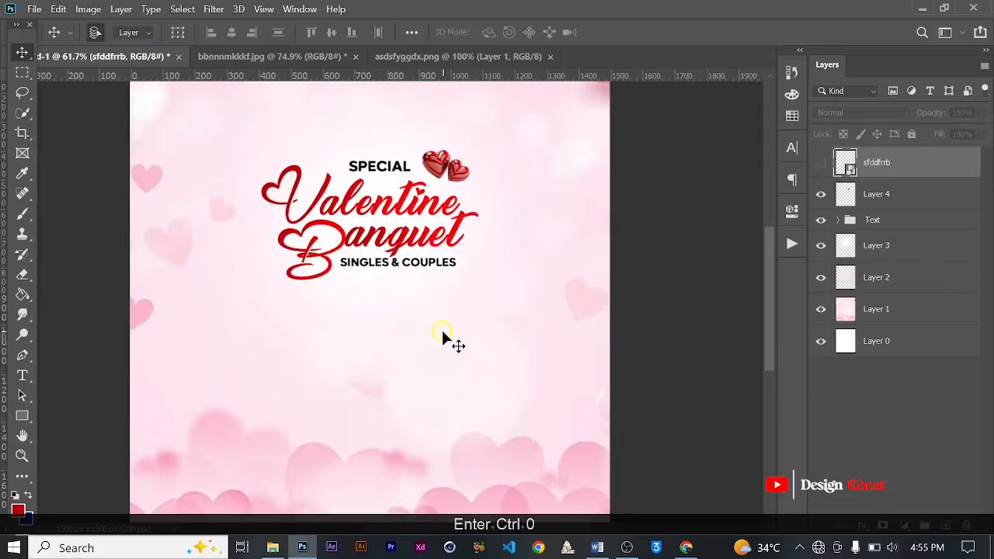
scroll(442, 332, "down", 3)
scroll(374, 277, "up", 1)
scroll(373, 284, "up", 1)
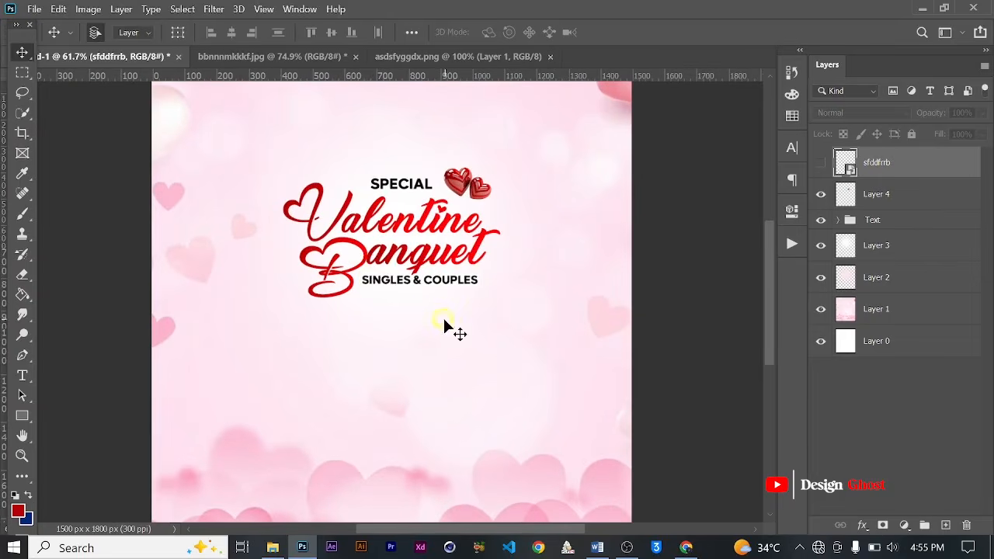
Step: Draw a rectangle shape about 669 x 123 px beneath the SINGLES & COUPLES line
left_click(22, 416)
scroll(288, 306, "up", 1)
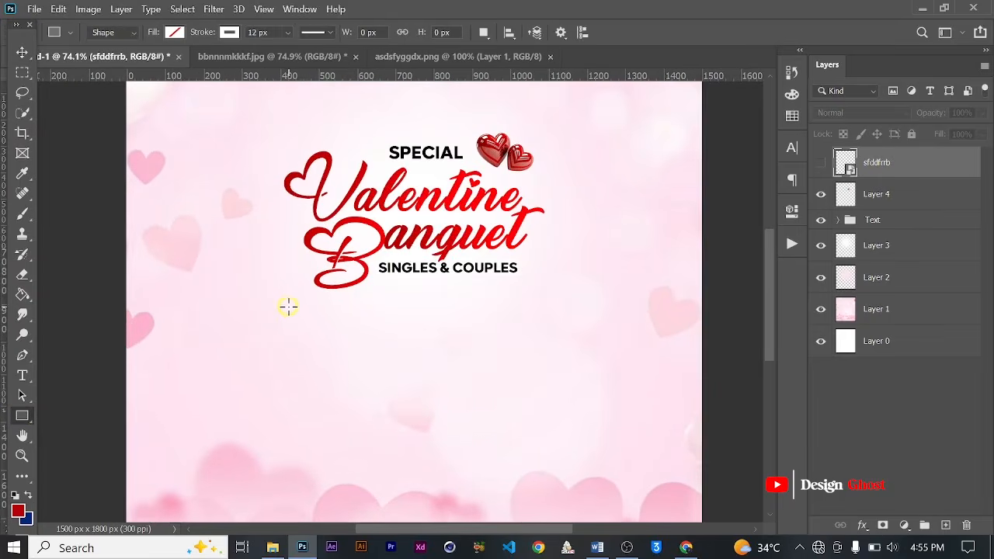
left_click_drag(287, 299, 542, 345)
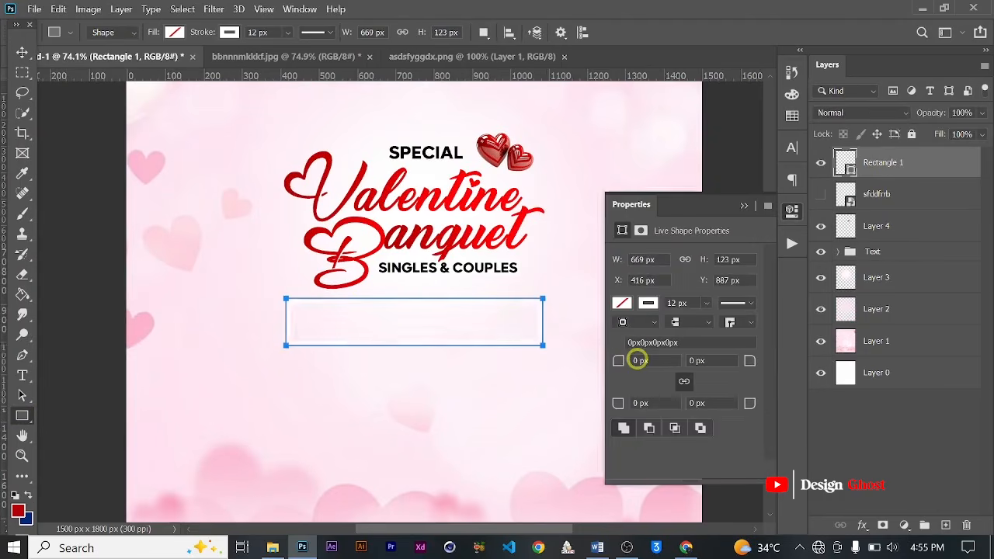
Step: Fill the rectangle with dark red and set its stroke width to 0 px
left_click(621, 302)
left_click(647, 353)
left_click(753, 243)
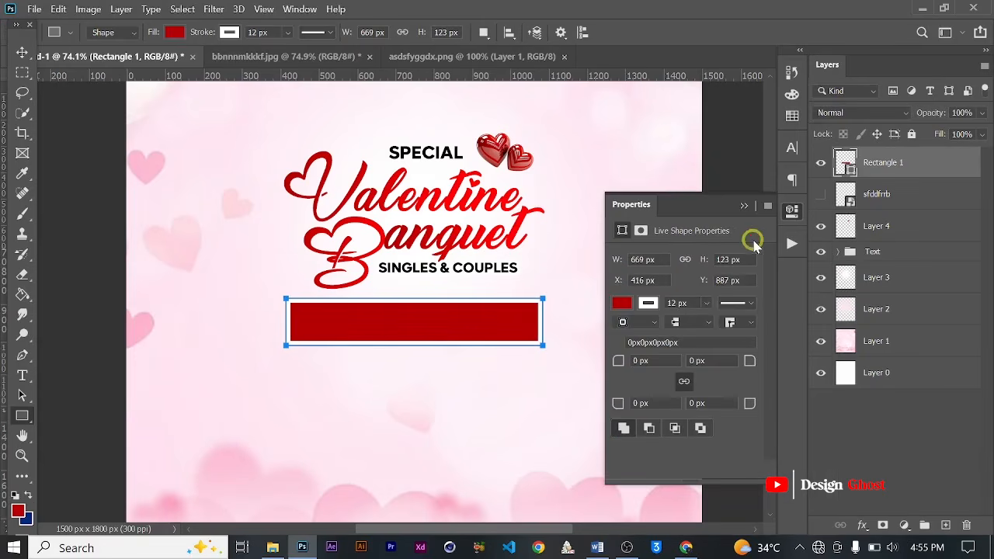
left_click(705, 303)
left_click_drag(706, 318, 623, 324)
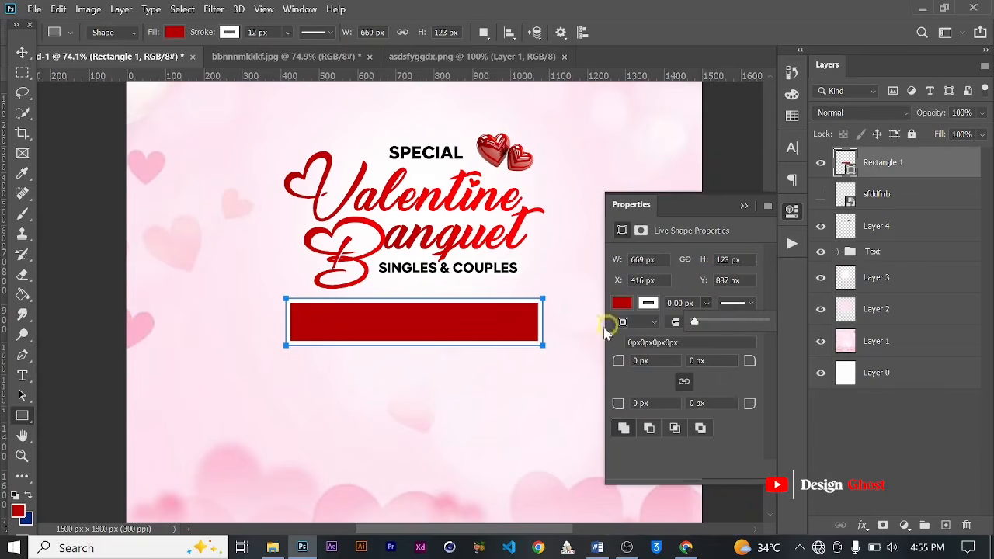
left_click(713, 207)
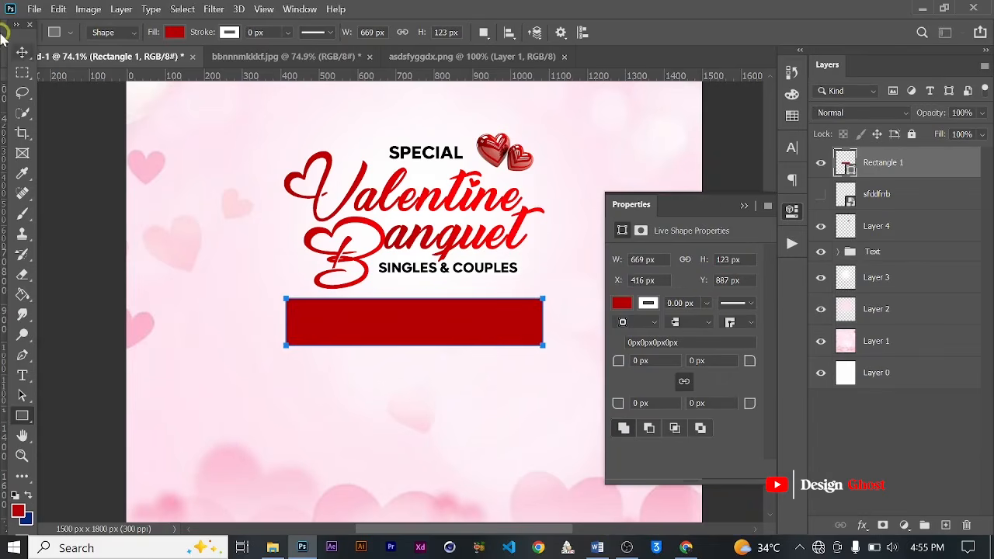
Step: Resize the red rectangle to about 651 x 110 px, lowering its top edge and aligning its sides with the Banquet lettering
scroll(421, 340, "up", 3)
key("ctrl+t")
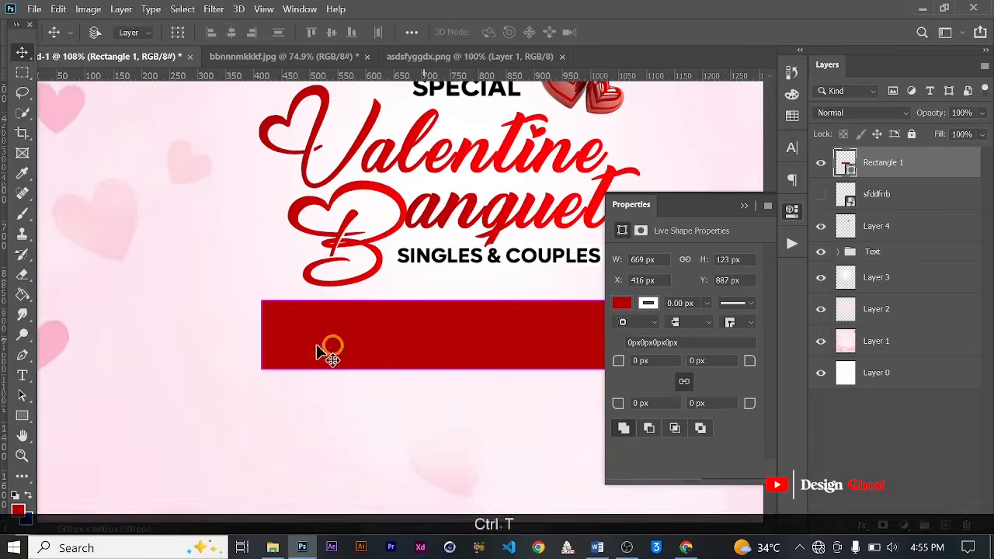
scroll(262, 335, "up", 2)
left_click_drag(228, 336, 246, 325)
scroll(246, 320, "down", 5)
scroll(456, 315, "up", 2)
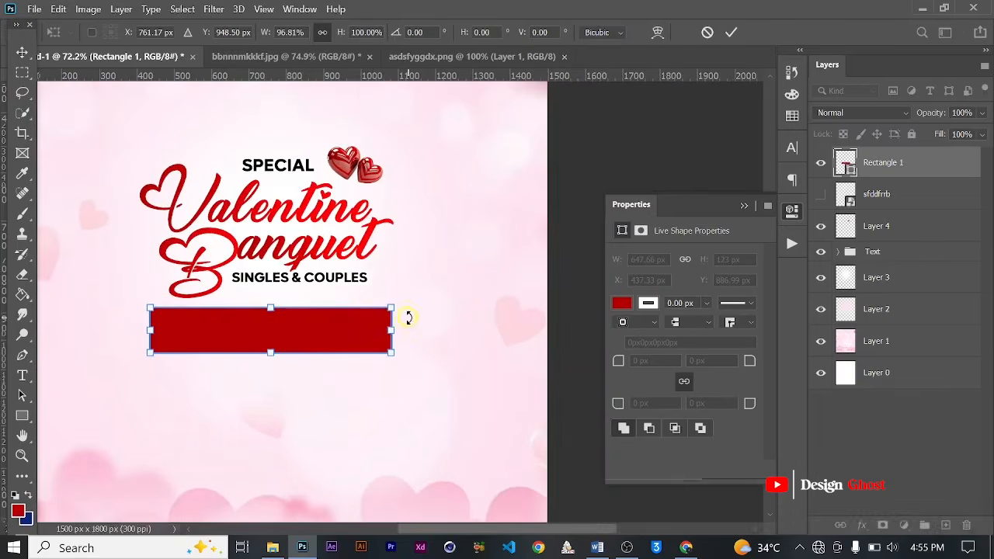
left_click_drag(389, 331, 393, 332)
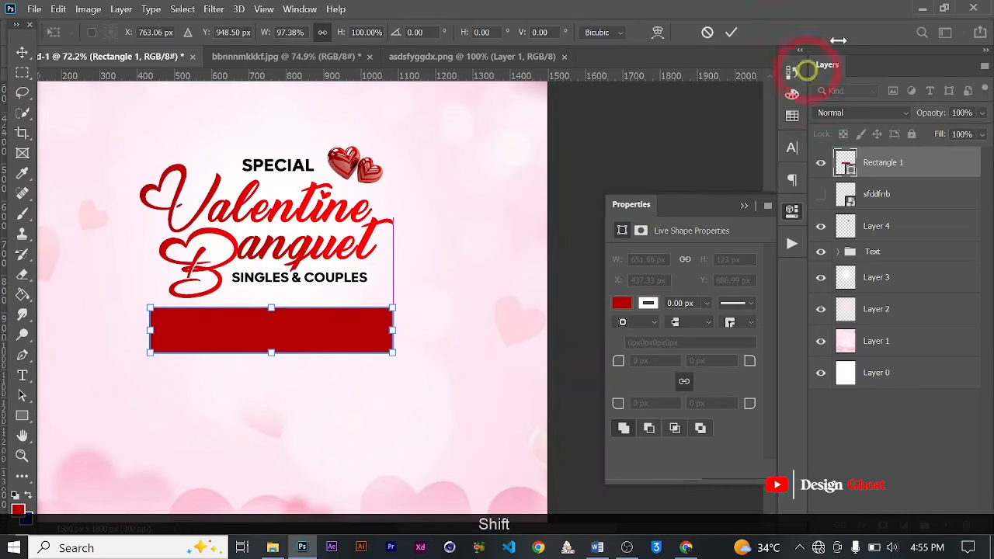
scroll(256, 317, "up", 2)
left_click_drag(276, 300, 279, 313)
scroll(360, 297, "down", 2)
left_click(732, 32)
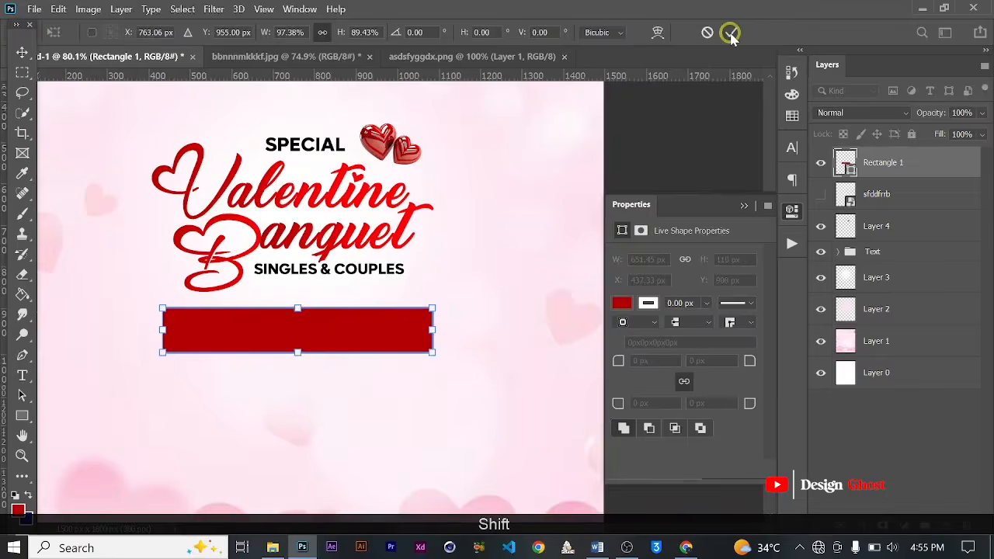
Step: Warp the red rectangle with the Arc style at a bend of about 10.9% to form a gently curved banner
left_click(744, 206)
scroll(277, 326, "up", 2)
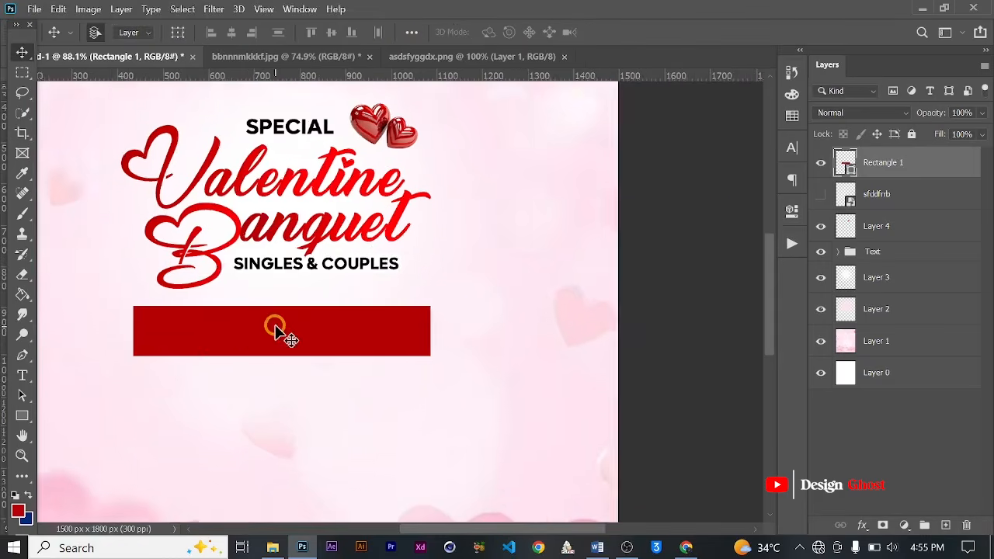
key("space")
left_click_drag(275, 324, 396, 324)
scroll(396, 324, "down", 3)
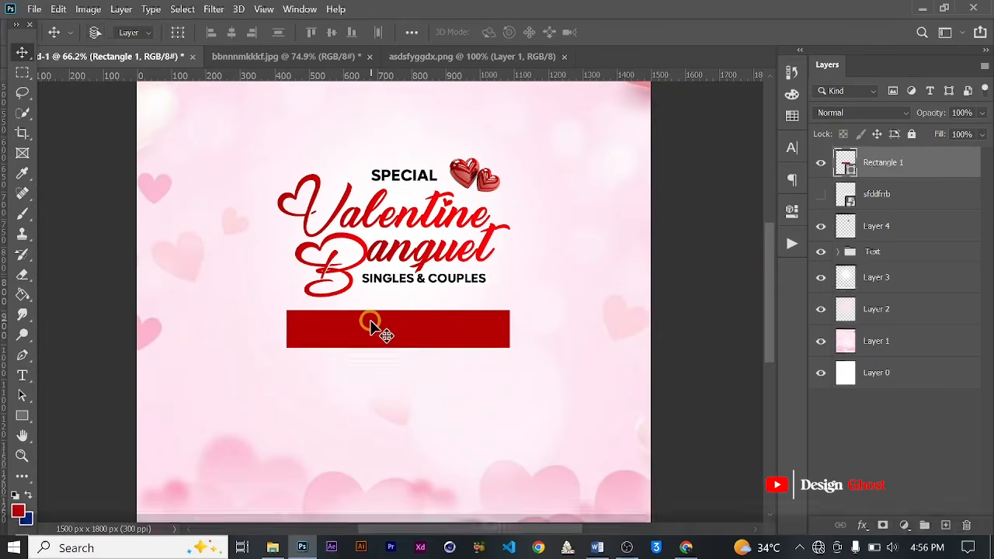
key("ctrl+t")
right_click(430, 335)
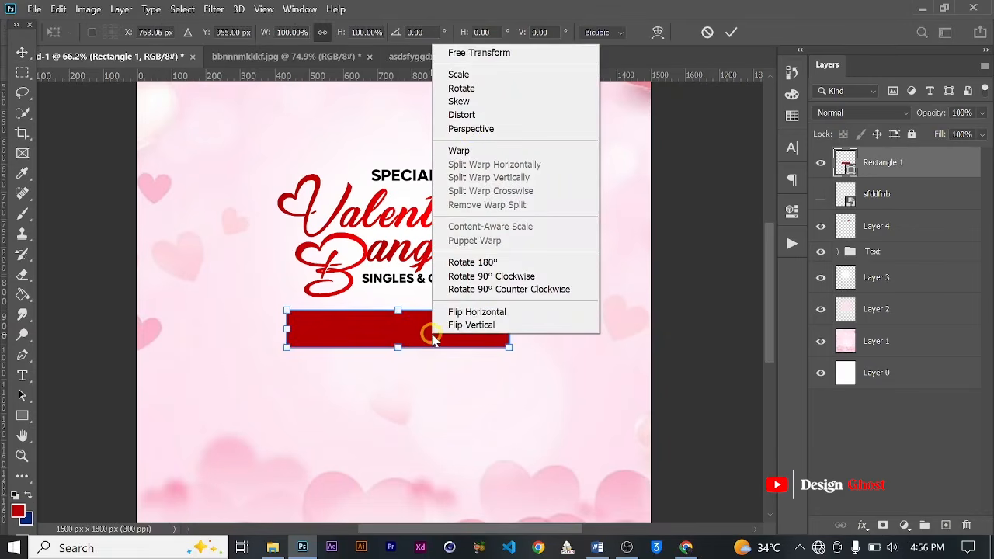
left_click(467, 149)
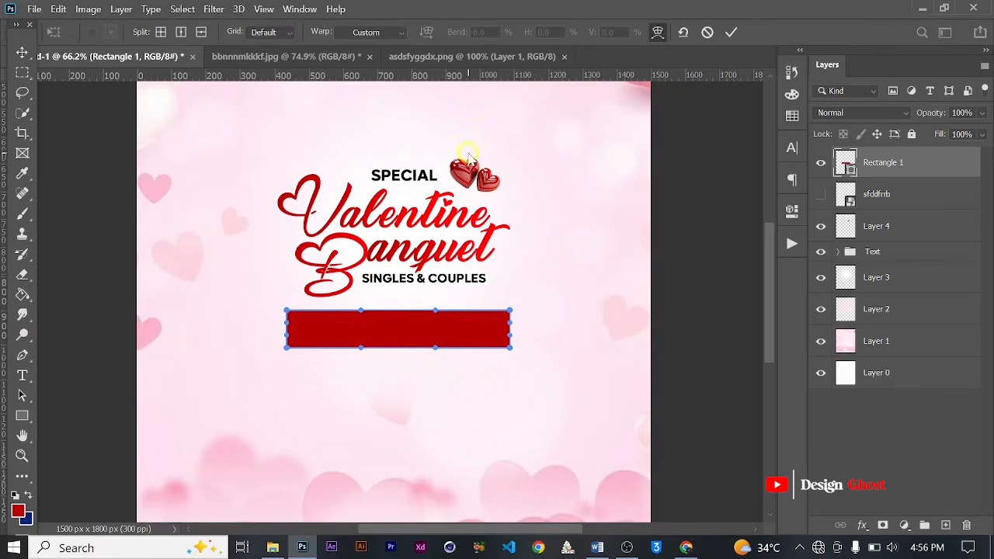
left_click(389, 32)
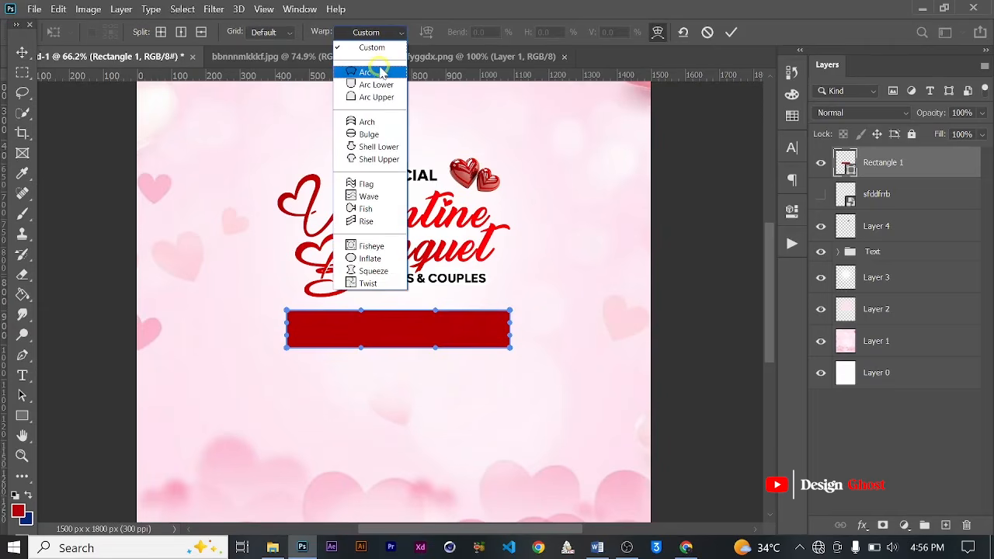
left_click(380, 73)
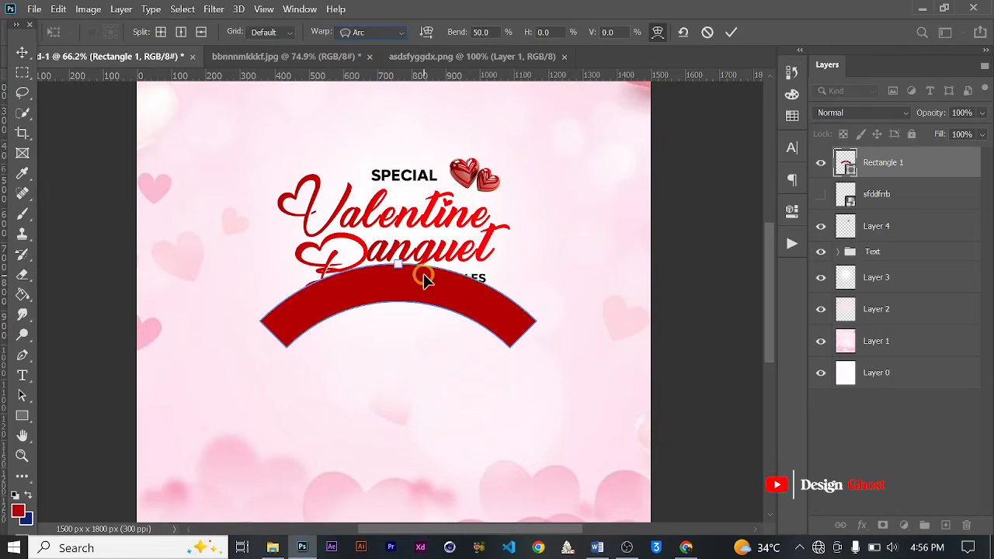
left_click_drag(398, 268, 396, 306)
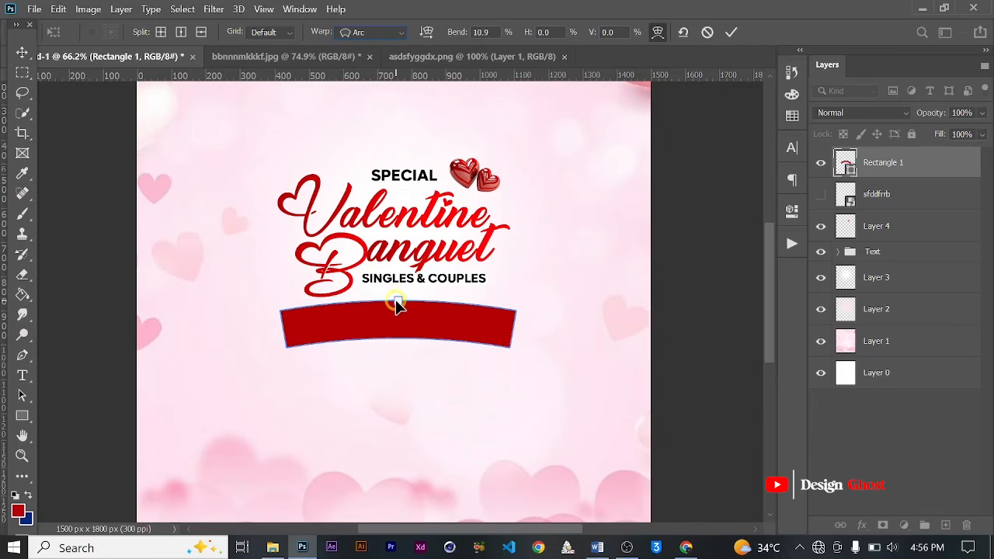
key("Return")
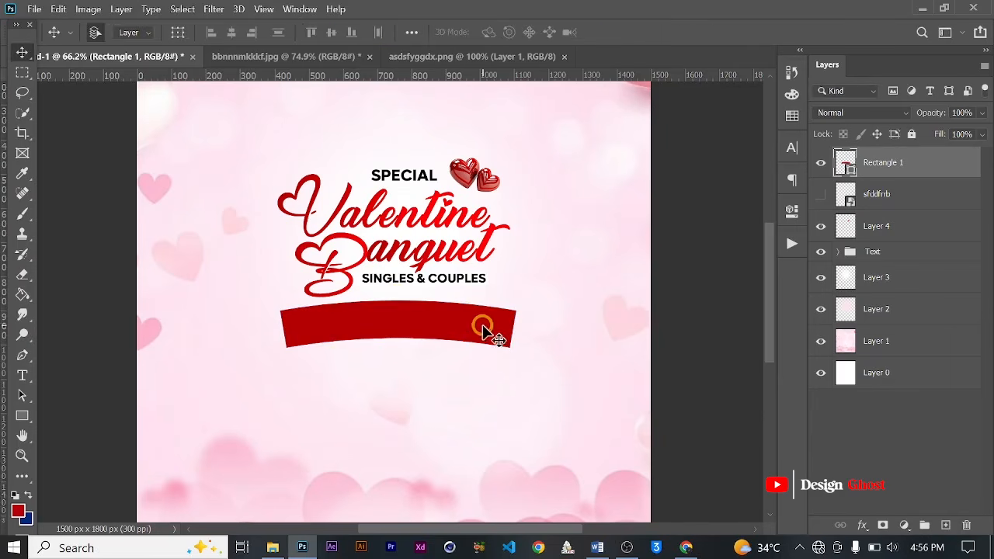
key("ctrl+0")
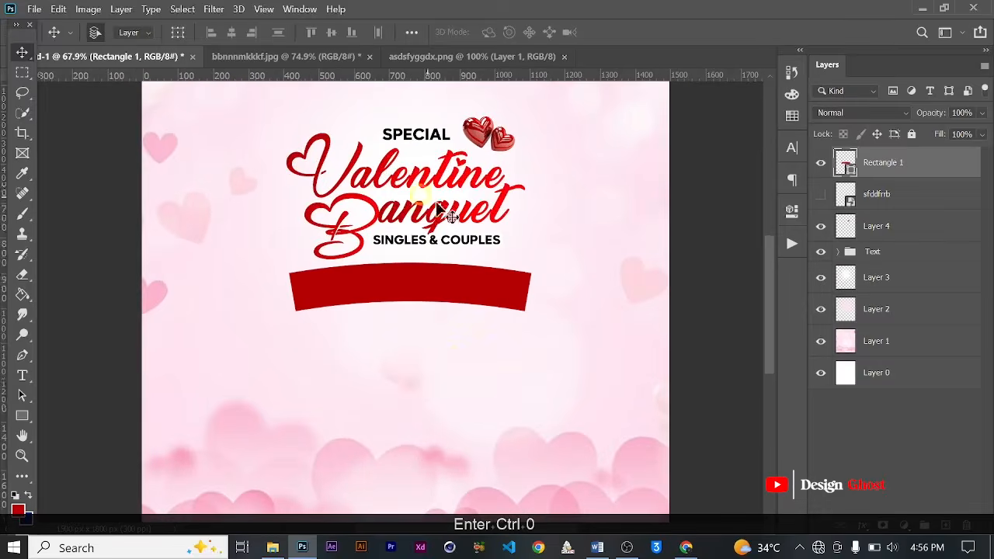
Step: Add a white 8 px Stroke effect to the curved banner, positioned Inside at about 35% opacity
scroll(346, 289, "up", 2)
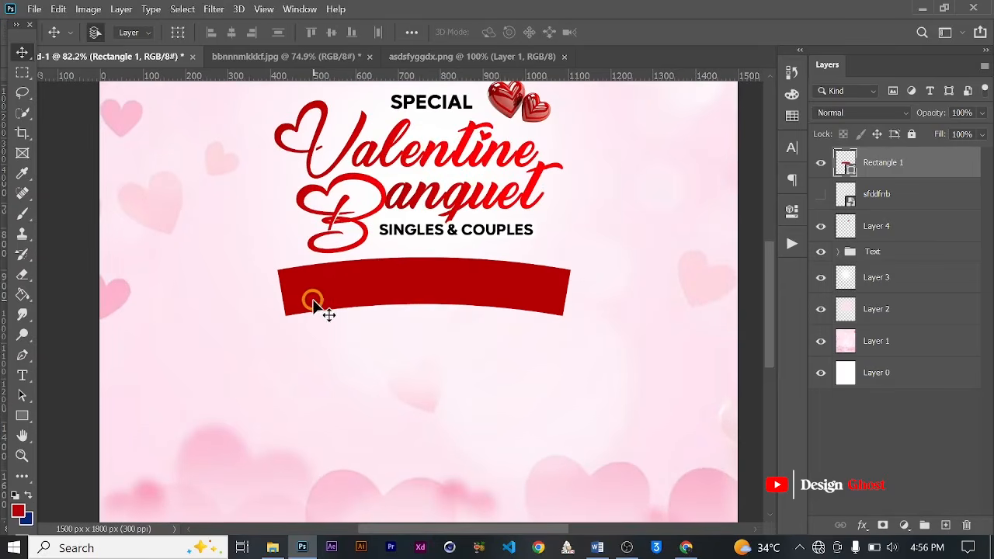
left_click(863, 525)
left_click(901, 408)
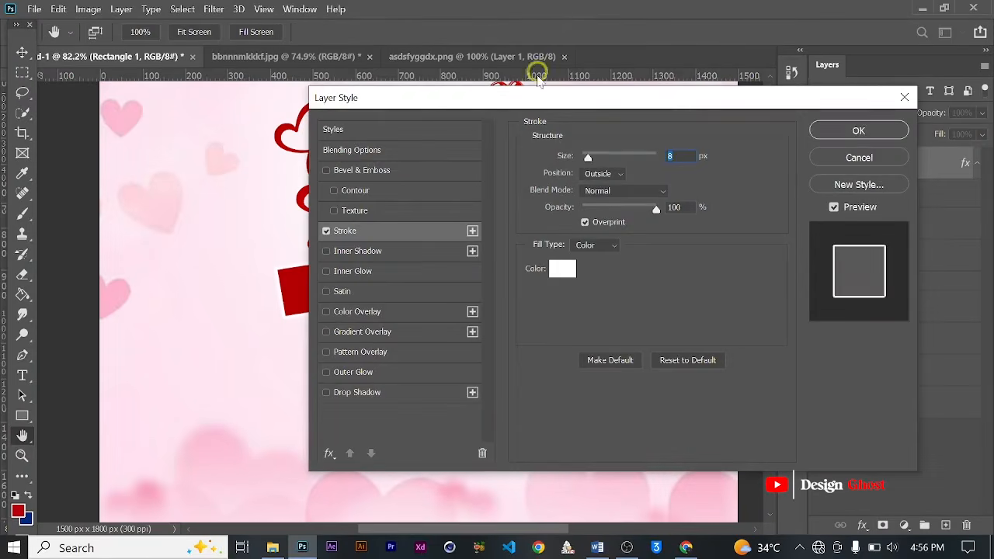
left_click_drag(628, 100, 893, 136)
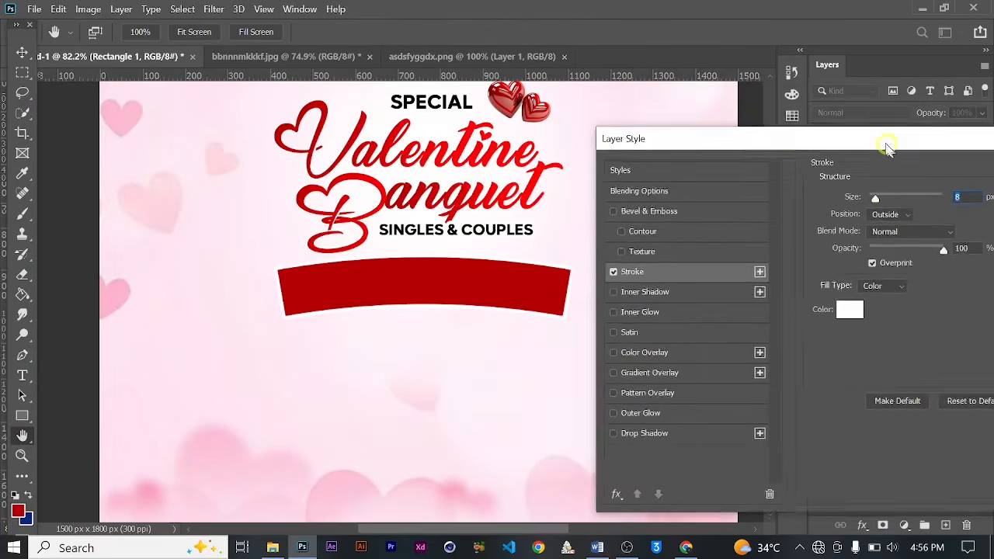
left_click(880, 210)
left_click(886, 236)
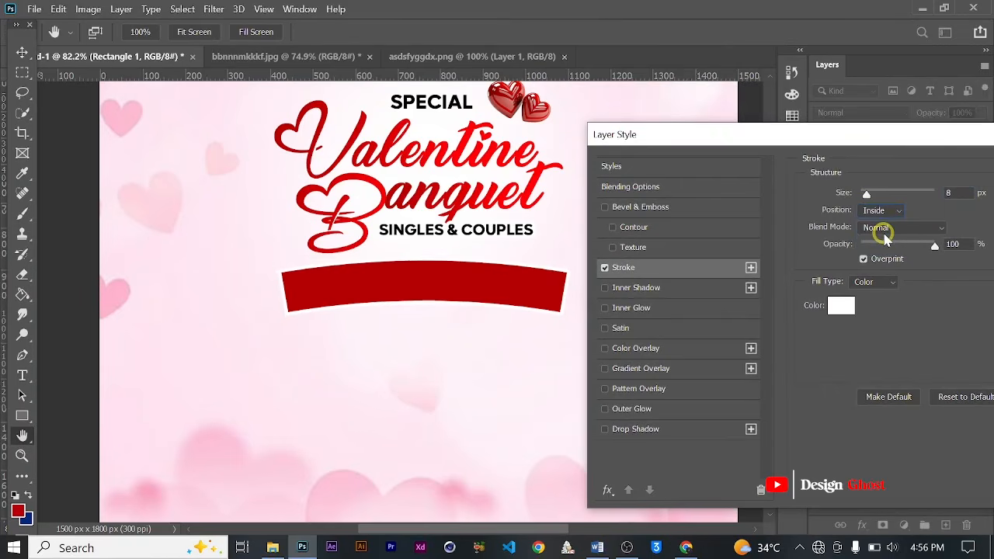
left_click_drag(915, 150, 872, 141)
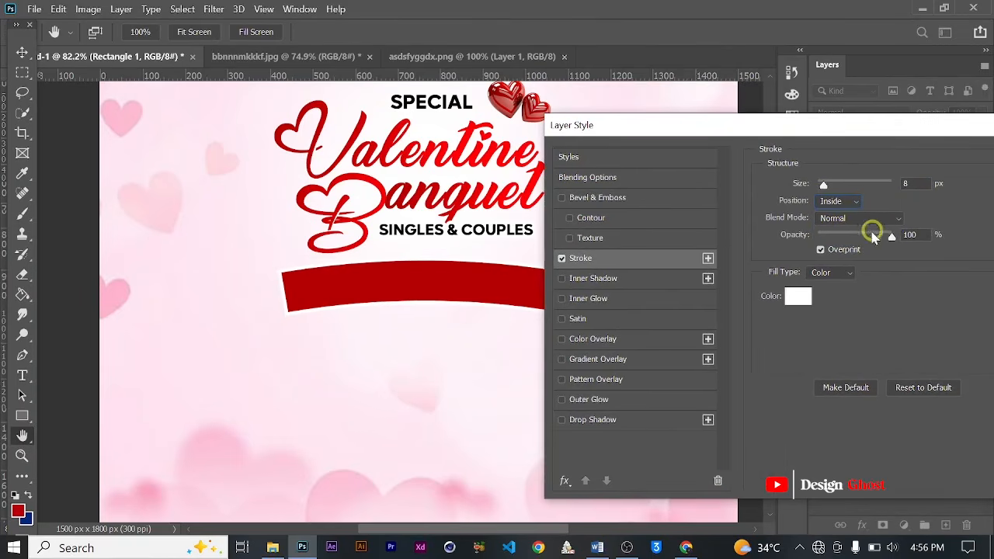
left_click_drag(892, 237, 848, 253)
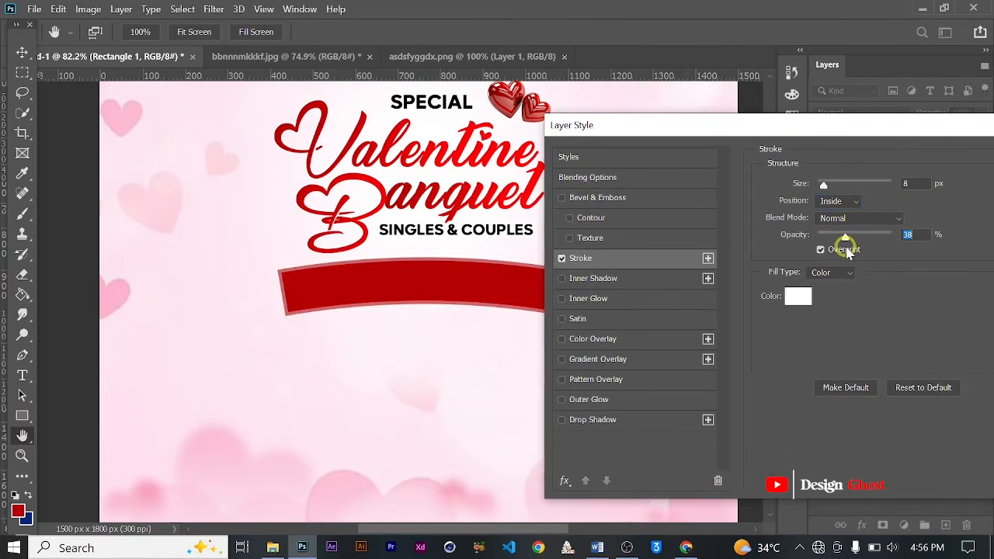
Step: Enable Bevel & Emboss on the banner with a smooth Inner Bevel, 188% depth and 240 px size
left_click(617, 198)
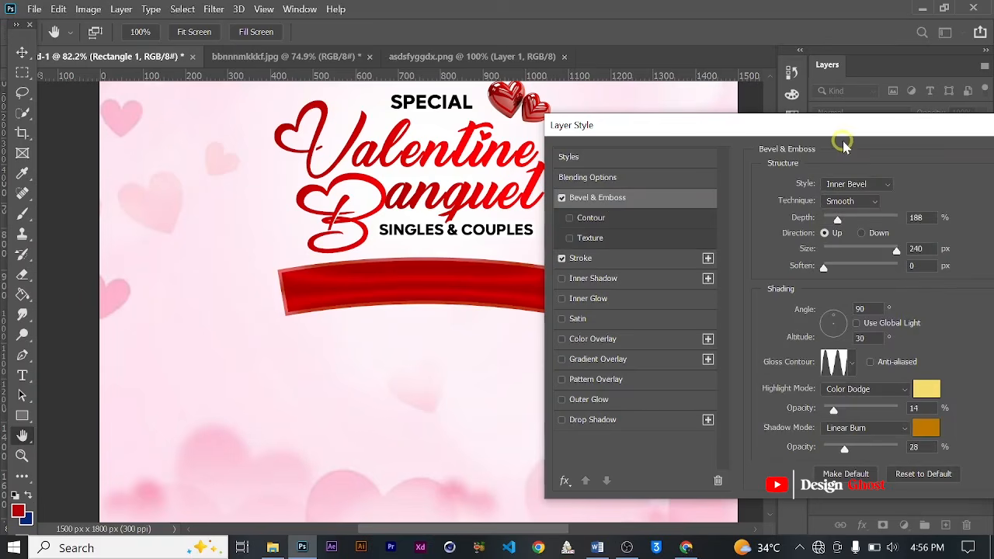
left_click_drag(849, 134, 948, 108)
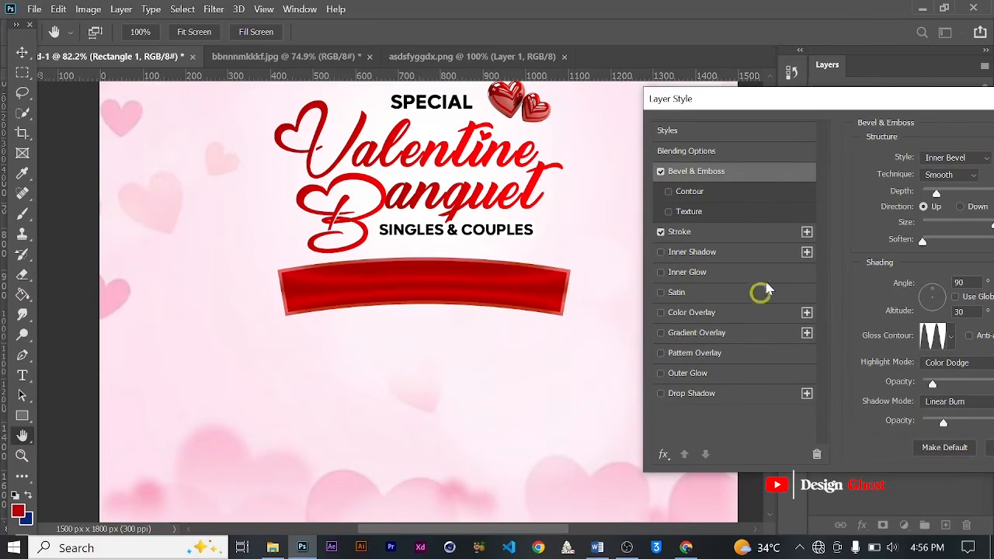
left_click(703, 233)
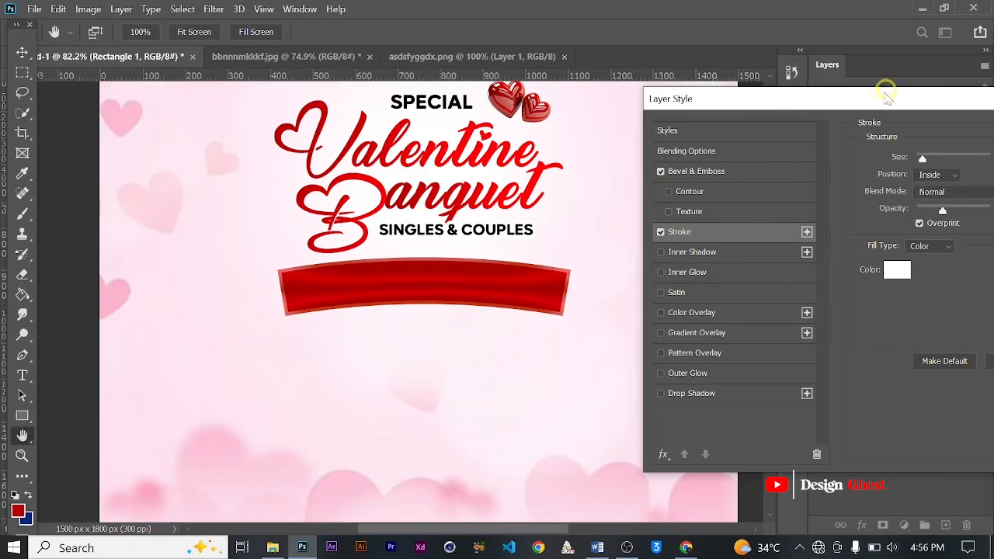
left_click(705, 174)
left_click_drag(923, 103, 726, 80)
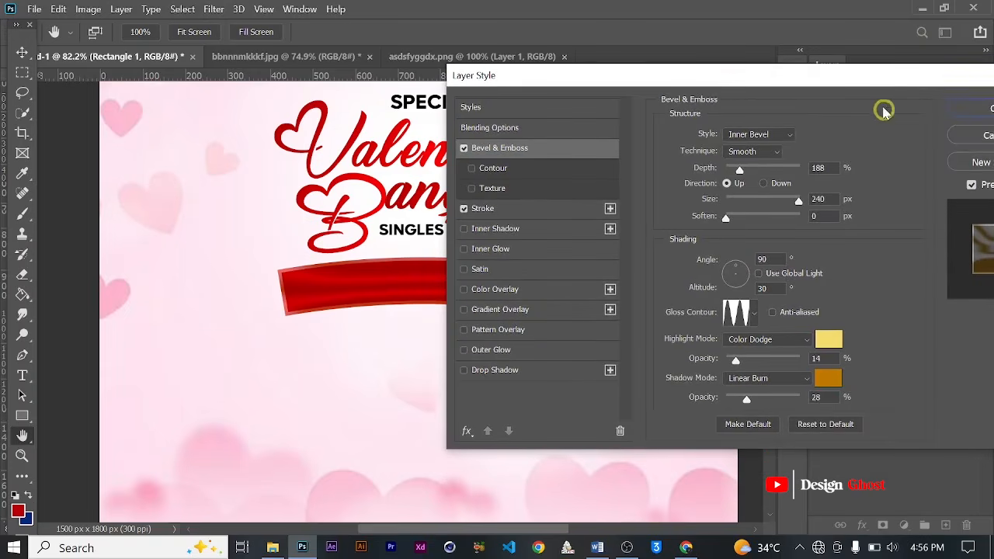
mouse_move(893, 86)
left_mouse_down()
mouse_move(867, 89)
mouse_move(965, 83)
left_mouse_up()
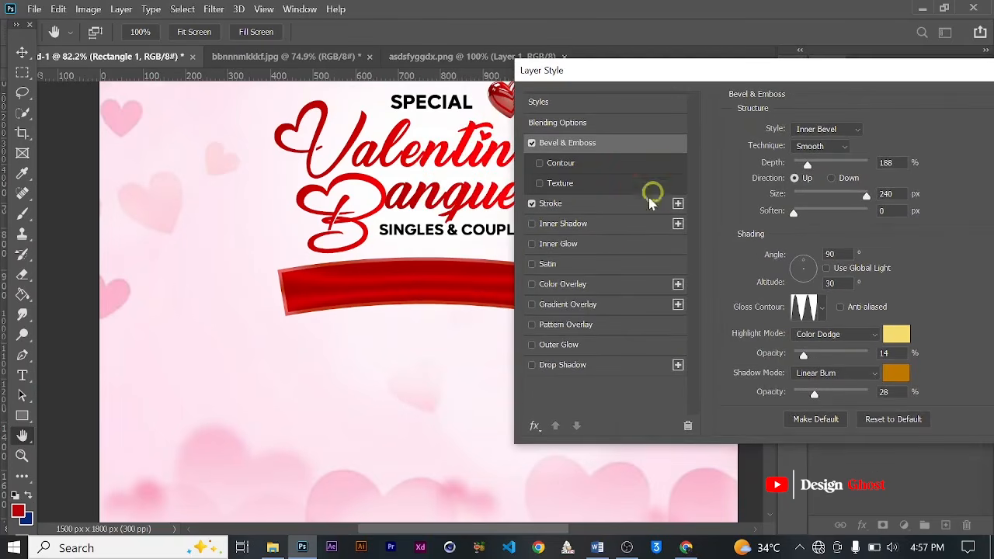
Step: Try the Screen, Soft Light and Luminosity blend modes on the banner's stroke
left_click(610, 204)
mouse_move(798, 80)
left_mouse_down()
mouse_move(921, 65)
mouse_move(856, 76)
left_mouse_up()
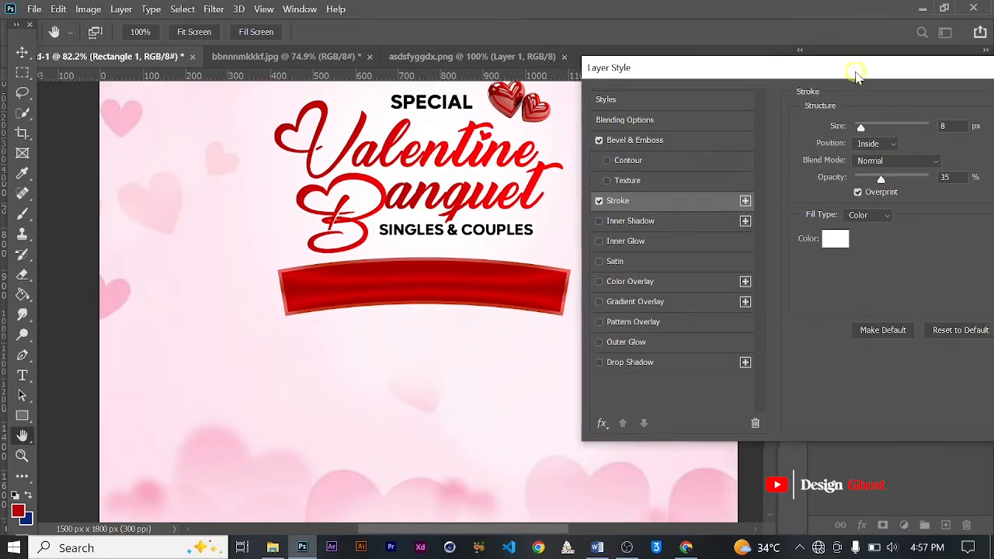
left_click(902, 165)
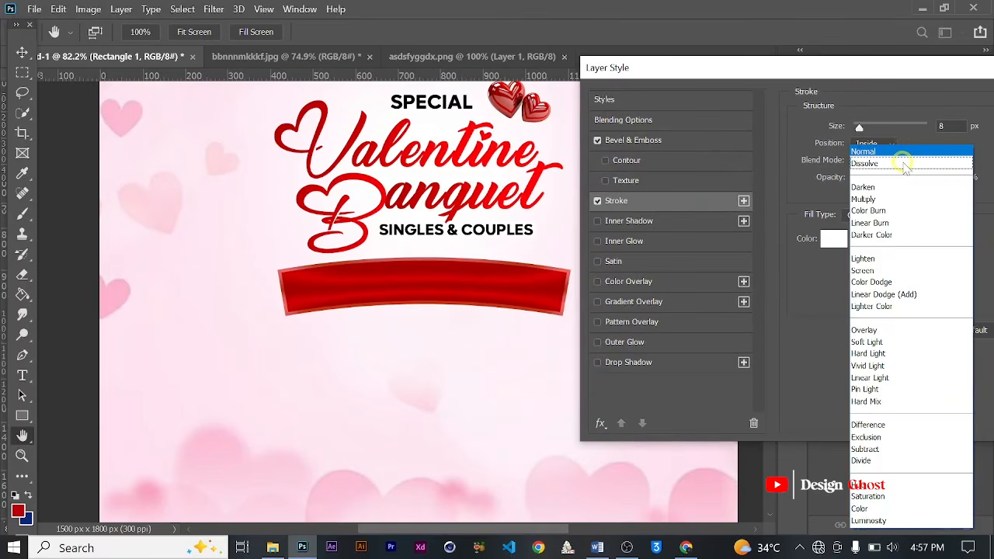
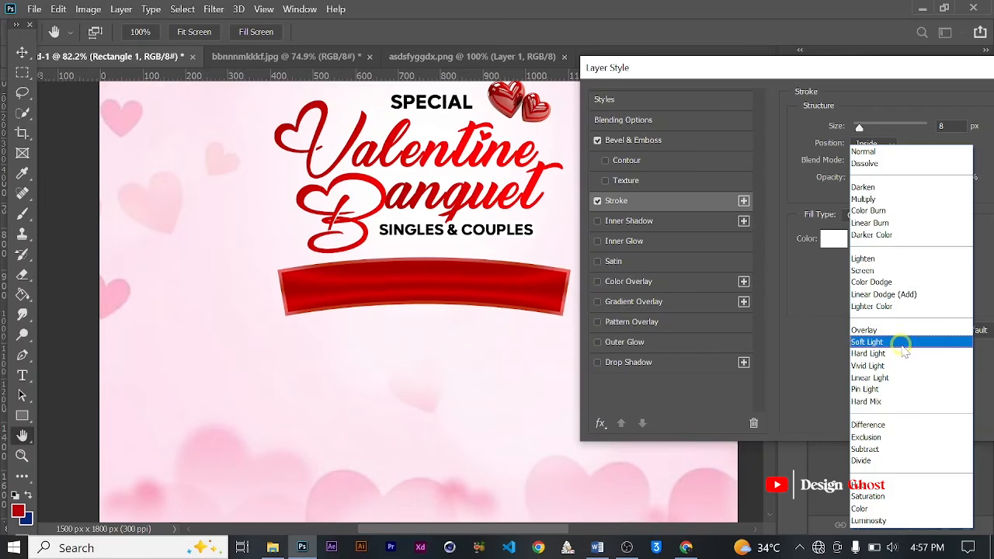
left_click(885, 271)
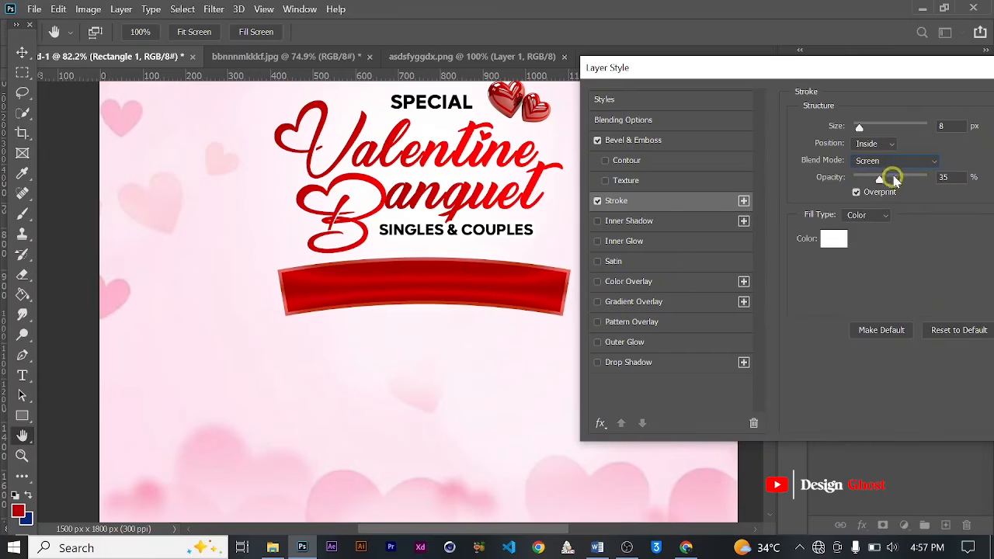
left_click(905, 160)
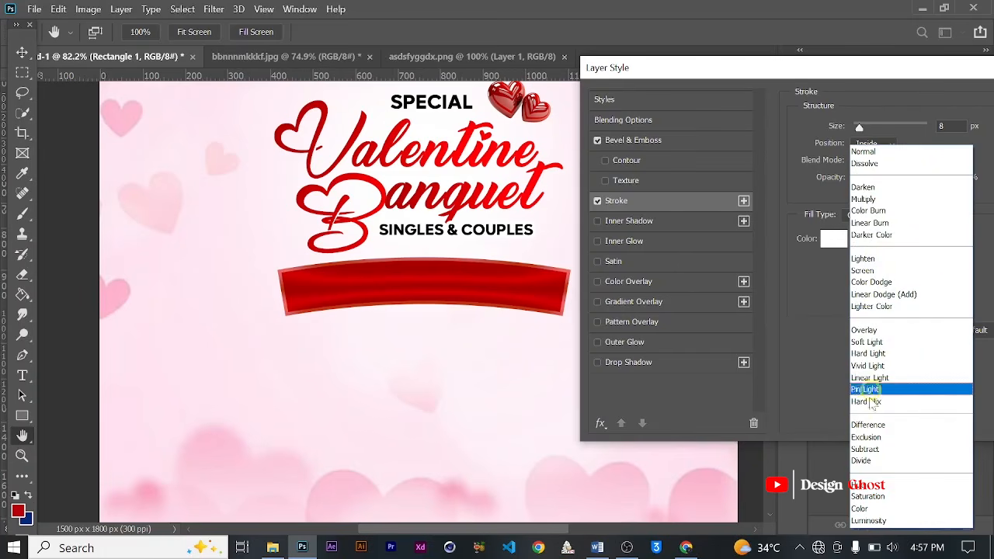
left_click(913, 84)
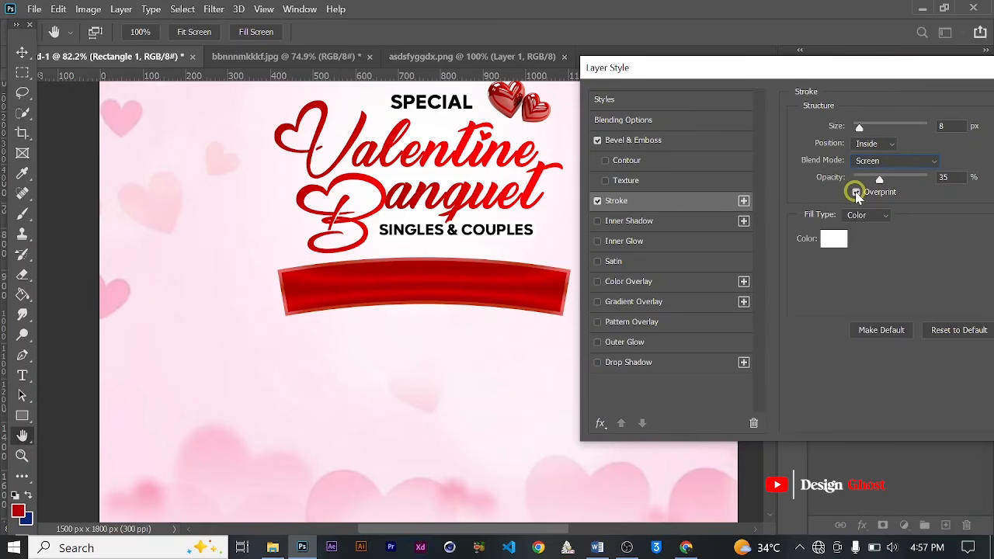
left_click(925, 161)
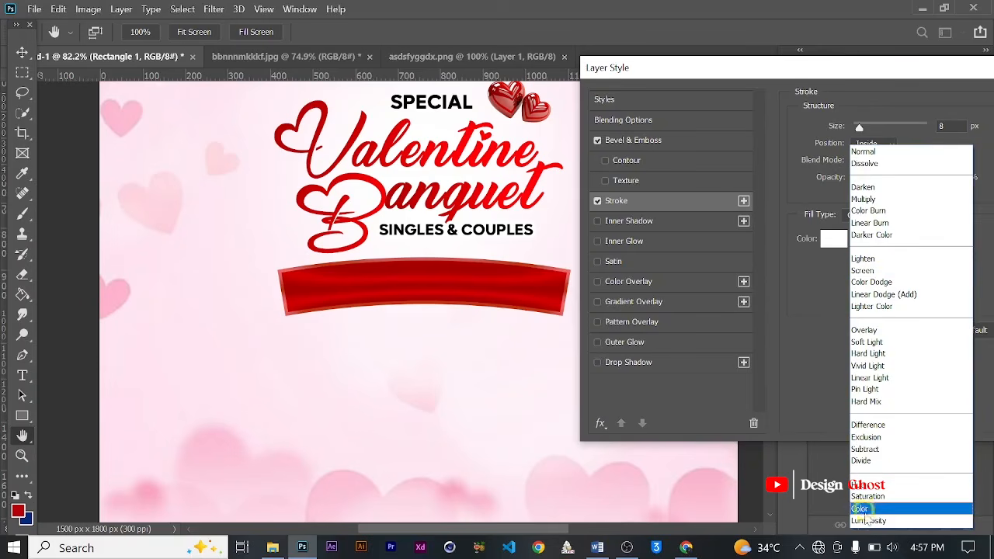
left_click(867, 342)
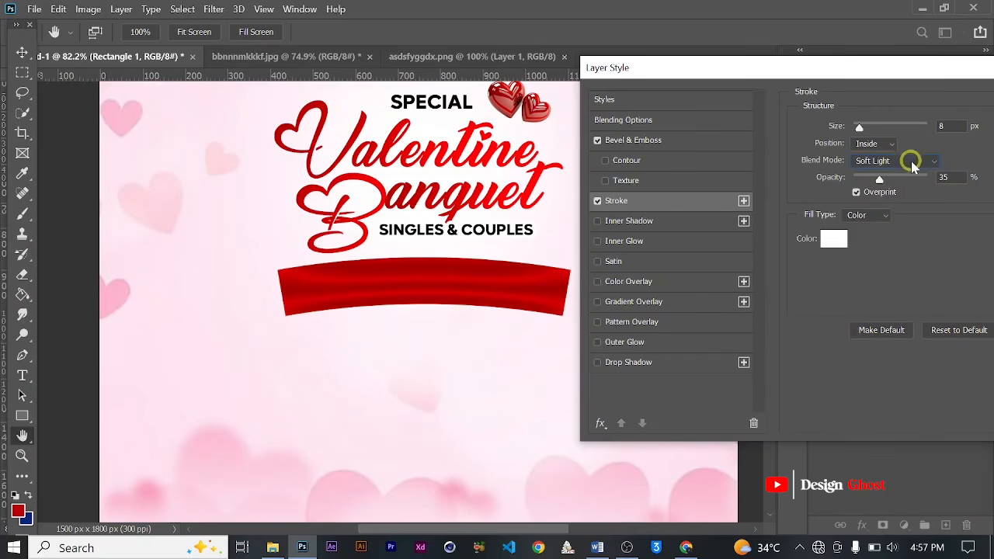
left_click(913, 161)
left_click(879, 517)
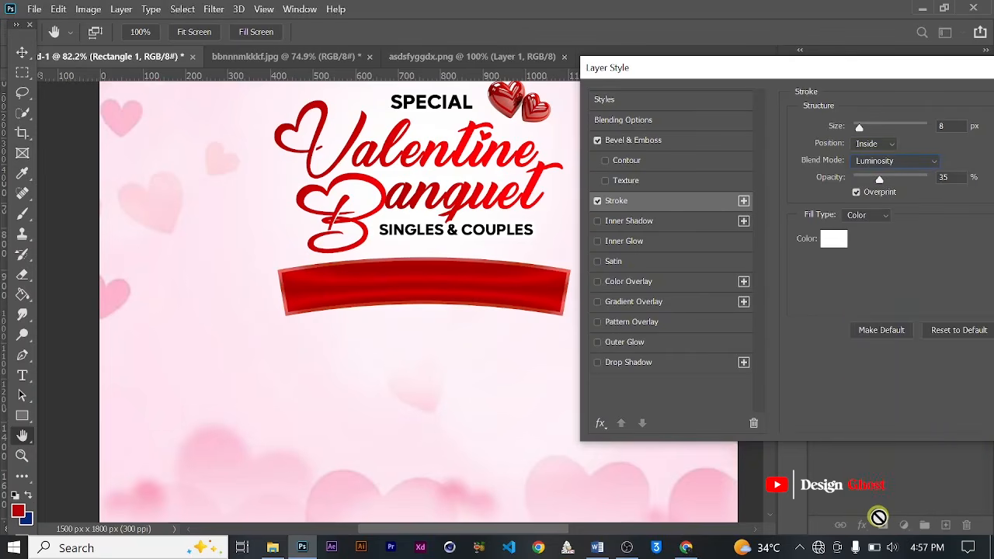
Step: Set the banner stroke's blend mode to Linear Light and apply the layer style
key("Up")
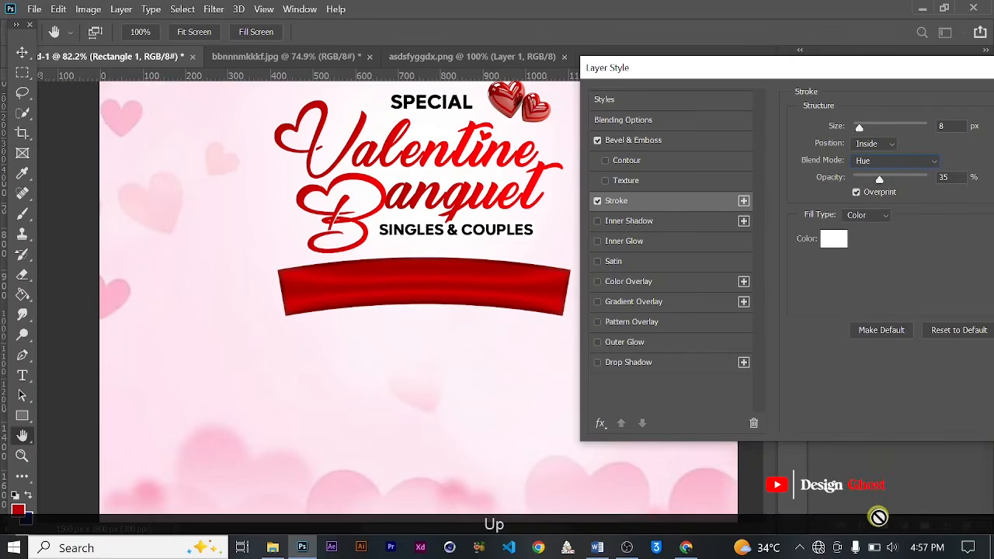
key("Up")
key("Up")
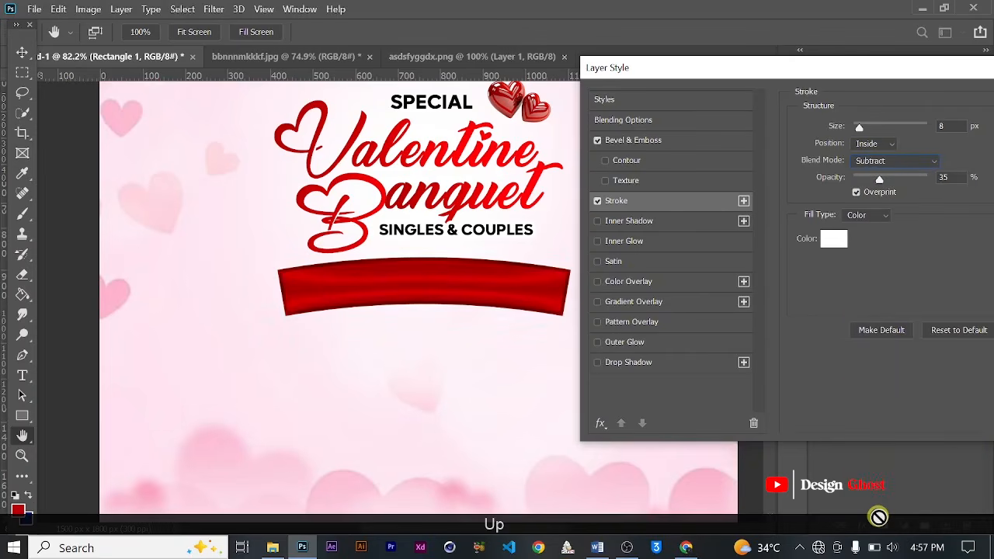
key("Up")
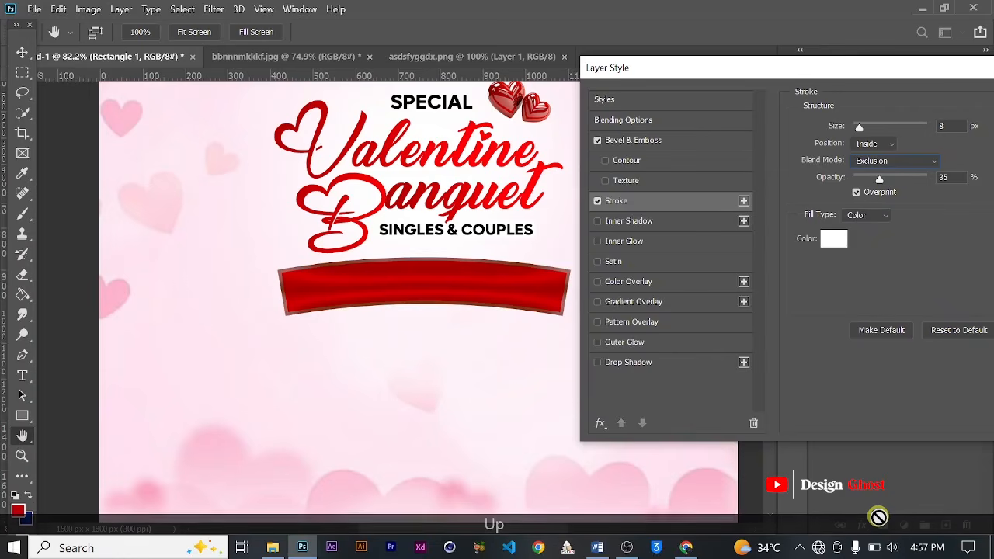
key("Up")
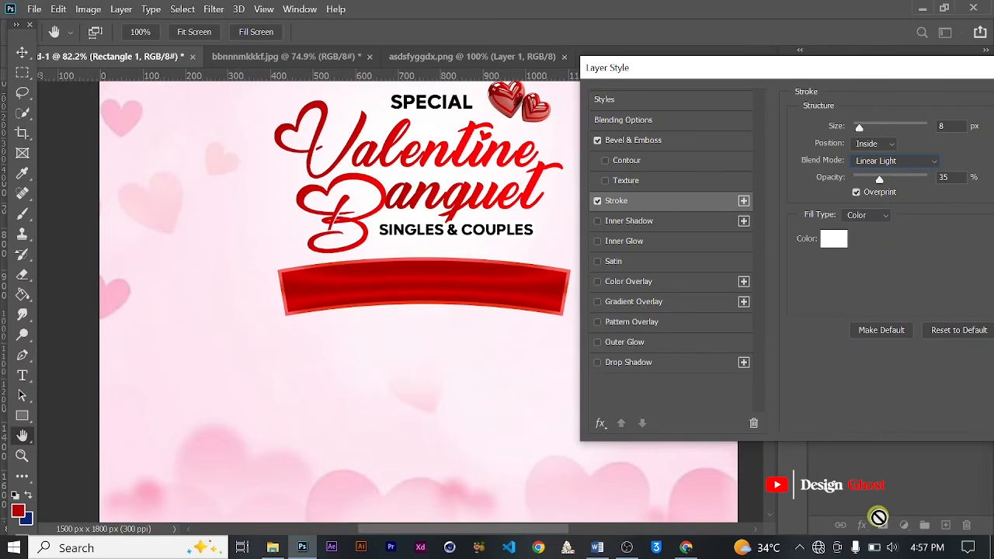
key("Return")
key("Return")
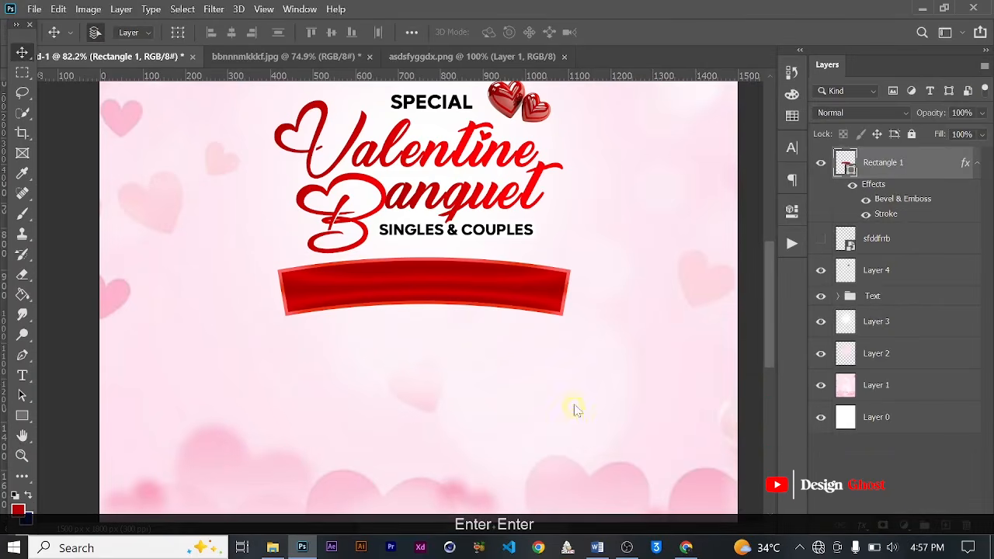
scroll(520, 388, "down", 3)
scroll(447, 282, "up", 2)
key("ctrl+0")
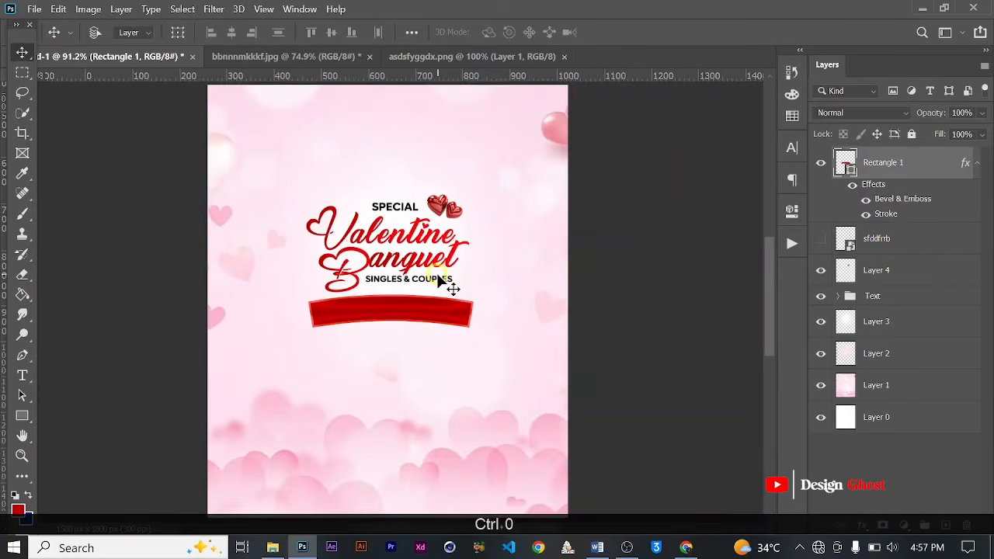
scroll(437, 276, "up", 2)
left_click_drag(458, 321, 484, 294)
key("Return")
key("ctrl+0")
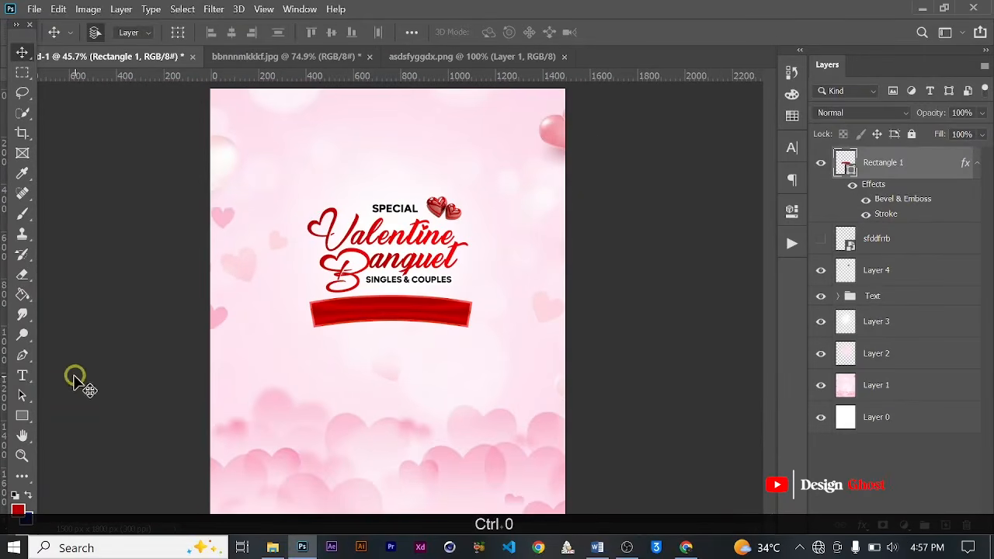
Step: Add the text "THEME: IS THIS LOVE?" on a new layer just below the red banner
left_click(23, 377)
scroll(334, 362, "up", 2)
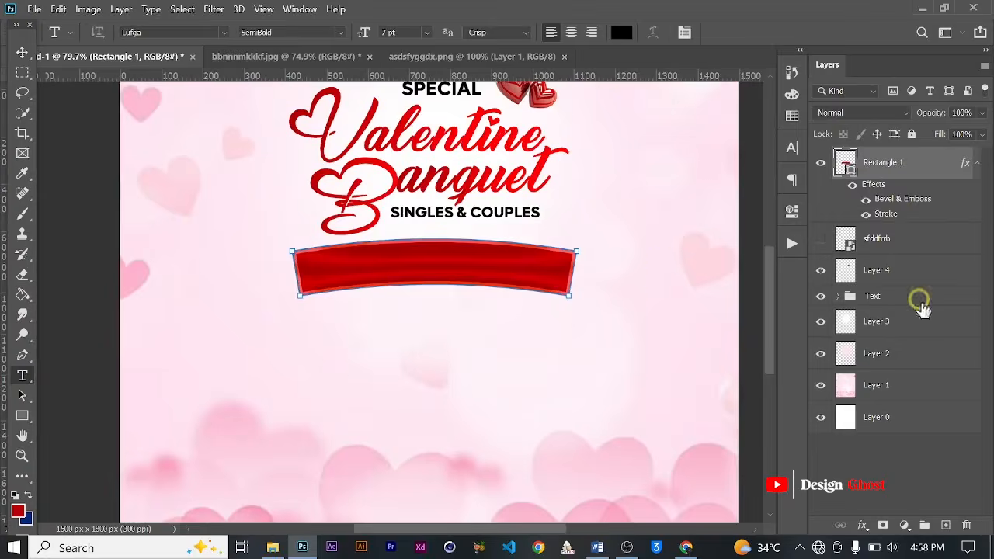
left_click(946, 525)
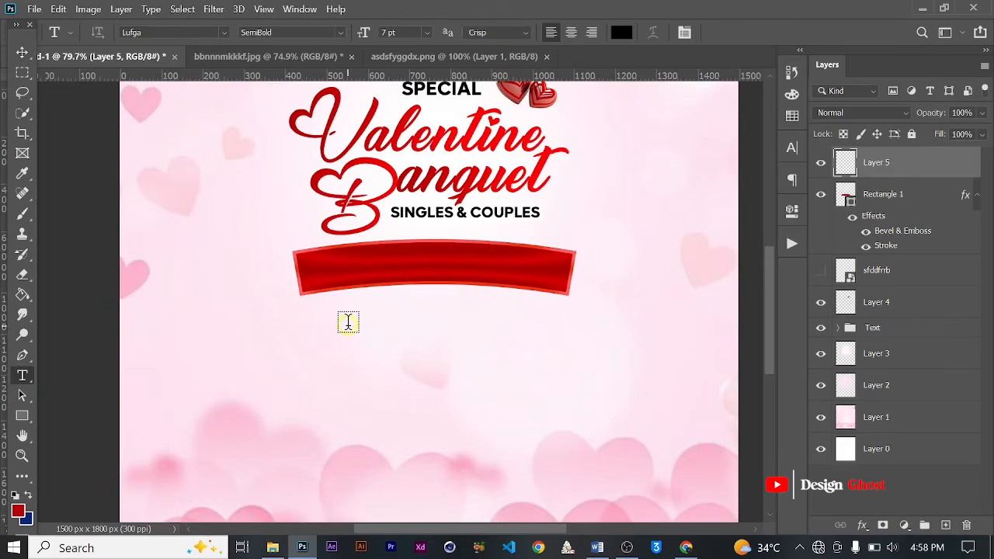
left_click(440, 347)
key("Caps_Lock")
type("TH")
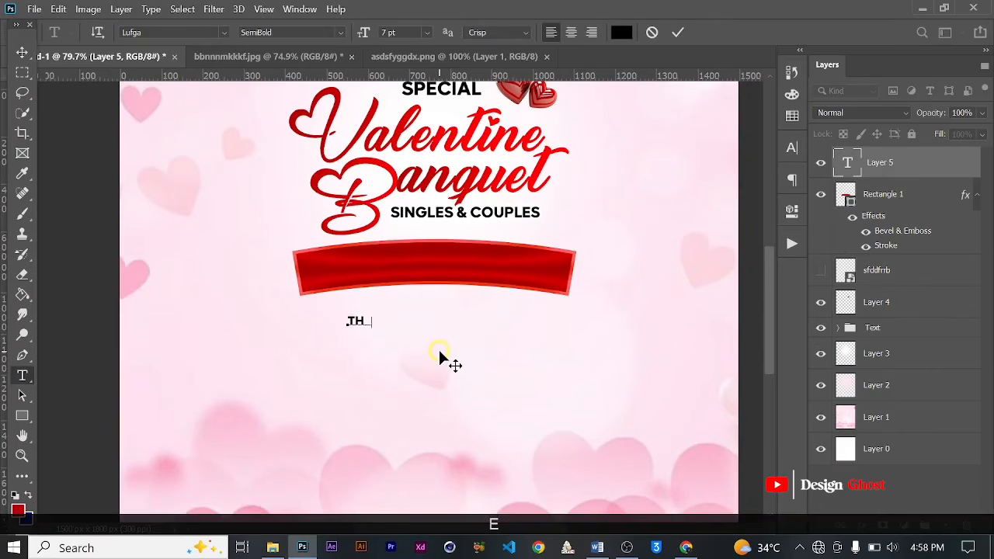
type("EME: ")
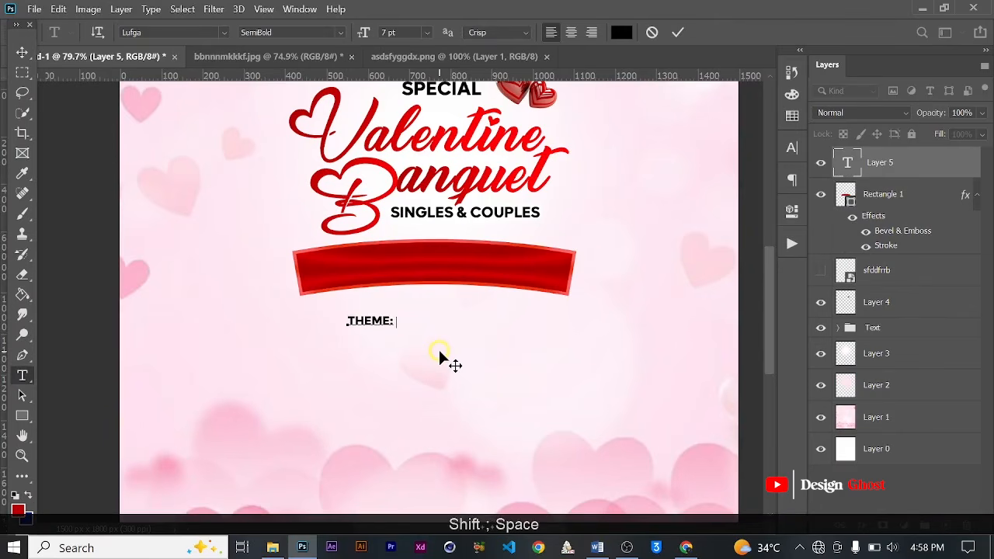
type("IS TJ")
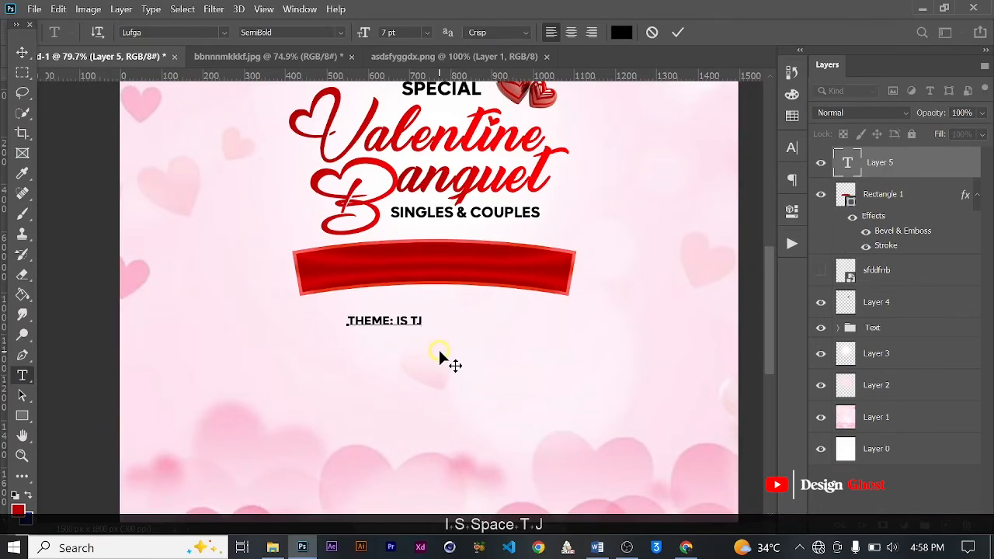
key("BackSpace")
type("HIS LOVE:")
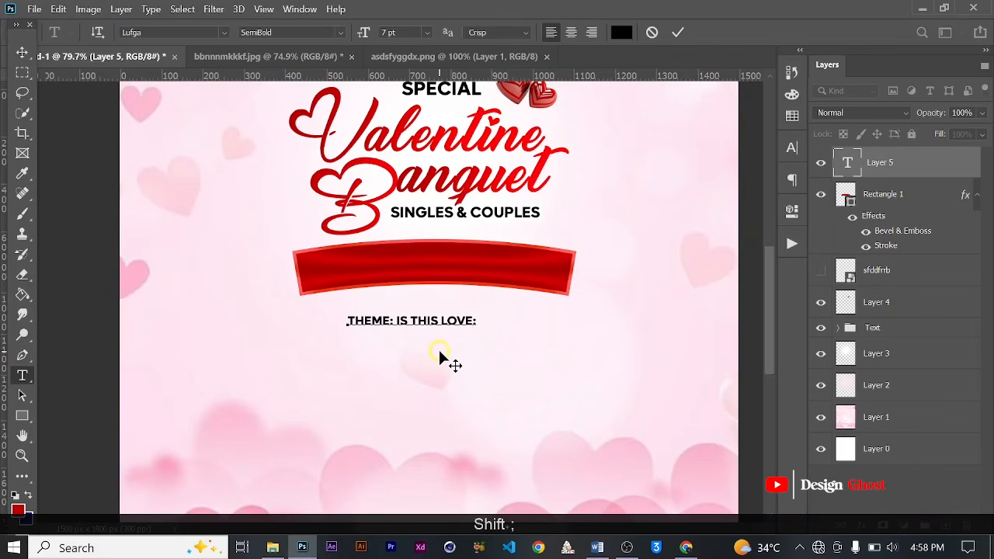
key("BackSpace")
left_click(679, 32)
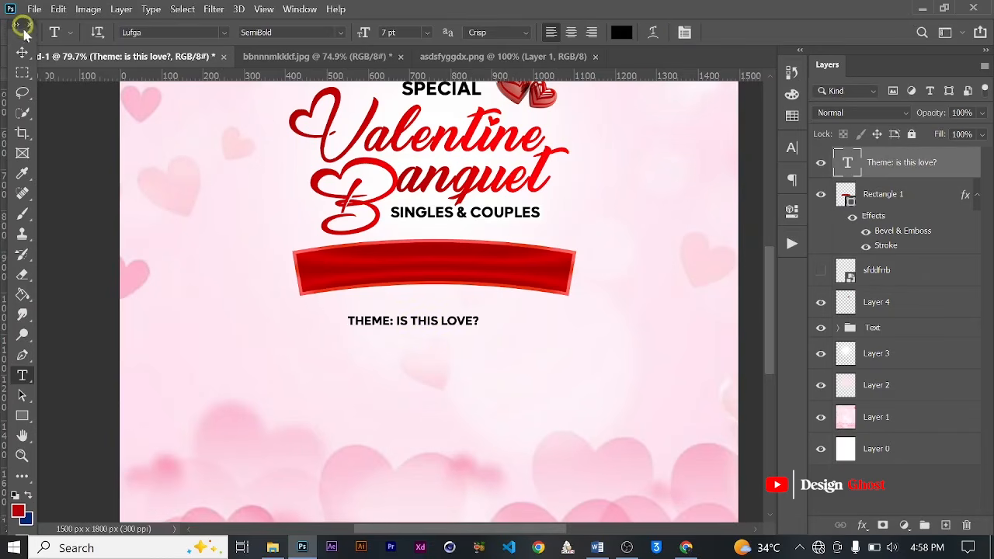
Step: Scale the theme text to about 110.67% and move it onto the middle of the red banner
left_click(22, 52)
key("ctrl+t")
scroll(484, 333, "up", 2)
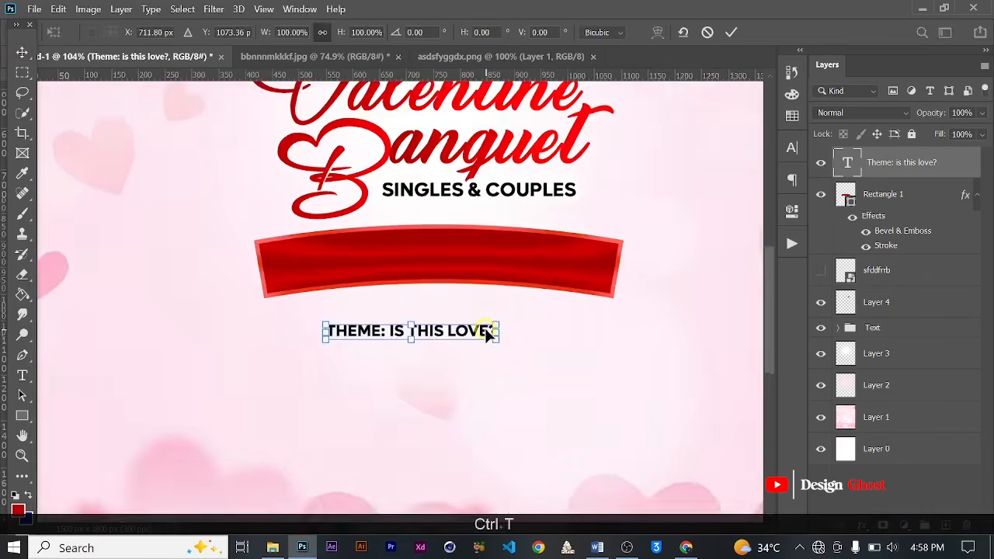
left_click_drag(505, 347, 517, 348)
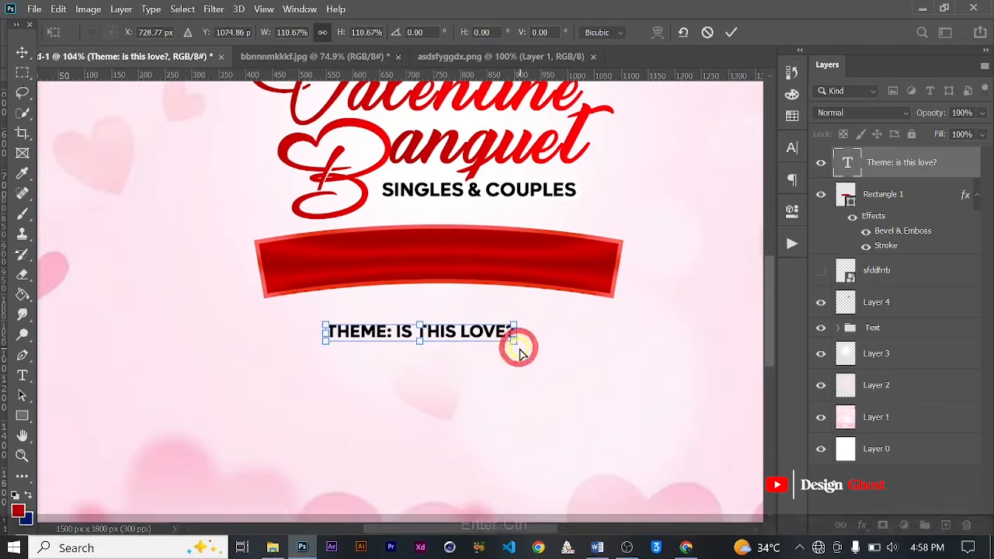
key("ctrl+0")
scroll(398, 342, "up", 1)
left_click_drag(398, 338, 409, 293)
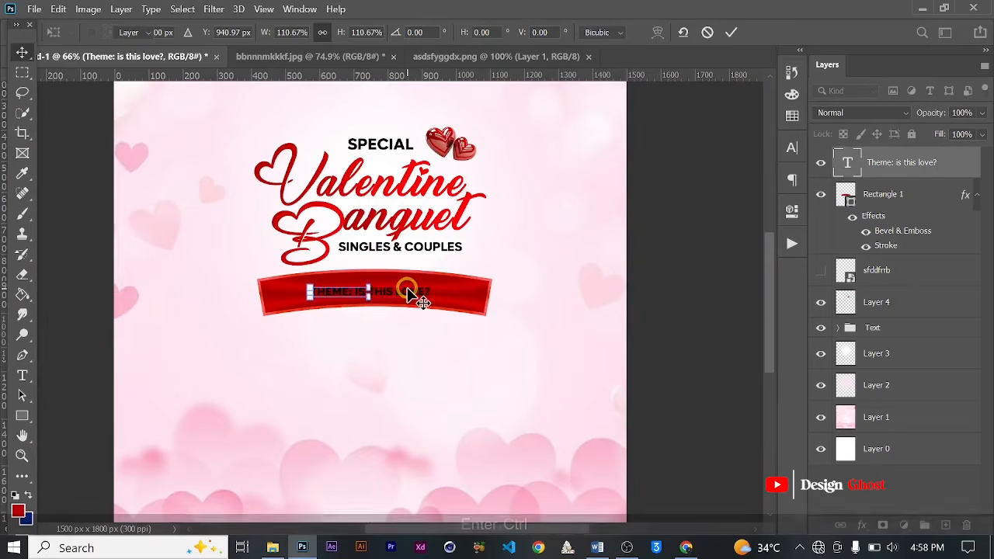
key("Return")
Step: Set the theme text's colour to white (ffffff)
key("ctrl+0")
left_click(791, 146)
left_click(759, 245)
left_click_drag(599, 260, 543, 208)
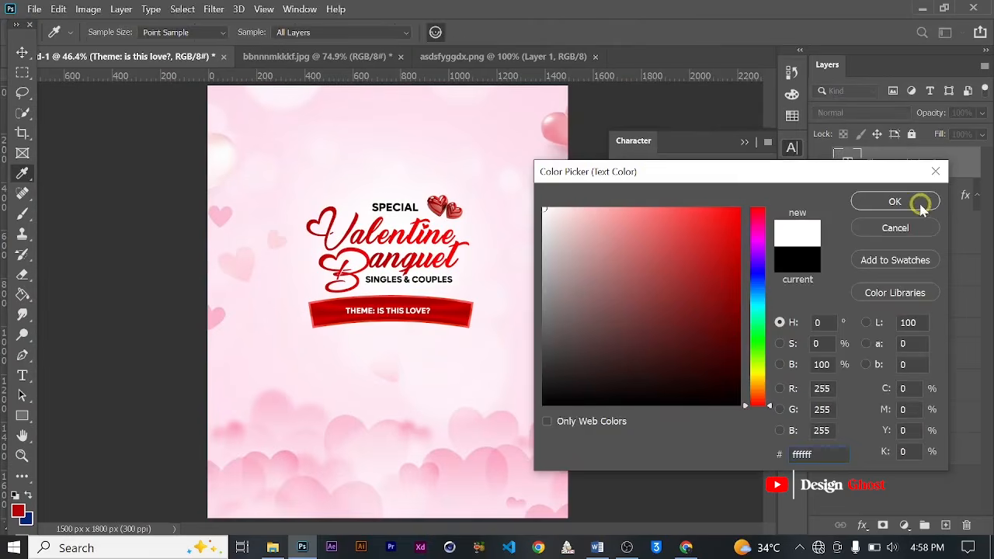
left_click(921, 205)
Step: Set the theme text's tracking to 25
scroll(439, 307, "up", 2)
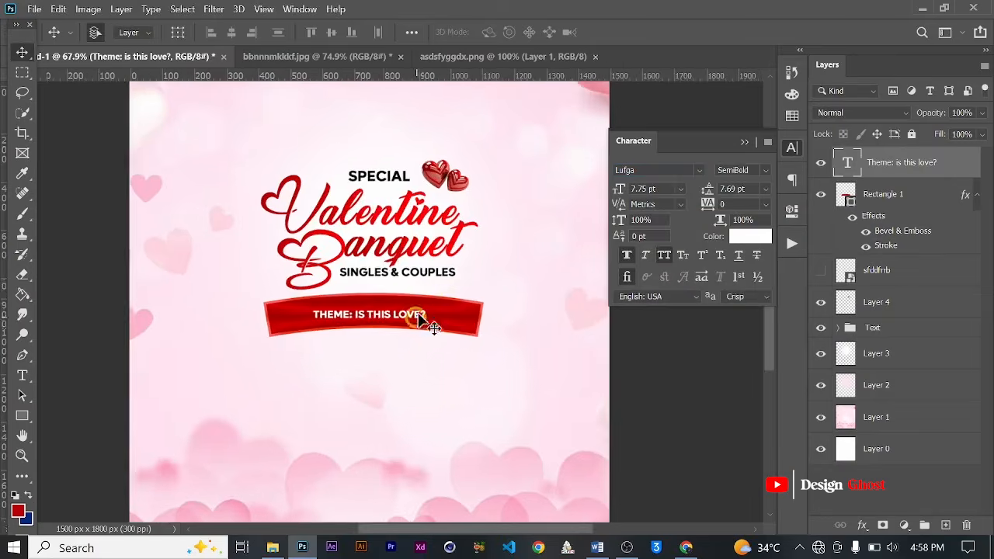
scroll(420, 326, "up", 1)
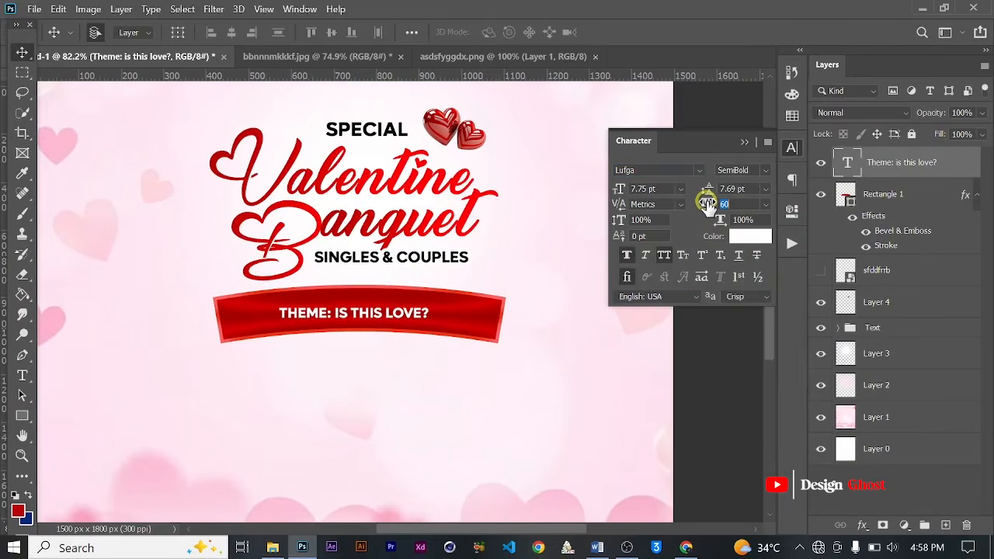
left_click(765, 205)
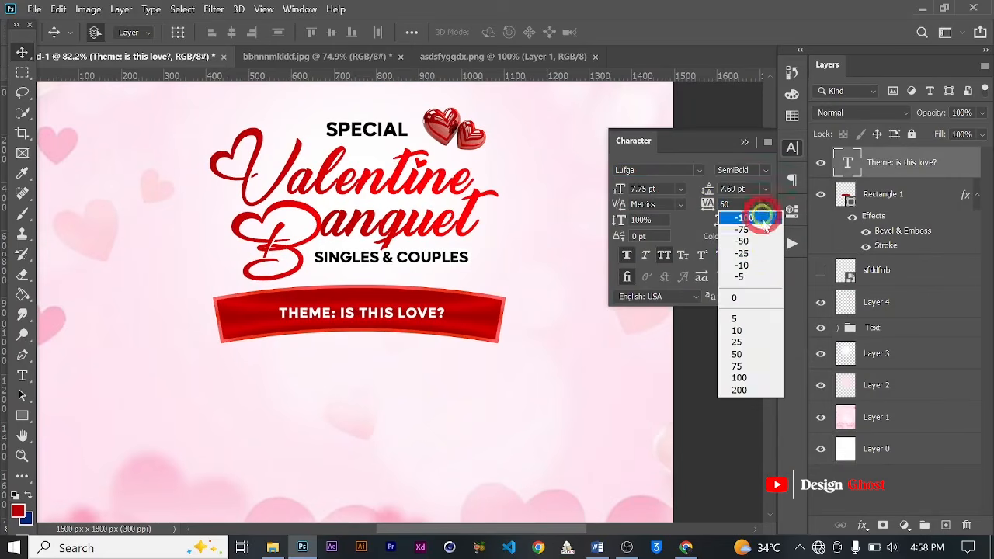
left_click(752, 342)
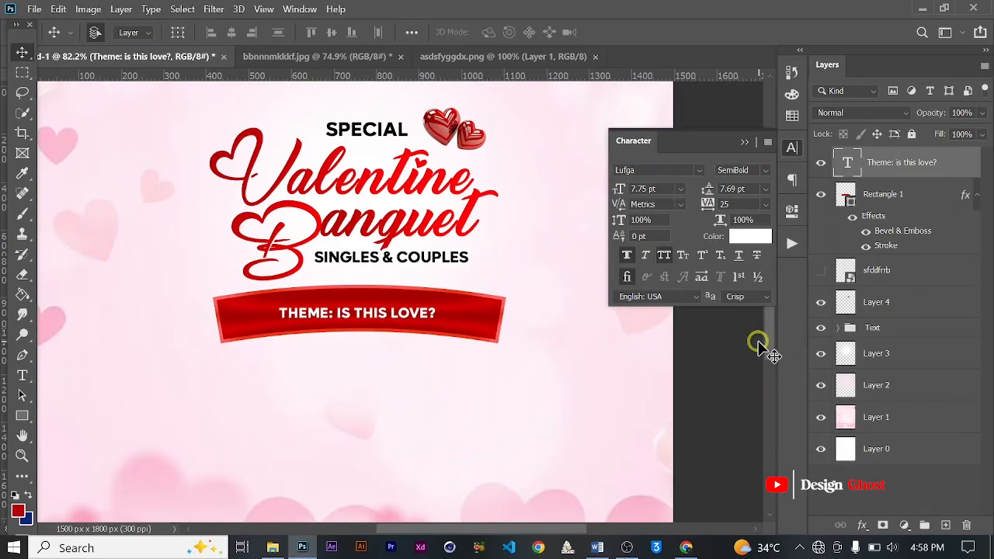
left_click(746, 146)
scroll(457, 321, "up", 3)
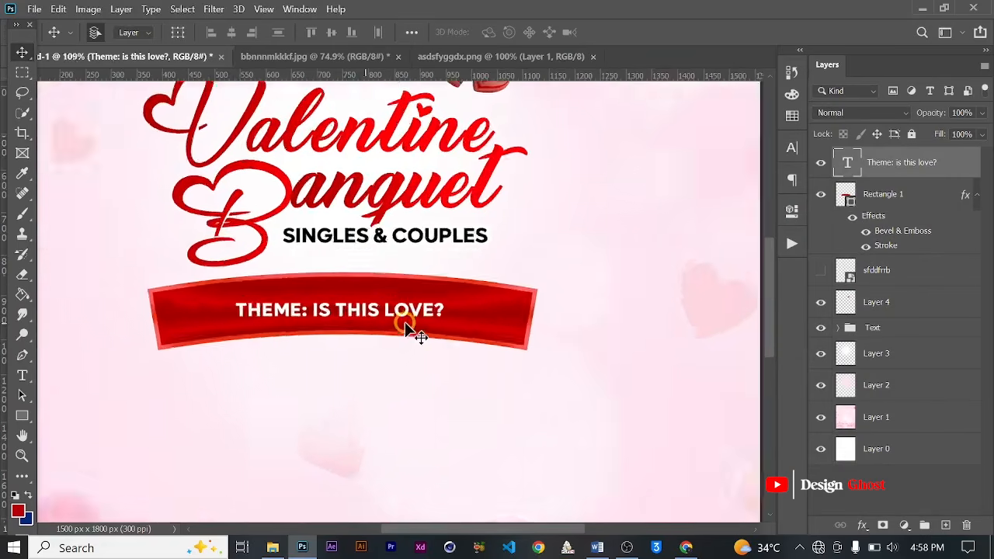
key("ctrl+0")
scroll(433, 321, "up", 4)
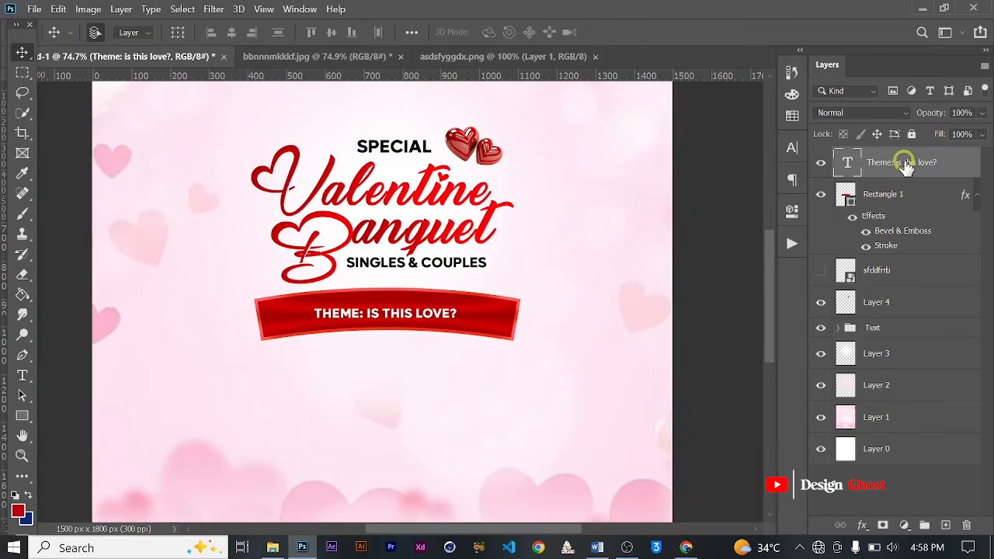
key("ctrl")
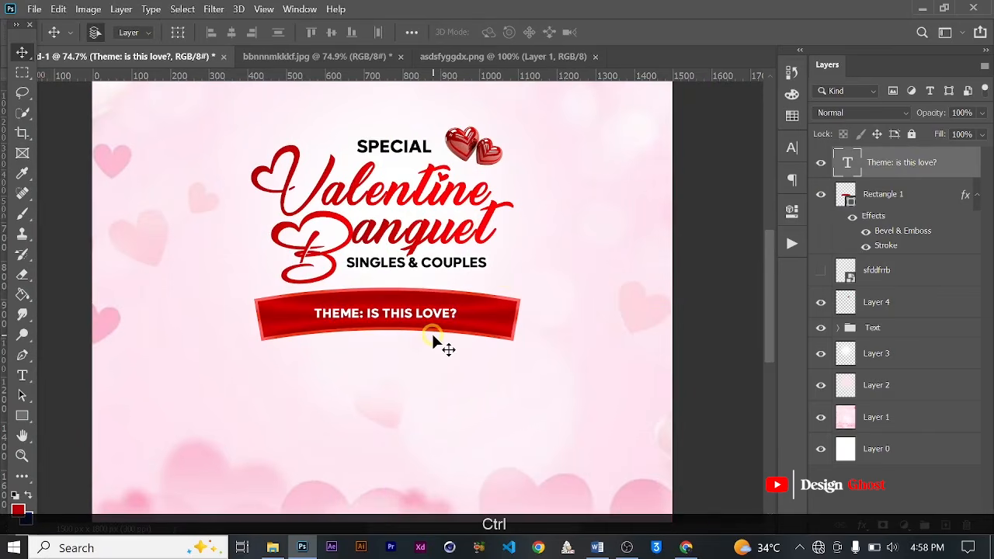
key("ctrl+t")
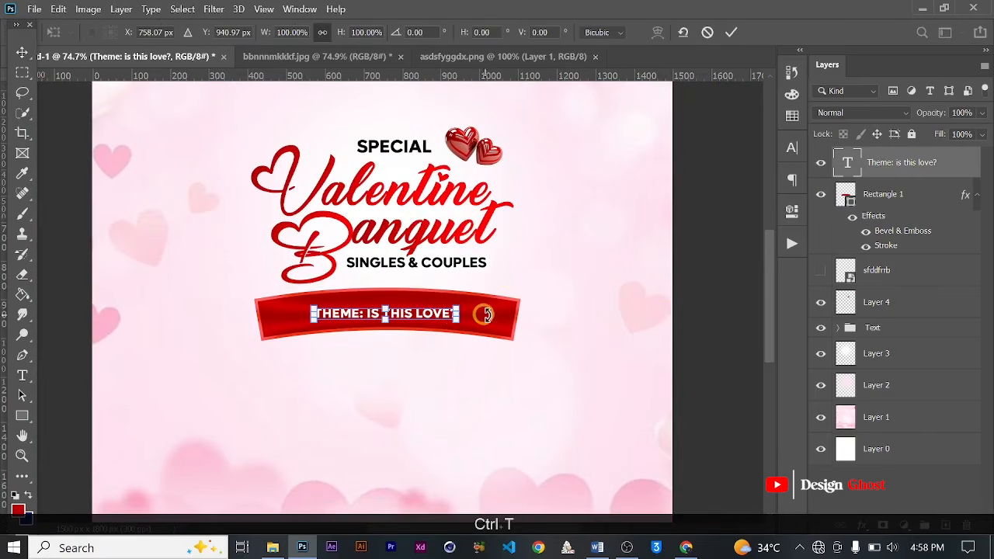
right_click(446, 320)
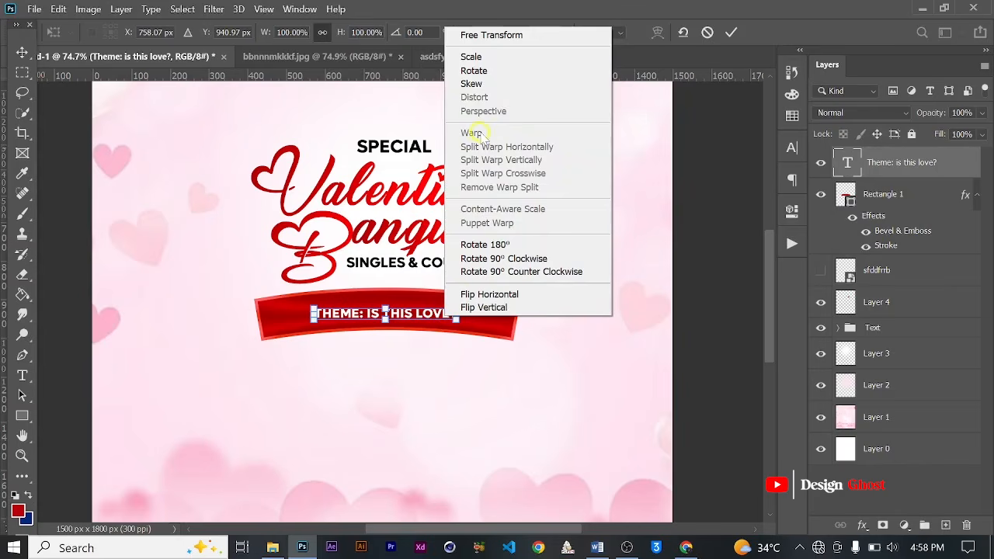
left_click(730, 29)
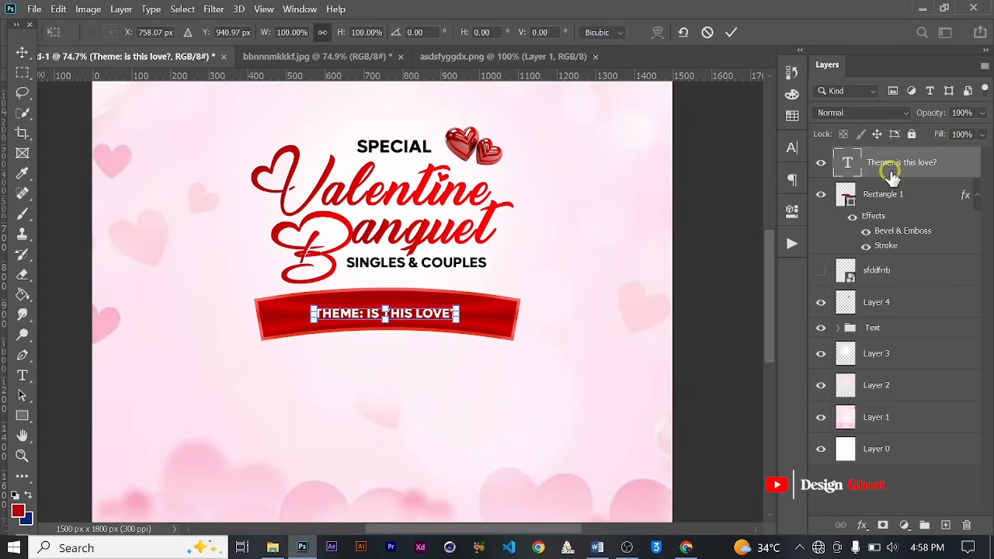
left_click(735, 32)
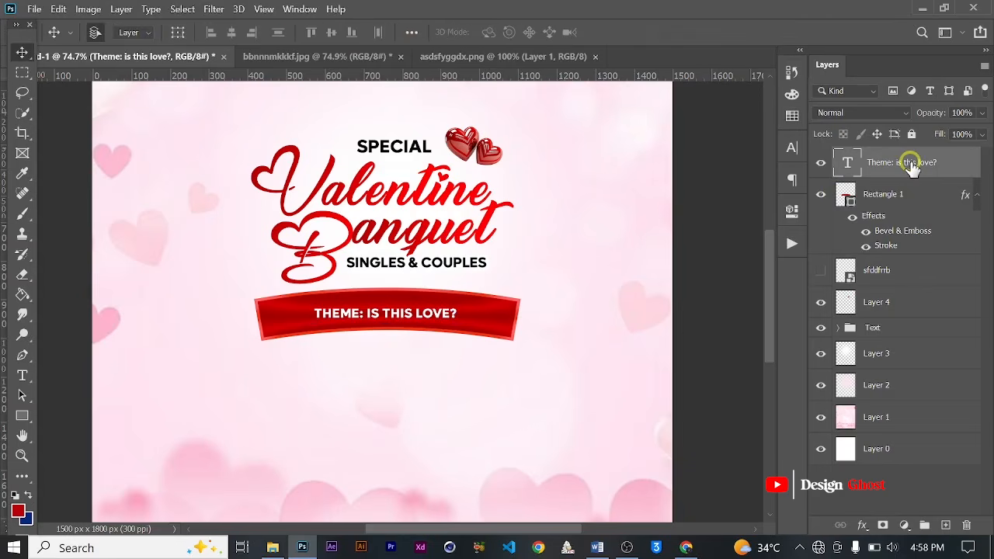
Step: Duplicate the theme text layer, hiding the original and rasterizing the copy
key("ctrl+j")
left_click(821, 194)
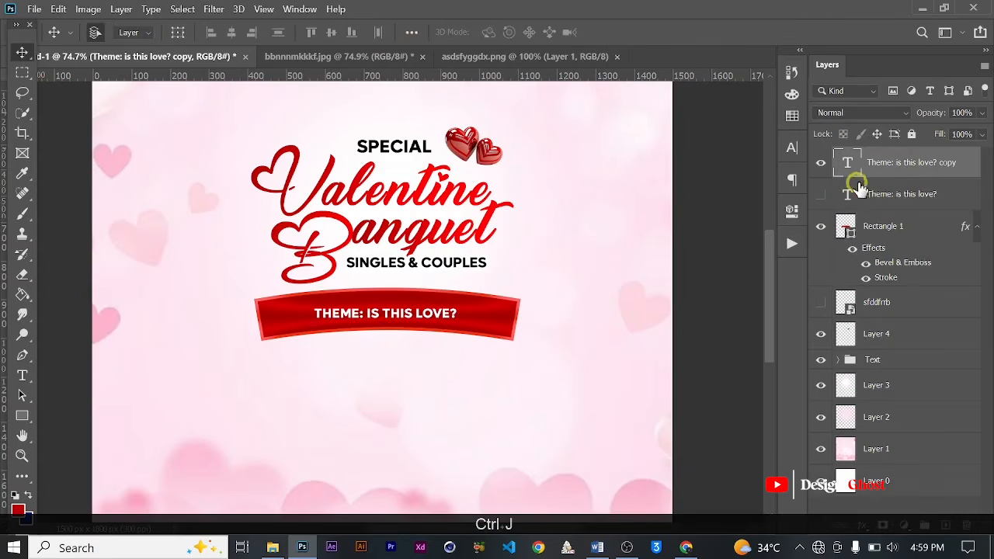
right_click(911, 163)
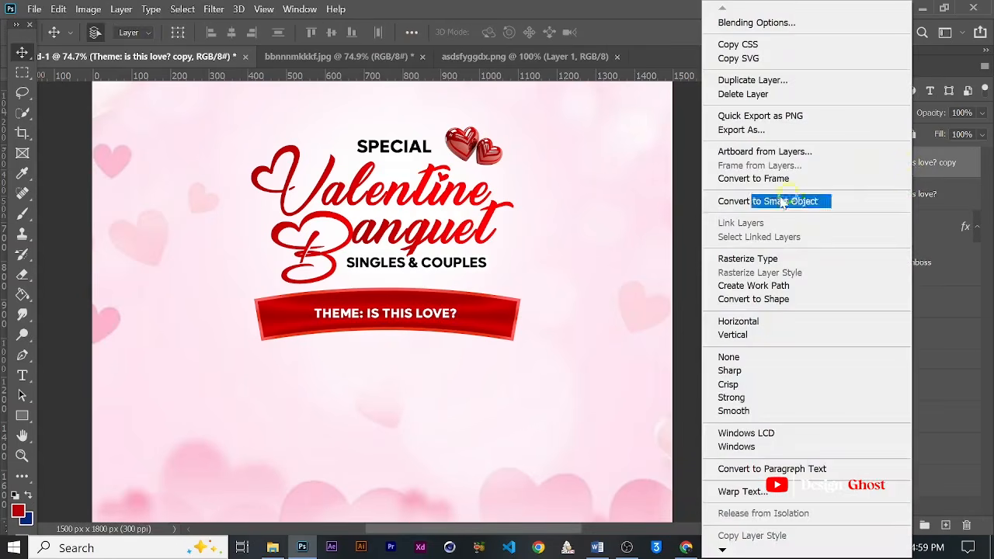
left_click(783, 259)
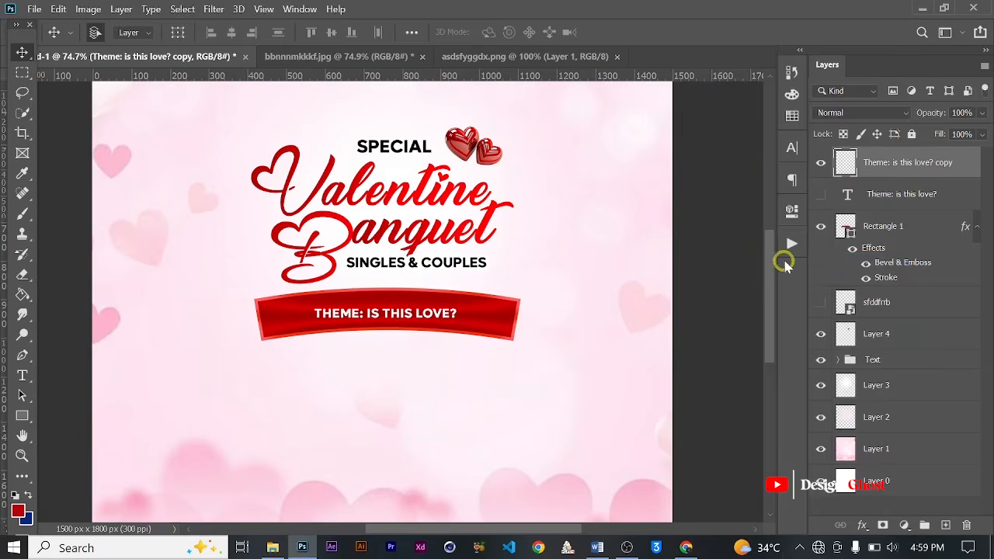
Step: Warp the rasterized theme text with the Arc style at about 7.2% bend to follow the banner's curve
scroll(450, 307, "up", 2)
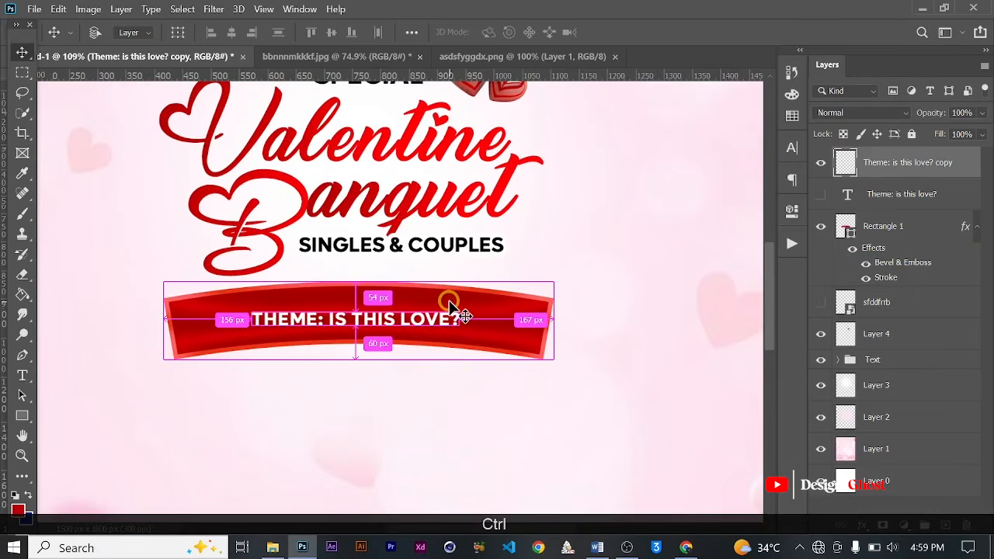
key("ctrl+t")
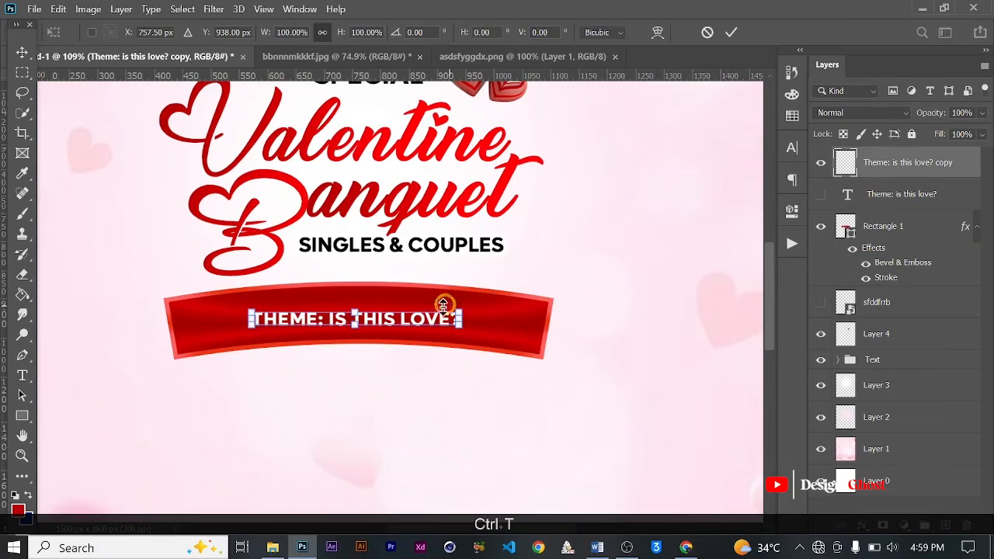
right_click(429, 318)
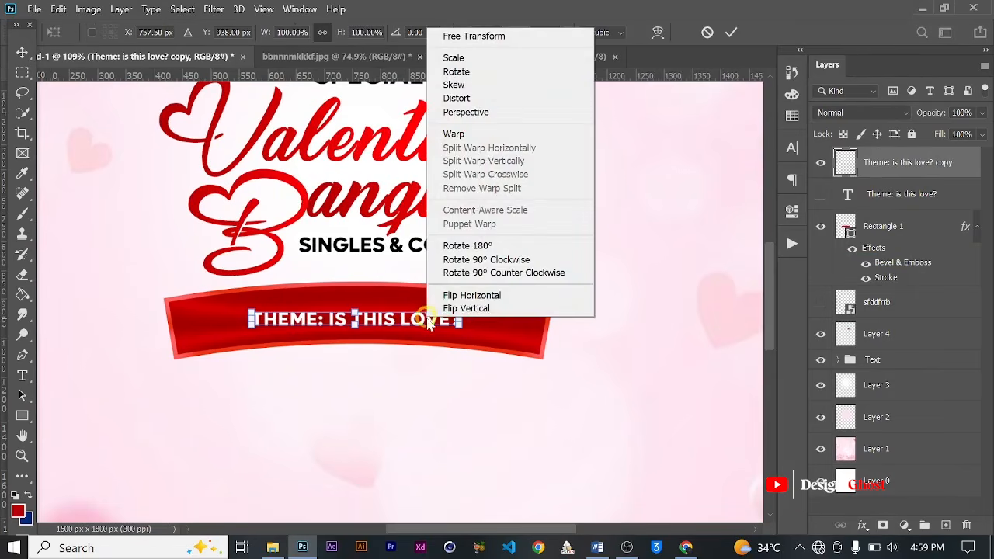
left_click(485, 135)
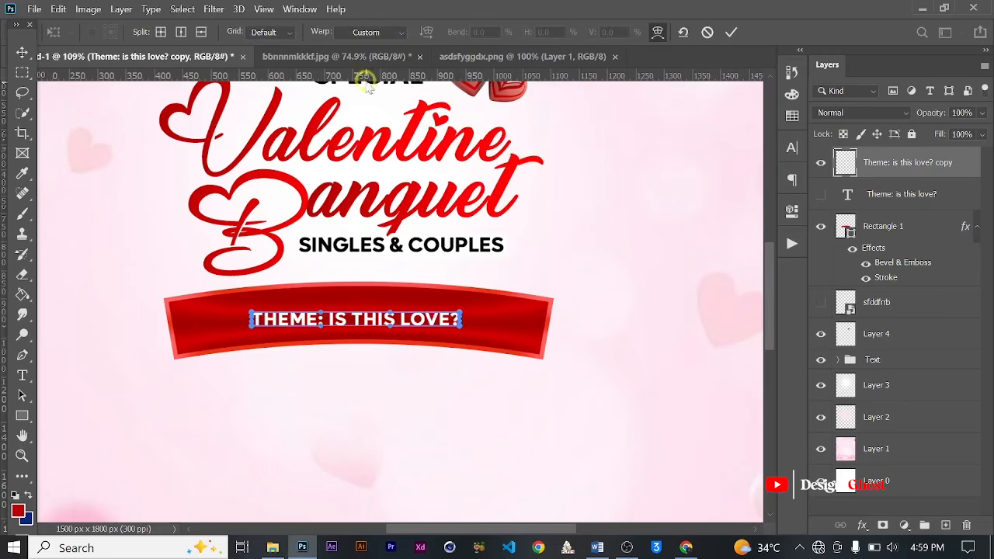
left_click(390, 35)
left_click(362, 69)
left_click_drag(355, 271, 355, 312)
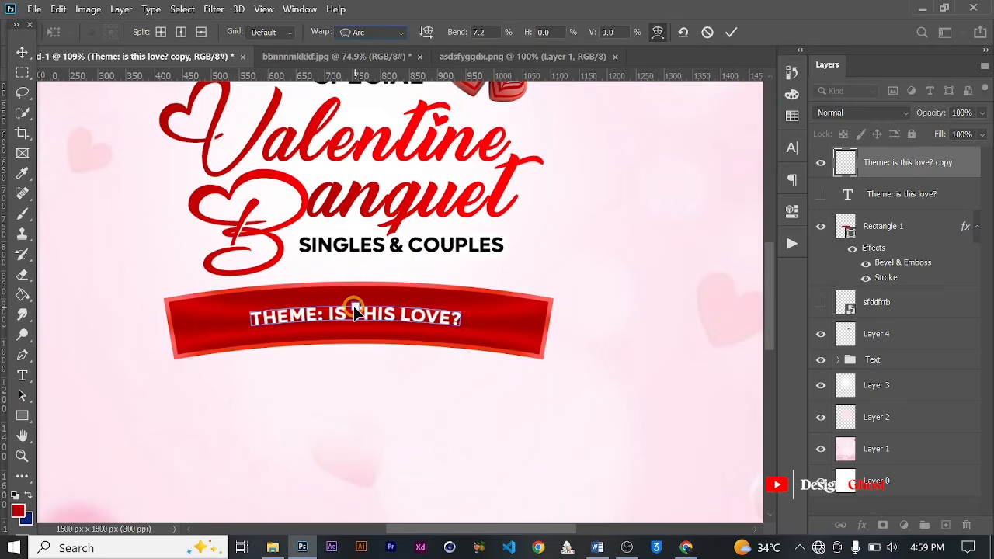
left_click(731, 32)
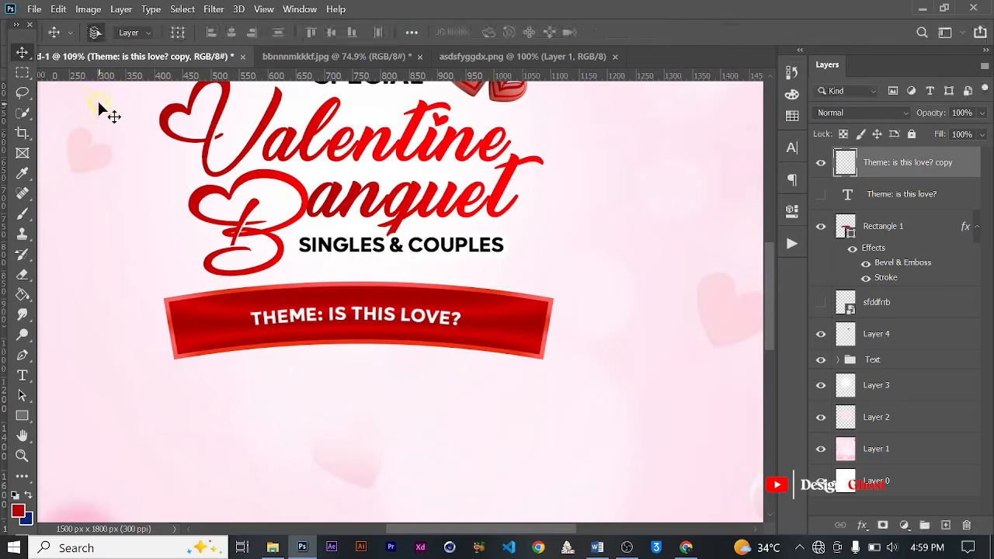
Step: Scale the warped theme text up slightly on the red banner, to about 103% of its size
scroll(430, 362, "down", 3)
key("ctrl+t")
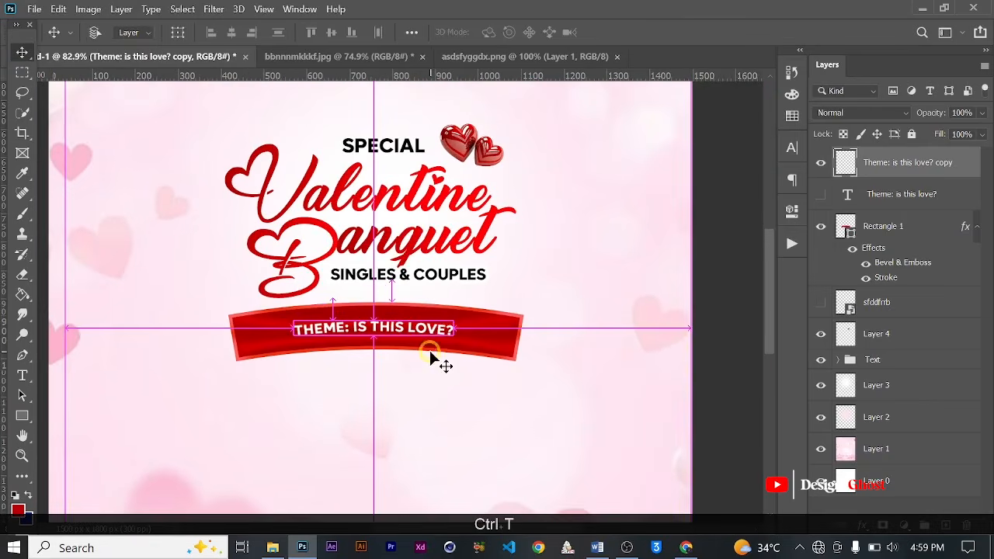
scroll(461, 317, "up", 2)
left_click_drag(461, 315, 464, 315)
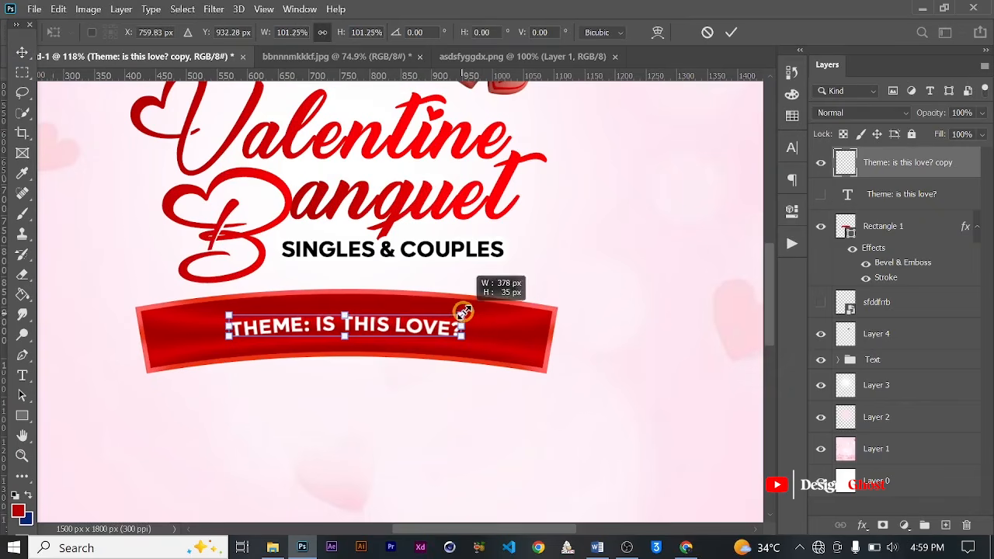
left_click_drag(229, 311, 225, 313)
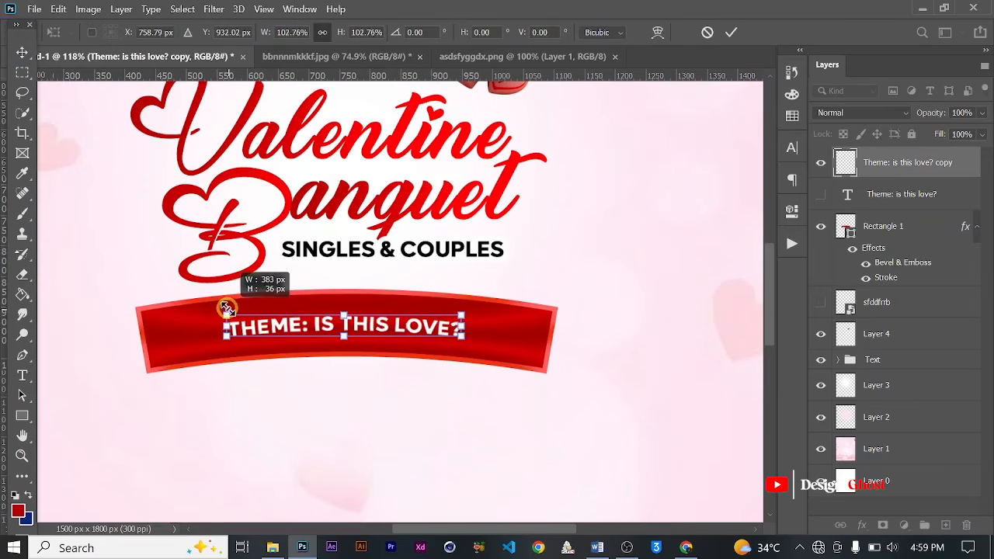
key("Return")
Step: Group the banner rectangle with both theme text layers and name the group Theme
key("ctrl+0")
scroll(400, 332, "up", 5)
scroll(399, 332, "down", 3)
scroll(399, 332, "down", 4)
scroll(440, 315, "down", 1)
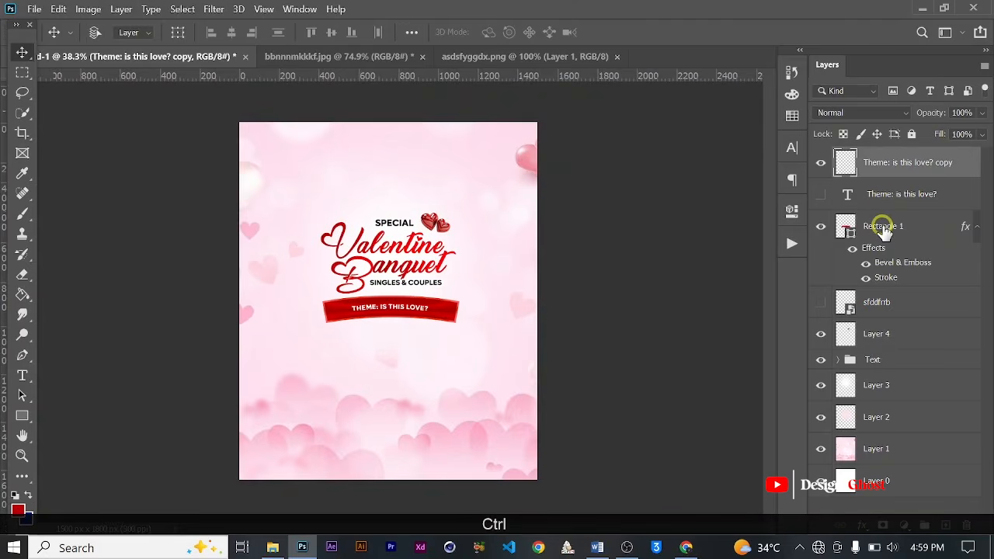
left_click(884, 227, "ctrl+shift")
key("ctrl+g")
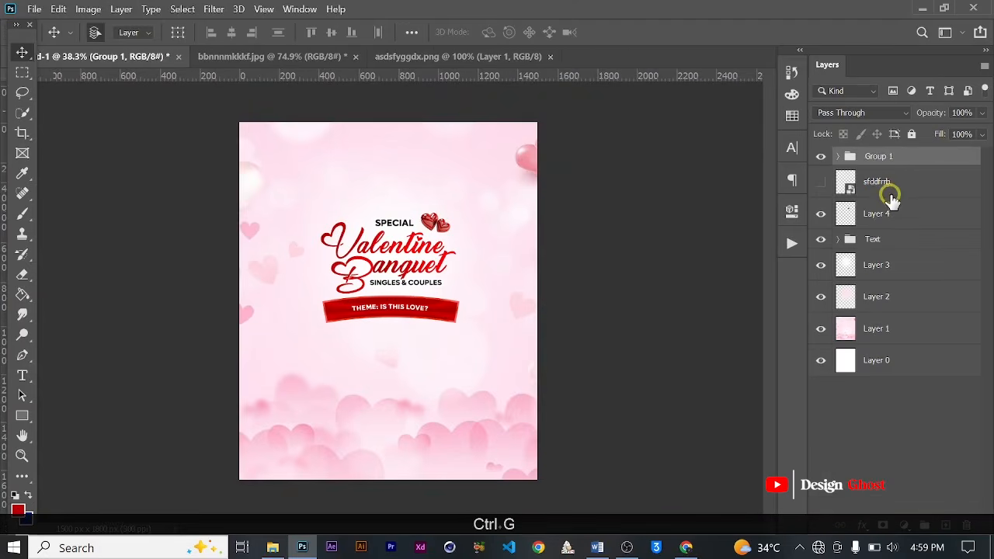
double_click(876, 156)
type("Them")
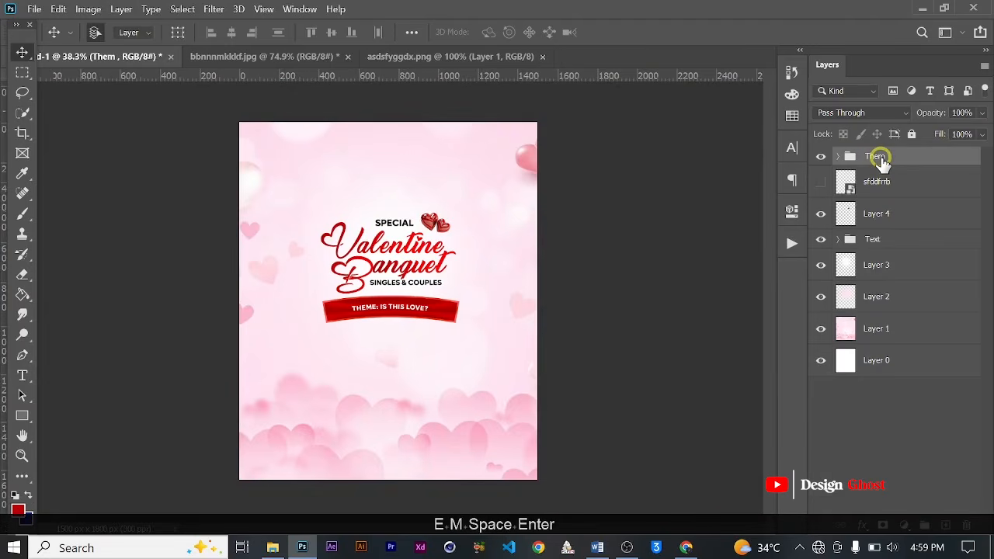
double_click(882, 157)
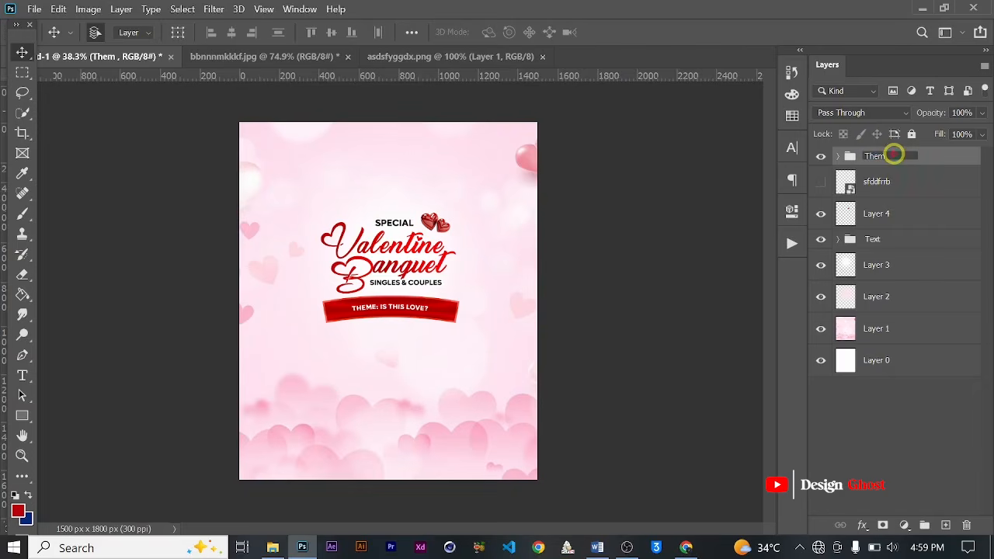
key("BackSpace")
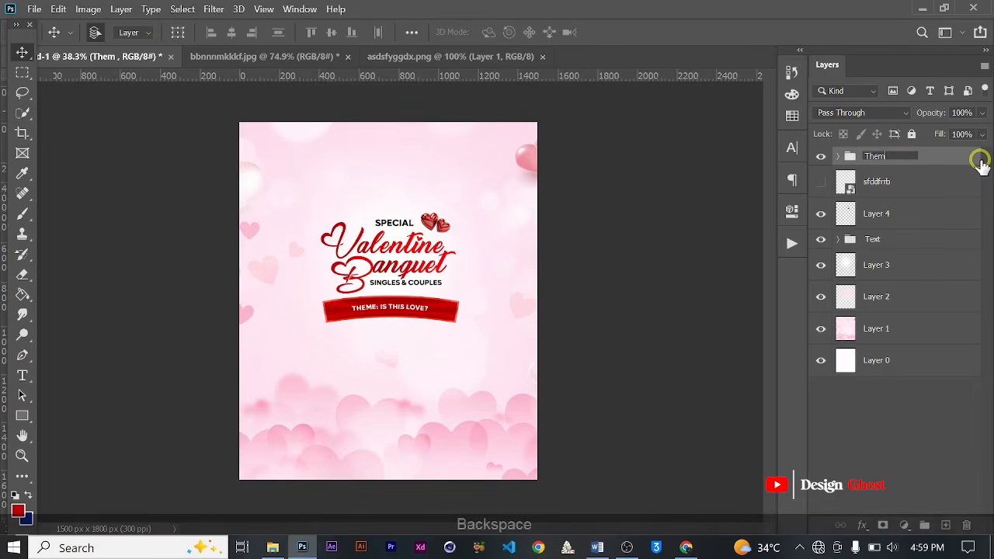
type("me")
key("Return")
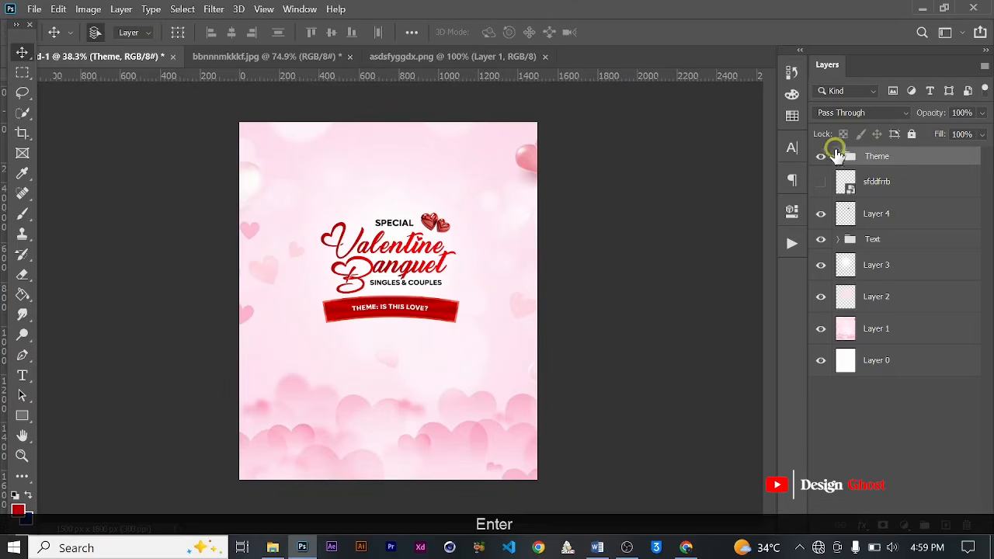
Step: Show the hidden sfddfrrb line-art hearts layer and start a free transform on it
left_click(821, 183)
left_click(952, 184)
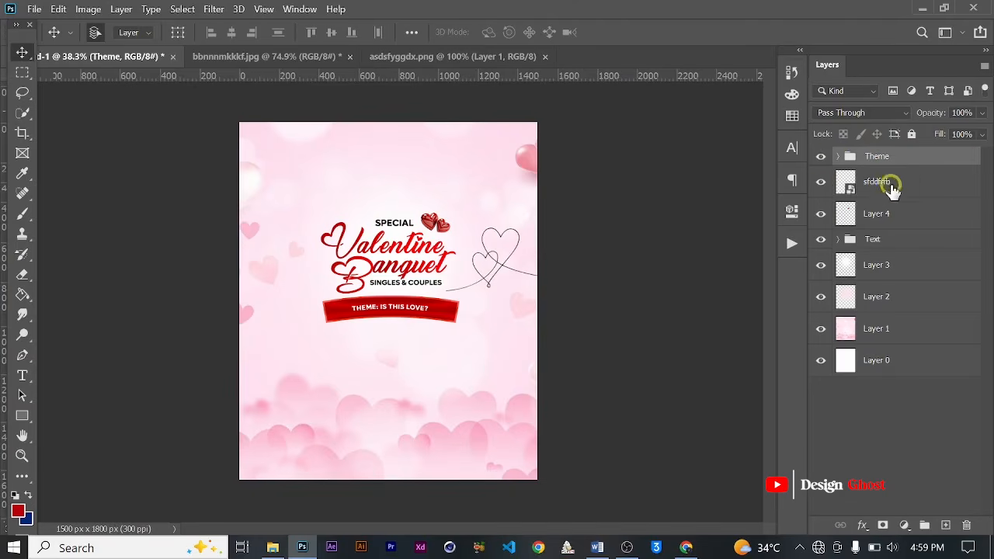
scroll(472, 303, "up", 3)
key("ctrl+t")
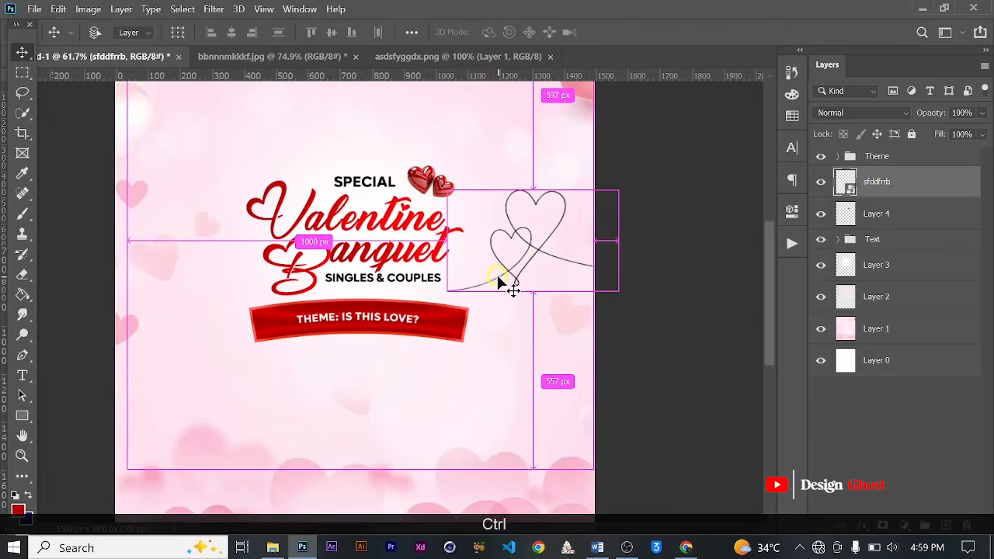
Step: Move the line-art hearts closer to the Valentine Banquet title, about 51 px sideways and 40 px down
scroll(547, 228, "up", 1)
left_click_drag(549, 228, 531, 250)
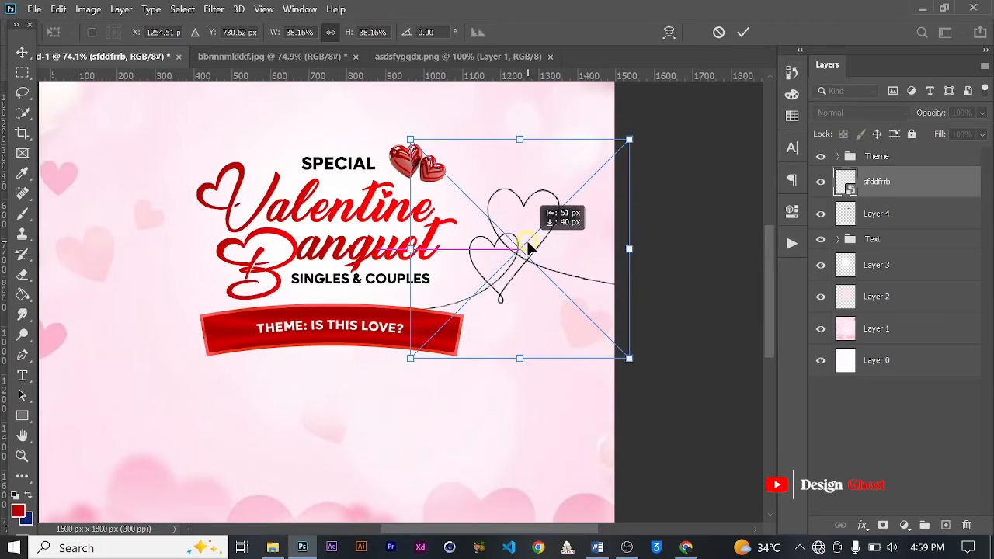
key("Return")
key("ctrl+0")
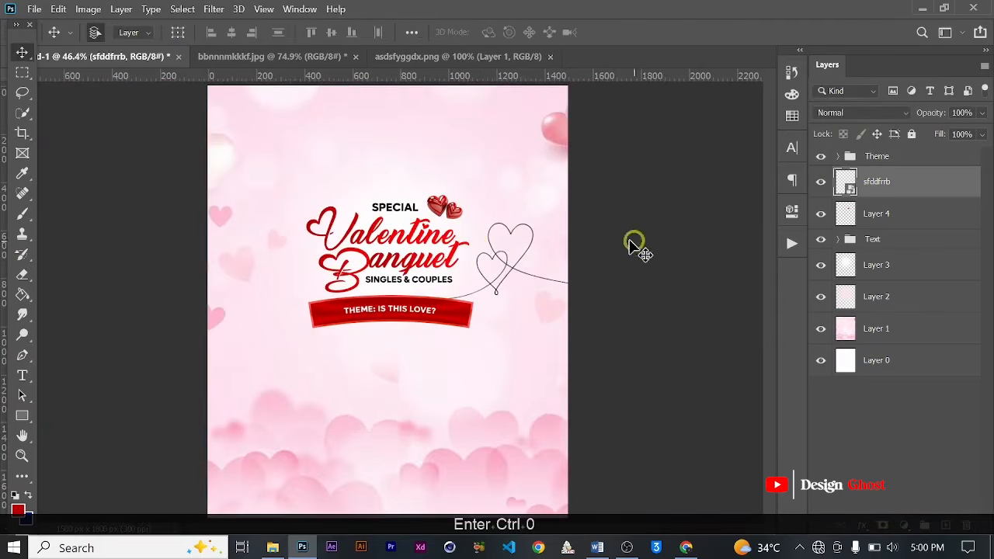
scroll(461, 243, "up", 2)
scroll(469, 241, "down", 3)
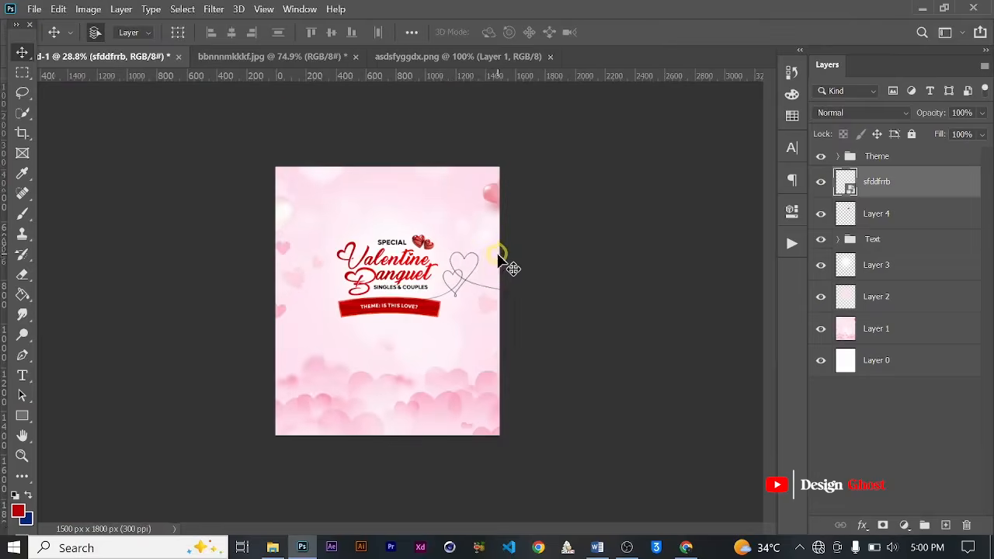
scroll(459, 348, "up", 3)
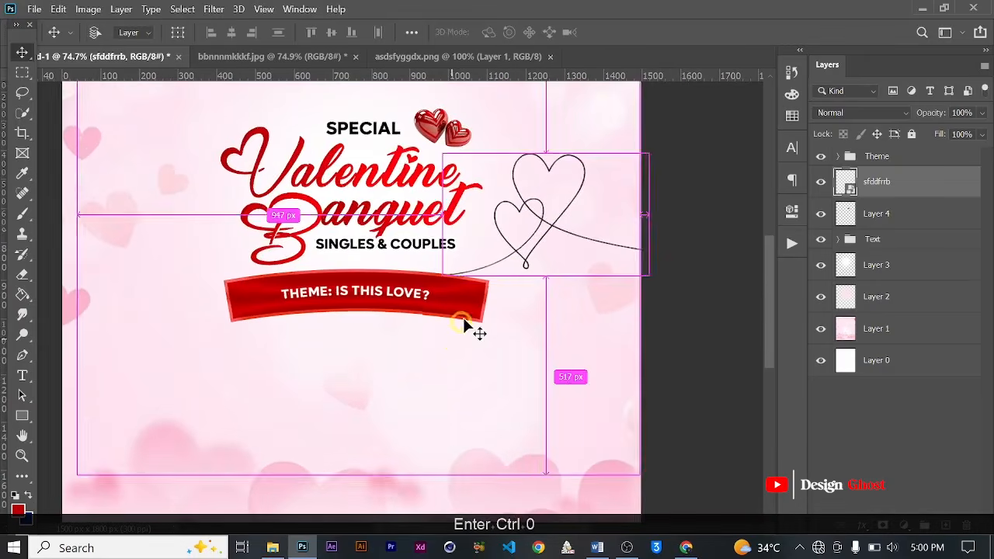
scroll(462, 331, "down", 1)
scroll(458, 322, "down", 1)
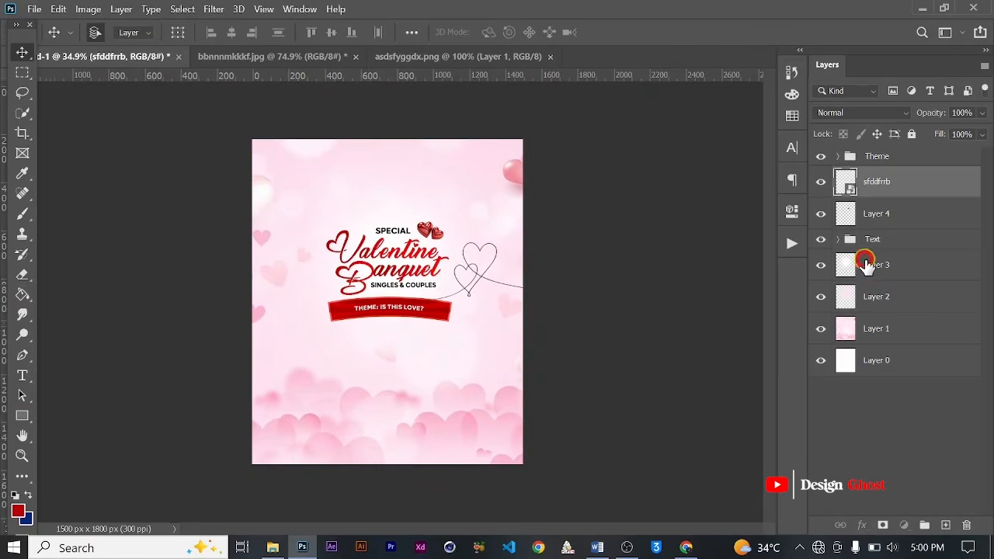
Step: Place the 2334gfb hearts image from the Valentine folder into the poster, directly above Layer 3
left_click(860, 265)
left_click(273, 548)
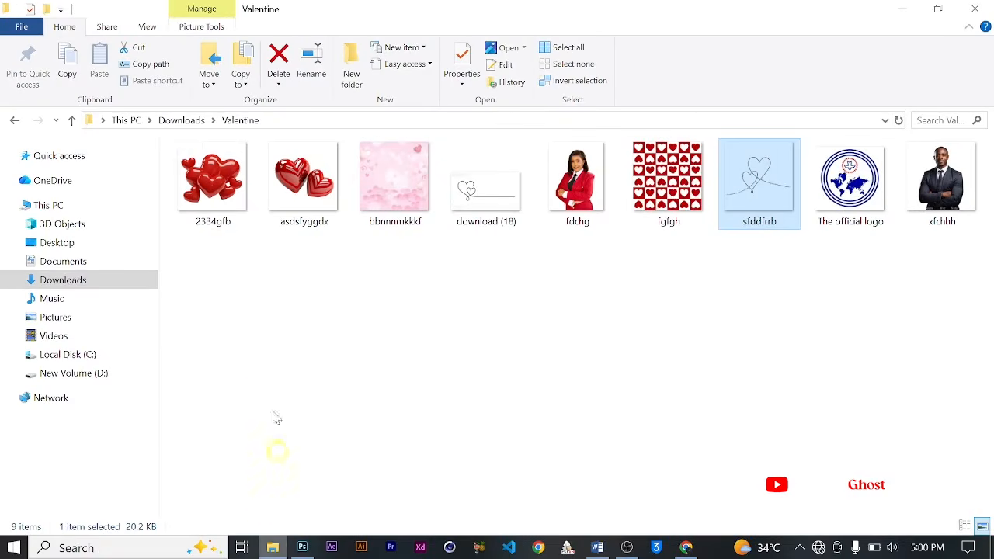
left_click(217, 186)
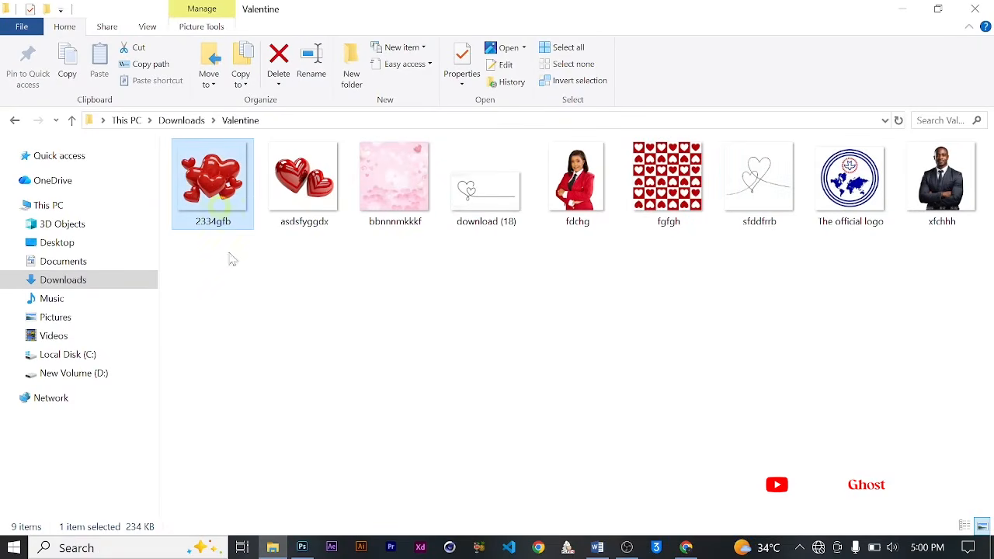
left_click_drag(307, 552, 414, 208)
left_click_drag(396, 264, 539, 334)
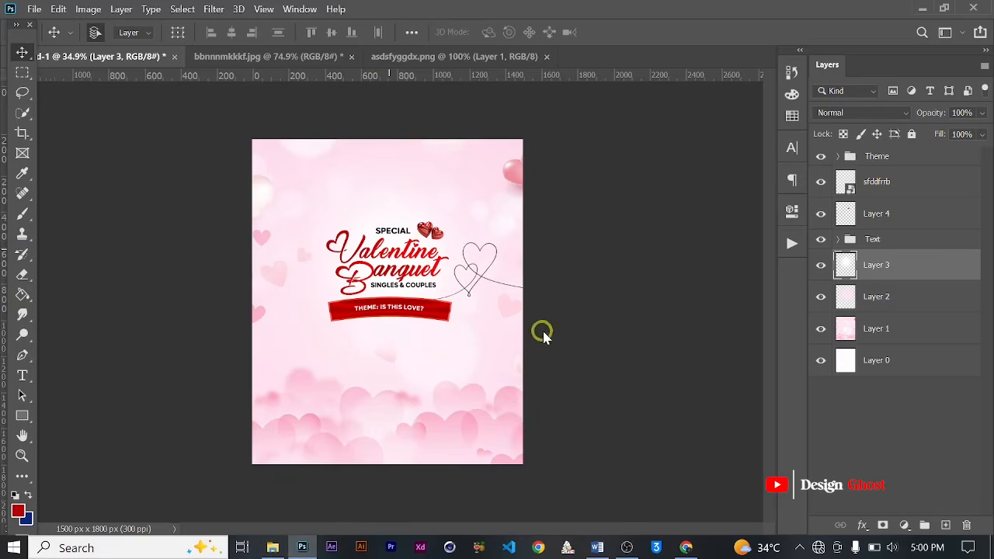
Step: Scale the placed red hearts to about 25.7% and position them partly off the poster's upper left edge
left_click_drag(523, 162, 248, 206)
key("ctrl+plus")
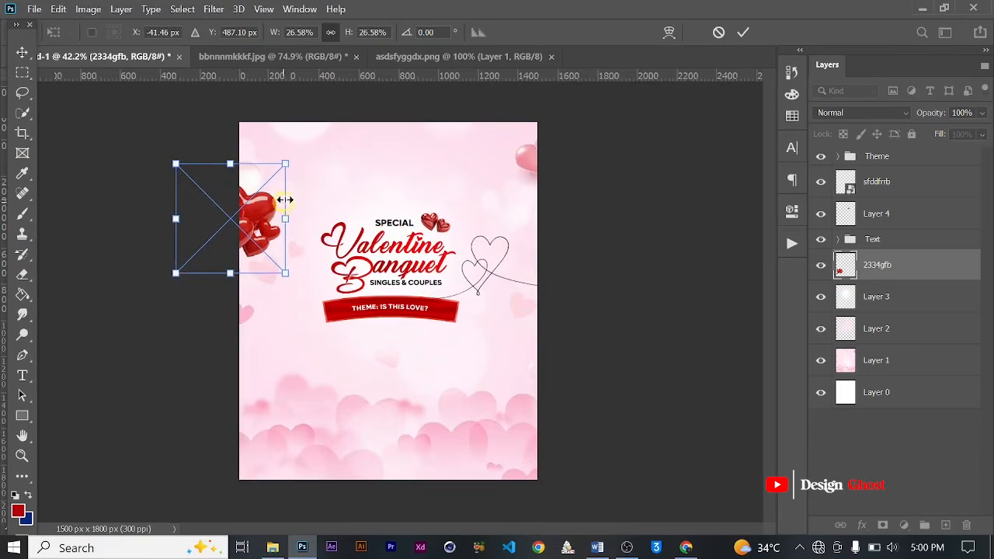
scroll(281, 207, "up", 1)
left_click_drag(281, 147, 277, 152)
key("Return")
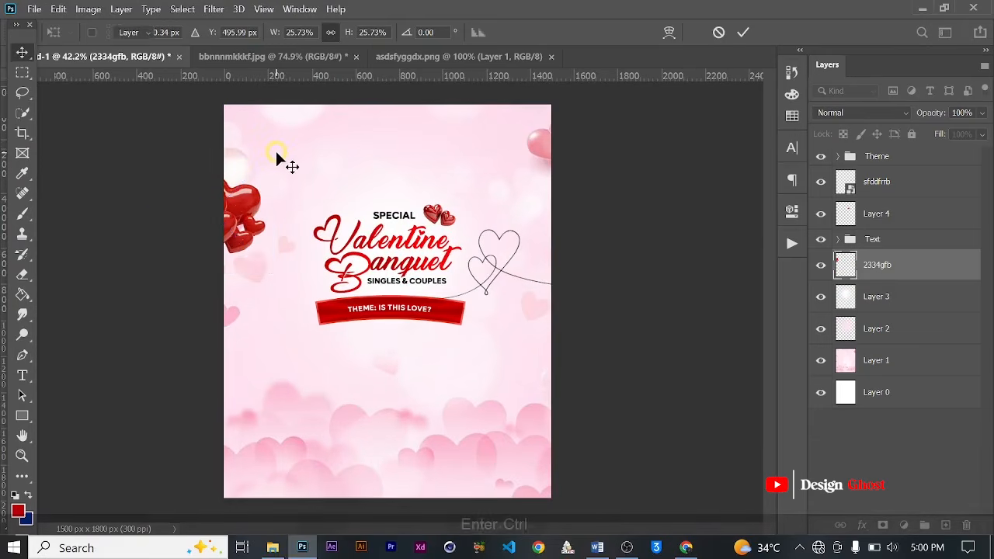
key("ctrl+0")
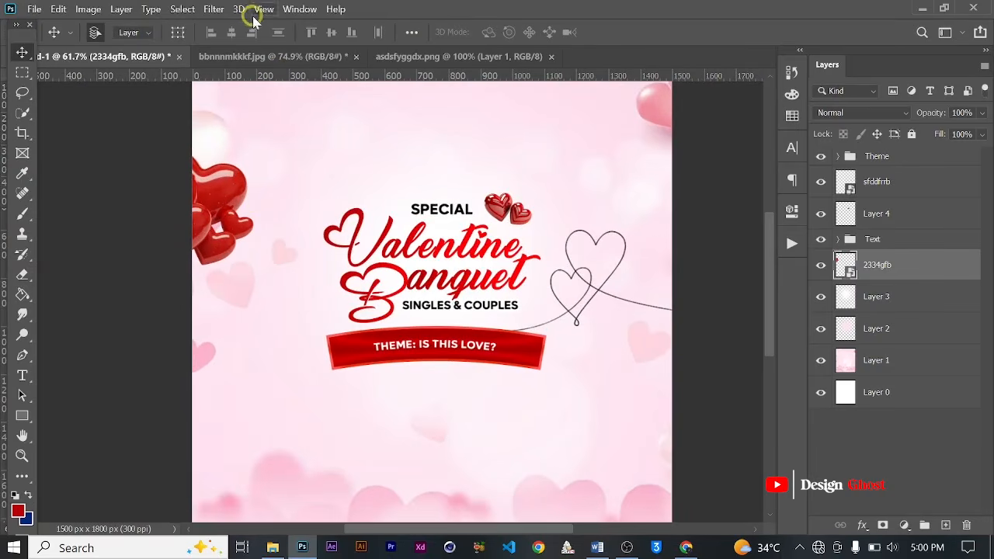
Step: Apply a Path Blur to the red hearts layer with a longer curved blur path and a speed of 61%
left_click(213, 11)
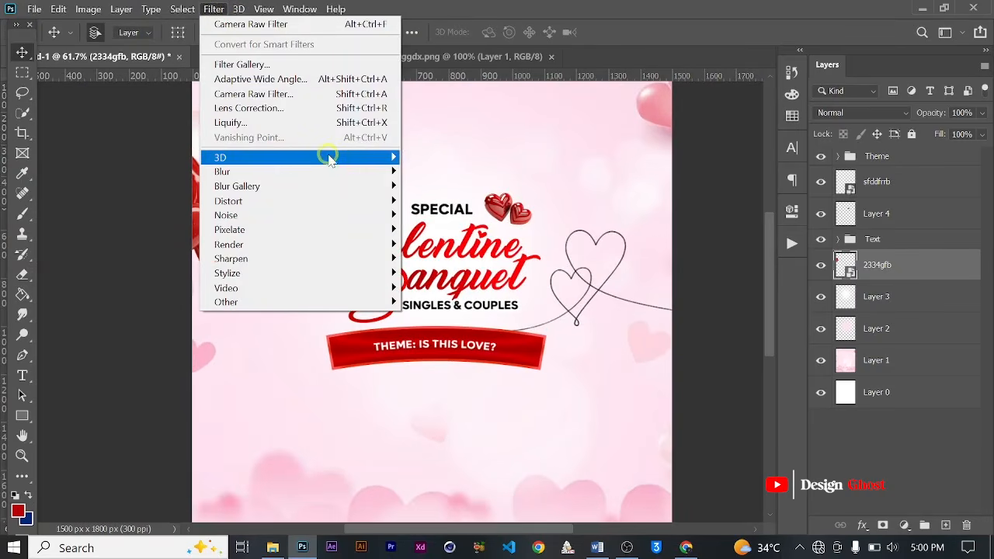
mouse_move(322, 188)
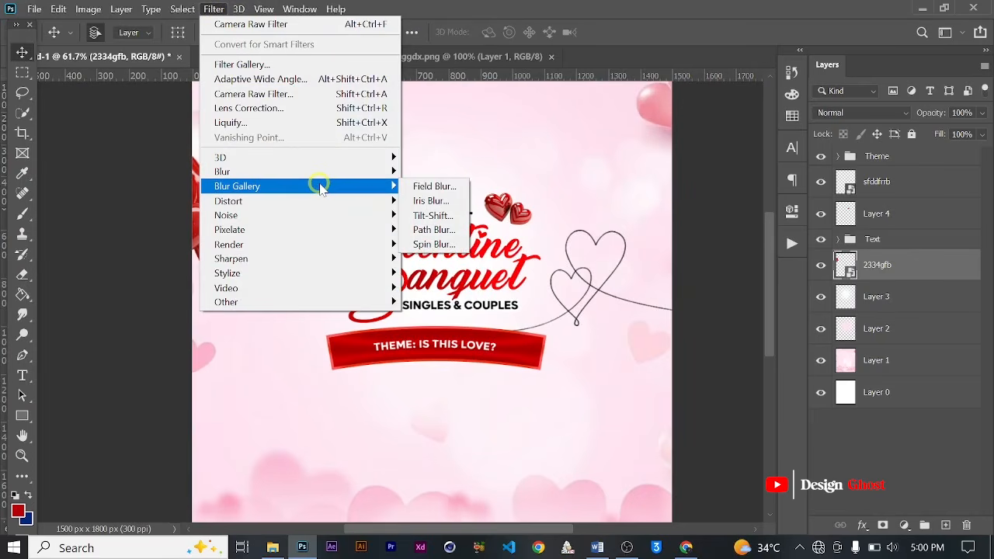
left_click(433, 229)
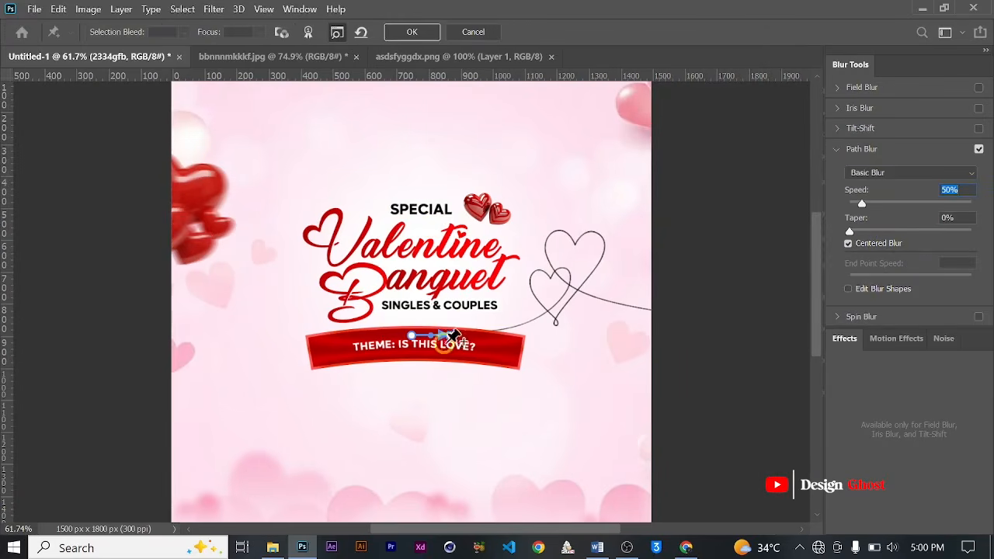
left_click_drag(519, 336, 530, 333)
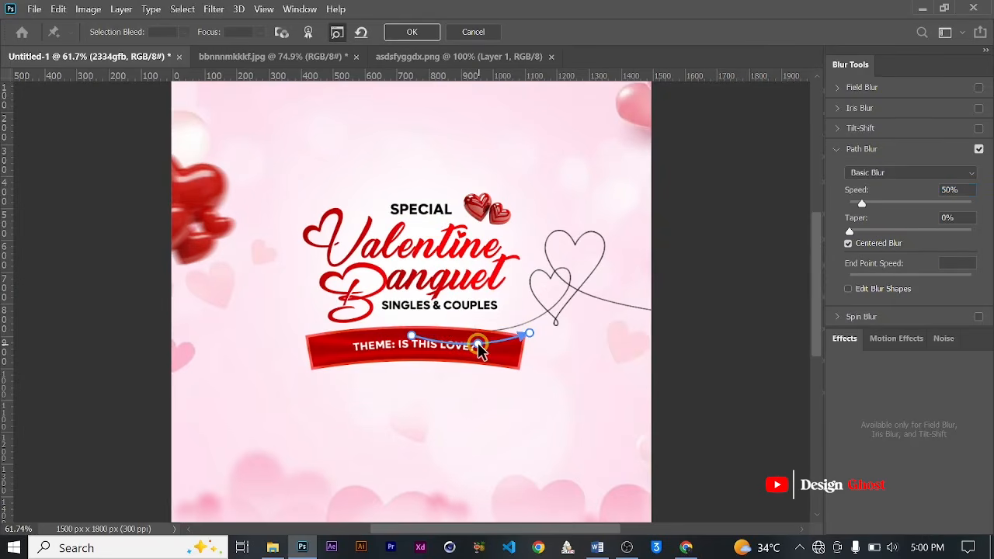
left_click_drag(878, 205, 882, 208)
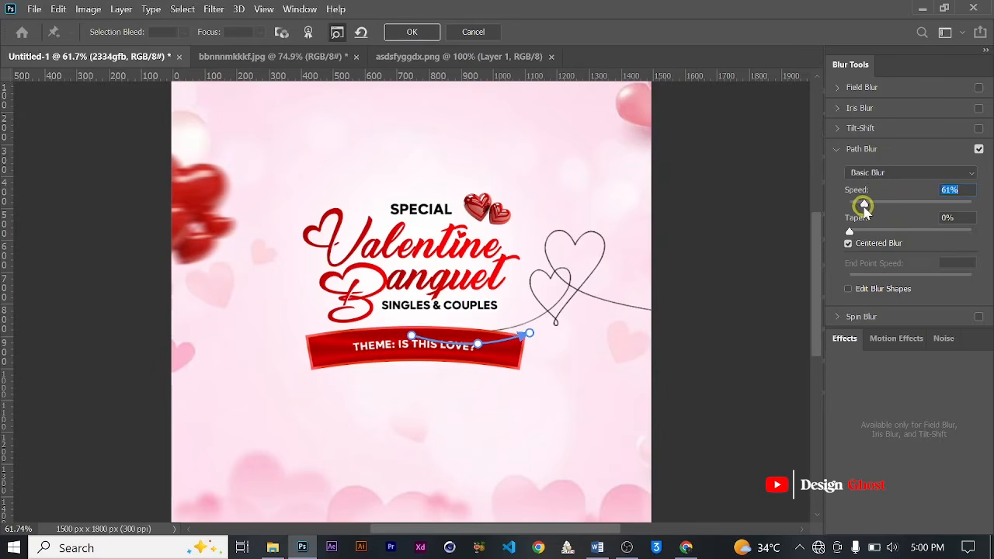
left_click(412, 32)
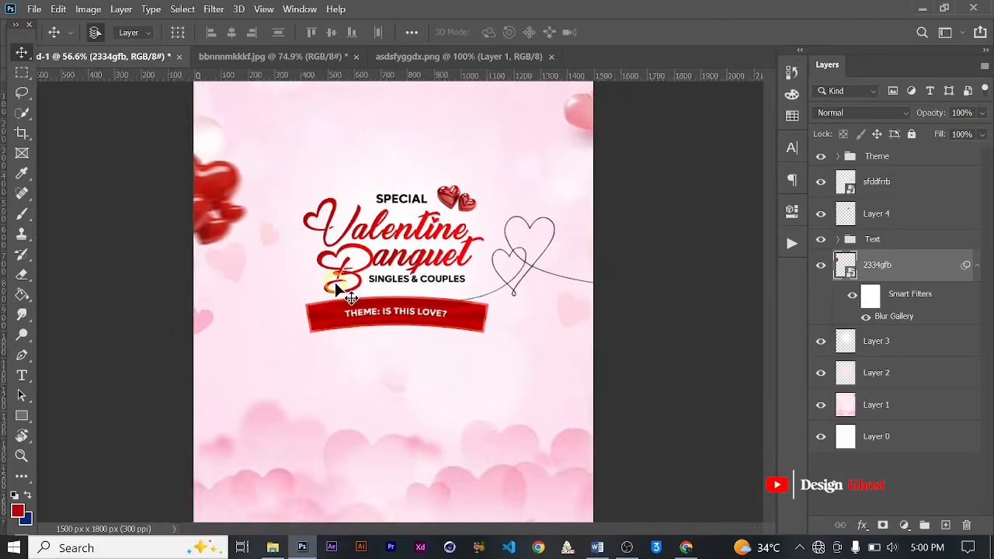
key("Return")
key("ctrl+0")
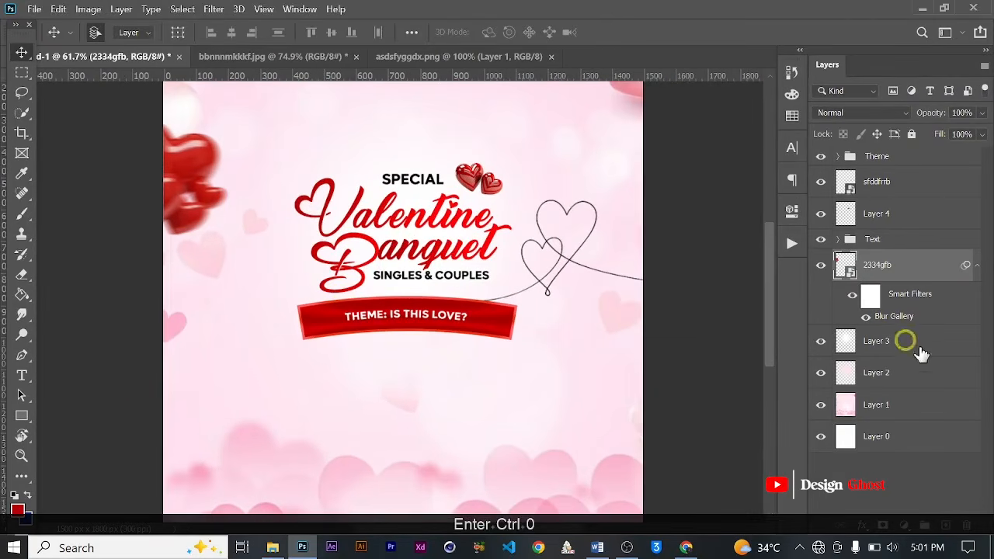
Step: Group the layers from 2334gfb down to Layer 1 and name the group Background
key("shift")
left_click(905, 417, "shift")
key("ctrl+g")
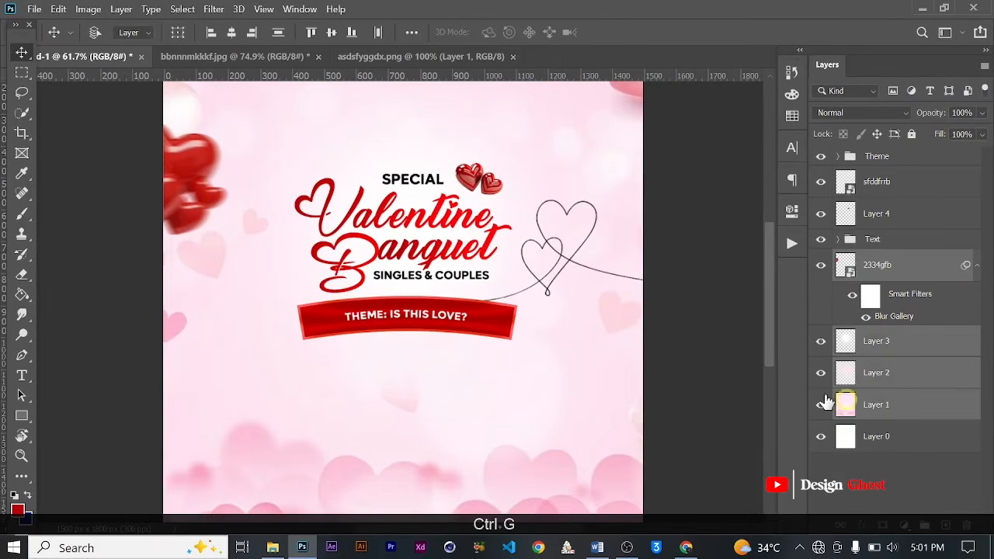
type("Background")
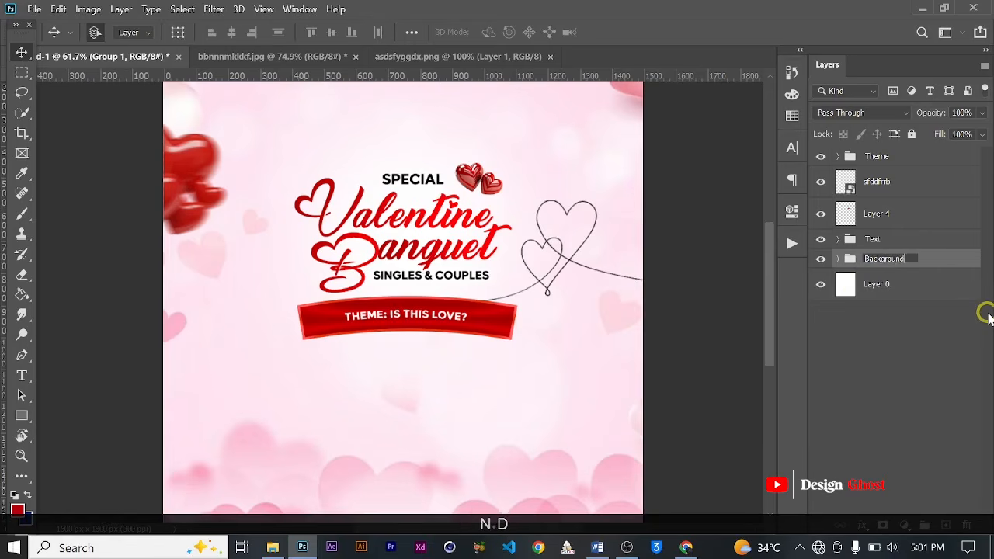
key("Return")
Step: Place The official logo image from the Valentine folder into the poster, above the Background group
scroll(643, 296, "down", 3)
key("ctrl+0")
scroll(371, 226, "up", 2)
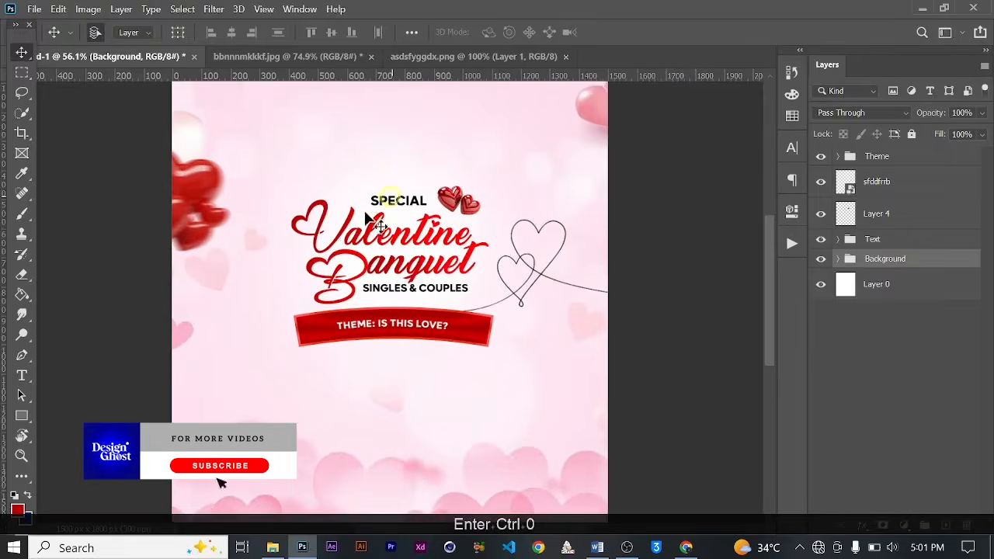
left_click(273, 547)
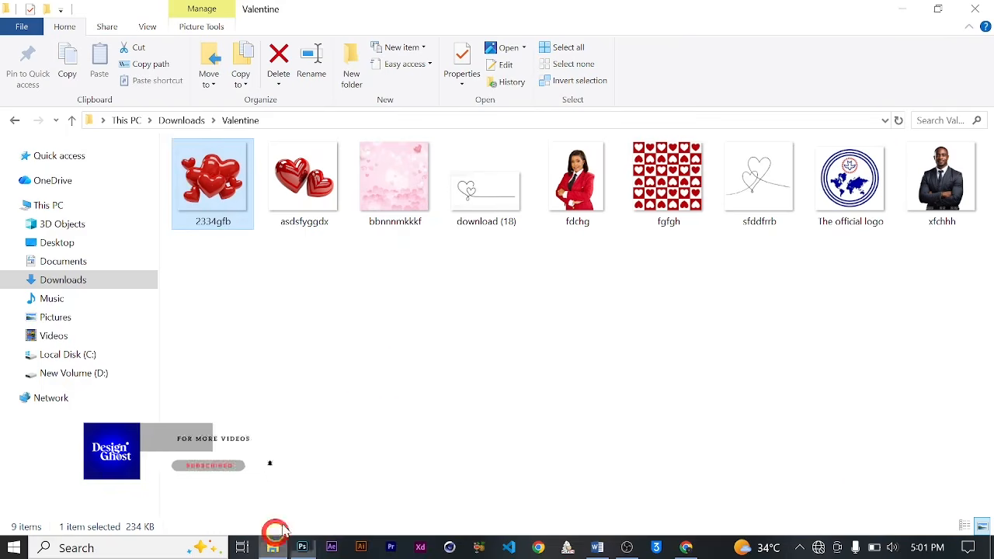
left_click(851, 184)
left_click_drag(301, 550, 403, 168)
mouse_move(381, 134)
left_mouse_down()
mouse_move(577, 7)
mouse_move(389, 147)
left_mouse_up()
scroll(388, 140, "down", 4)
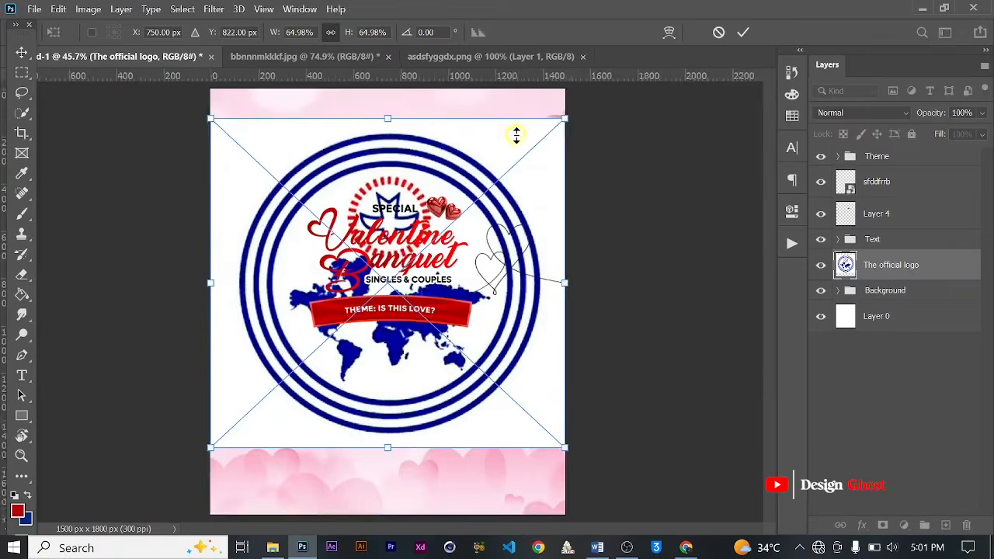
Step: Scale the logo to about 6.9% and position it near the poster's top, above and left of the title
left_click_drag(550, 133, 415, 360)
scroll(382, 159, "up", 2)
scroll(441, 280, "up", 1)
left_click_drag(448, 275, 392, 335)
left_click_drag(366, 377, 403, 332)
scroll(403, 332, "up", 1)
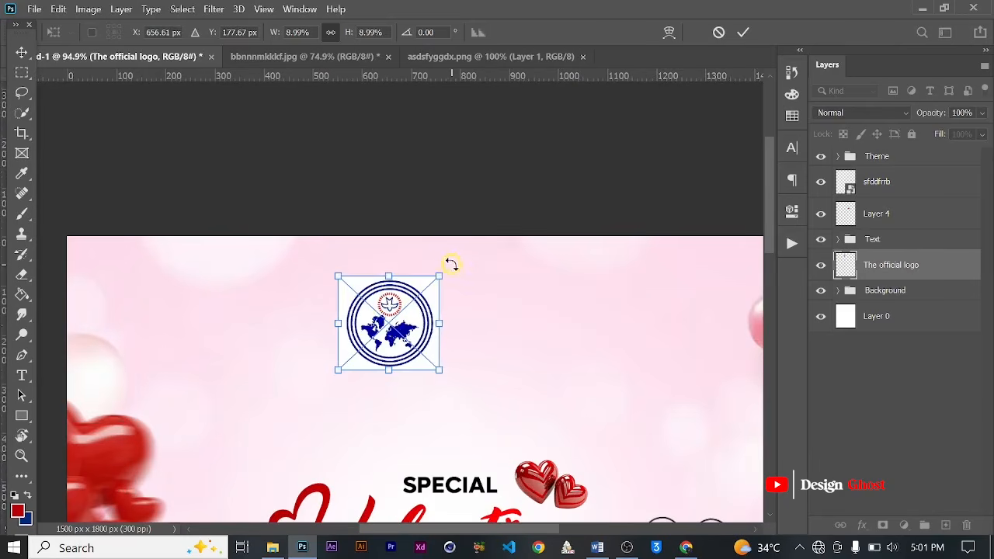
left_click_drag(439, 273, 418, 295)
key("Return")
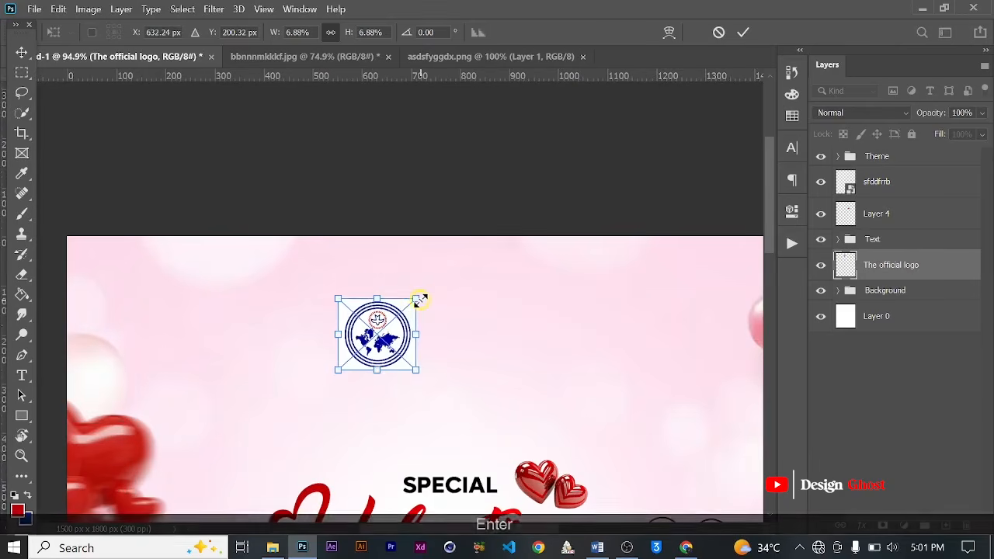
scroll(420, 299, "up", 1)
scroll(420, 299, "up", 1)
left_click(743, 32)
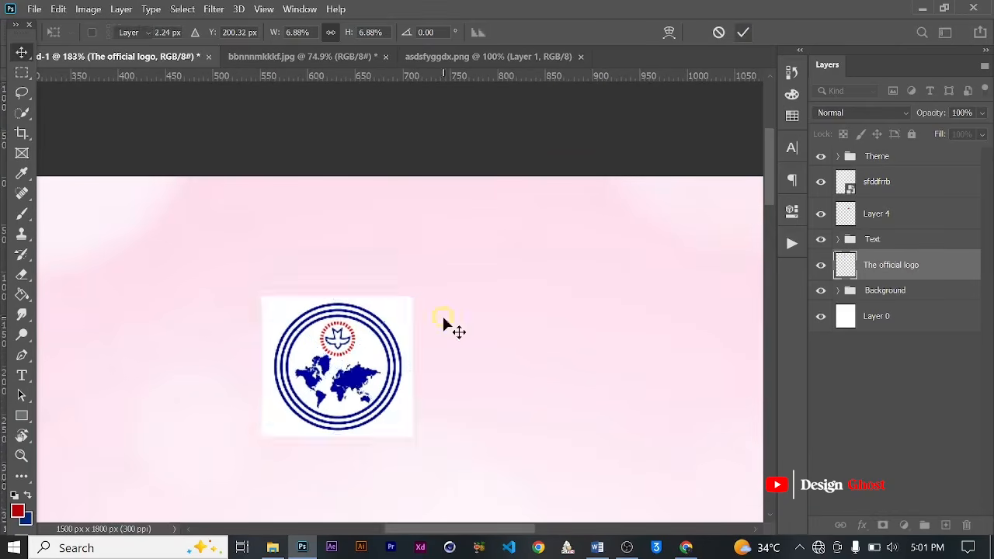
Step: Rasterize the logo layer and remove the white background around the logo with the Magic Eraser tool
key("e")
scroll(330, 353, "down", 1)
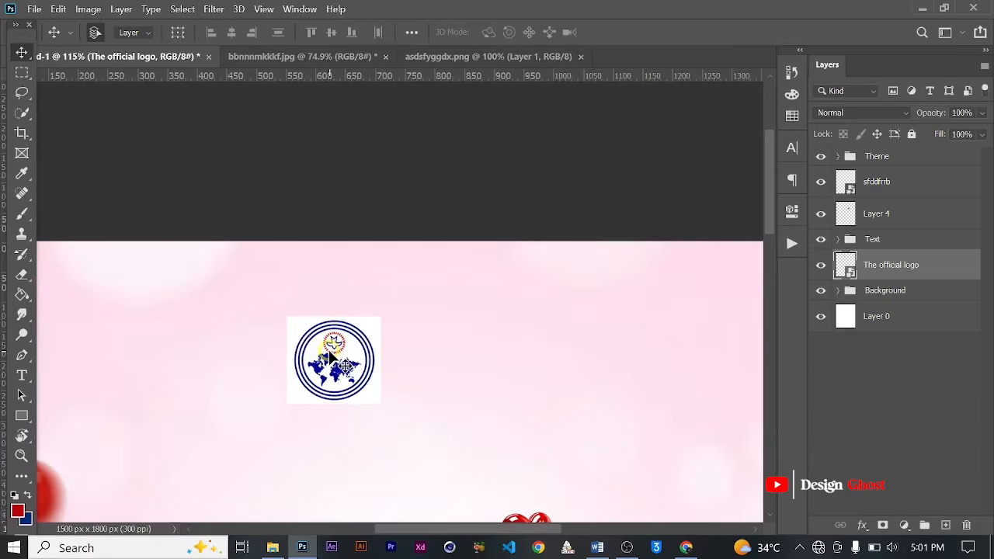
scroll(367, 331, "up", 1)
left_click_drag(21, 274, 83, 305)
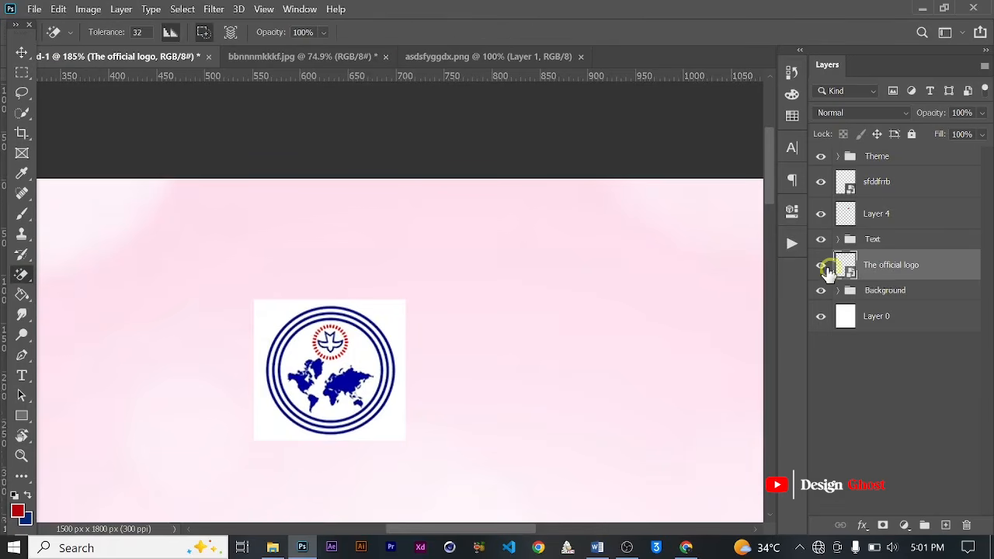
right_click(901, 266)
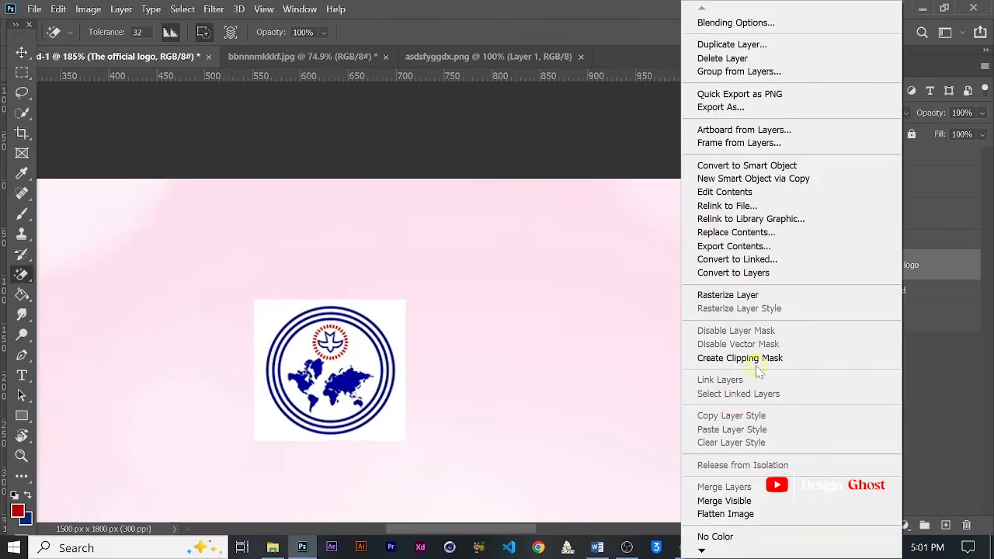
left_click(764, 294)
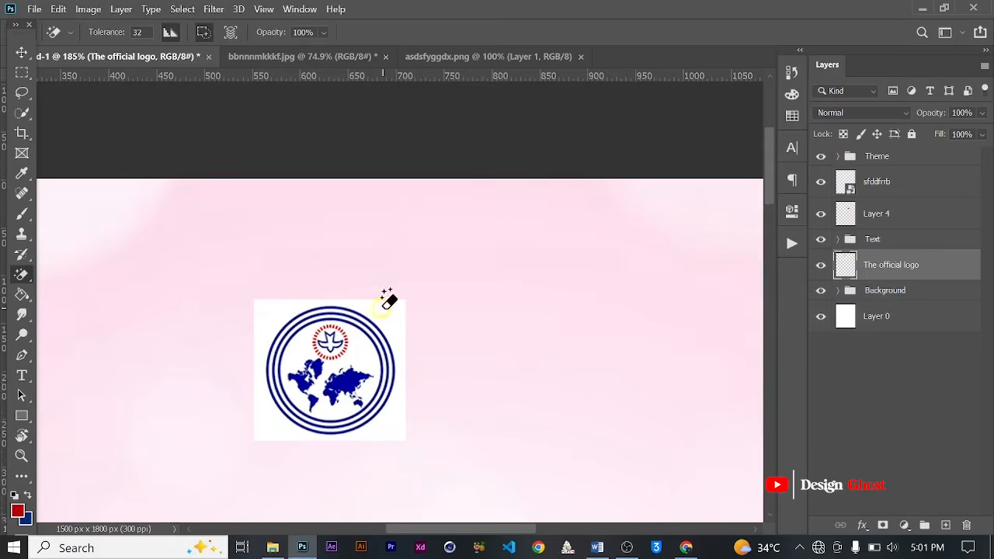
left_click(483, 393)
left_click(21, 52)
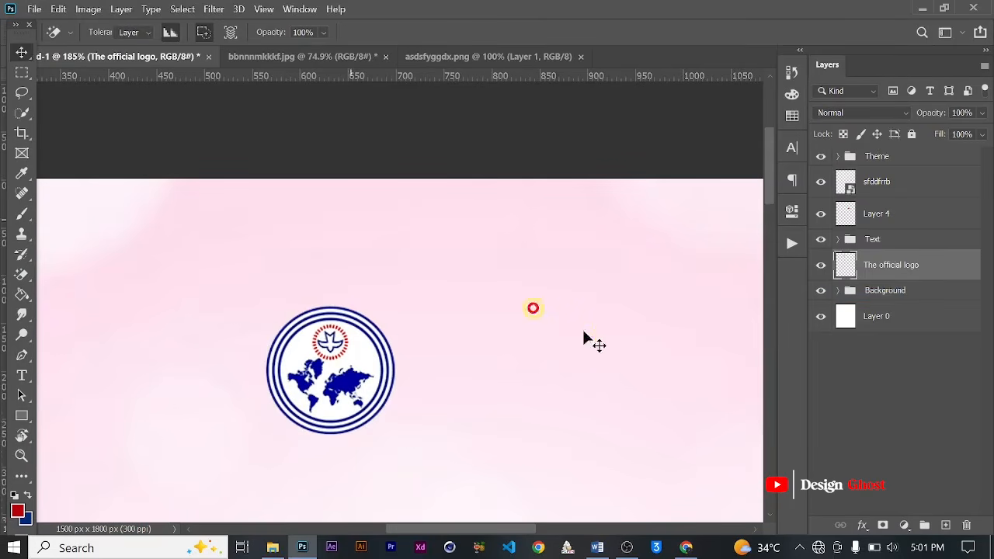
Step: Scale the logo down further to about 74% of its size
scroll(306, 346, "down", 2)
scroll(362, 344, "up", 1)
key("ctrl+t")
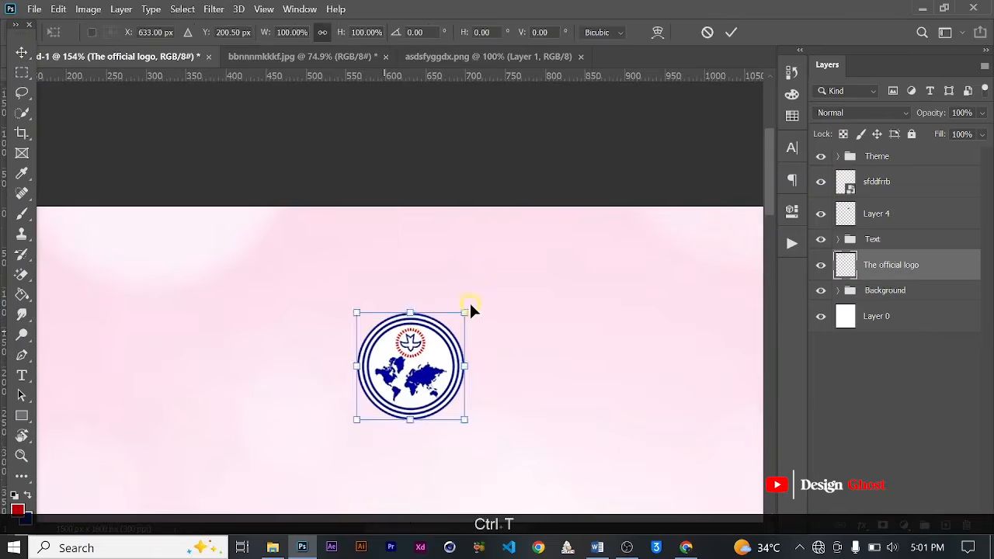
scroll(471, 310, "up", 2)
left_click_drag(472, 313, 446, 355)
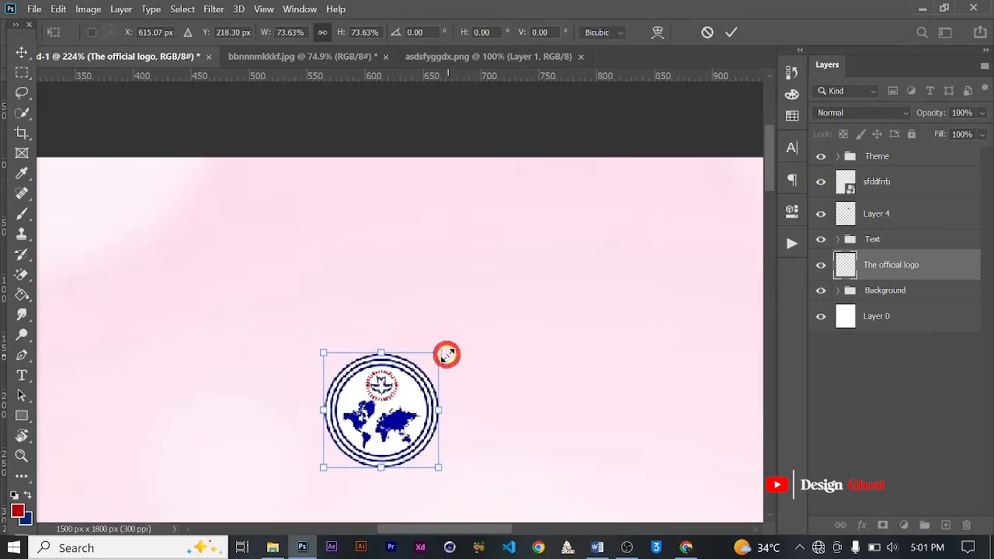
scroll(453, 348, "down", 6)
key("Return")
key("ctrl+0")
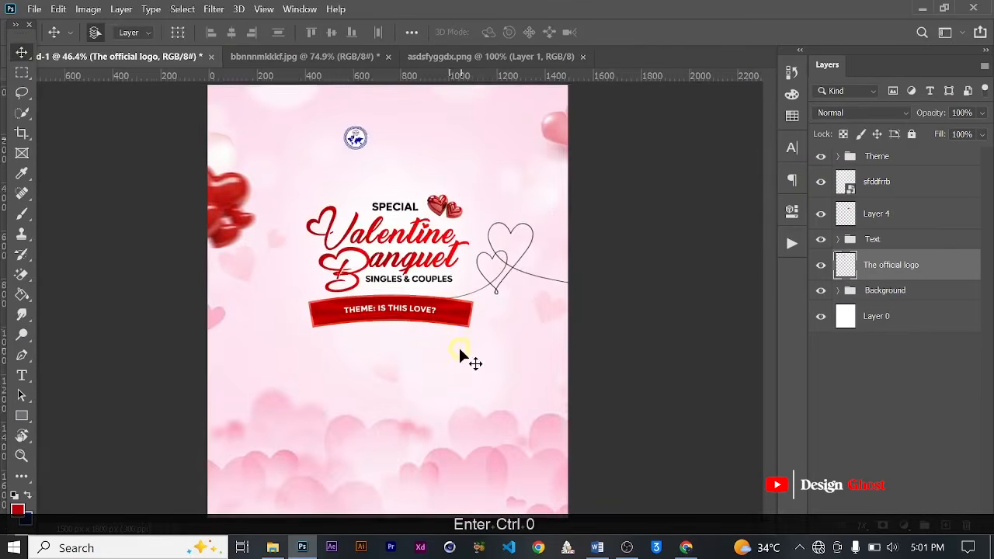
Step: Add a placeholder Lorem Ipsum paragraph text box directly beside the logo at the poster's top
scroll(331, 130, "up", 3)
left_click(22, 376)
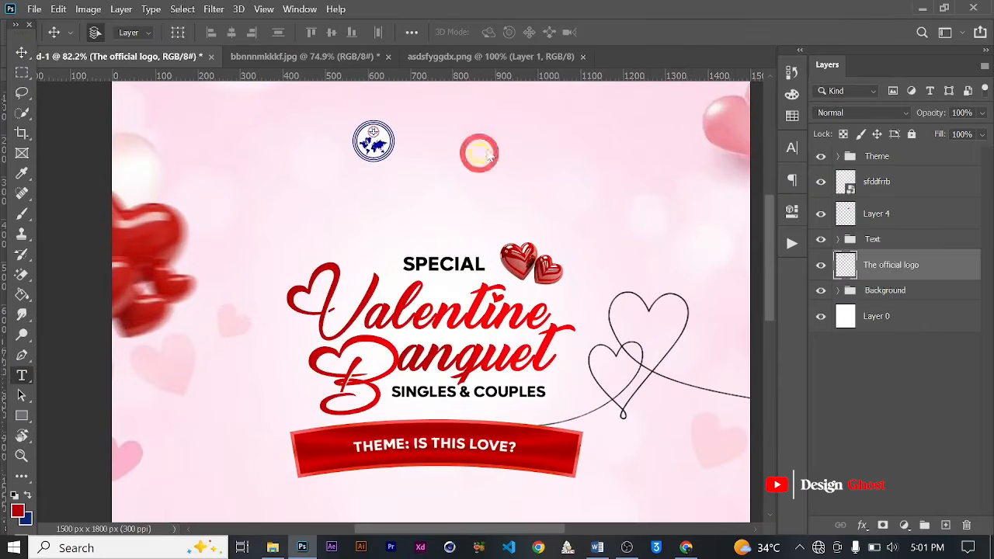
scroll(414, 107, "up", 1)
left_click_drag(390, 116, 621, 168)
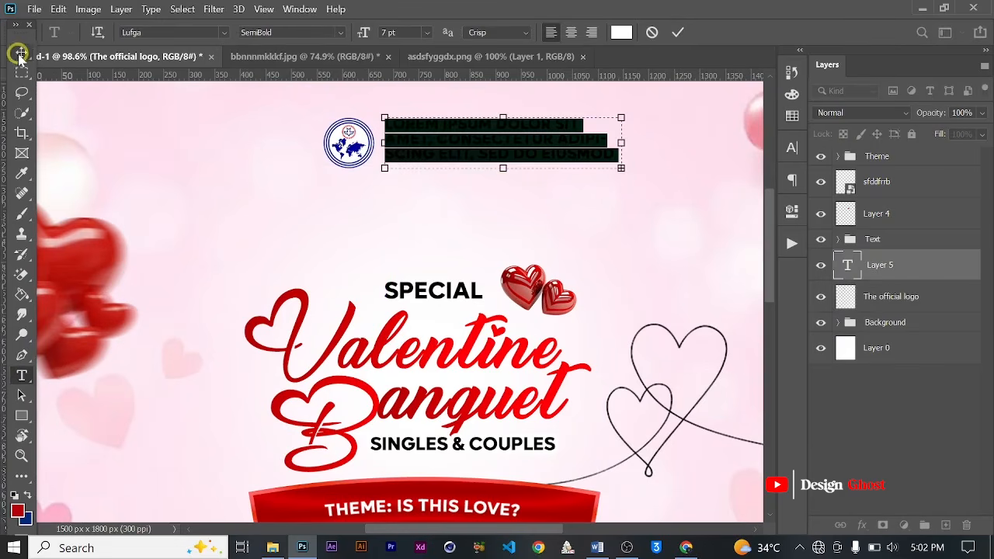
left_click(24, 54)
key("ctrl+plus")
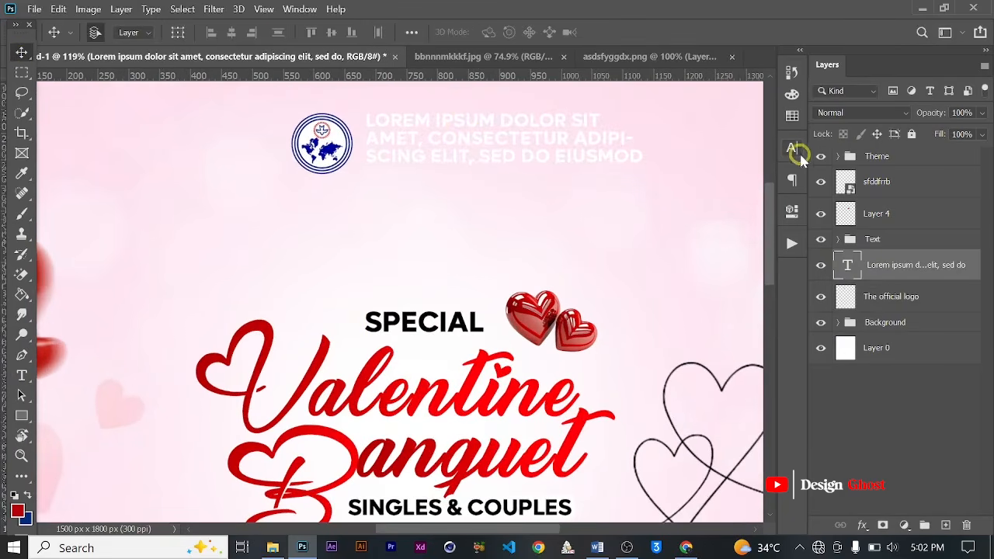
Step: Set the placeholder paragraph's text colour to black
left_click(792, 149)
left_click(751, 236)
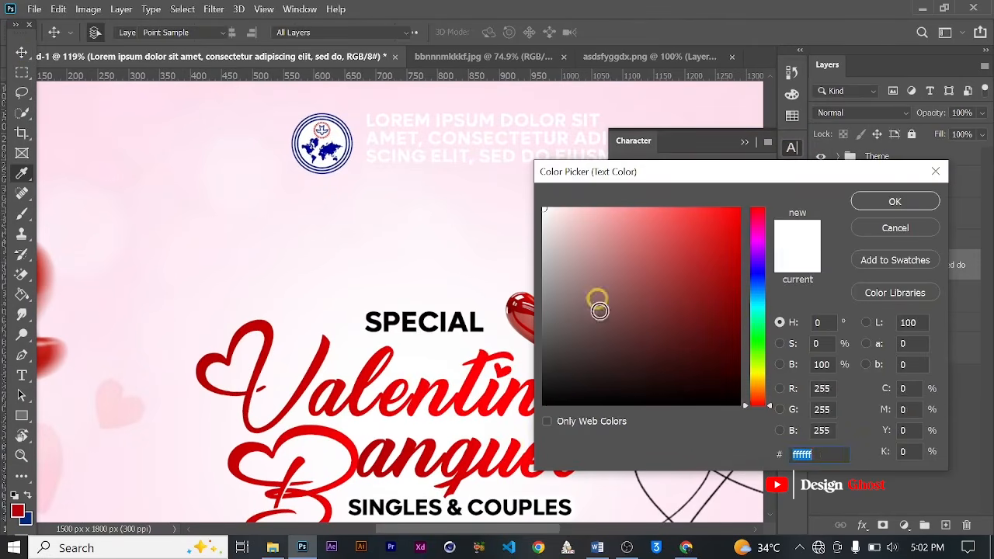
left_click(493, 460)
left_click(895, 201)
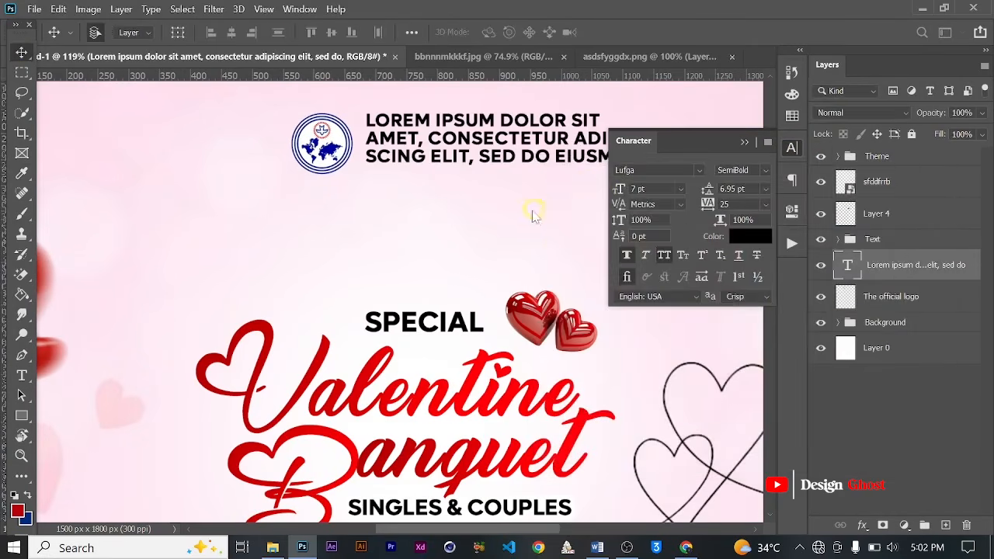
Step: Scale the placeholder paragraph down to a font size of 5.23 pt and keep it beside the logo
scroll(531, 206, "down", 3)
key("ctrl+t")
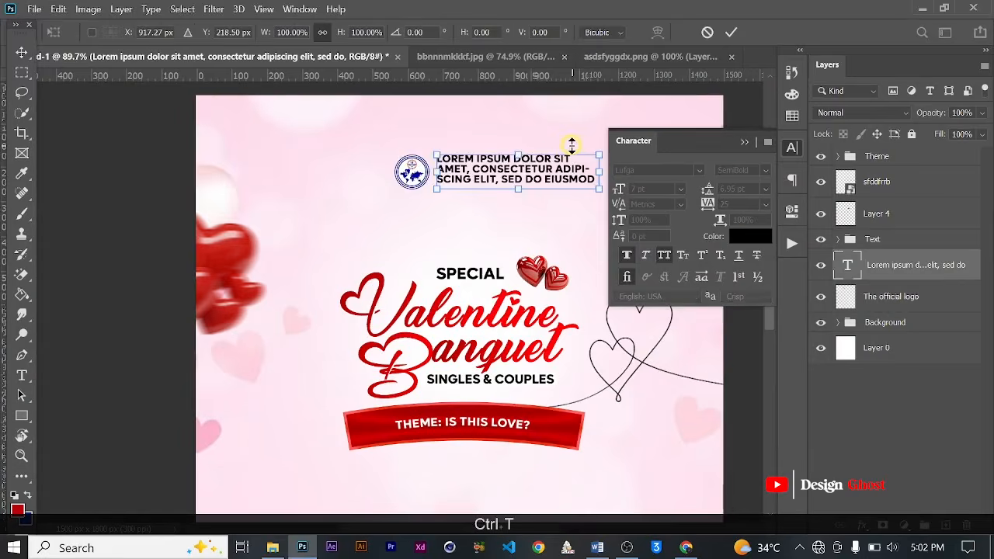
scroll(563, 160, "up", 1)
scroll(531, 170, "down", 4)
scroll(497, 194, "up", 1)
left_click_drag(489, 197, 360, 254)
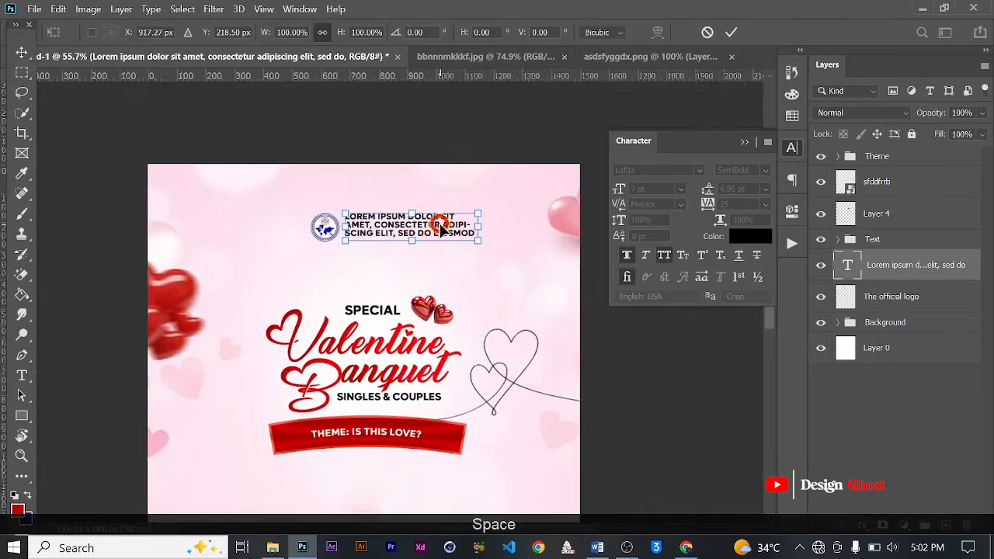
scroll(451, 227, "up", 3)
left_click_drag(473, 206, 450, 208)
key("Return")
key("Up")
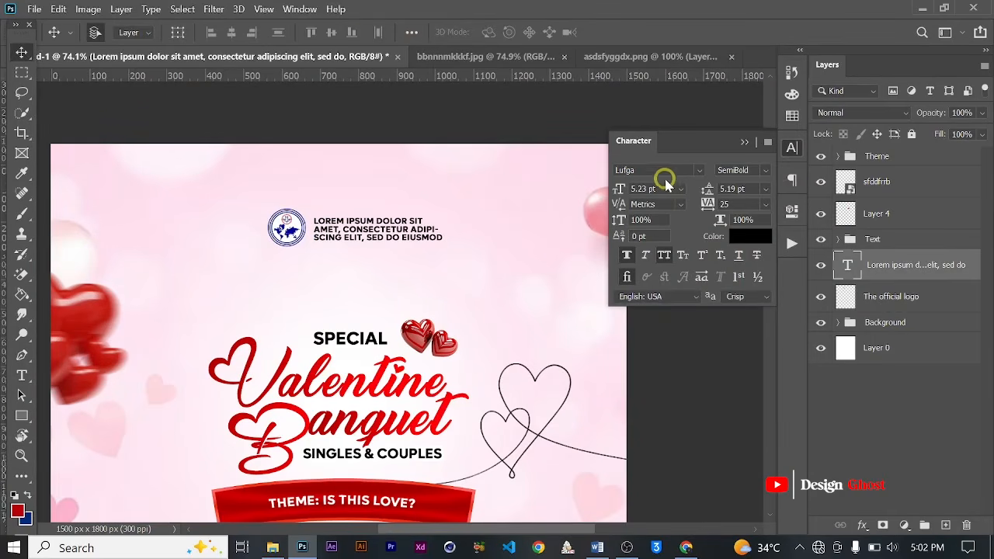
Step: Set the placeholder paragraph's font size to 4.5 pt and nudge it slightly away from the logo
left_click(680, 191)
left_click(669, 188)
type("4.5")
key("Return")
scroll(371, 228, "up", 2)
key("Right")
key("Right")
key("Right")
key("Right")
key("Right")
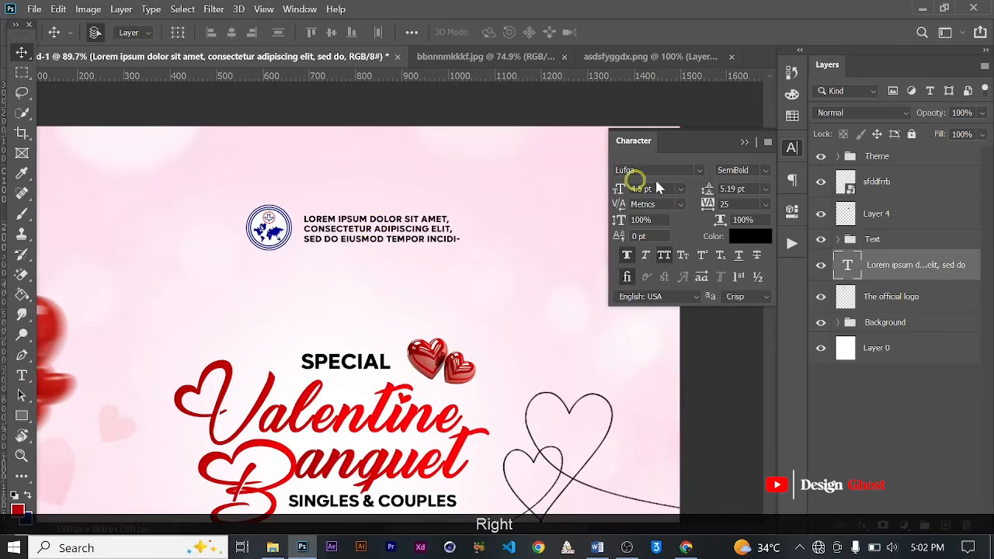
Step: Set the placeholder paragraph's leading to 6 pt and nudge the text up slightly
left_click(734, 190)
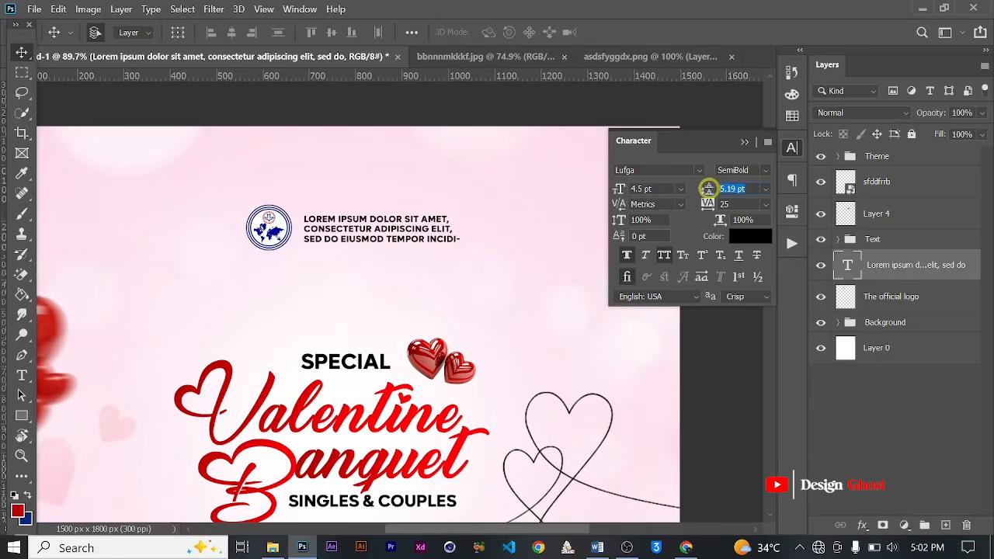
type("6")
key("KP_Enter")
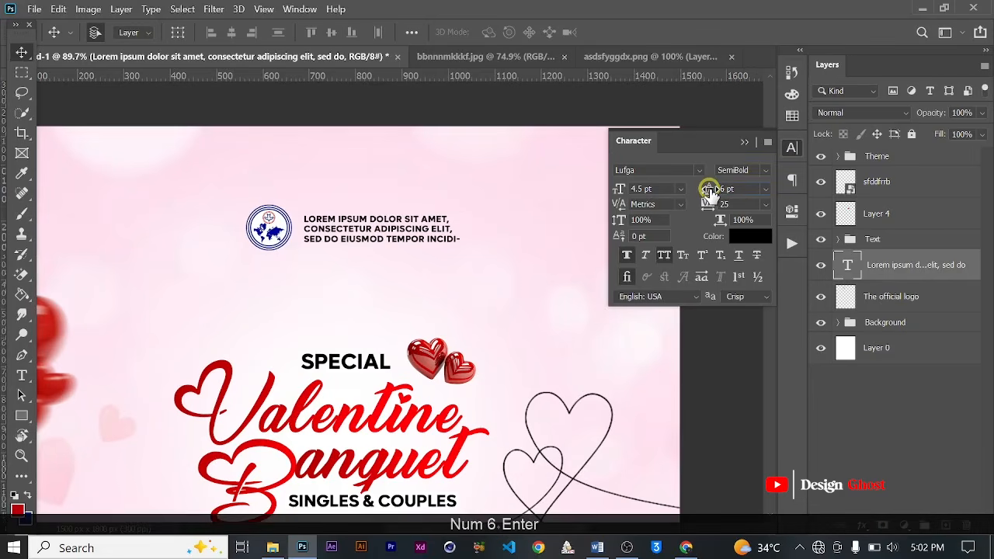
scroll(373, 189, "down", 2)
key("Up")
key("Up")
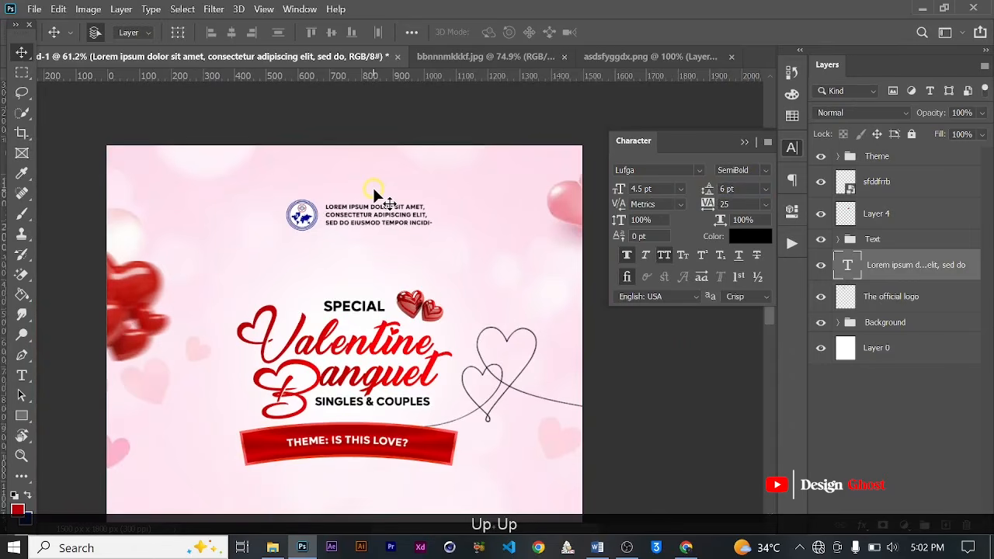
key("Return")
key("ctrl+0")
Step: Group the placeholder text and the official logo layers, and name the group Logo
left_click(896, 264)
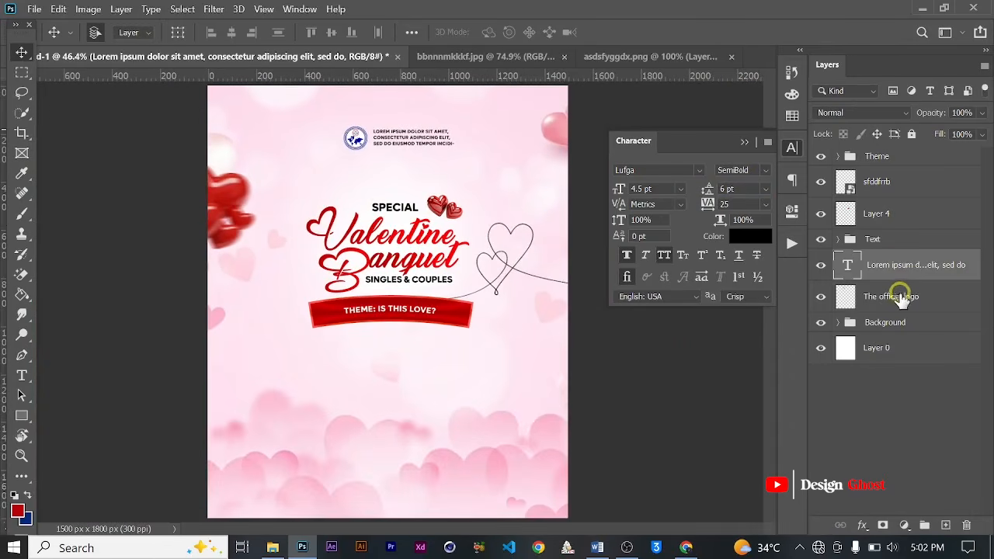
left_click(902, 297, "ctrl")
key("ctrl+g")
double_click(879, 261)
key("Caps_Lock")
type("L")
key("Caps_Lock")
type("og")
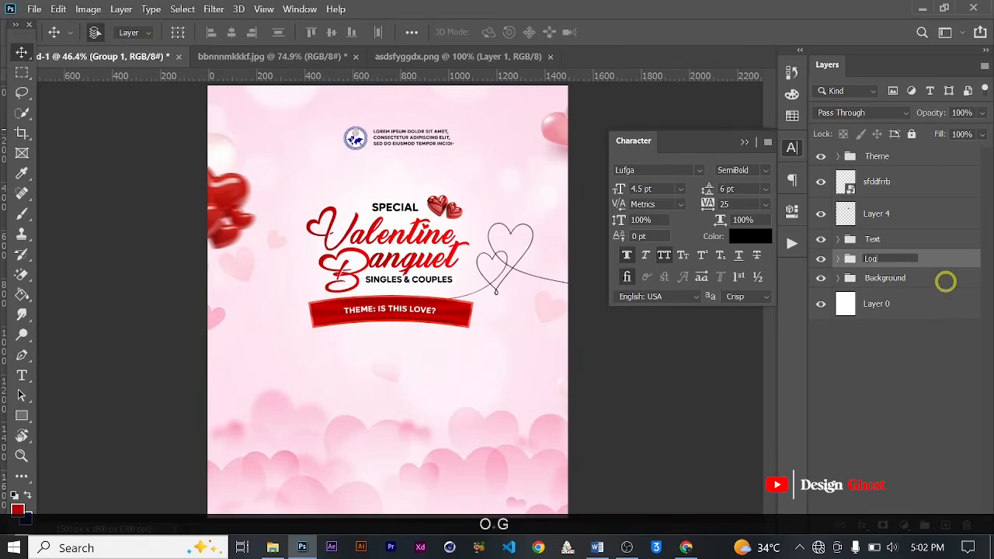
type("o")
key("Return")
Step: Duplicate the SPECIAL text into the space below the logo and change the copy's wording to PRESENTS
scroll(357, 127, "up", 4)
left_click_drag(409, 153, 411, 174)
scroll(419, 184, "up", 2)
left_click_drag(408, 307, 422, 223)
key("t")
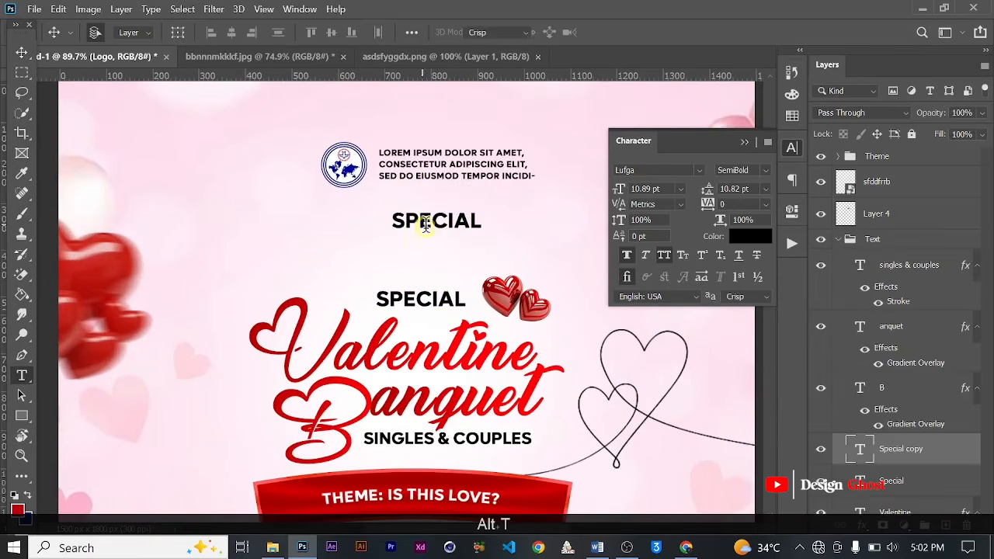
left_click(424, 225)
key("ctrl+a")
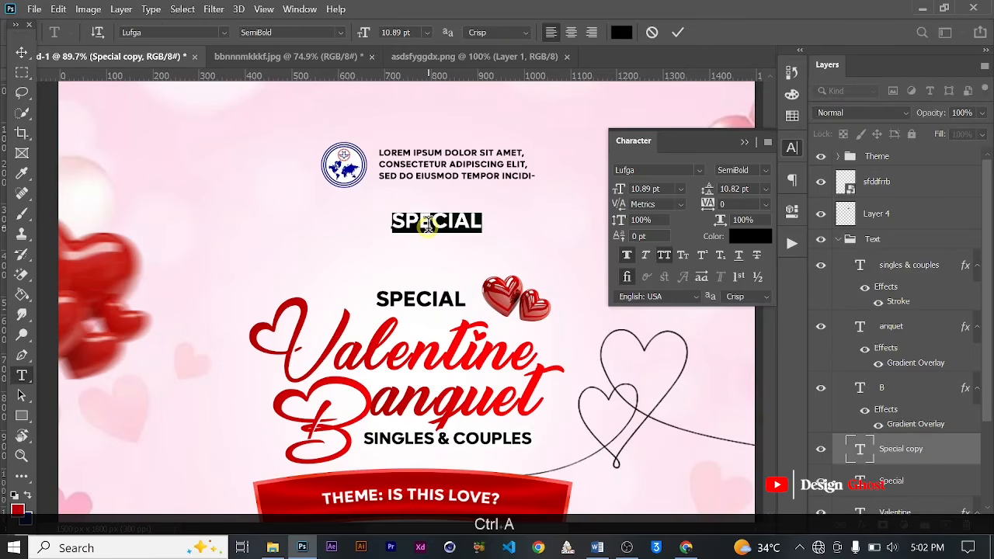
type("PRESENTS")
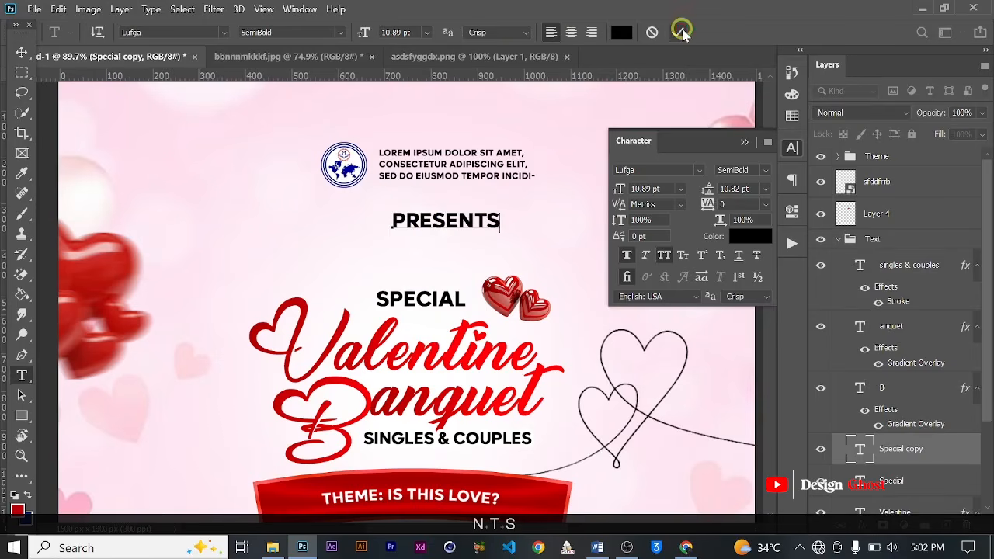
left_click(681, 31)
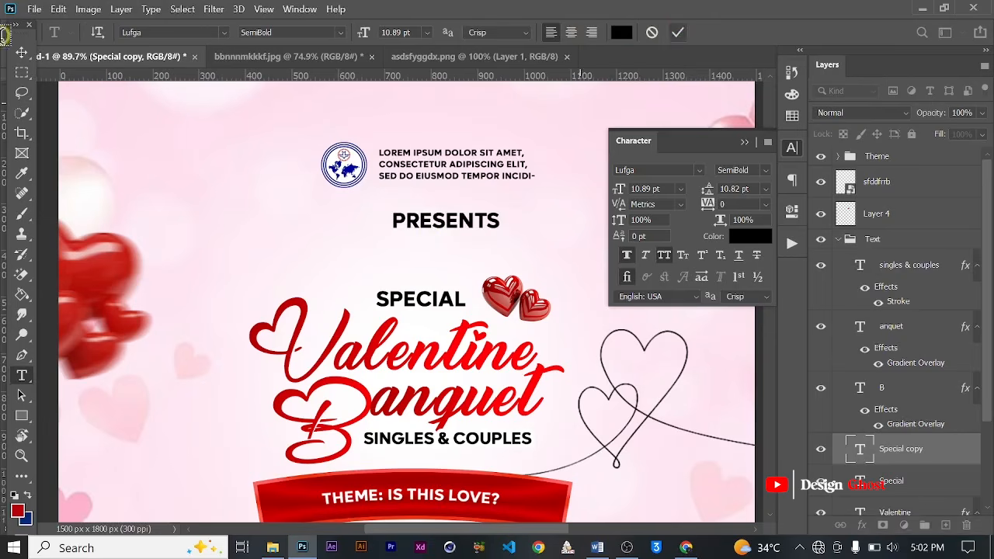
Step: Scale the PRESENTS text down to 6.4 pt and set its tracking to 960
left_click(22, 52)
key("ctrl+t")
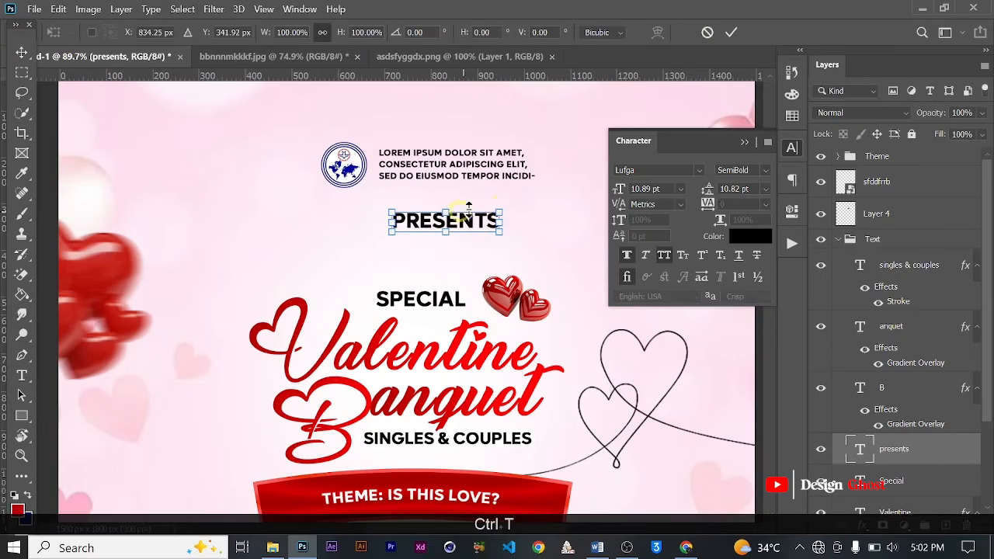
left_click_drag(494, 210, 458, 218)
left_click(729, 33)
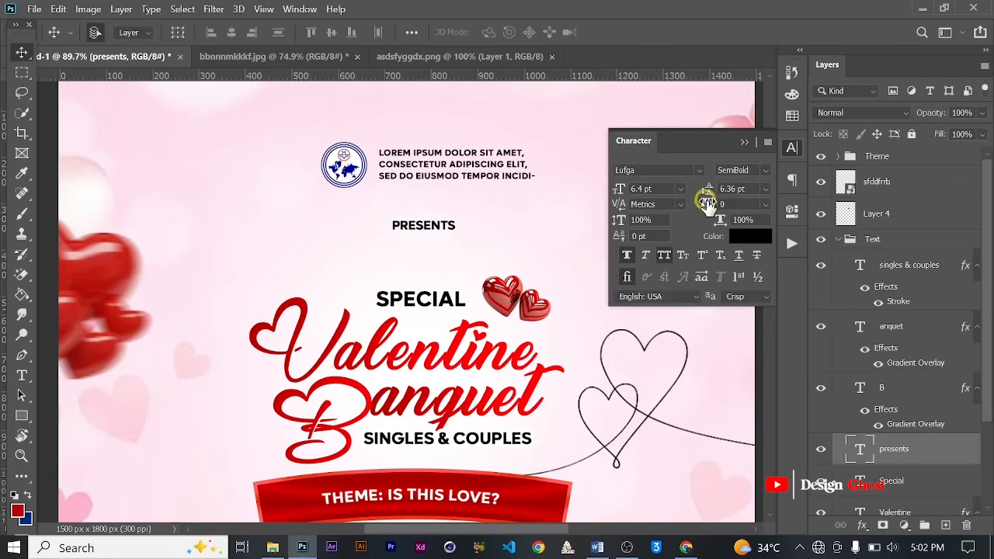
left_click_drag(709, 203, 709, 203)
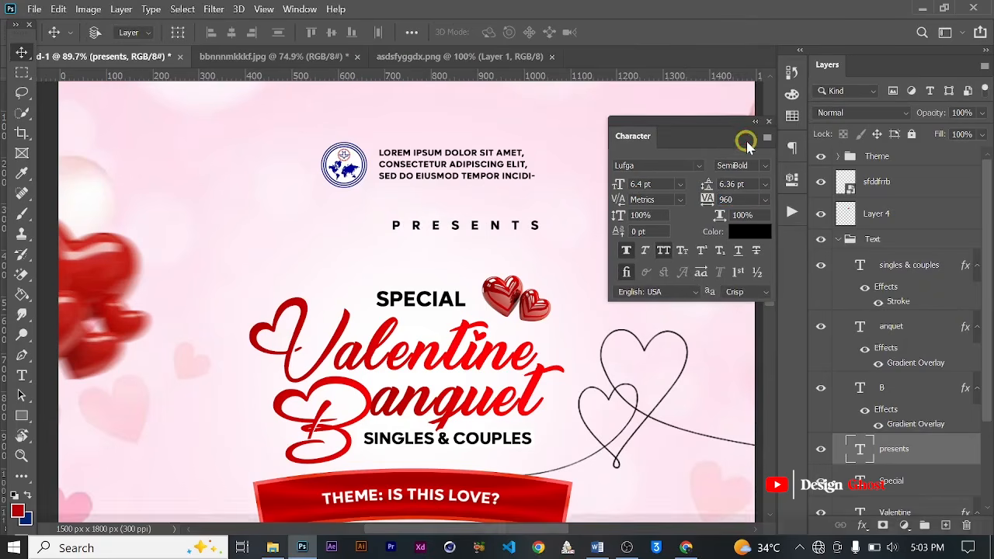
Step: Scale the widely spaced PRESENTS text down further to 5.65 pt
key("ctrl+t")
scroll(556, 219, "up", 1)
left_click_drag(561, 218, 537, 225)
key("Return")
key("ctrl+0")
key("ctrl")
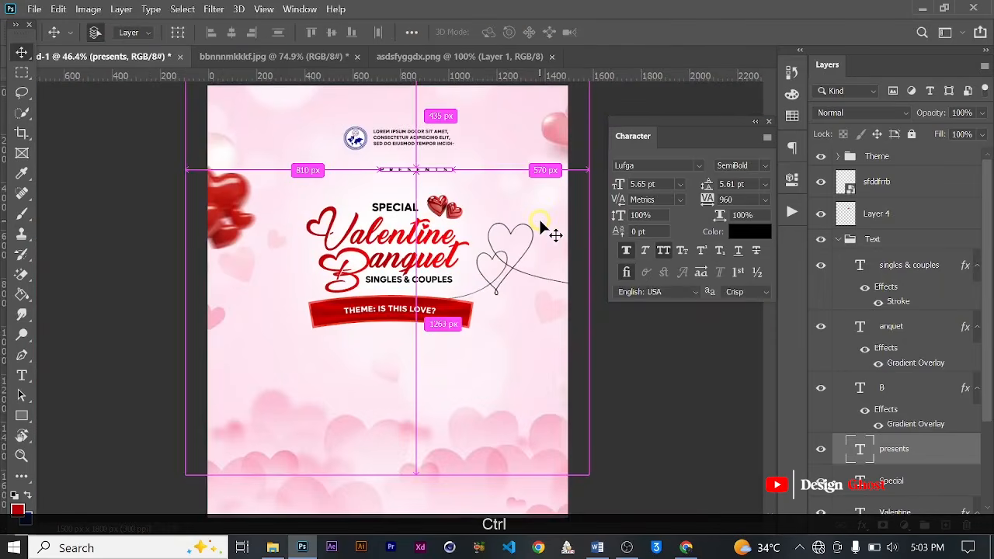
Step: Centre the PRESENTS text horizontally on the poster
key("ctrl+a")
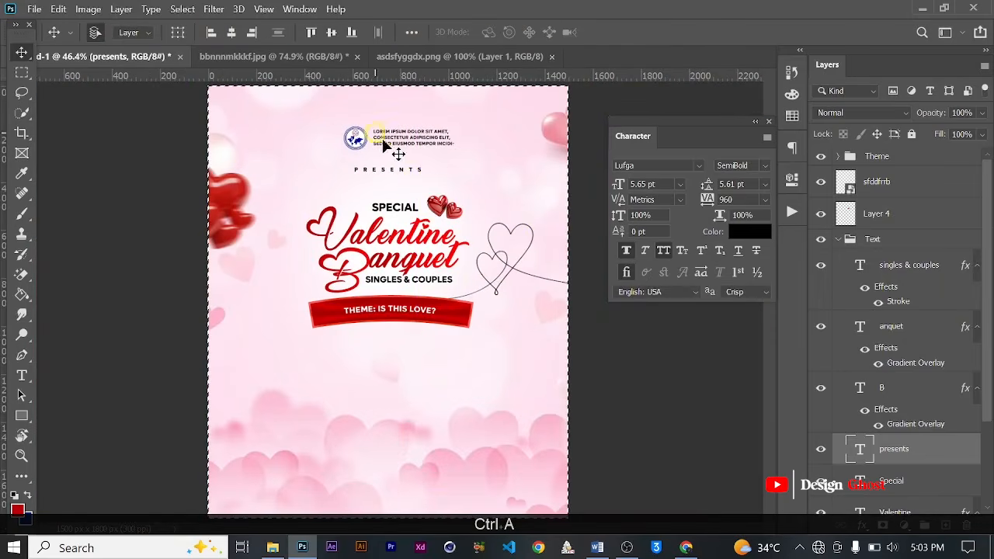
key("ctrl+d")
key("ctrl+0")
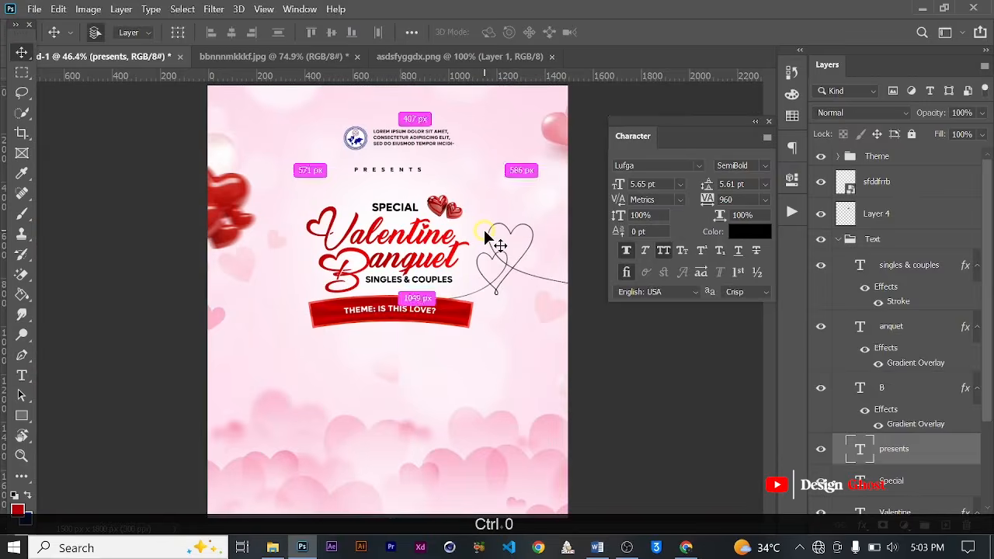
scroll(483, 230, "up", 5)
left_click_drag(451, 276, 452, 256)
scroll(454, 278, "down", 4)
key("ctrl+0")
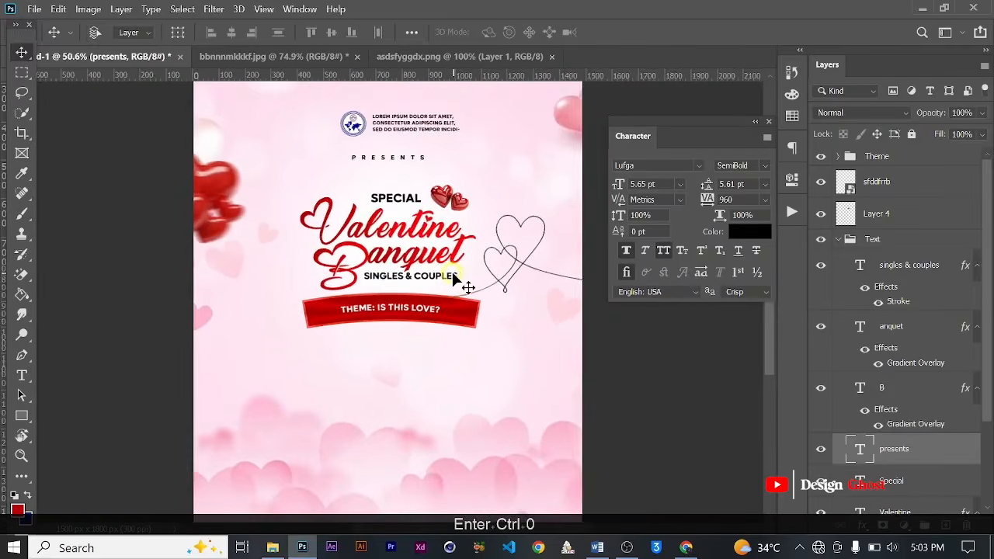
Step: Move the presents layer up and out of the Text group, and collapse that group
scroll(458, 261, "down", 2)
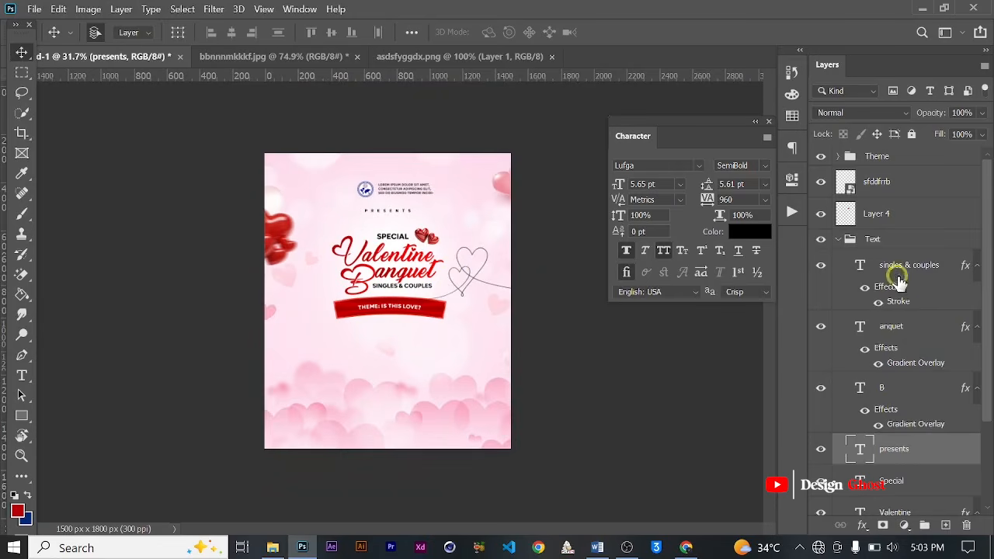
key("ctrl+bracketright")
key("ctrl+bracketright")
key("ctrl+bracketright")
key("ctrl+bracketright")
key("ctrl+bracketright")
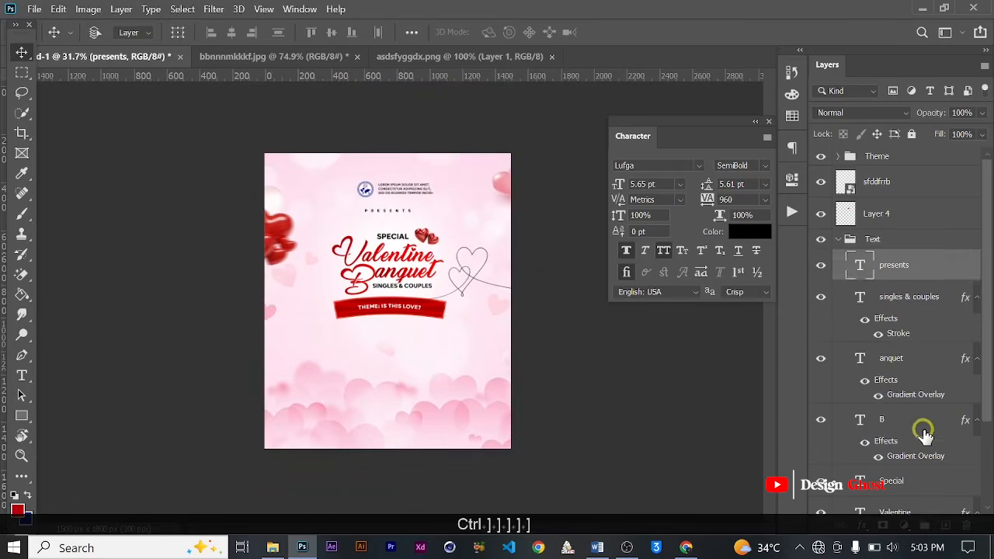
key("ctrl+bracketleft")
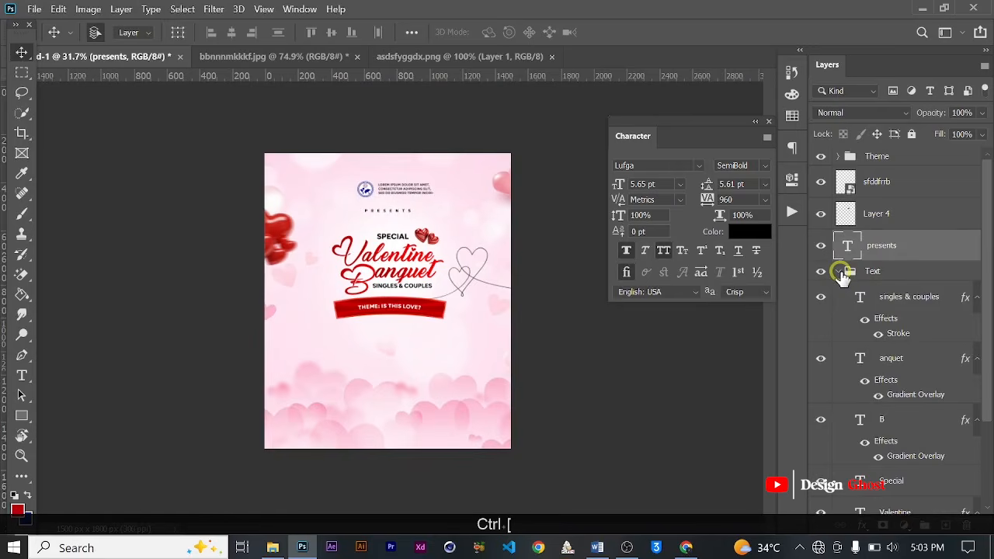
left_click(839, 272)
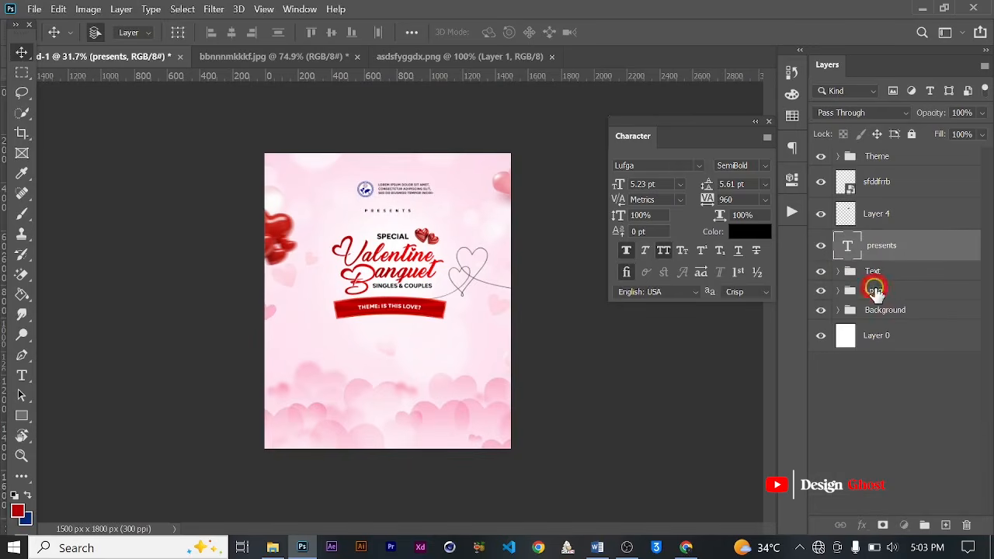
Step: Centre the Logo group horizontally on the poster and clear the selection
left_click(875, 291)
key("ctrl+a")
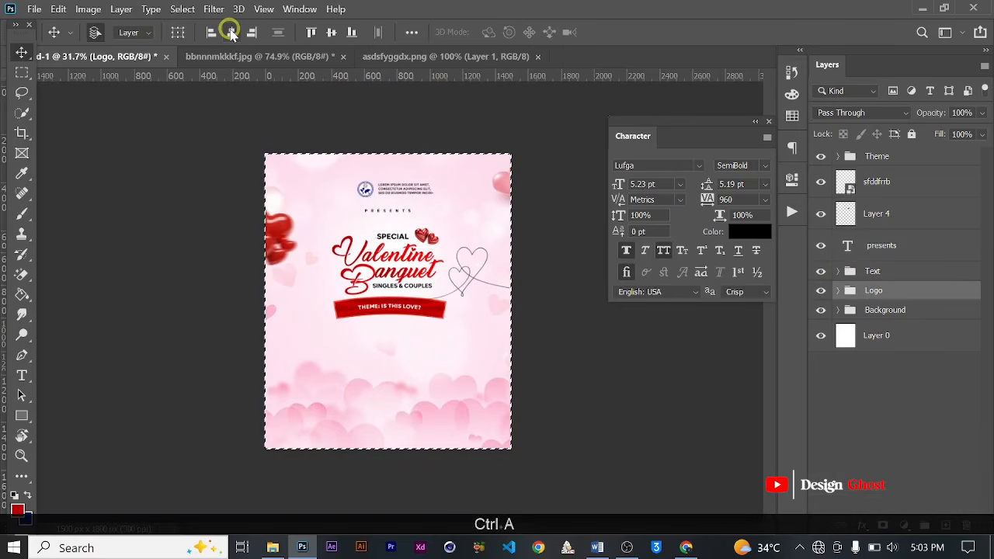
left_click(231, 32)
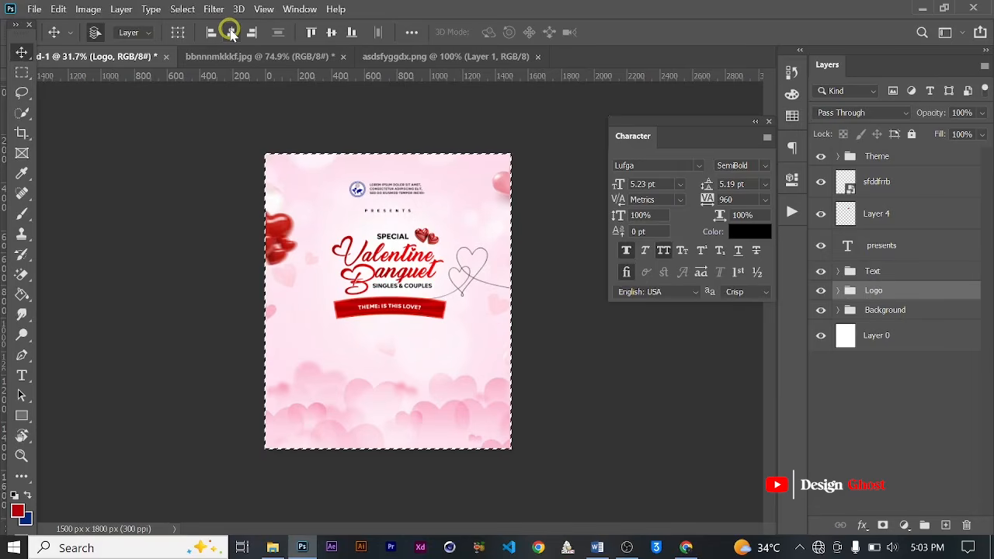
key("ctrl+d")
Step: Move the presents layer into the Logo group
left_click_drag(889, 245, 890, 292)
scroll(329, 214, "up", 3)
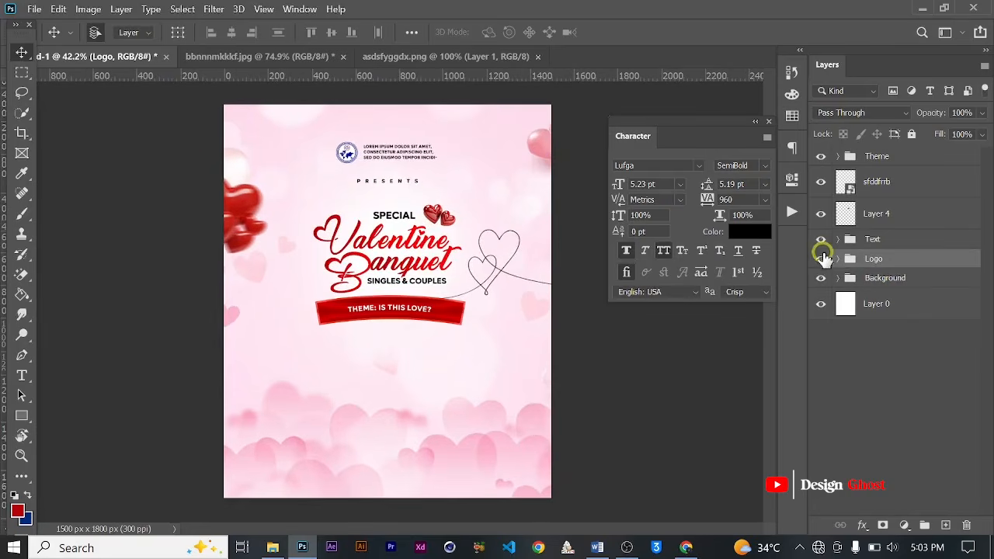
left_click(808, 258)
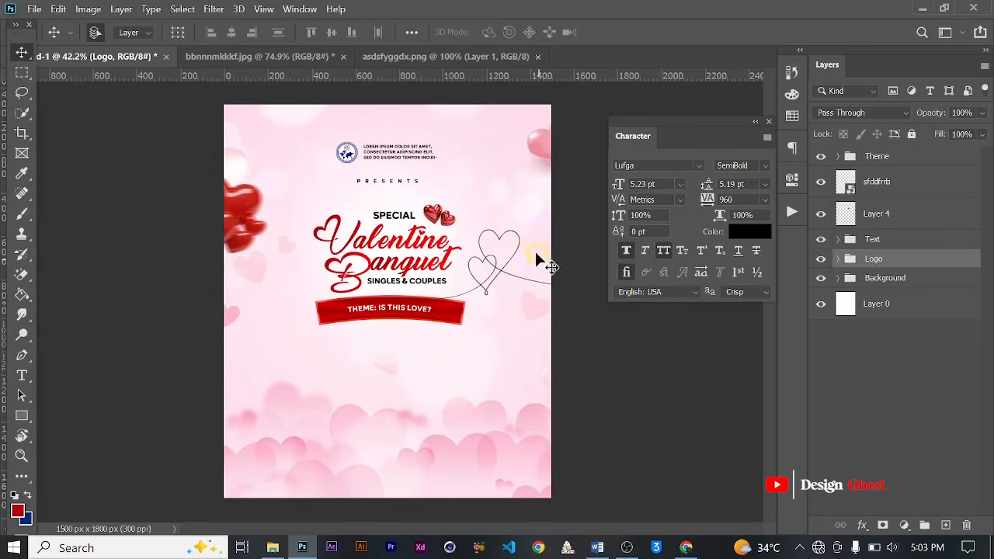
key("Return")
key("ctrl+0")
scroll(415, 288, "up", 3)
left_click_drag(413, 318, 408, 249)
scroll(408, 264, "down", 5)
key("Return")
key("ctrl+0")
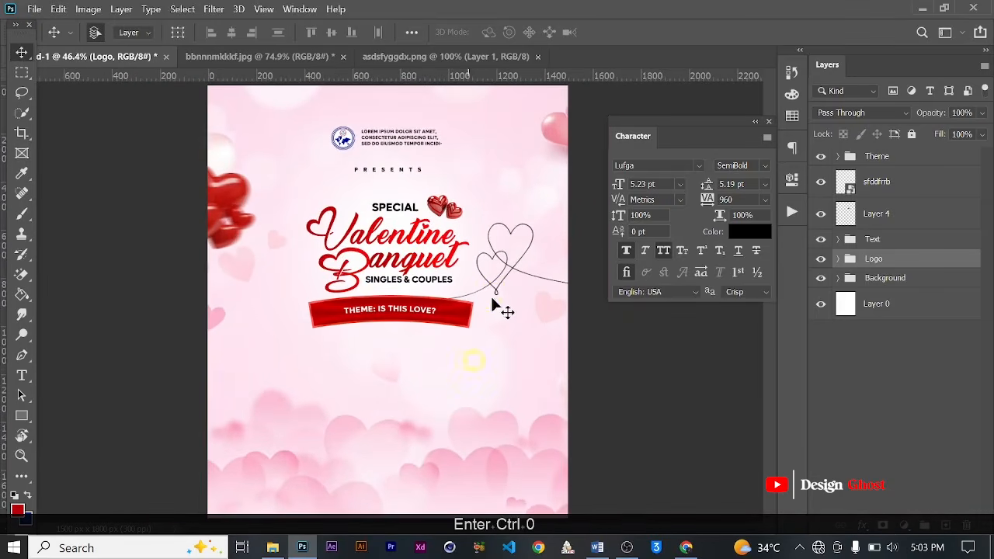
Step: Close the asdsfyggdx.png and bbnnnmkkkf.jpg documents, discarding the unsaved changes
left_click(274, 548)
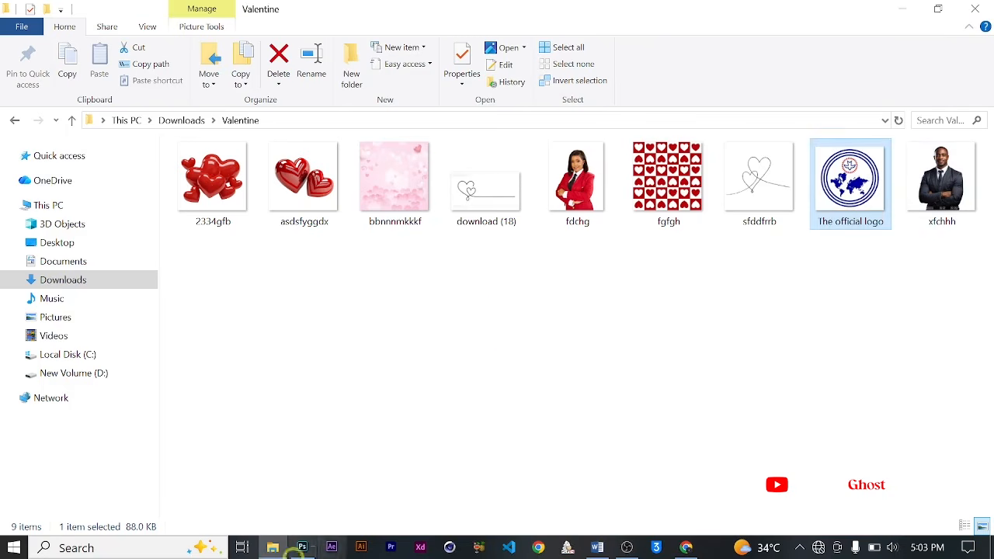
left_click(303, 549)
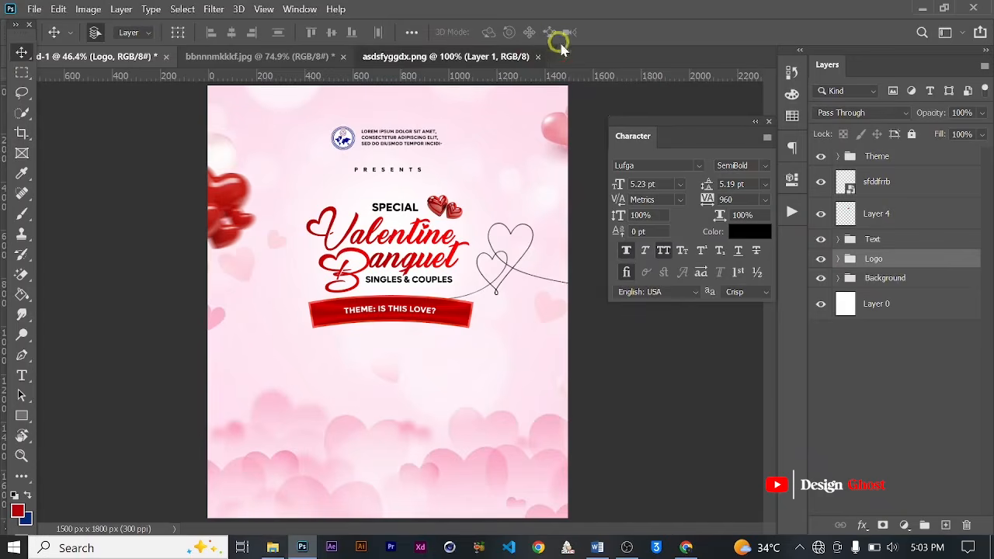
left_click(544, 57)
left_click(542, 57)
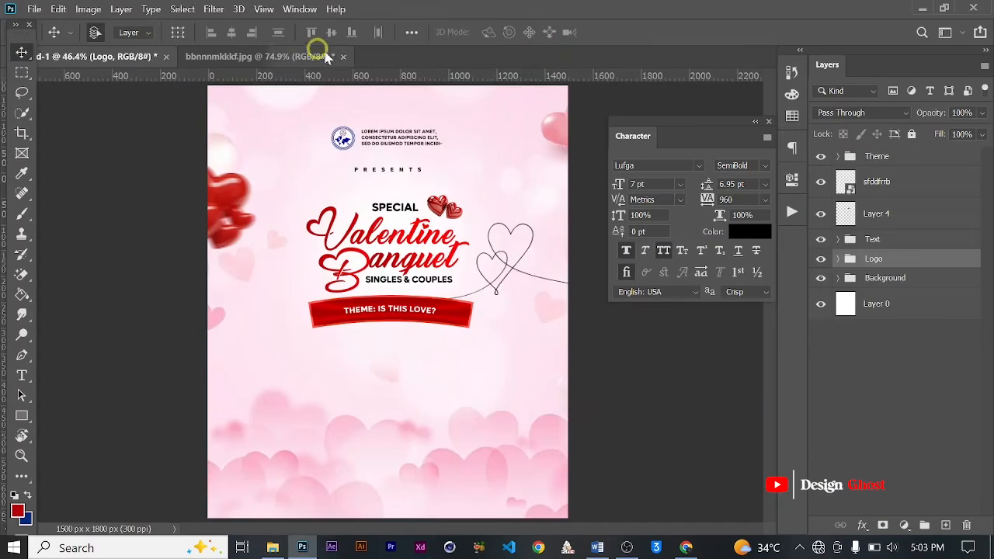
left_click(342, 57)
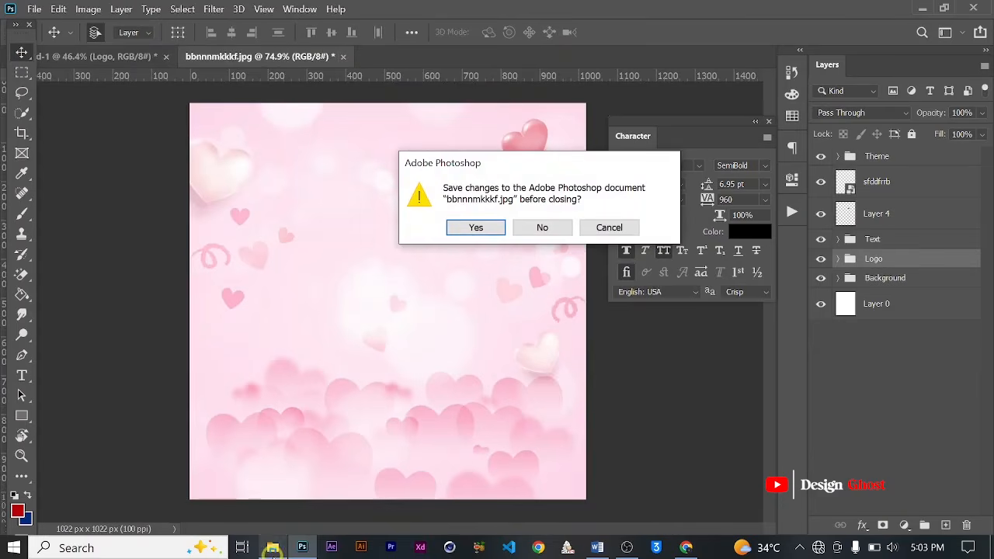
left_click(554, 230)
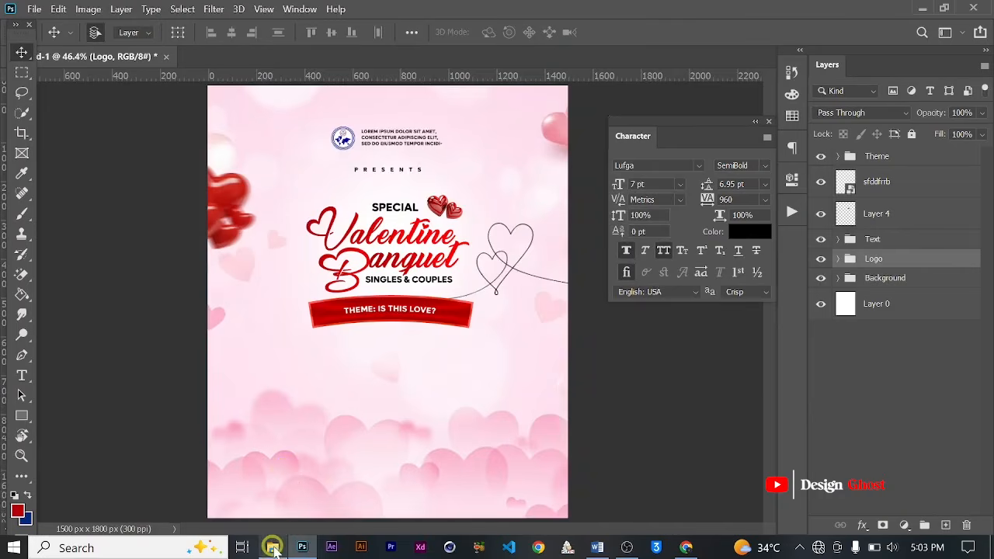
Step: Open the fdchg and xfchhh images from the Valentine folder as separate Photoshop documents
left_click(272, 550)
left_click(577, 181)
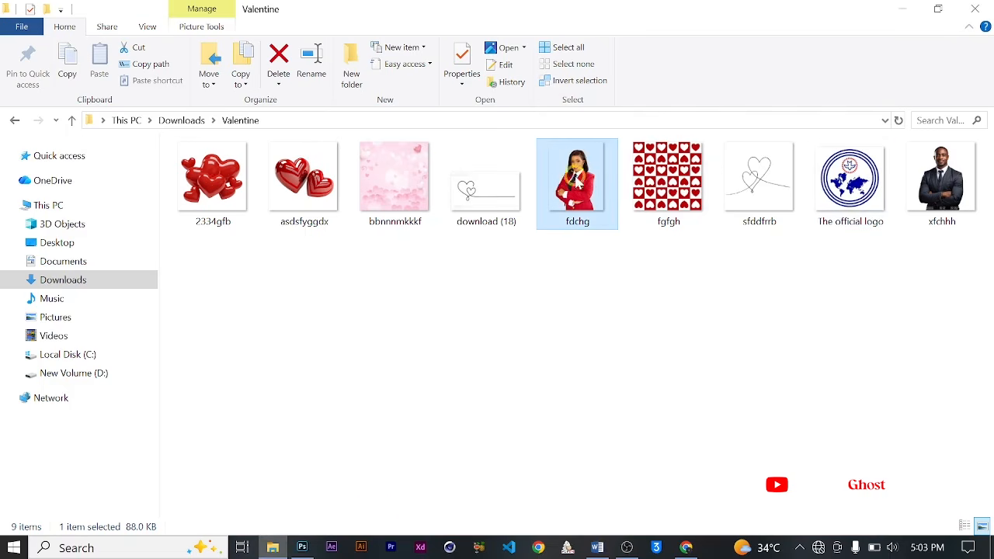
left_click(961, 198, "ctrl")
left_click_drag(581, 196, 492, 6)
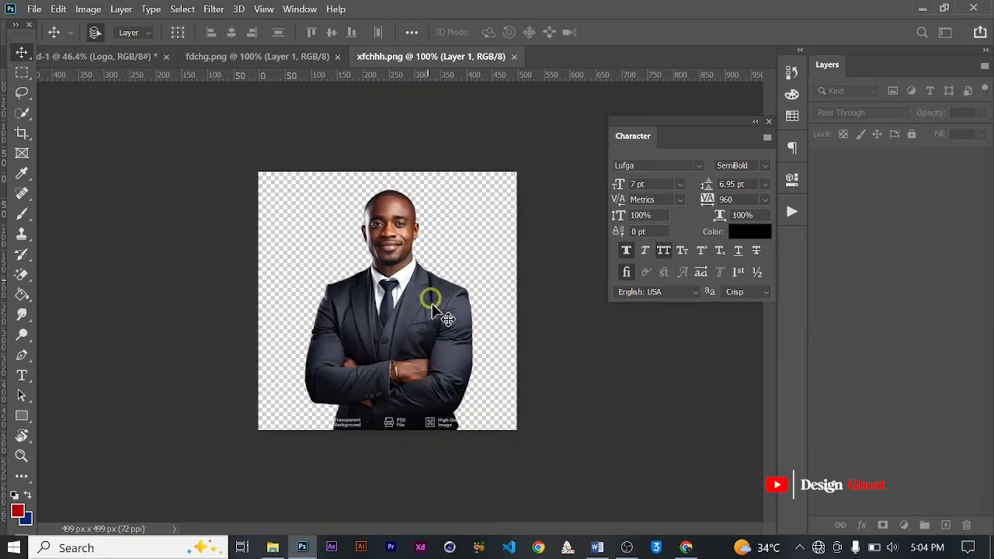
left_click_drag(178, 109, 389, 369)
scroll(375, 388, "up", 2)
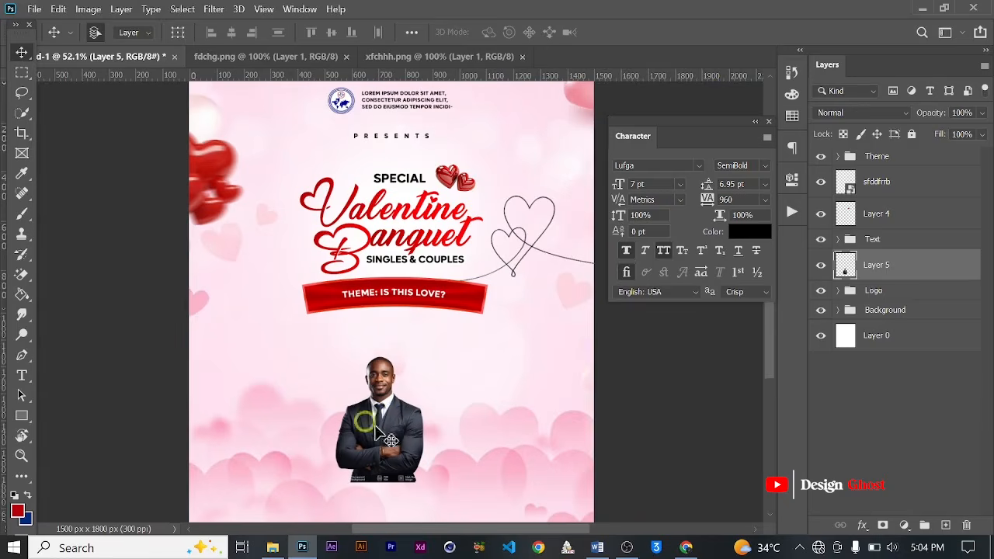
scroll(352, 420, "down", 2)
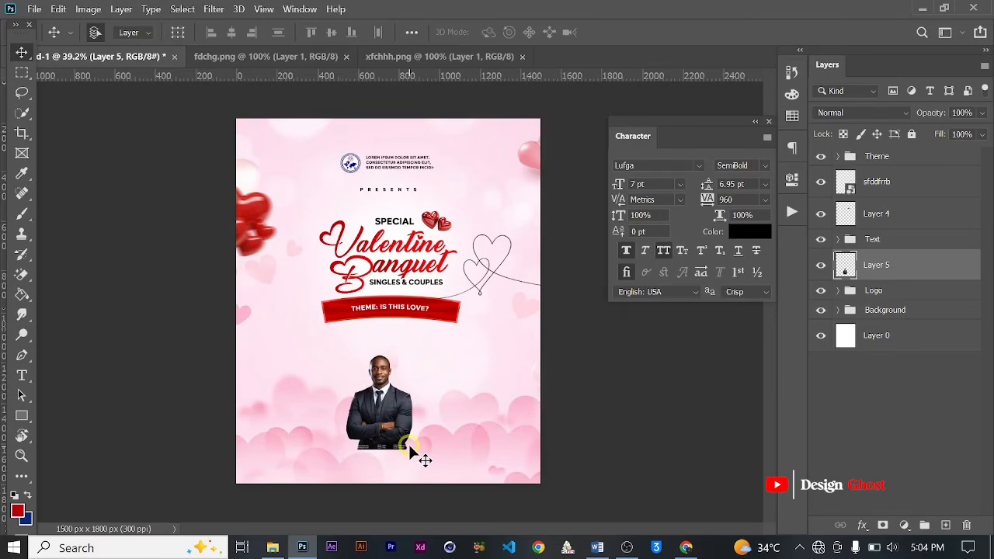
key("Delete")
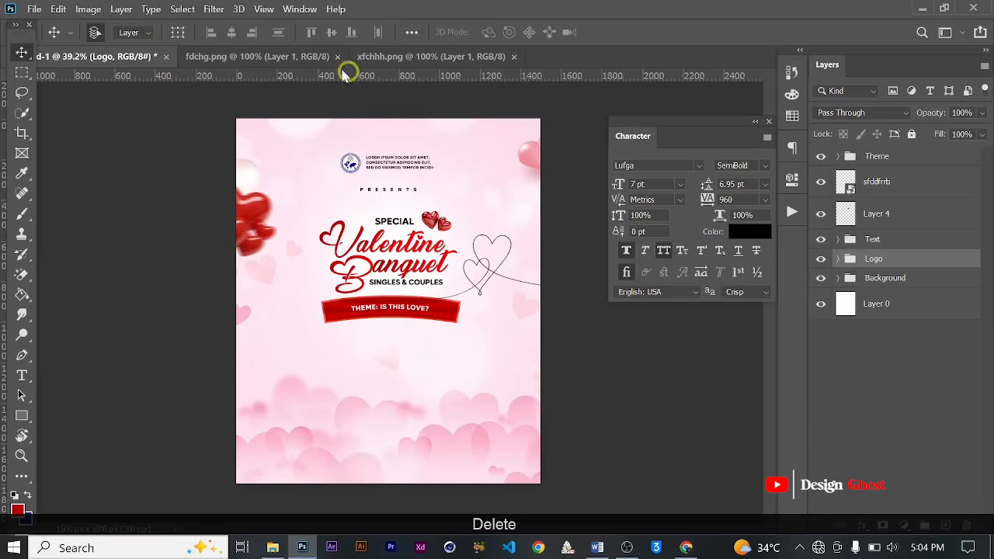
Step: Resample the xfchhh.png image of the man to a resolution of 200 pixels/inch
left_click(371, 56)
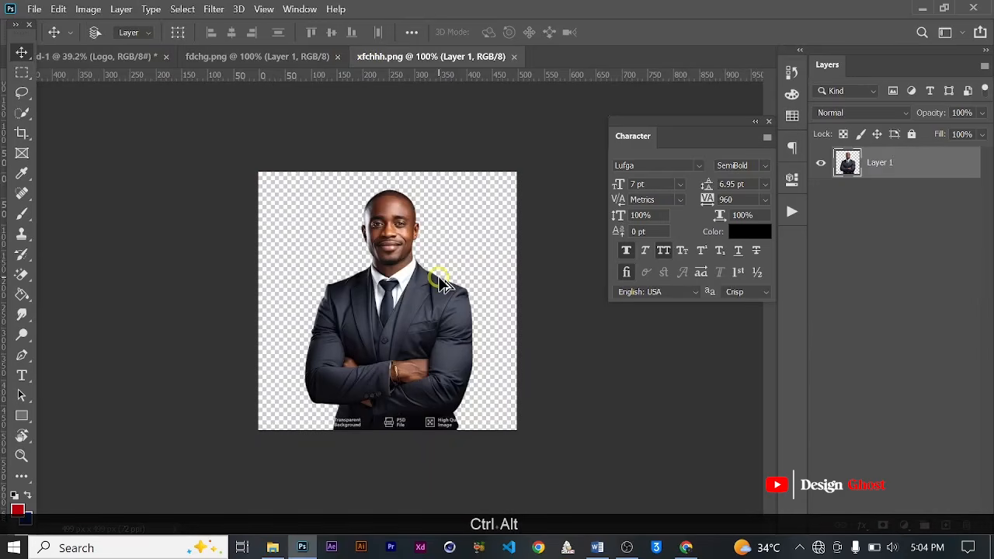
key("ctrl+alt+i")
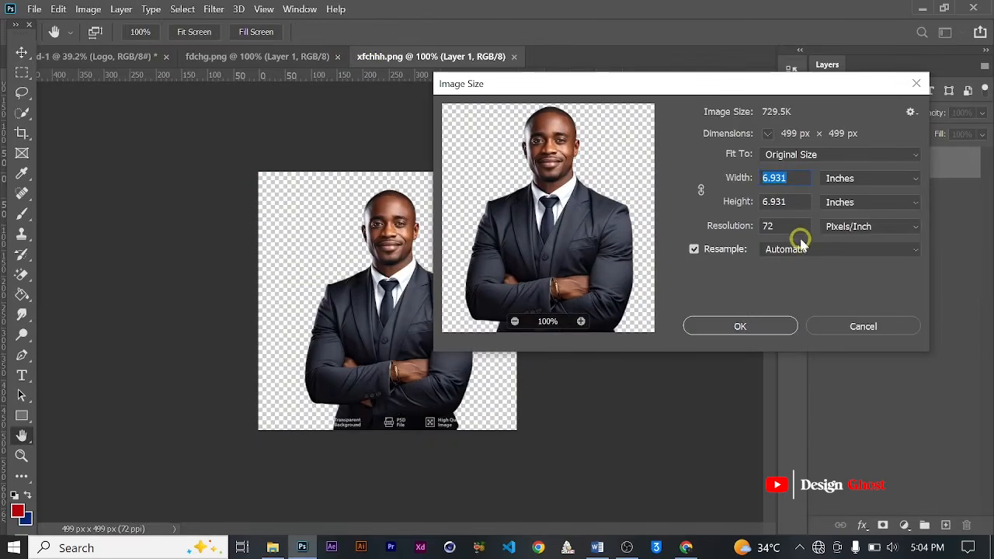
double_click(767, 226)
type("20")
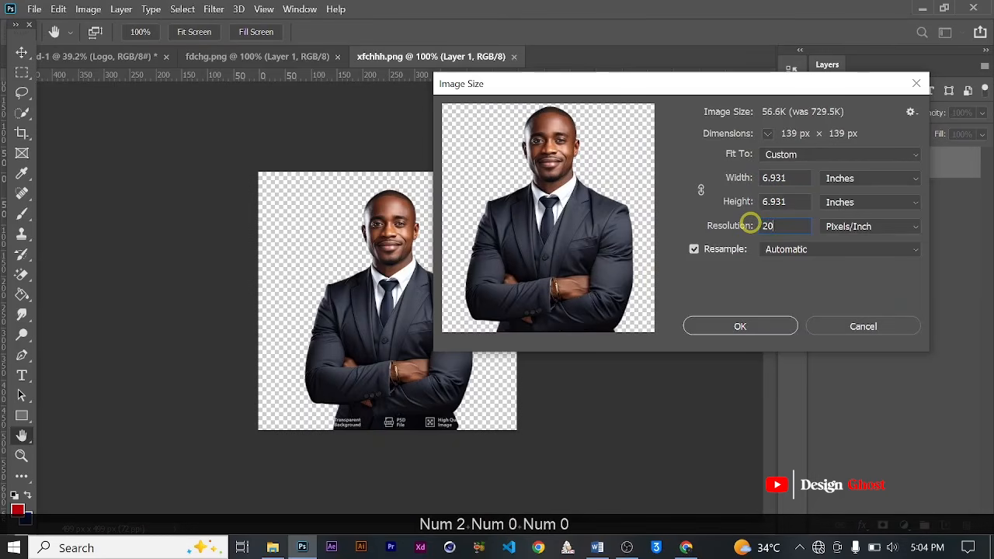
type("0")
key("Return")
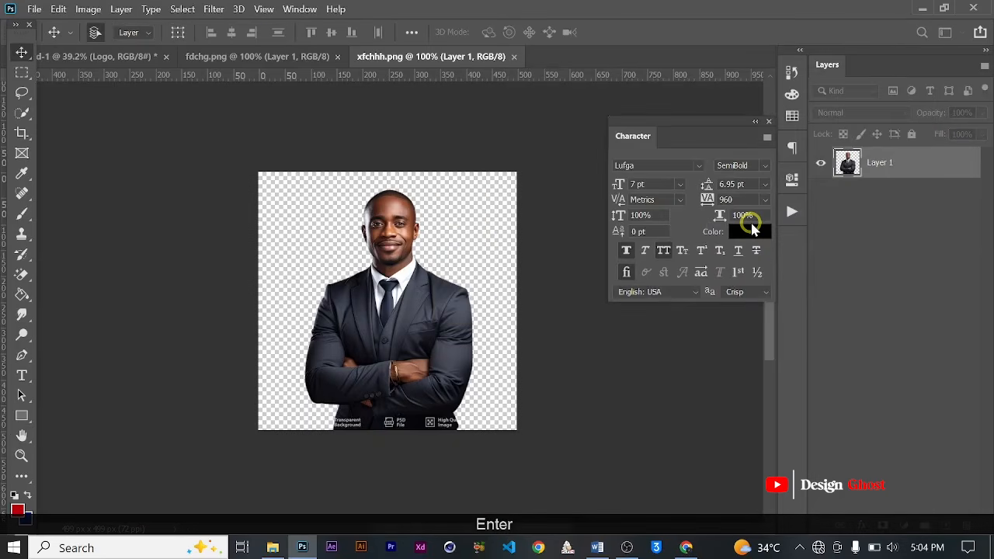
key("ctrl+0")
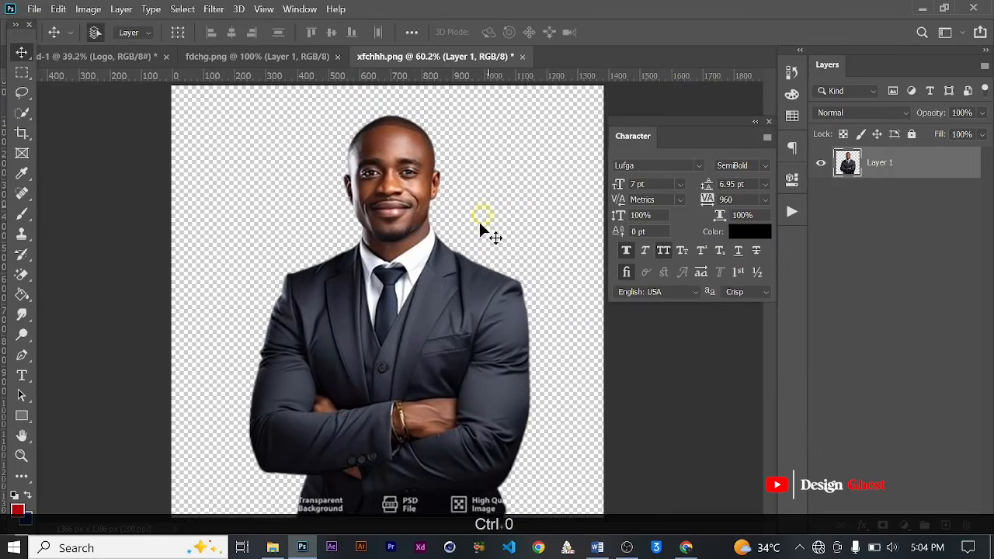
Step: Copy the resampled image of the man into the poster document
scroll(488, 208, "down", 3)
mouse_move(394, 343)
left_mouse_down()
mouse_move(50, 5)
mouse_move(104, 54)
mouse_move(378, 427)
mouse_move(388, 417)
mouse_move(396, 339)
left_mouse_up()
scroll(389, 417, "up", 2)
Step: Scale the man to about 58.7% and place him below the theme ribbon, at the poster's bottom edge
key("ctrl+t")
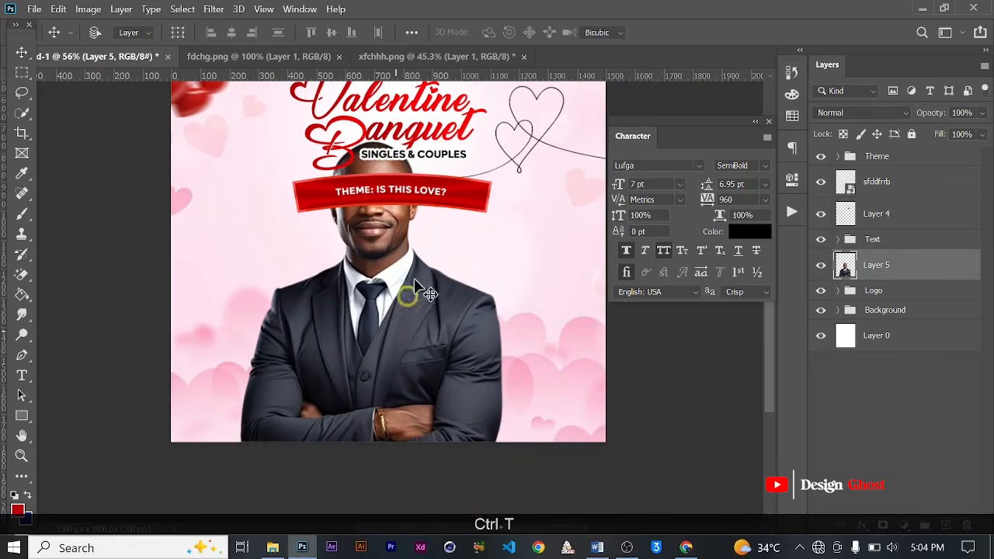
scroll(238, 323, "down", 2)
left_click_drag(468, 273, 389, 381)
scroll(344, 465, "up", 2)
left_click_drag(343, 468, 377, 329)
key("Return")
key("ctrl+0")
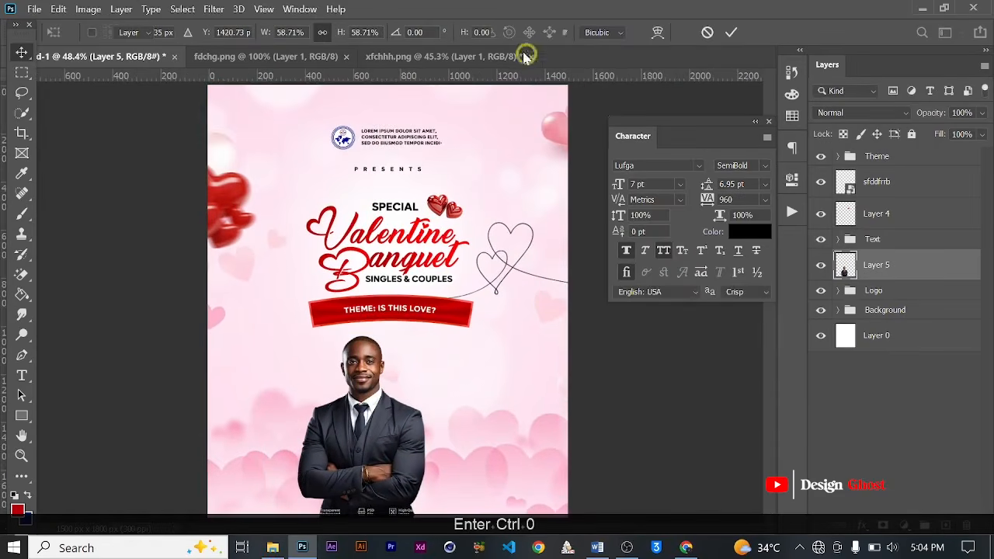
Step: Resample the fdchg.png image of the woman to a resolution of 200 pixels/inch
left_click(292, 62)
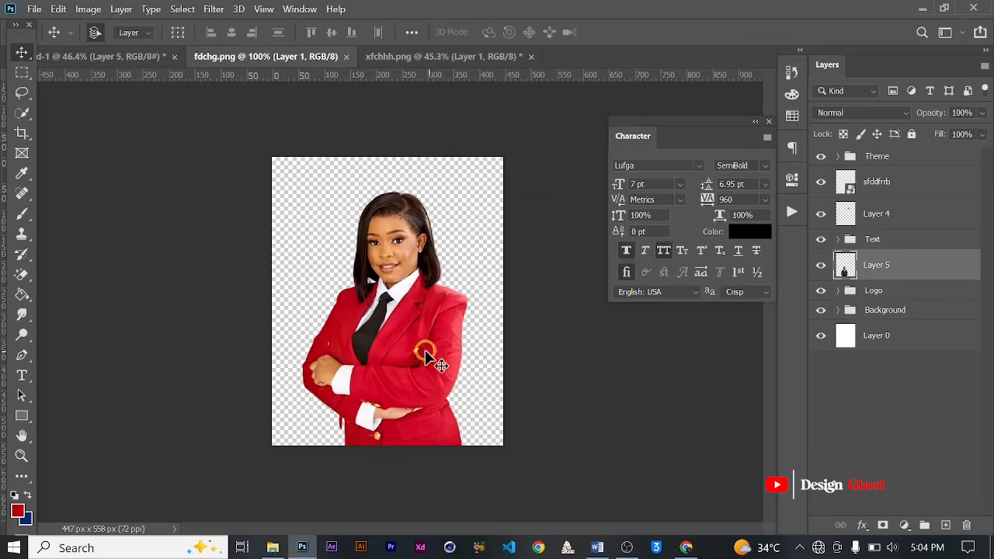
key("ctrl+0")
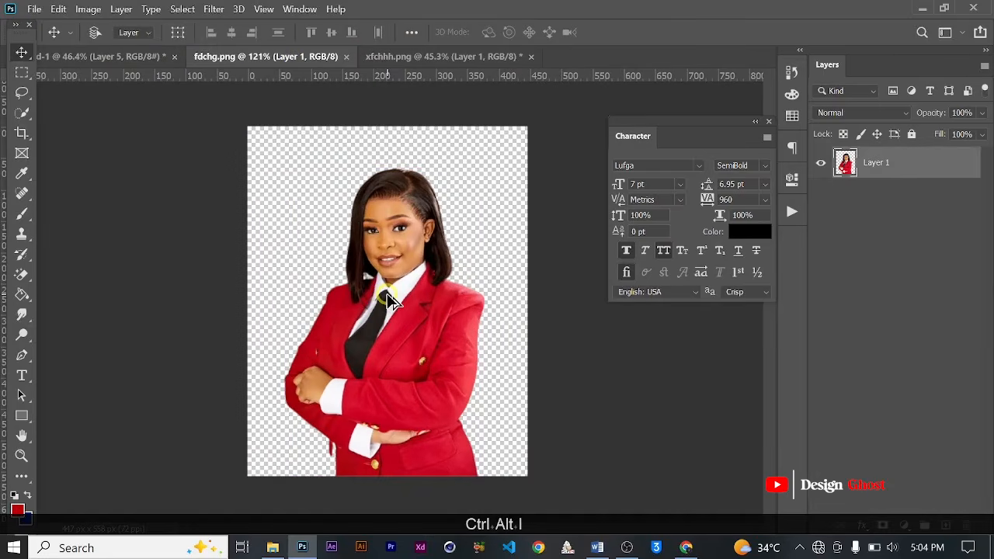
key("ctrl+alt+i")
left_click(788, 226)
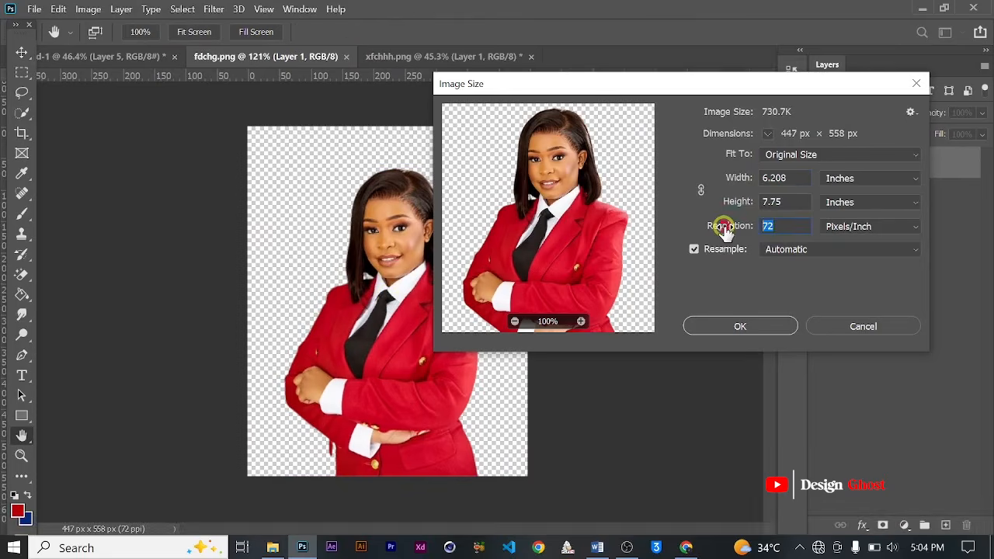
type("200")
key("Return")
key("ctrl+0")
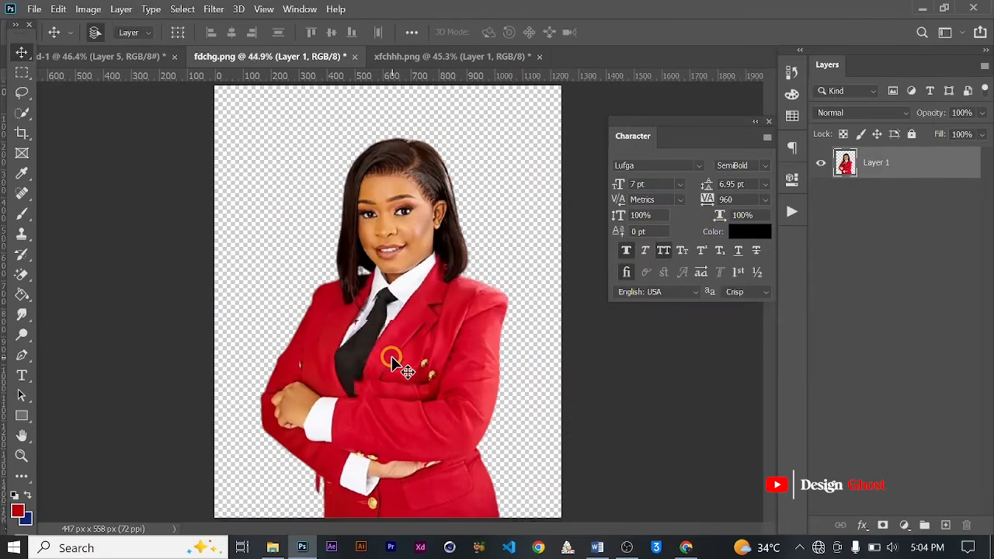
Step: Copy the woman's image into the poster, scale it to about 65% and place it beside the man
left_click_drag(412, 371, 453, 412)
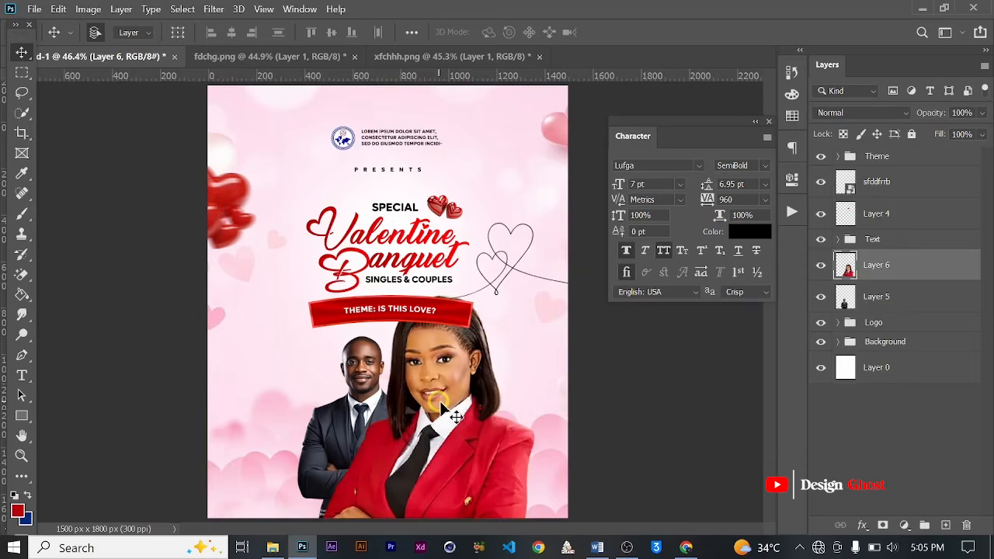
key("ctrl+minus")
key("ctrl+t")
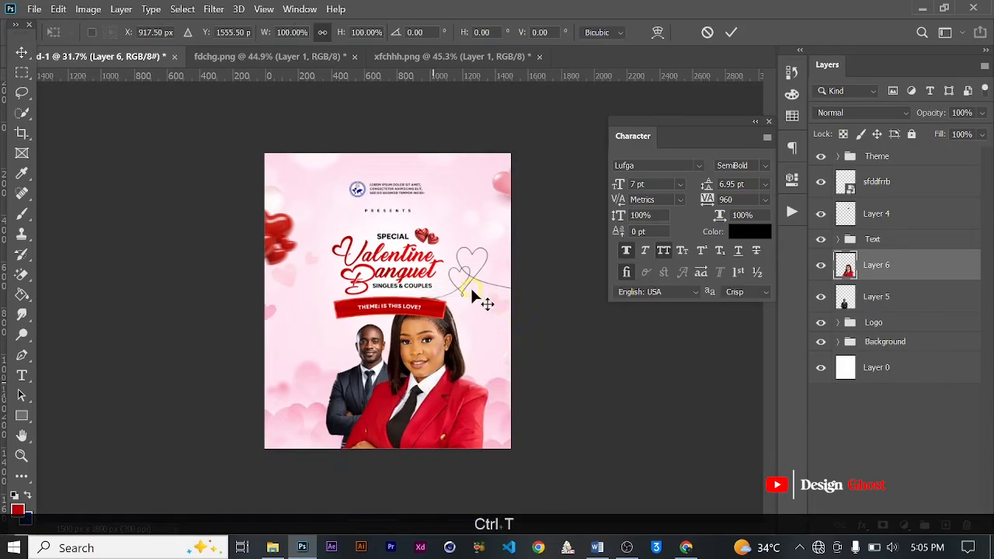
left_click_drag(482, 295, 443, 366)
left_click_drag(420, 420, 430, 210)
scroll(435, 416, "up", 3)
left_click_drag(432, 373, 433, 323)
scroll(490, 140, "up", 2)
left_click_drag(504, 132, 481, 162)
left_click_drag(426, 251, 440, 230)
left_click(543, 154)
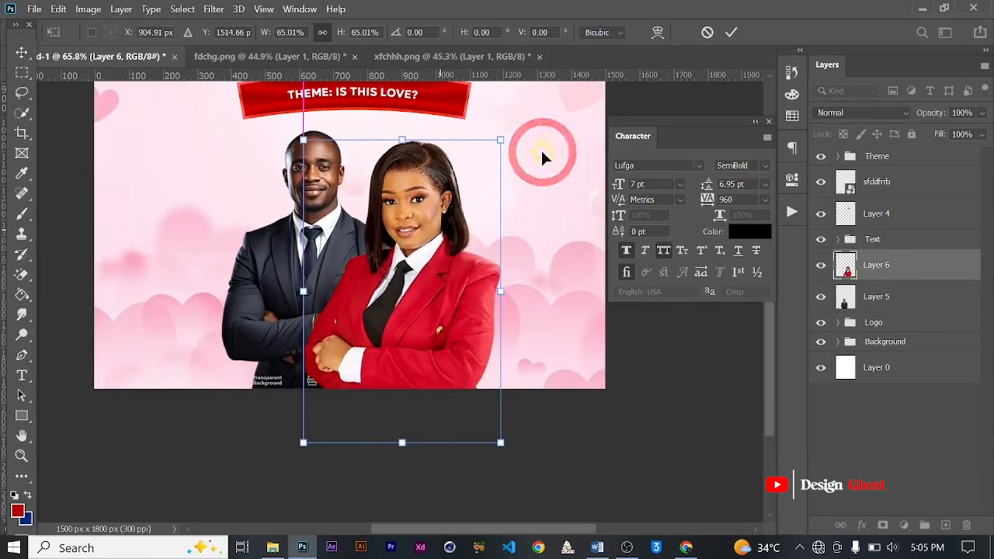
Step: Reduce the woman further to about 56.9% and line her head up with the man's
left_click_drag(500, 140, 490, 158)
left_click_drag(452, 224, 458, 209)
left_click(504, 191)
left_click_drag(498, 142, 487, 158)
left_click_drag(421, 254, 428, 226)
left_click(486, 146)
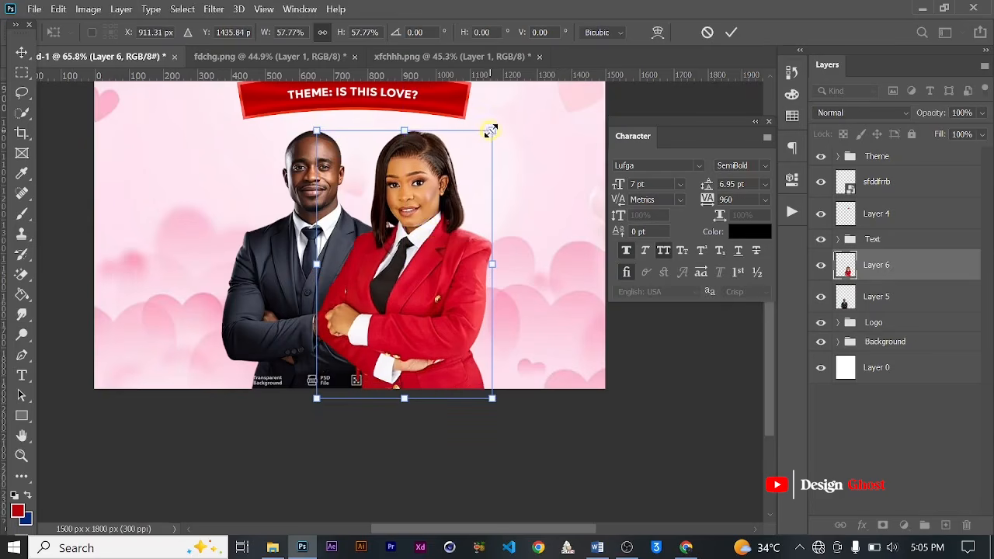
left_click_drag(493, 131, 489, 138)
key("Return")
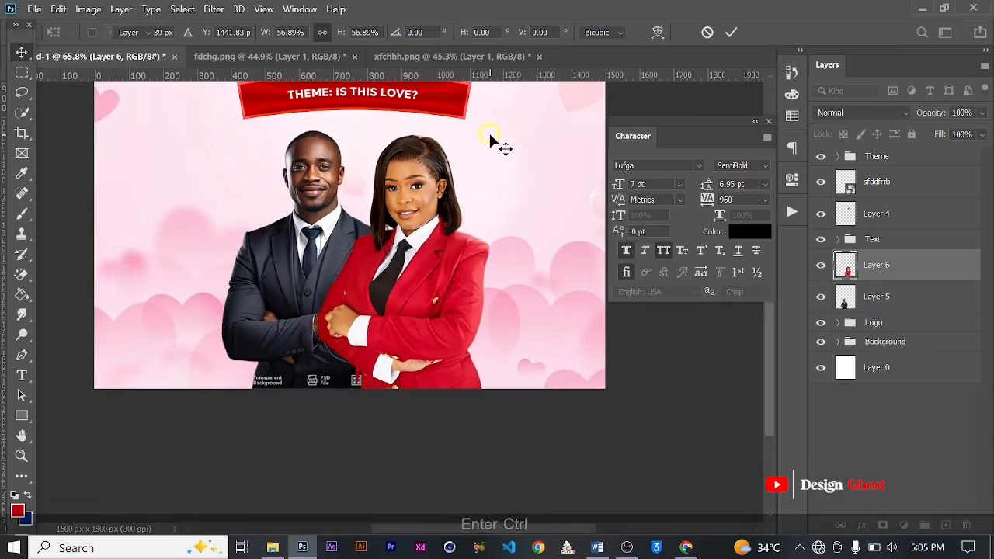
key("ctrl+0")
Step: Send the woman's layer backward so that it sits directly below the man's layer
scroll(442, 424, "up", 5)
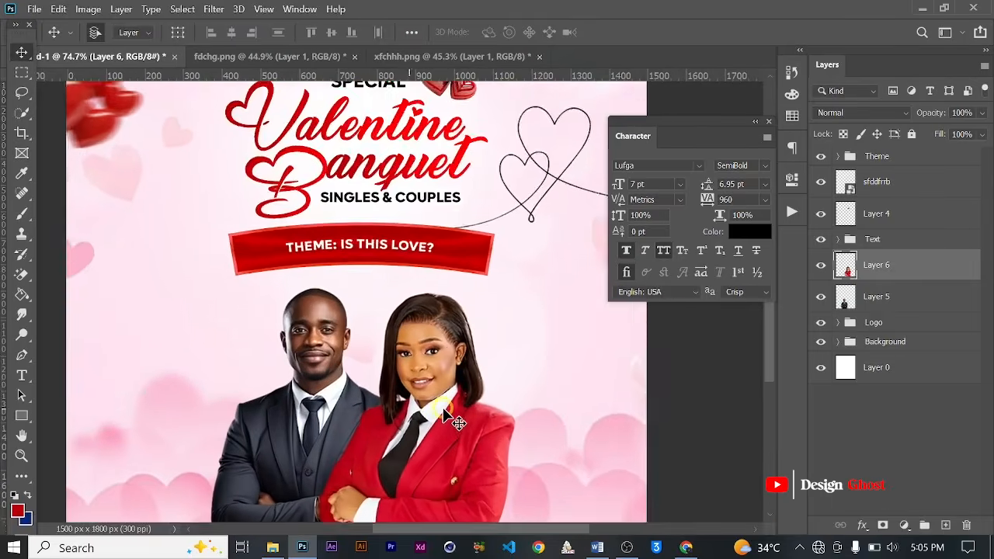
key("space")
left_click_drag(453, 400, 471, 281)
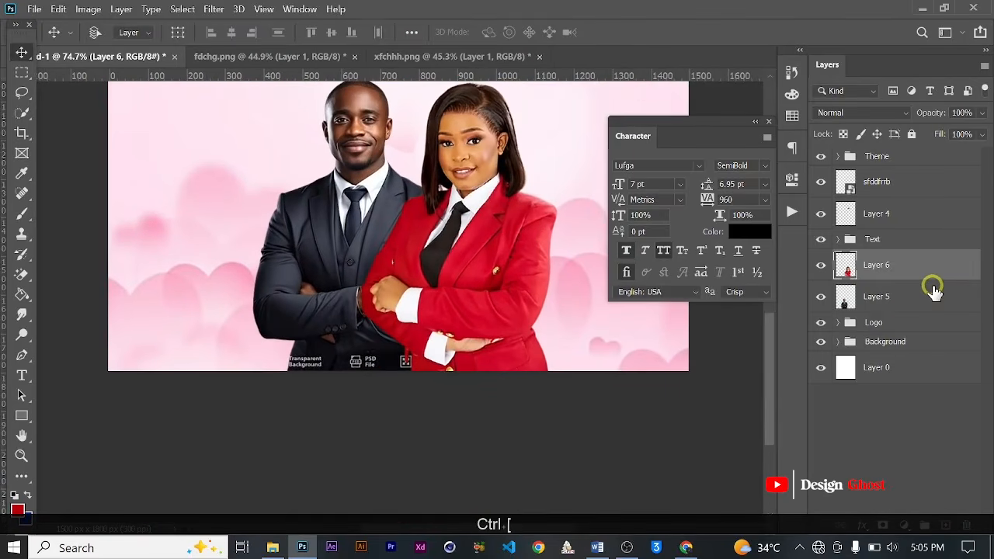
key("ctrl+bracketleft")
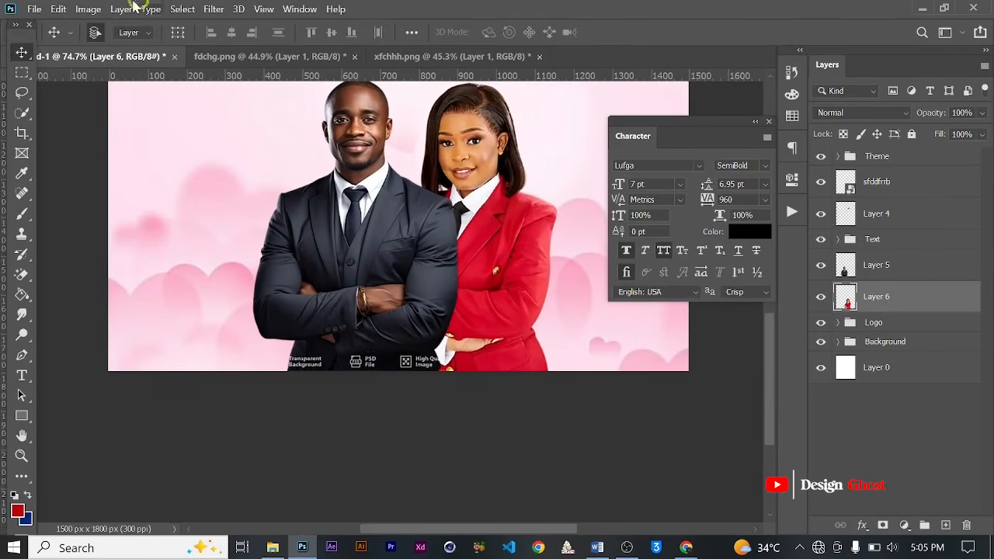
Step: Adjust the woman's position behind the man's shoulder, nudging her slightly to the right
scroll(480, 259, "down", 2)
left_click_drag(524, 237, 521, 238)
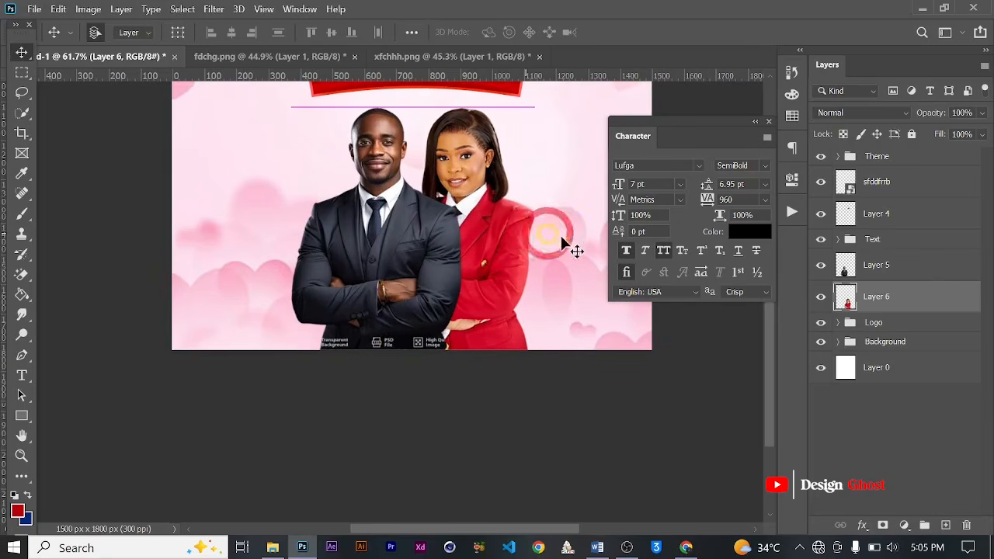
scroll(513, 250, "down", 1)
key("Right")
key("Right")
key("Right")
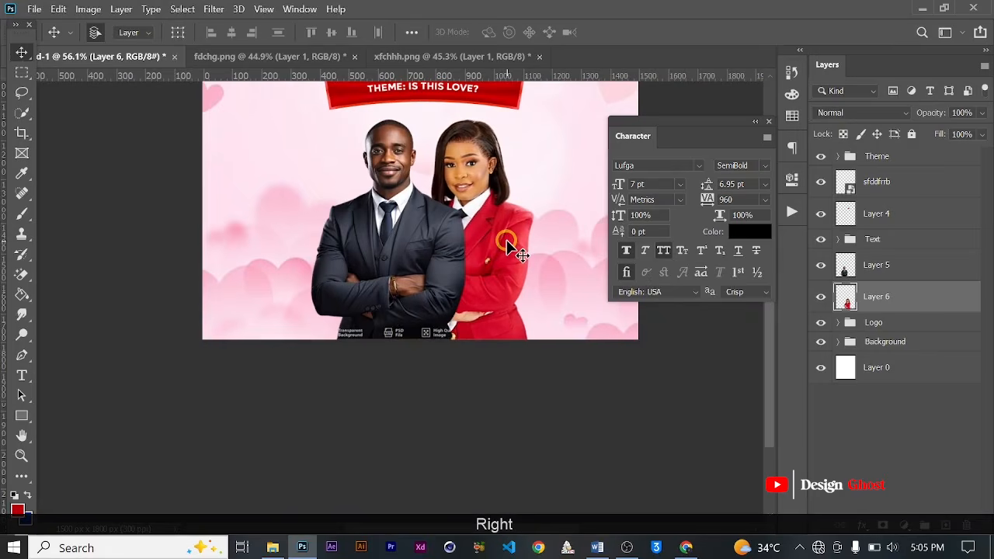
key("ctrl+0")
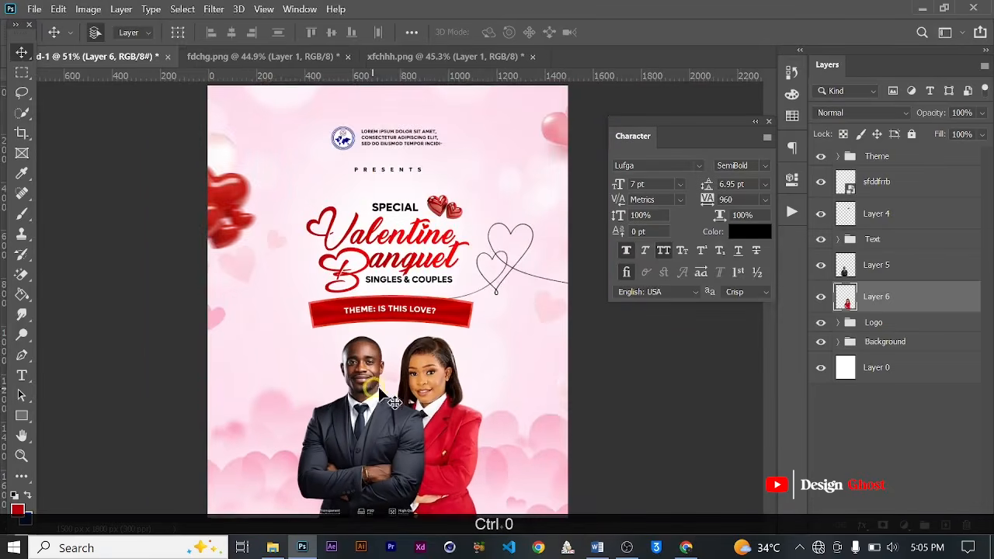
Step: Duplicate the woman's layer, Layer 6
scroll(377, 388, "up", 3)
left_click_drag(507, 431, 506, 359)
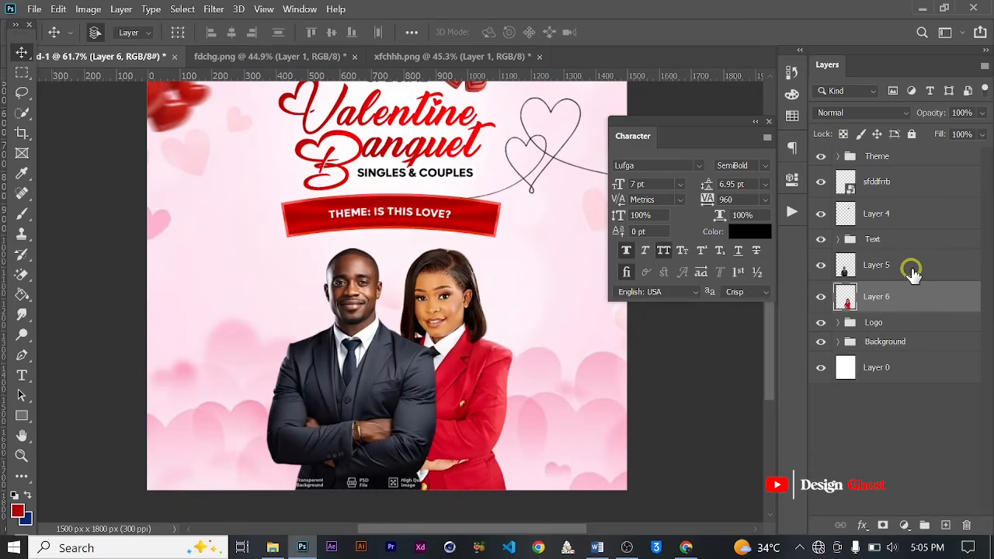
key("ctrl+j")
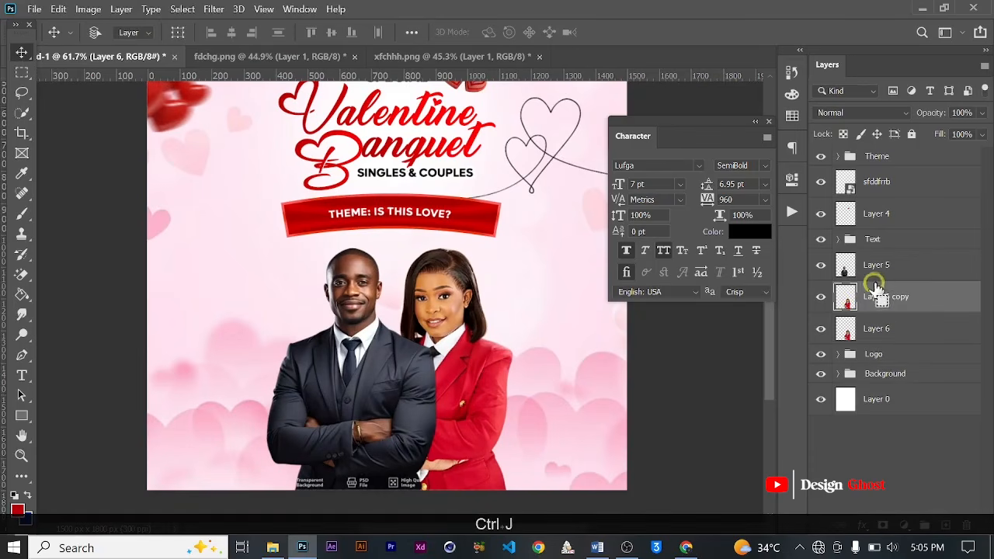
Step: Duplicate the man's layer, Layer 5, and hide the original Layer 5 and Layer 6
left_click(879, 269)
key("ctrl+j")
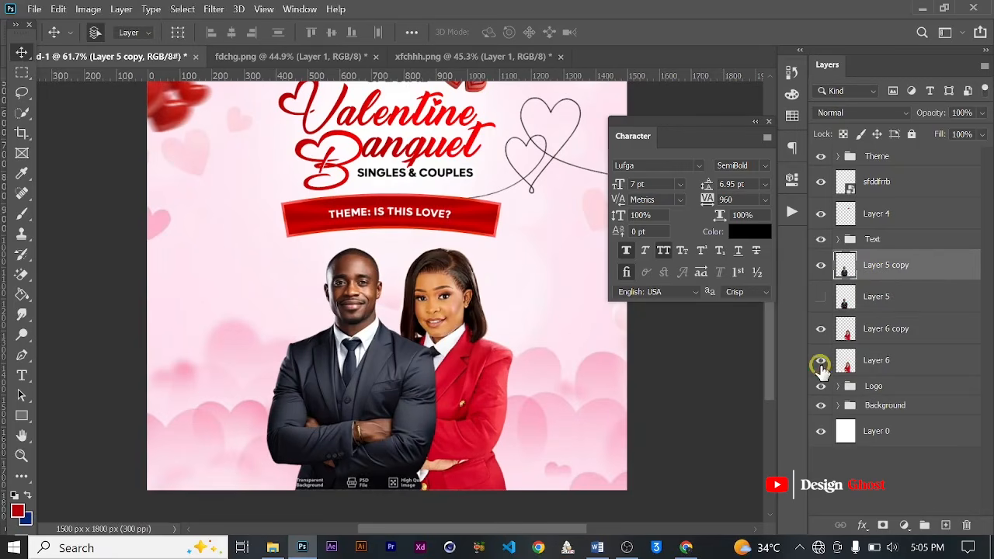
Step: Set up the standard Eraser tool with the Soft Round brush tip
scroll(422, 444, "up", 4)
key("space")
left_click_drag(425, 428, 421, 306)
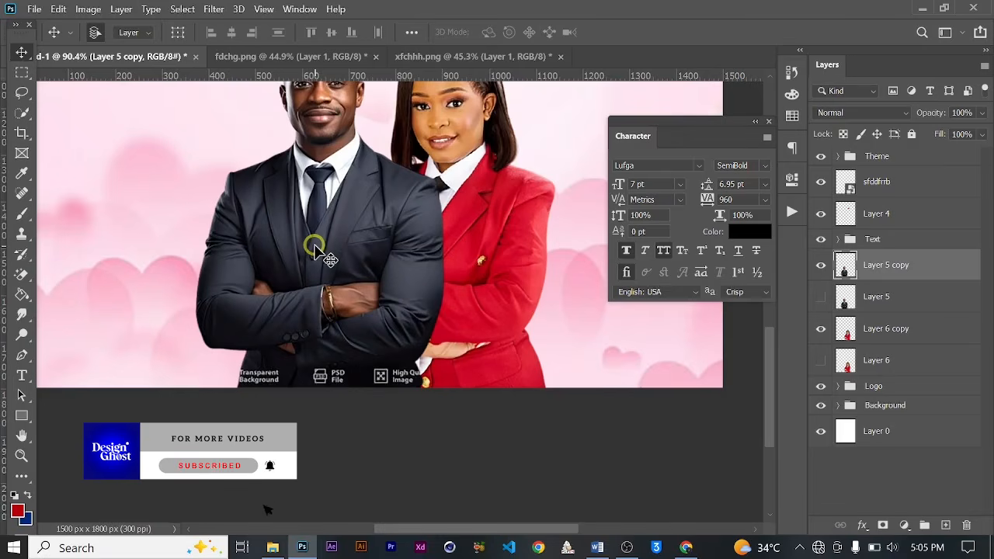
scroll(322, 248, "down", 1)
key("e")
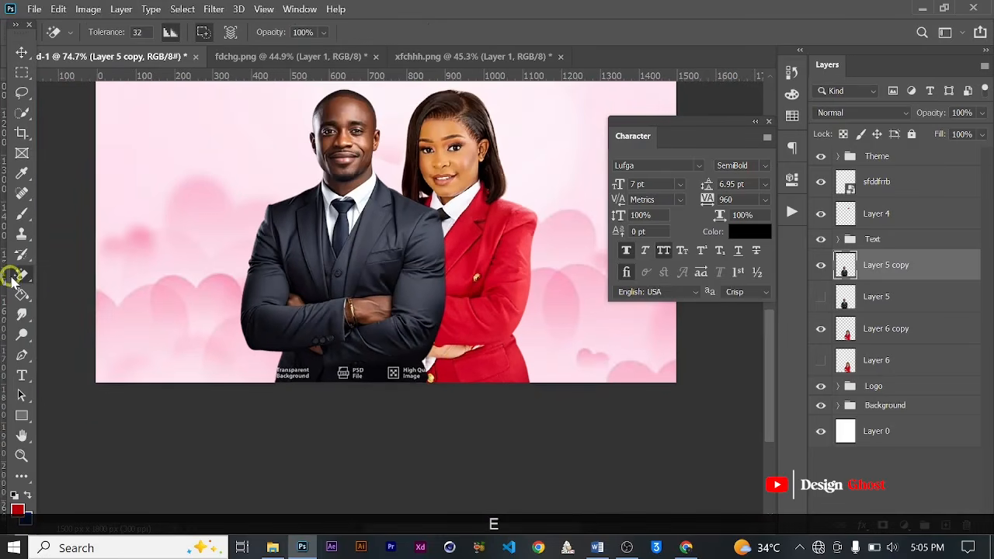
right_click(13, 276)
left_click(79, 274)
right_click(442, 271)
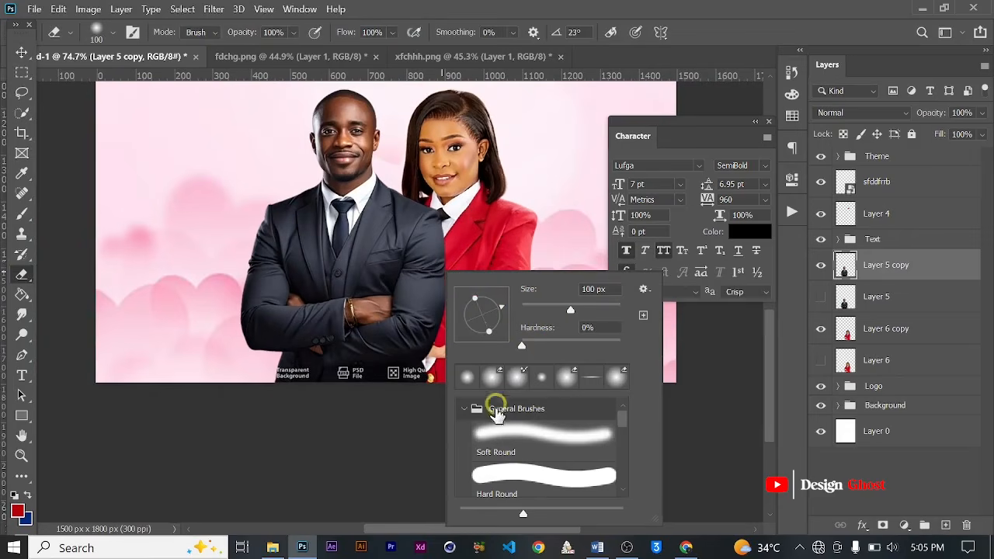
left_click(542, 439)
left_click(577, 196)
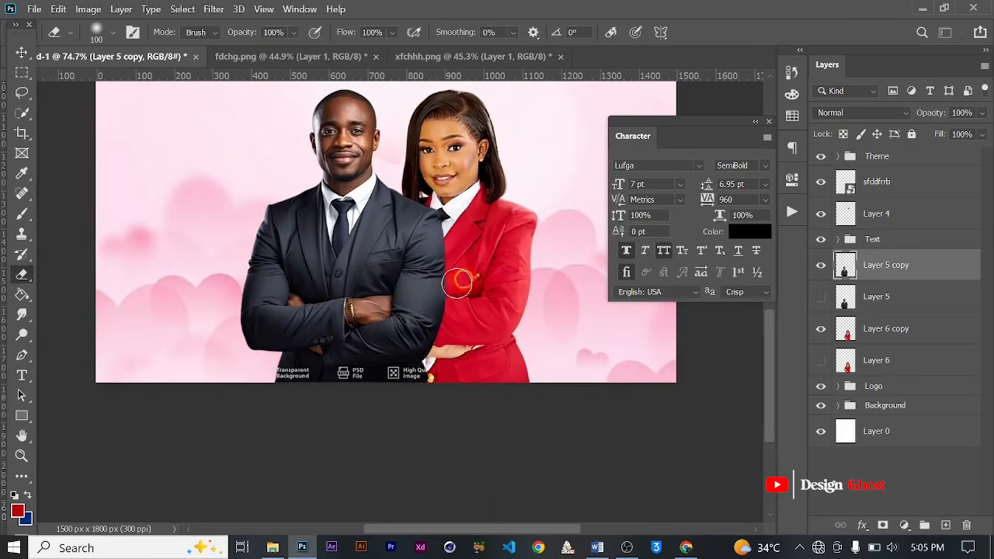
Step: Enlarge the eraser to 700 px and softly fade out the man's lower body on Layer 5 copy
key("bracketright")
key("bracketright")
key("bracketright")
key("bracketright")
key("bracketright")
key("bracketright")
key("bracketright")
key("bracketright")
key("bracketright")
key("bracketright")
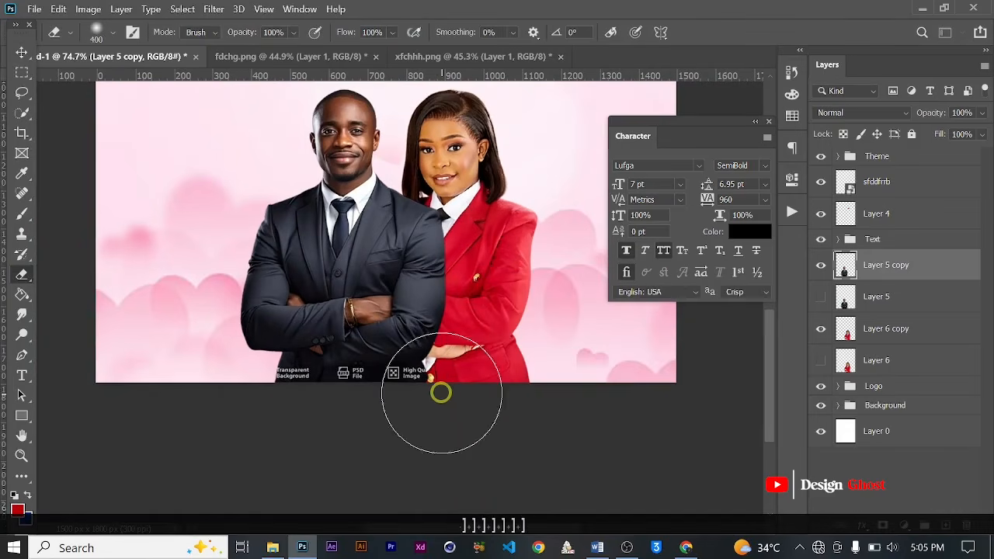
scroll(442, 403, "down", 2)
mouse_move(443, 435)
left_mouse_down()
mouse_move(380, 464)
mouse_move(457, 469)
left_mouse_up()
key("ctrl+0")
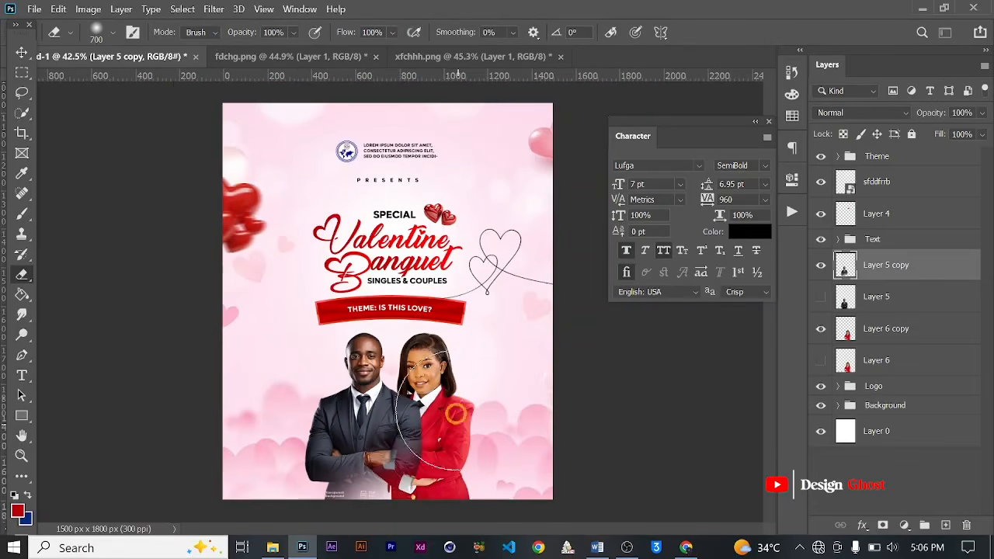
mouse_move(445, 476)
left_mouse_down()
mouse_move(350, 455)
mouse_move(334, 421)
mouse_move(414, 423)
left_mouse_up()
Step: Softly erase the woman's lower body on Layer 6 copy so she fades into the background
scroll(424, 456, "up", 4)
key("space")
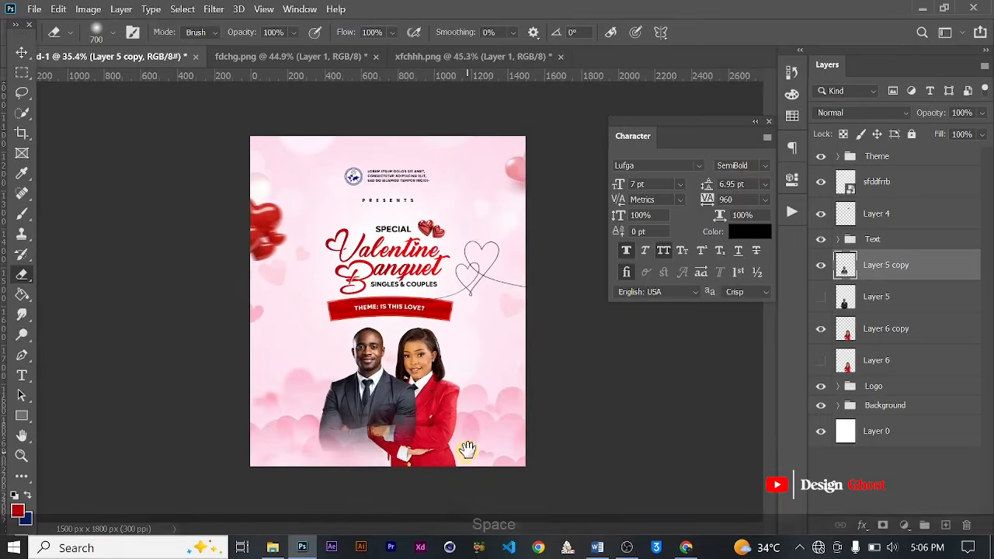
scroll(448, 404, "up", 4)
left_click_drag(447, 454, 416, 266)
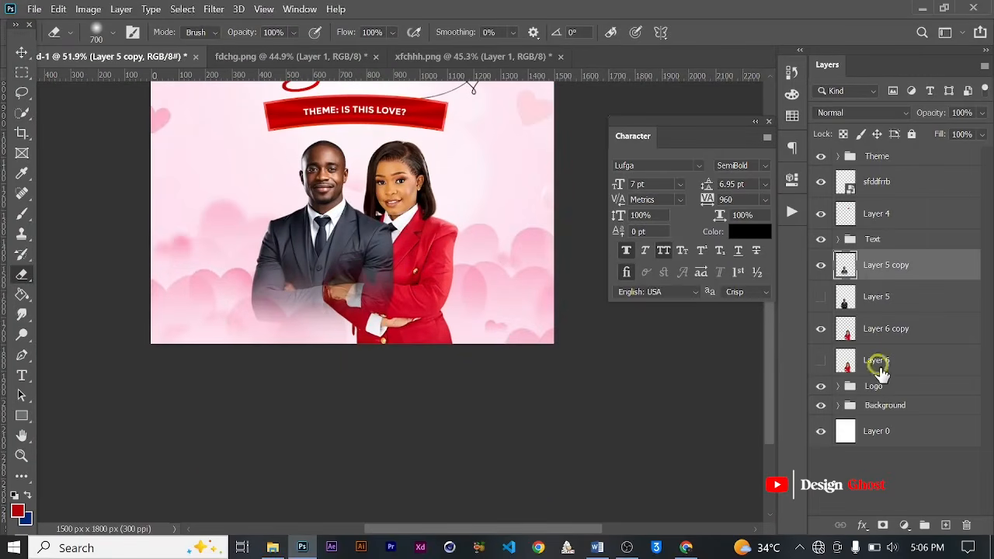
left_click(880, 330)
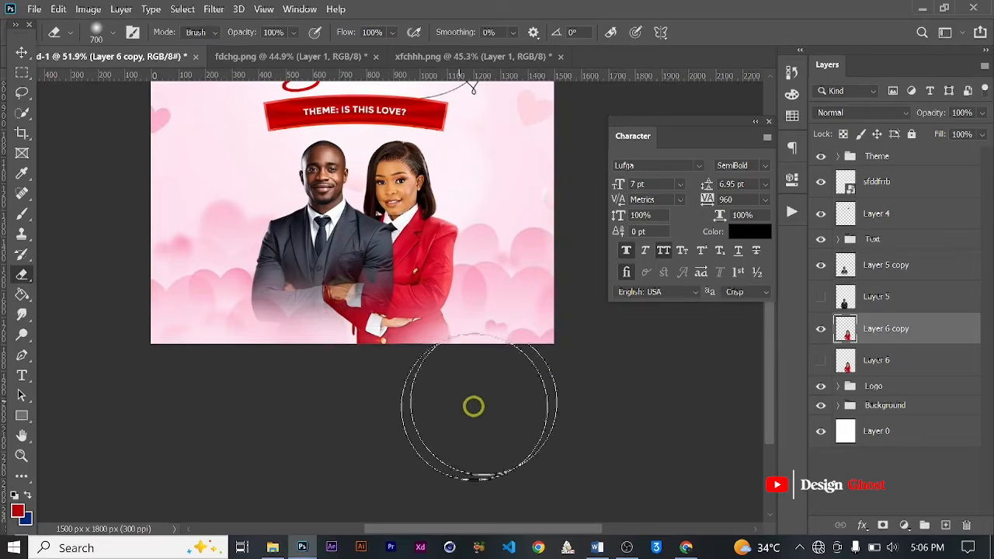
mouse_move(428, 400)
left_mouse_down()
mouse_move(431, 391)
mouse_move(355, 386)
mouse_move(371, 406)
mouse_move(272, 360)
left_mouse_up()
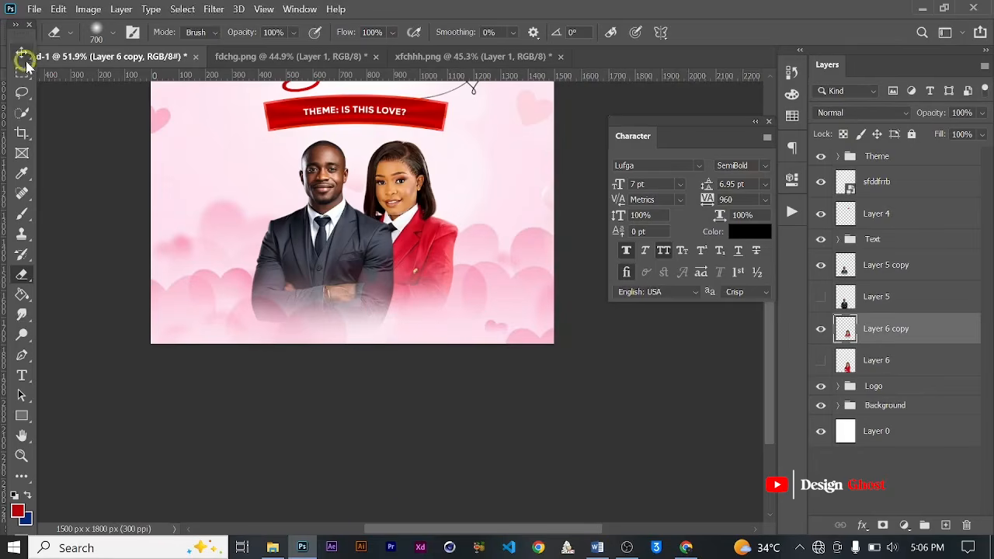
Step: Erase more of the man's folded arms and lower suit on Layer 5 copy to extend the fade
scroll(425, 317, "up", 6)
scroll(310, 288, "down", 3)
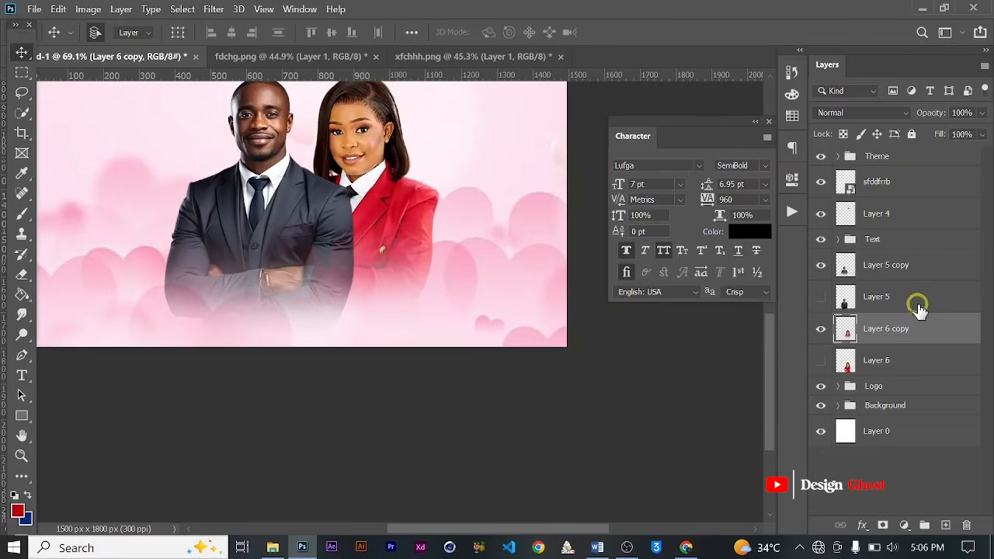
key("alt+bracketright")
key("e")
mouse_move(322, 409)
left_mouse_down()
mouse_move(388, 366)
mouse_move(341, 403)
mouse_move(151, 389)
mouse_move(109, 372)
mouse_move(99, 331)
mouse_move(112, 360)
mouse_move(131, 345)
mouse_move(243, 439)
mouse_move(315, 378)
mouse_move(340, 383)
mouse_move(362, 360)
mouse_move(354, 356)
mouse_move(301, 396)
mouse_move(181, 388)
mouse_move(140, 368)
left_mouse_up()
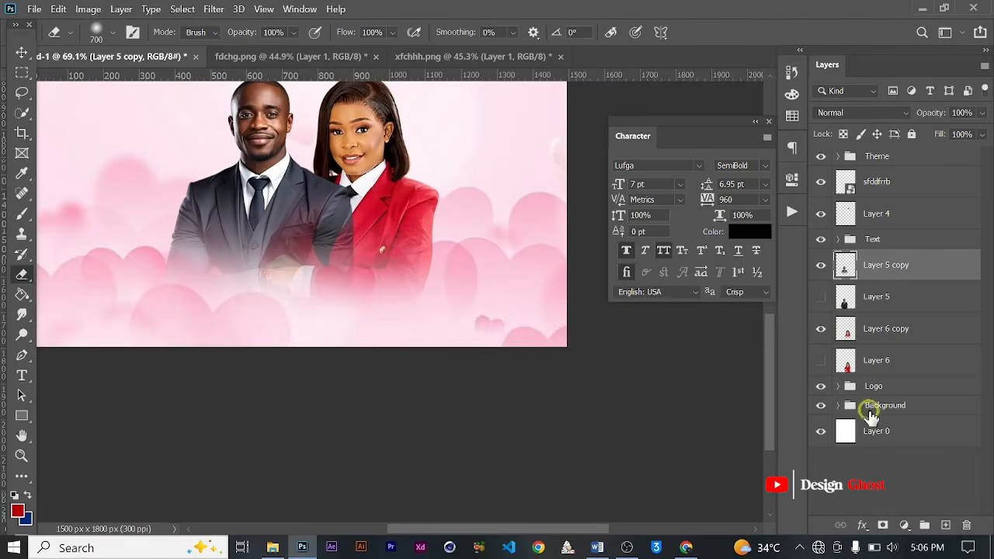
Step: Duplicate the faded man's layer, Layer 5 copy, in place to strengthen his image
left_click(21, 53)
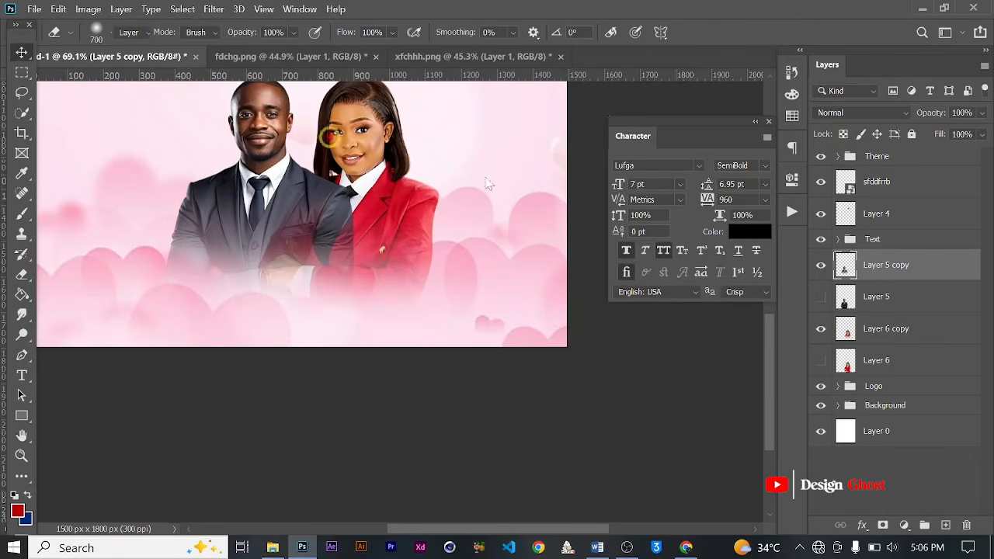
key("ctrl+j")
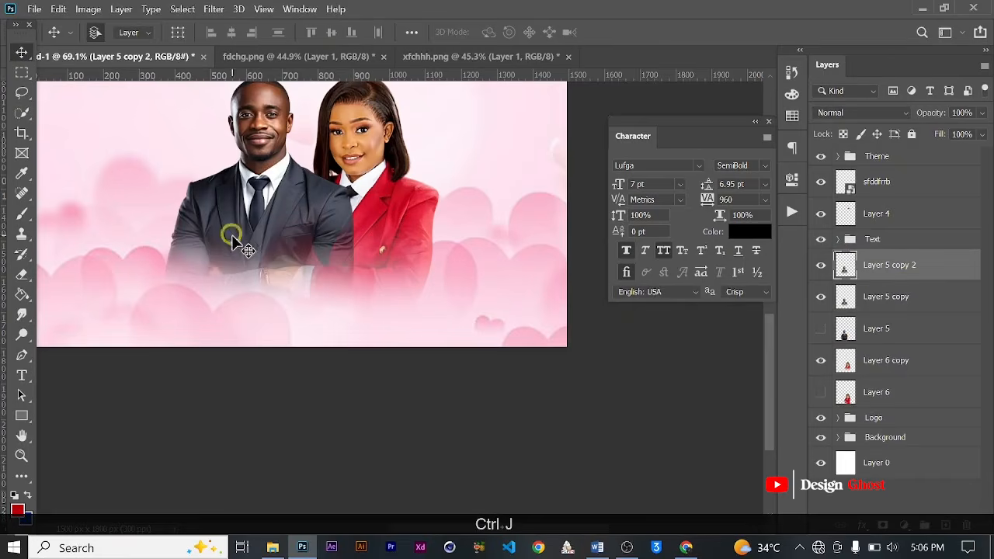
scroll(266, 290, "up", 2)
scroll(310, 279, "down", 2)
key("Return")
key("ctrl+0")
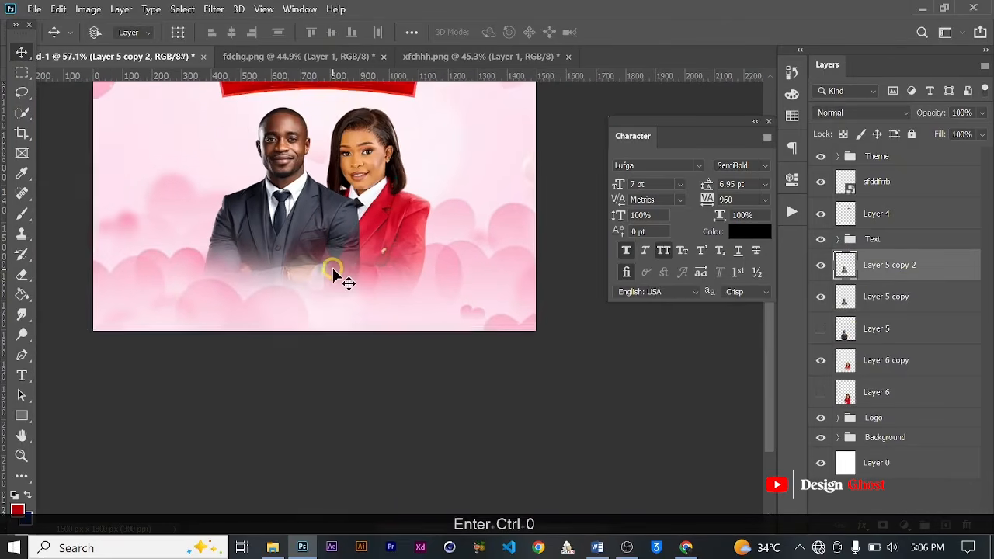
Step: Group all the man and woman layers, down to Layer 6, and name the group Images
left_click(889, 395, "shift")
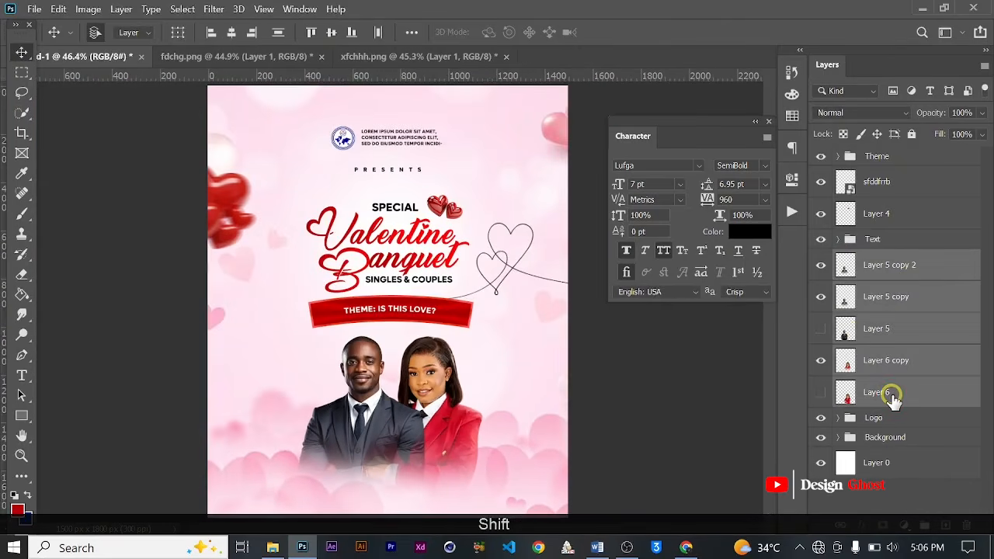
key("ctrl+g")
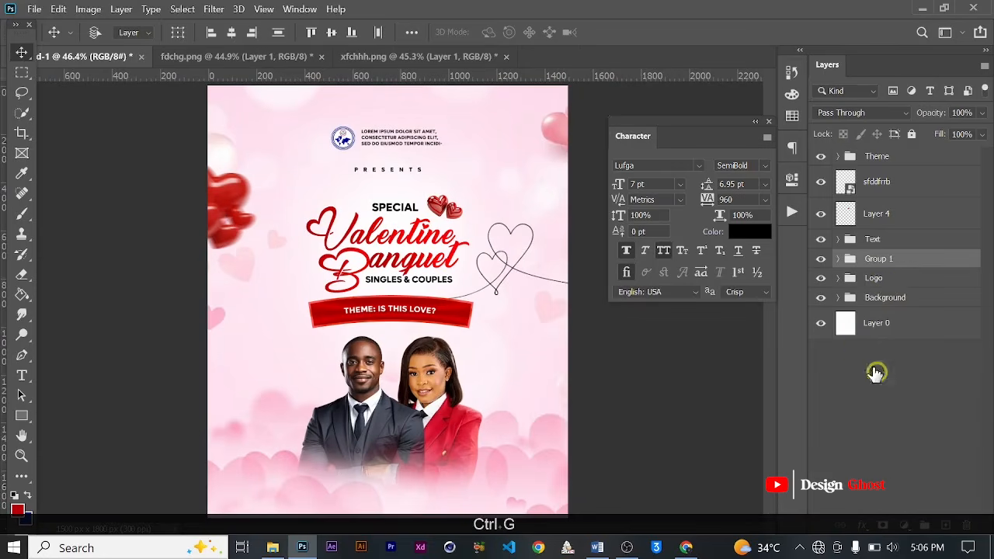
double_click(878, 259)
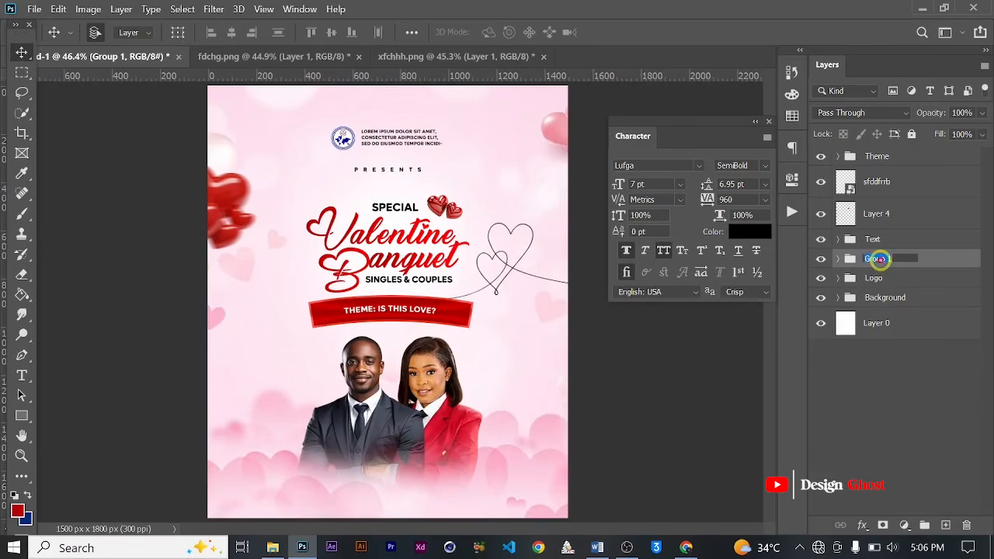
type("Images")
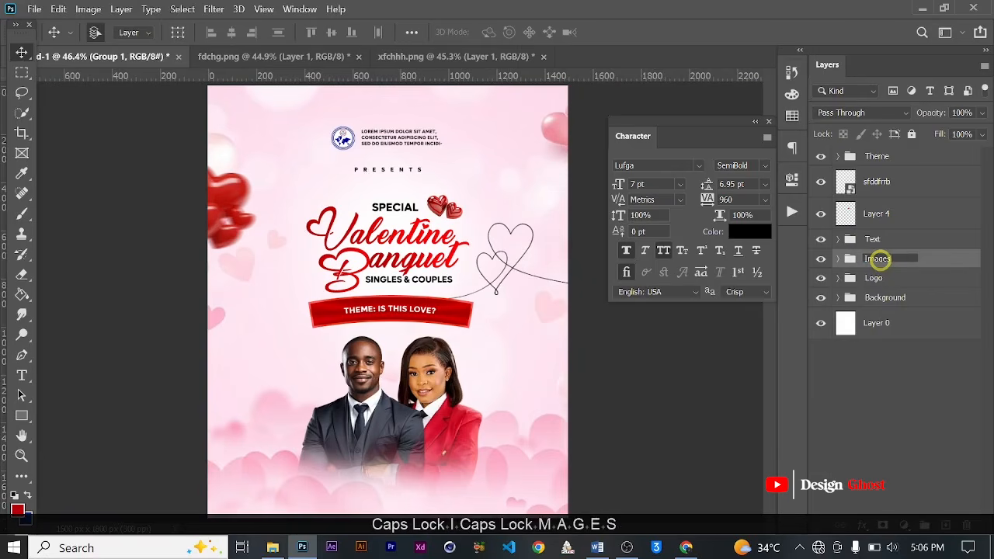
key("Return")
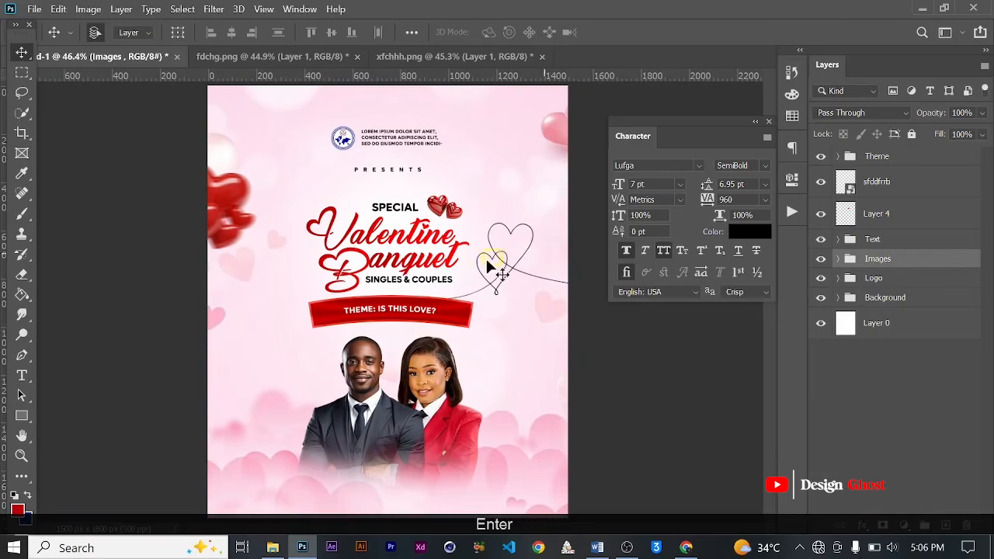
Step: Add a small paragraph text box of Lorem ipsum placeholder text beside the woman's head
scroll(448, 290, "down", 3)
key("ctrl+0")
scroll(394, 355, "up", 3)
left_click_drag(452, 409, 418, 225)
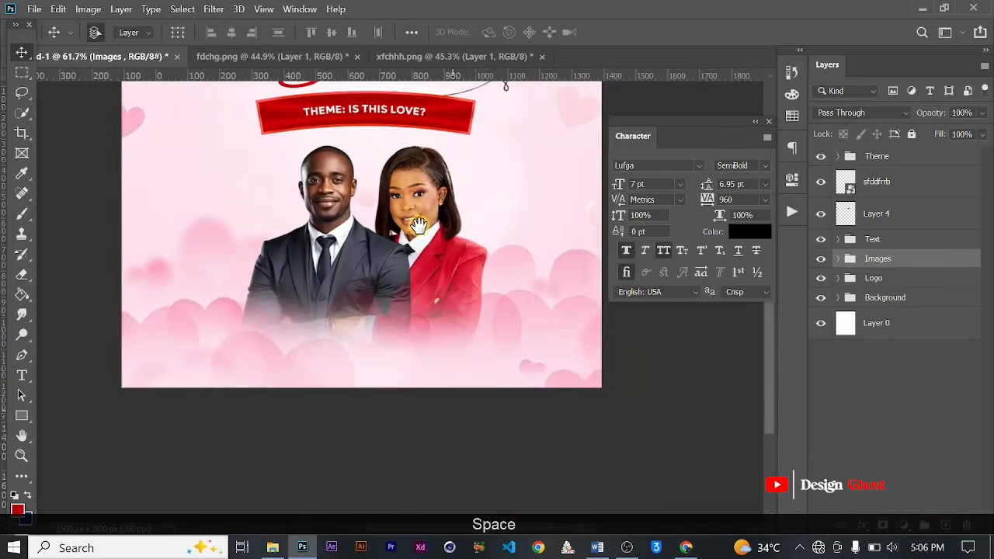
scroll(418, 224, "up", 2)
scroll(418, 225, "down", 3)
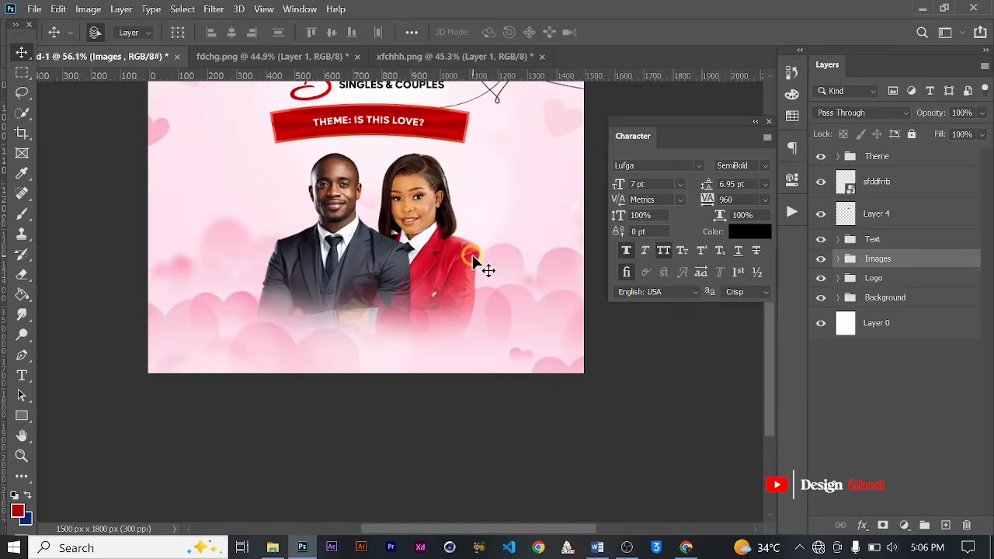
scroll(444, 251, "up", 2)
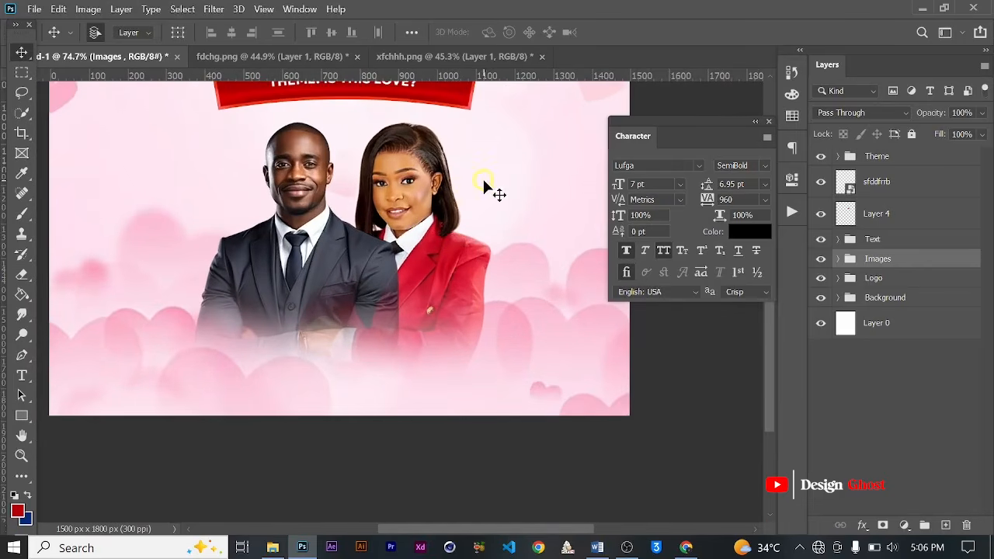
left_click(23, 376)
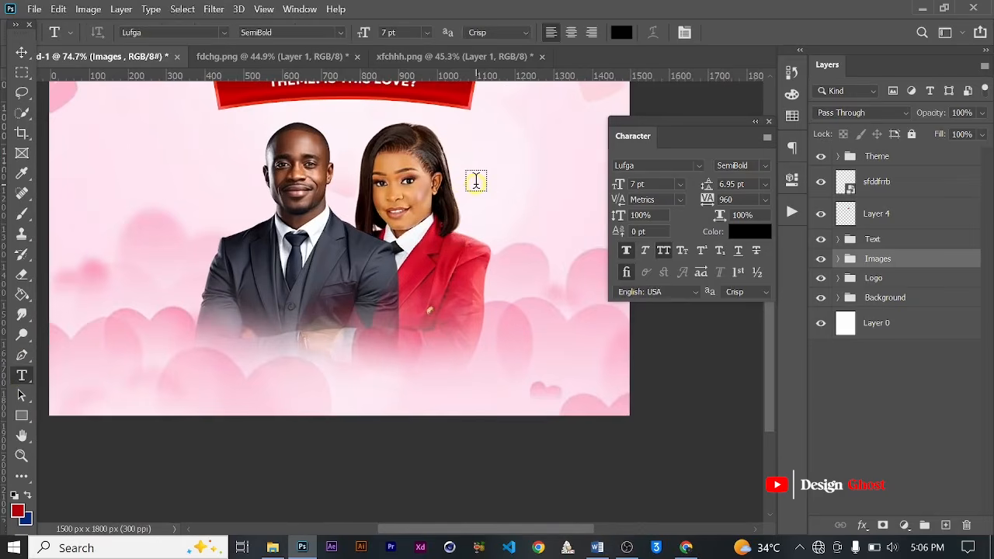
scroll(508, 220, "down", 1)
left_click_drag(479, 179, 530, 200)
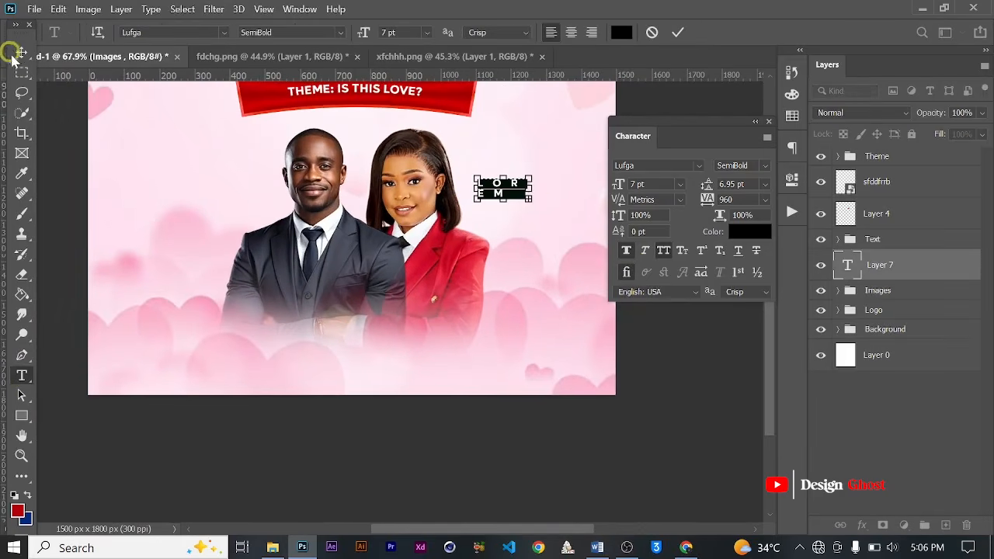
left_click(22, 52)
Step: Set the placeholder text's tracking to 0, then tighten it to -50
scroll(510, 242, "up", 2)
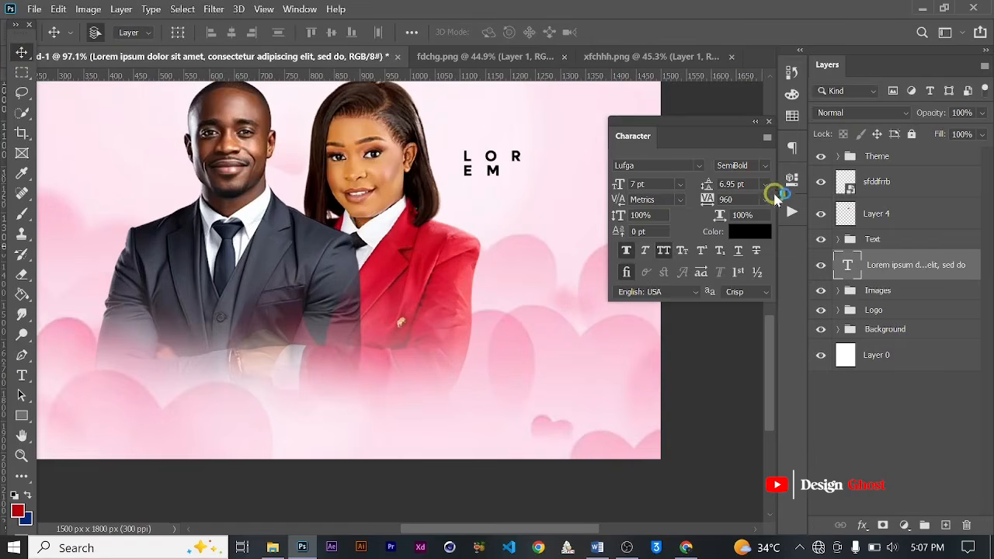
left_click(765, 201)
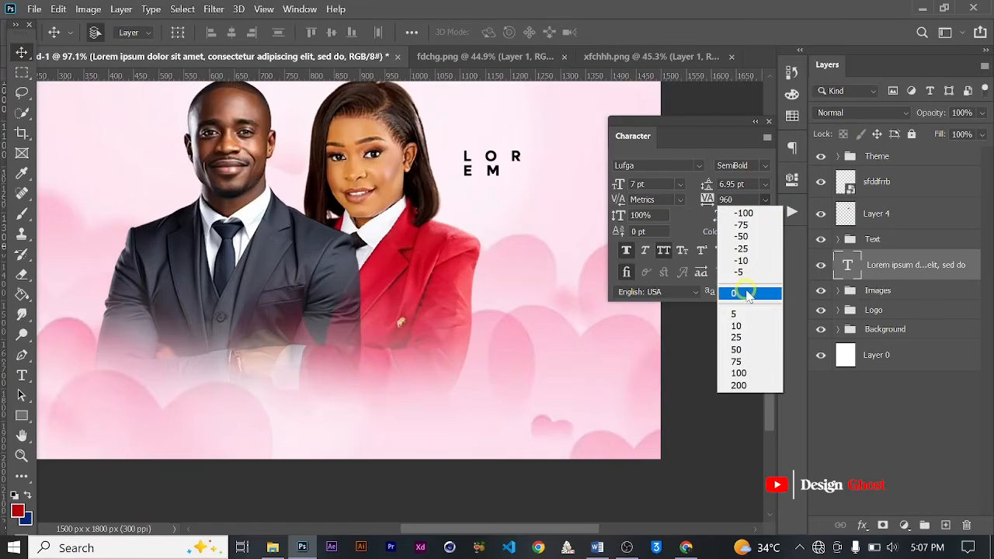
left_click(746, 293)
left_click(763, 201)
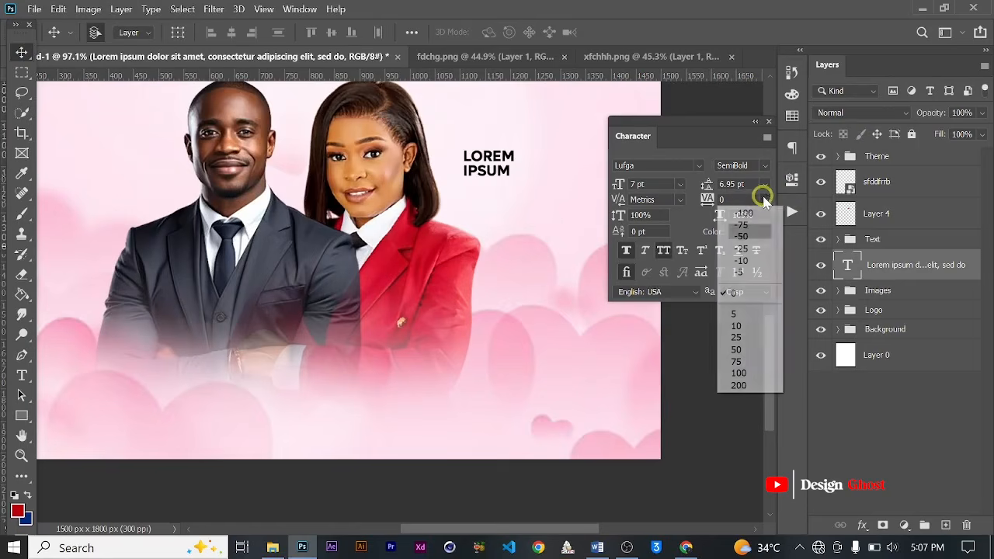
left_click(738, 237)
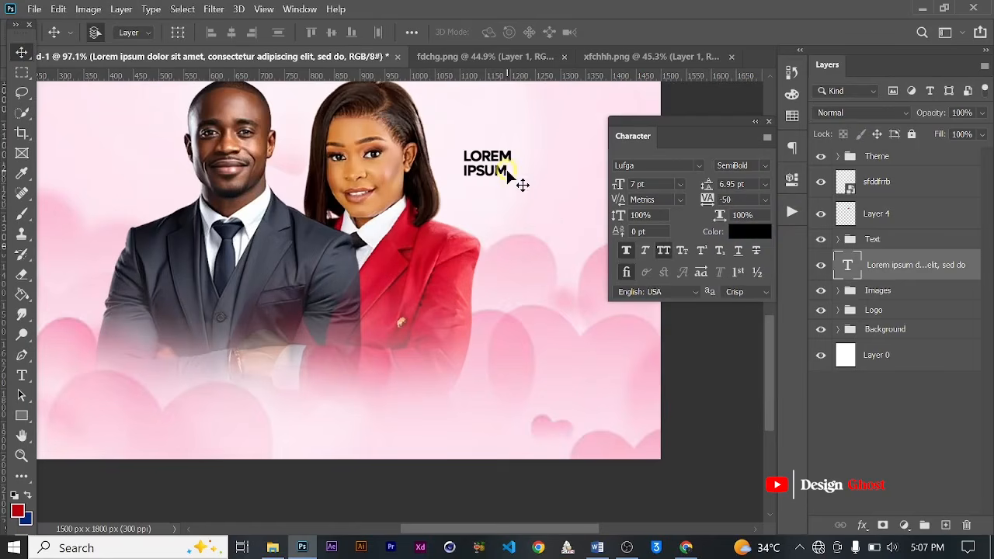
Step: Widen the placeholder text box until its two lines read "Lorem ipsum" and "dolor sit amet,"
key("t")
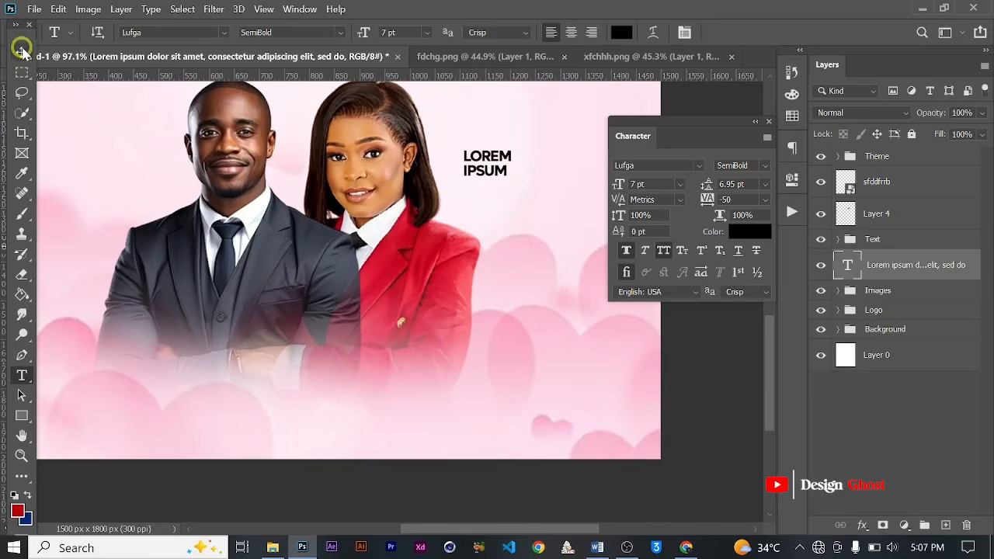
left_click_drag(537, 164, 571, 164)
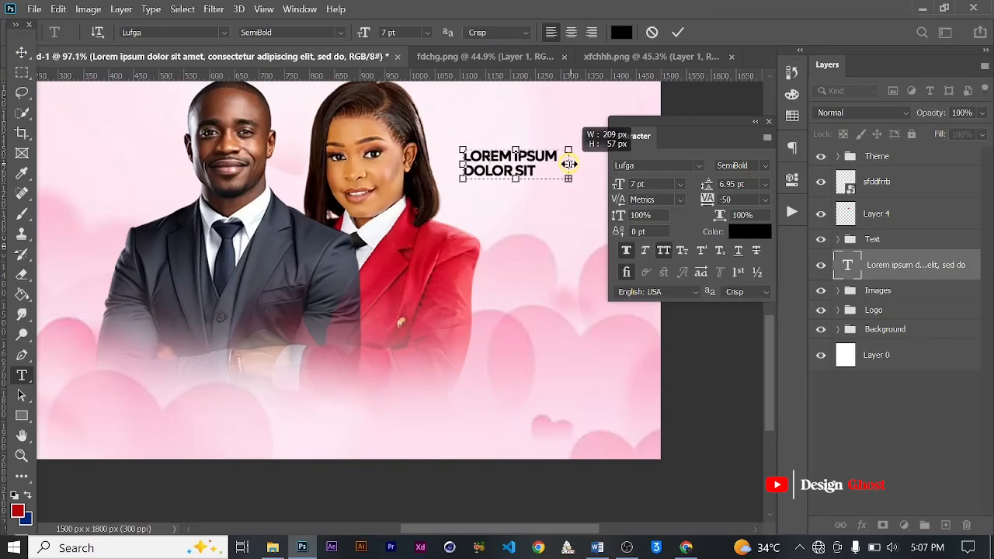
left_click_drag(658, 20, 668, 25)
left_click(681, 32)
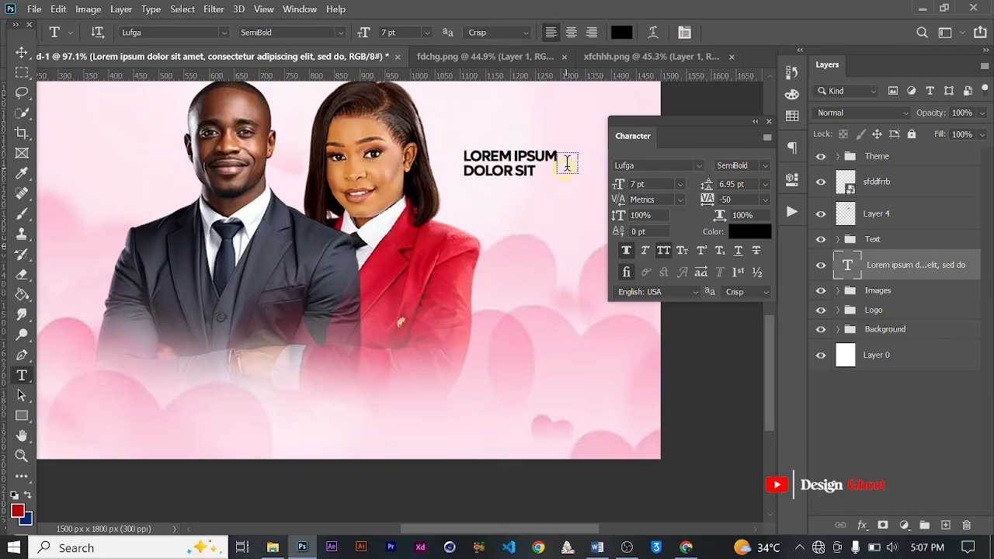
left_click(529, 155)
left_click_drag(572, 163, 582, 164)
left_click(688, 29)
Step: Set the placeholder text's tracking to -25
left_click(765, 199)
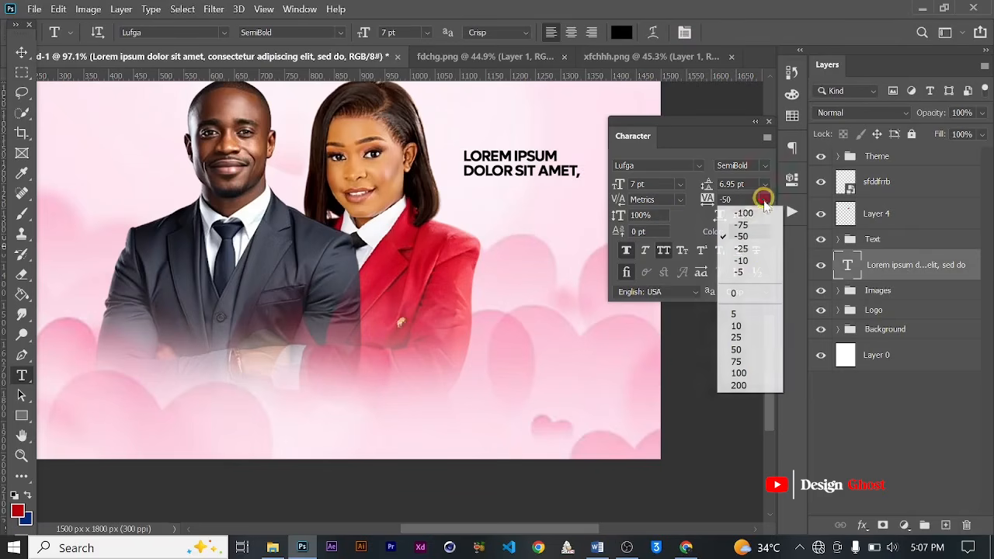
left_click(758, 258)
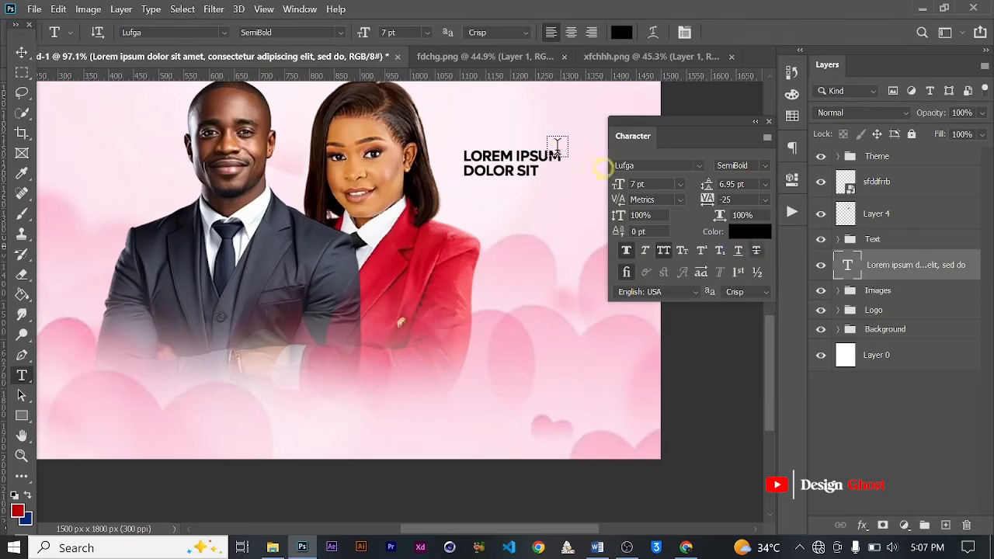
Step: Scale the Lorem ipsum caption beside the woman down to about 73% of its size
left_click(16, 57)
scroll(440, 251, "up", 1)
key("ctrl+t")
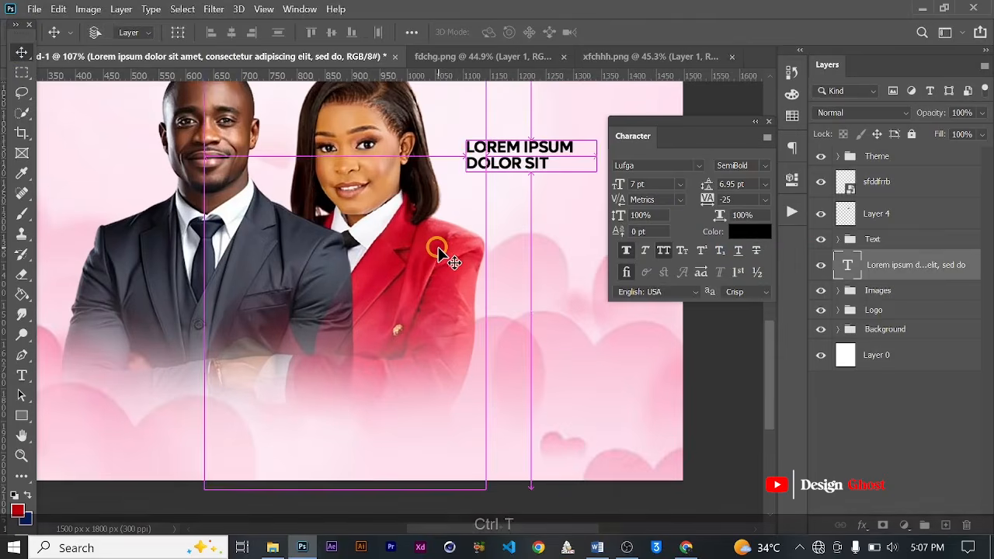
scroll(550, 191, "up", 3)
key("space")
left_click_drag(491, 195, 340, 290)
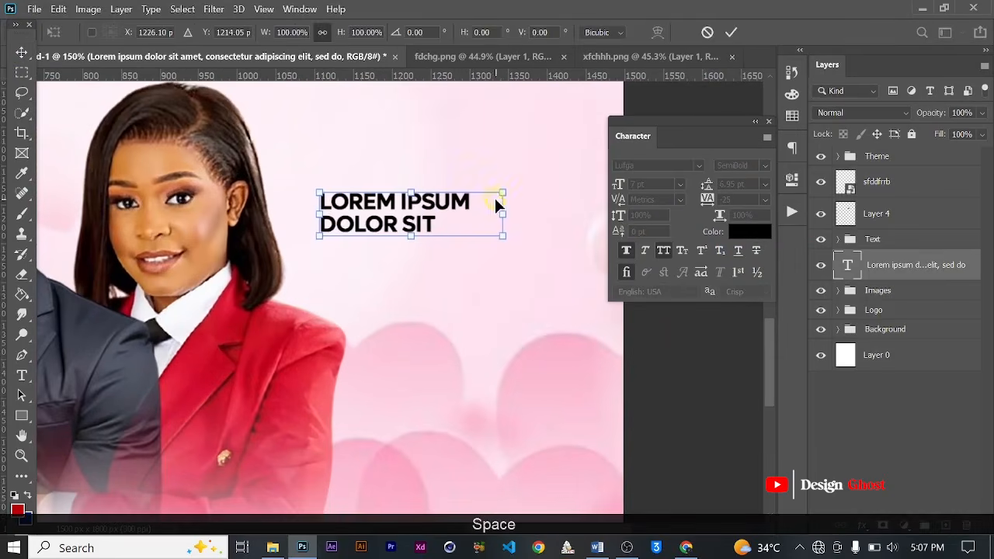
left_click_drag(503, 186, 456, 198)
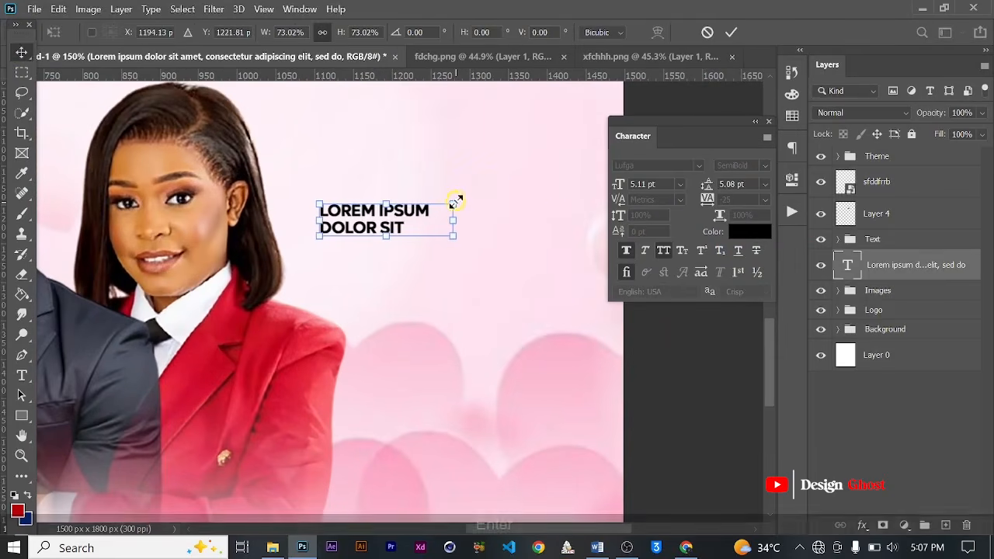
Step: Nudge the caption slightly to fine-tune its spacing from the woman's head
key("ctrl+0")
key("Right")
key("Right")
key("Right")
key("Right")
key("Right")
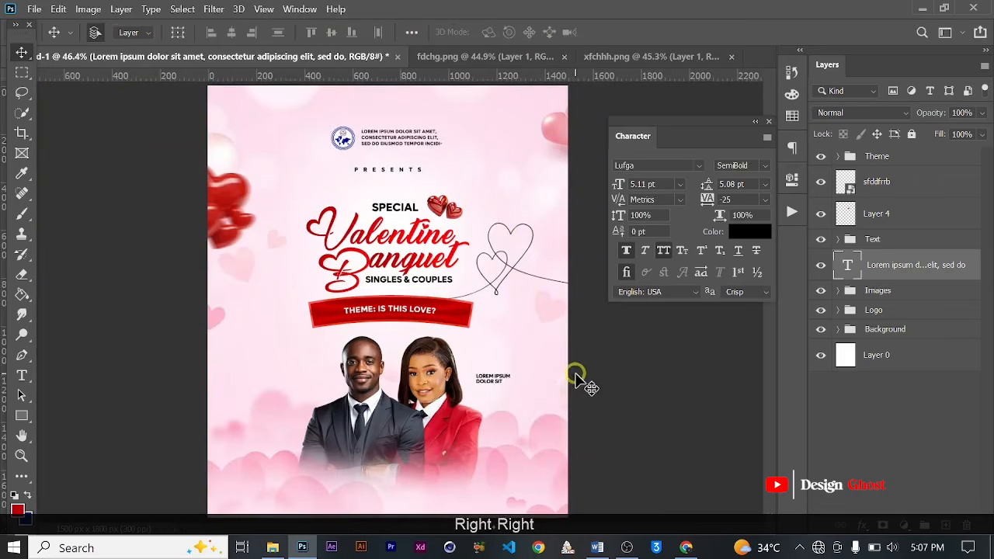
key("Up")
key("Left")
key("Right")
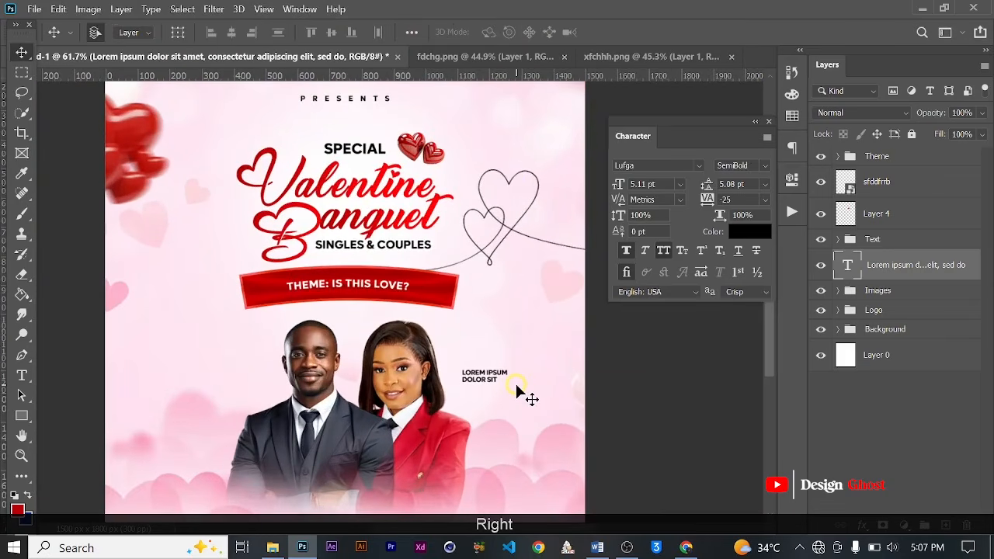
key("Left")
key("Left")
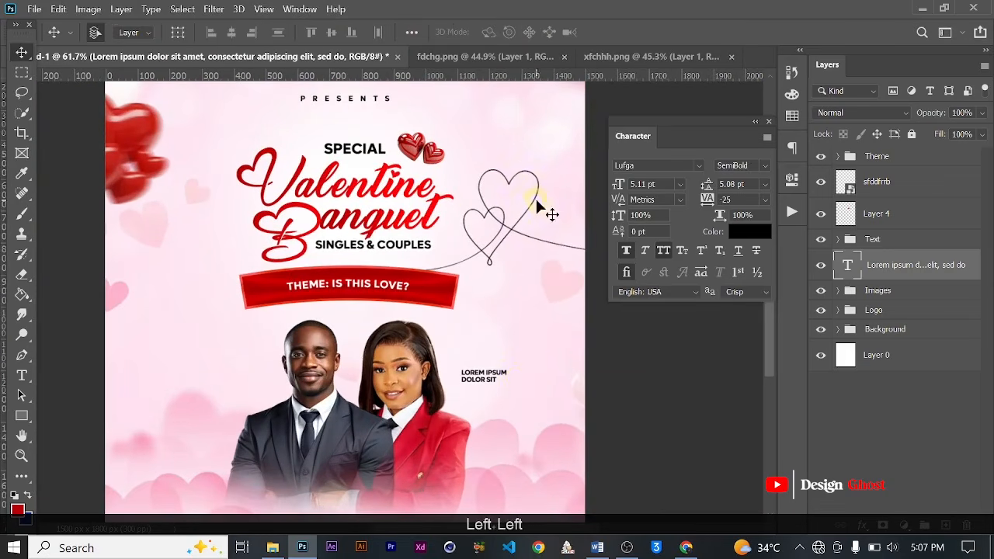
Step: Place the download (18) line-heart image from the Valentine folder, scaled to about 12%, just below the caption
scroll(458, 393, "down", 2)
left_click(271, 550)
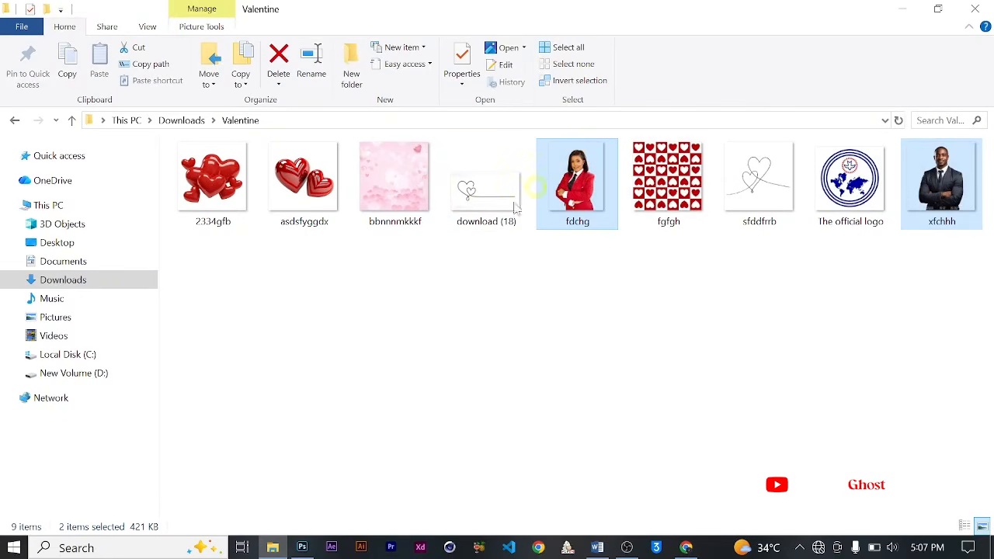
left_click(486, 185)
left_click_drag(312, 553, 338, 220)
left_click_drag(446, 334, 479, 373)
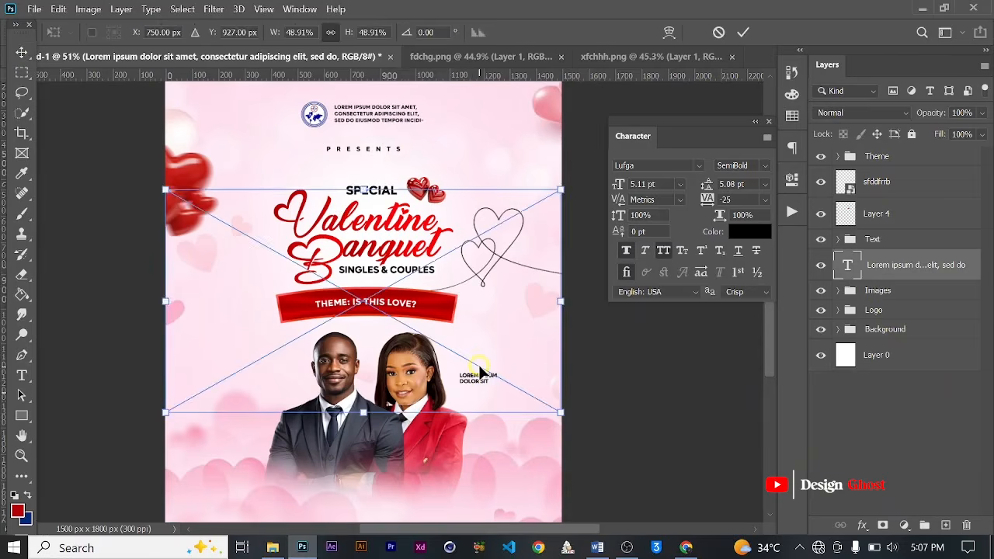
scroll(479, 373, "up", 3)
key("ctrl+0")
left_click_drag(568, 209, 463, 399)
key("Return")
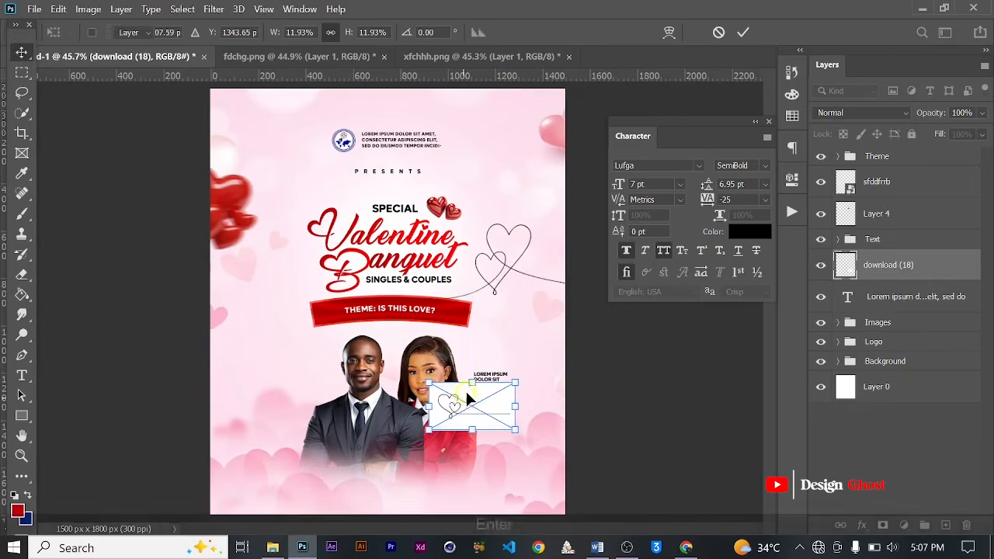
Step: Bring the download (18) layer to the front, above the Theme group
key("ctrl+bracketright")
key("ctrl+bracketright")
key("ctrl+bracketright")
key("ctrl+bracketright")
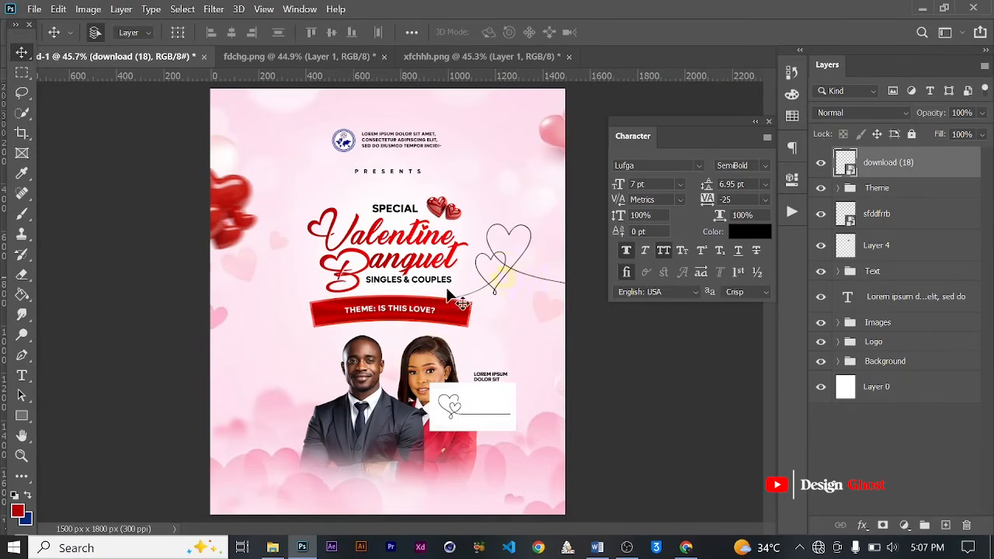
Step: Switch to the Magic Eraser tool and rasterize the download (18) smart object
scroll(491, 422, "up", 8)
key("e")
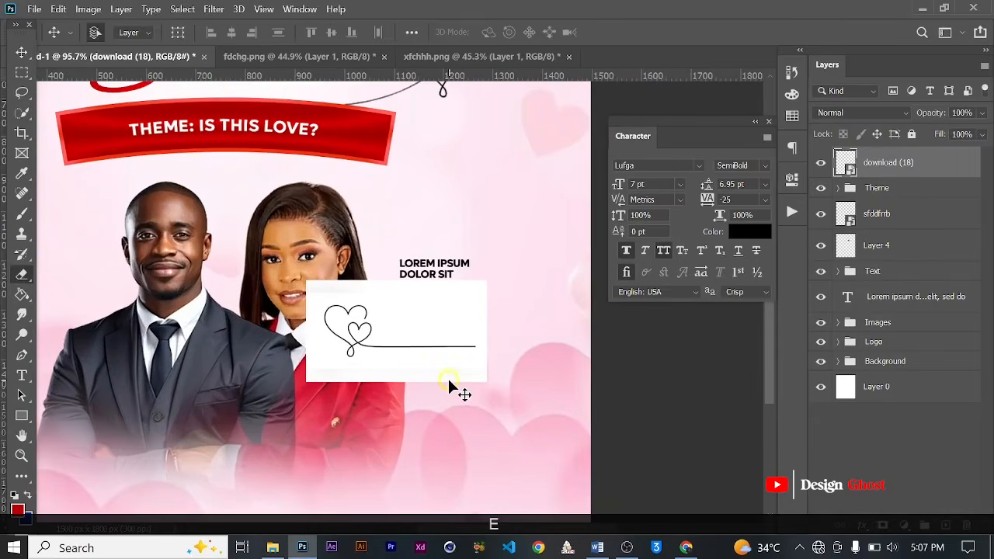
right_click(23, 276)
left_click(77, 304)
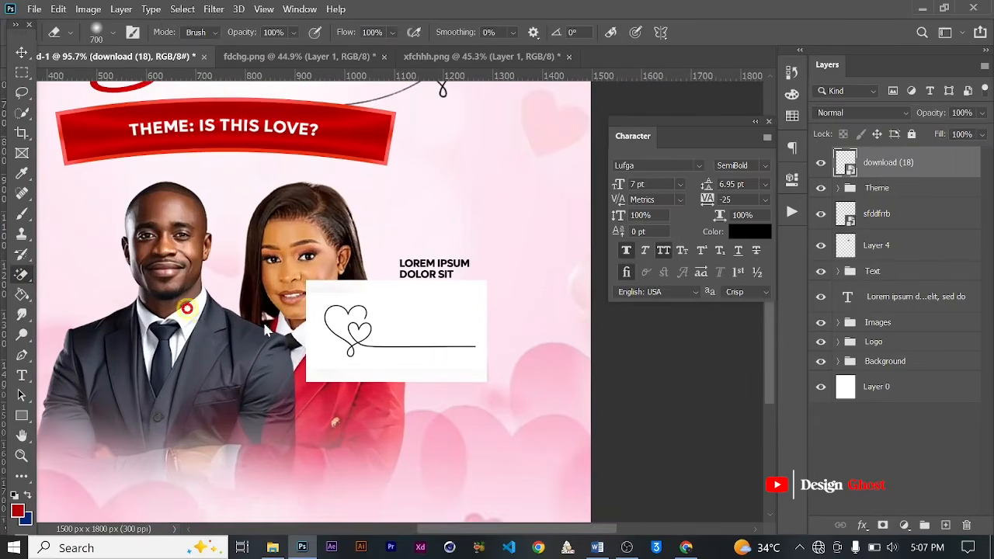
scroll(429, 302, "up", 1)
left_click(305, 344)
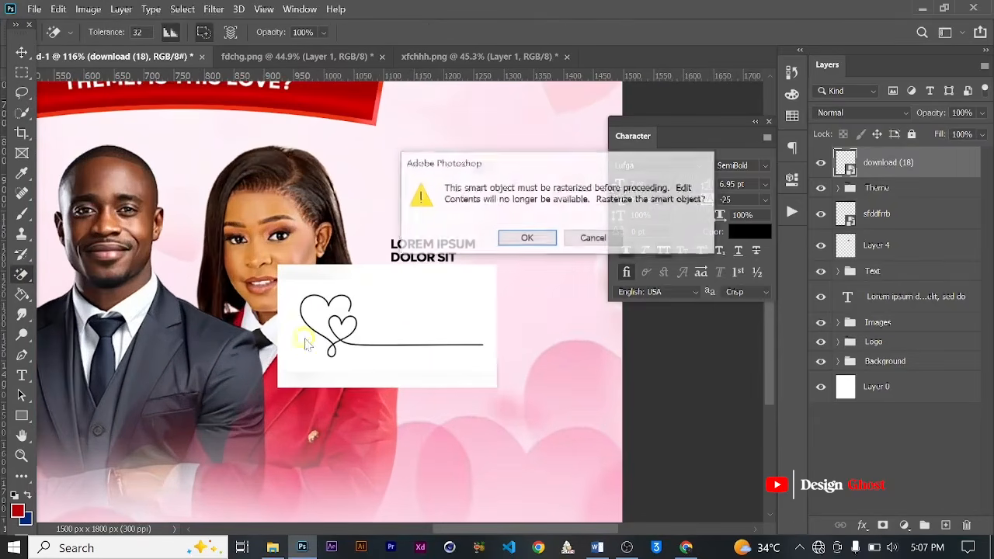
left_click(528, 238)
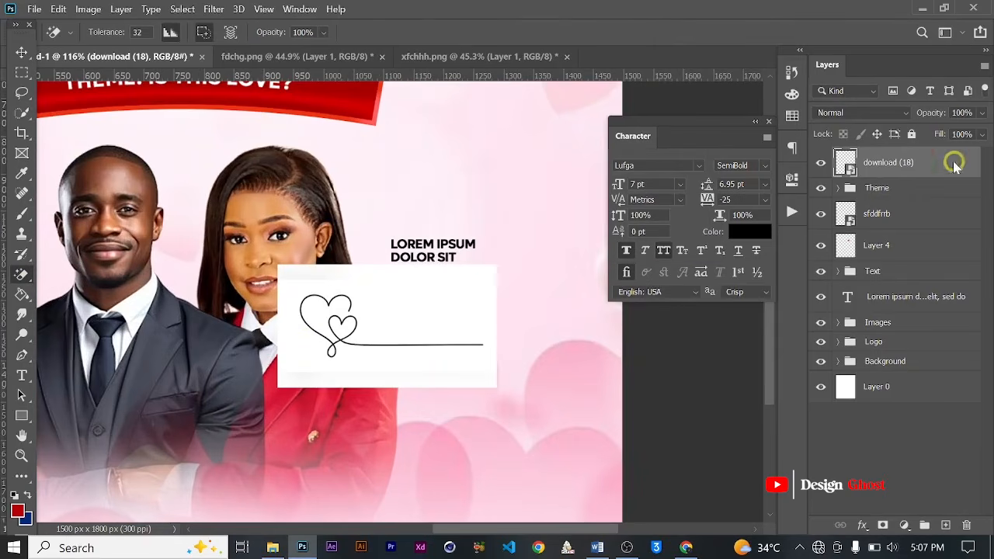
right_click(867, 165)
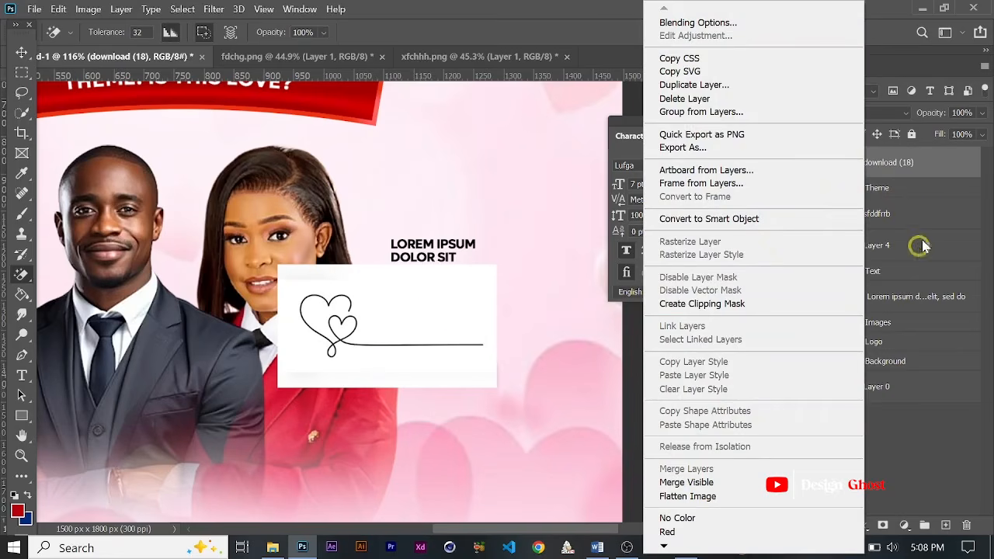
left_click(937, 158)
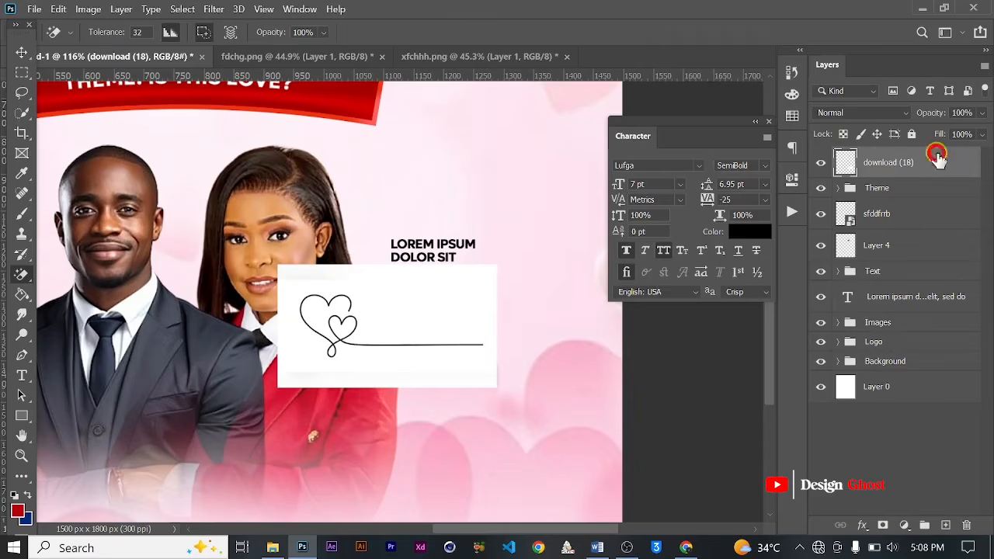
Step: Erase the line-heart image's white background, including the areas enclosed by the hearts and the small loop
left_click(491, 378)
scroll(357, 327, "up", 4)
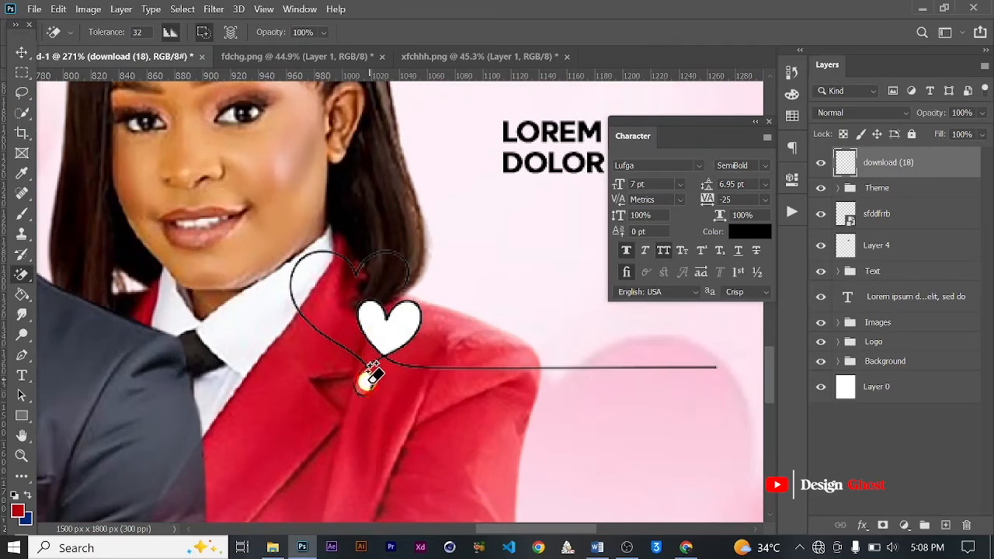
left_click(369, 363)
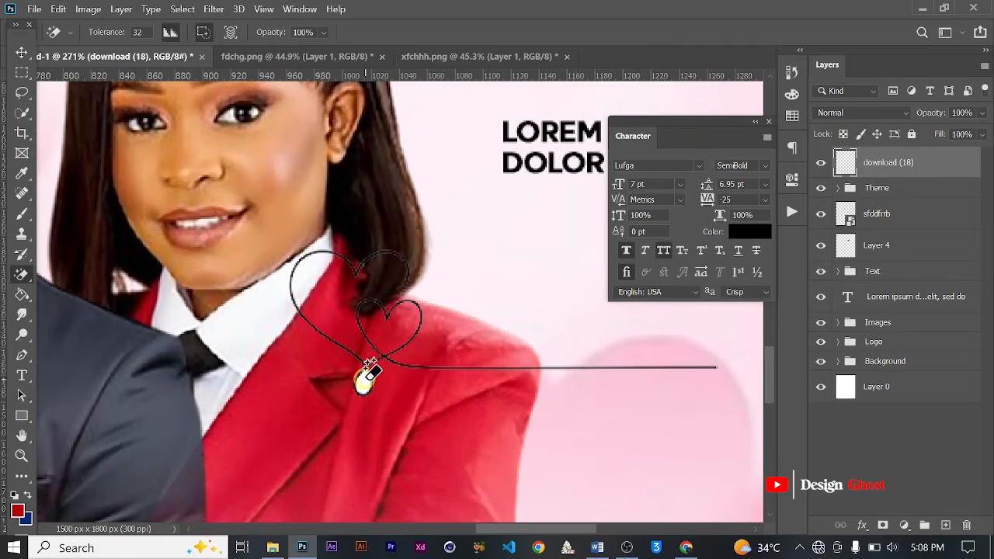
Step: Move the line-heart artwork up onto the caption and scale it to about 67%
left_click(24, 54)
scroll(518, 378, "down", 4)
key("ctrl+t")
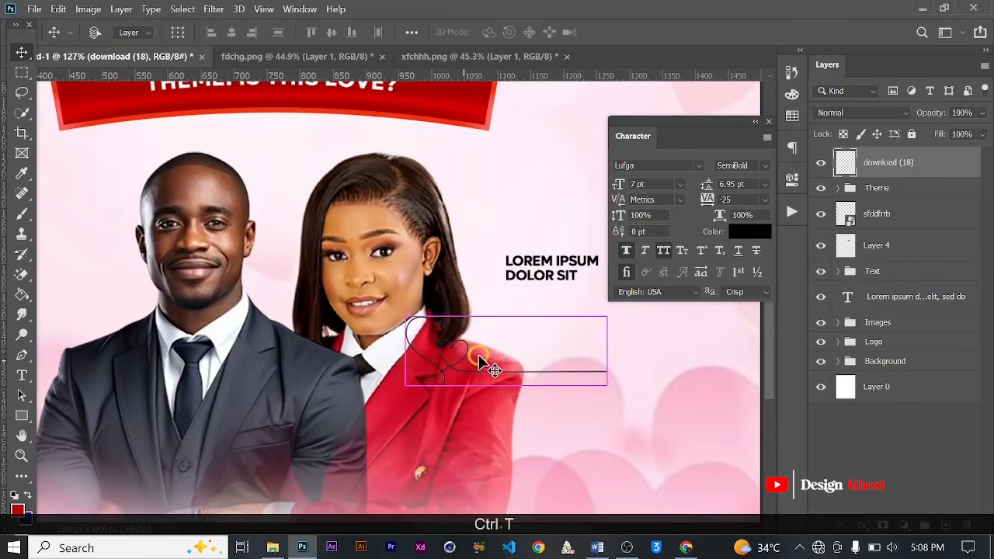
scroll(506, 378, "up", 1)
left_click_drag(509, 366, 564, 296)
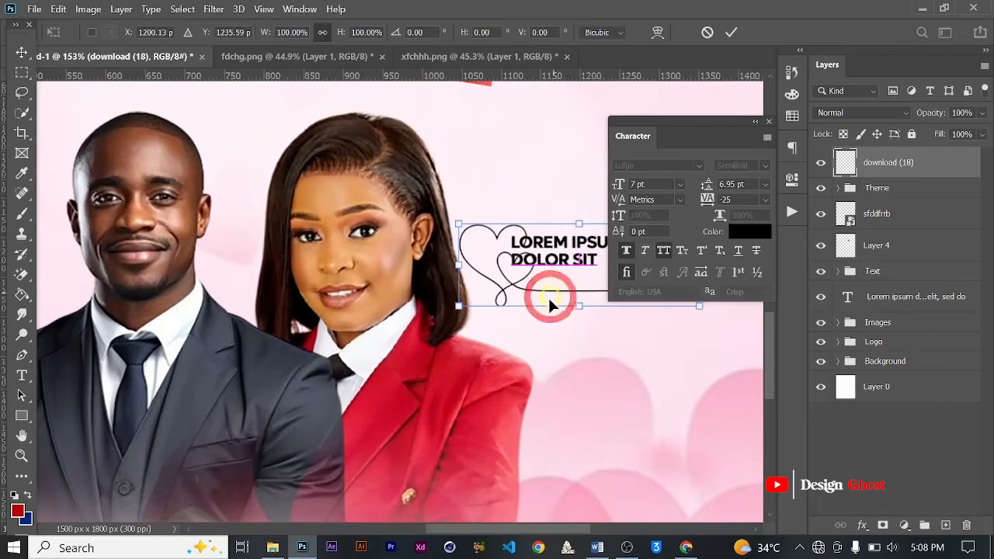
scroll(542, 310, "down", 3)
scroll(598, 310, "down", 3)
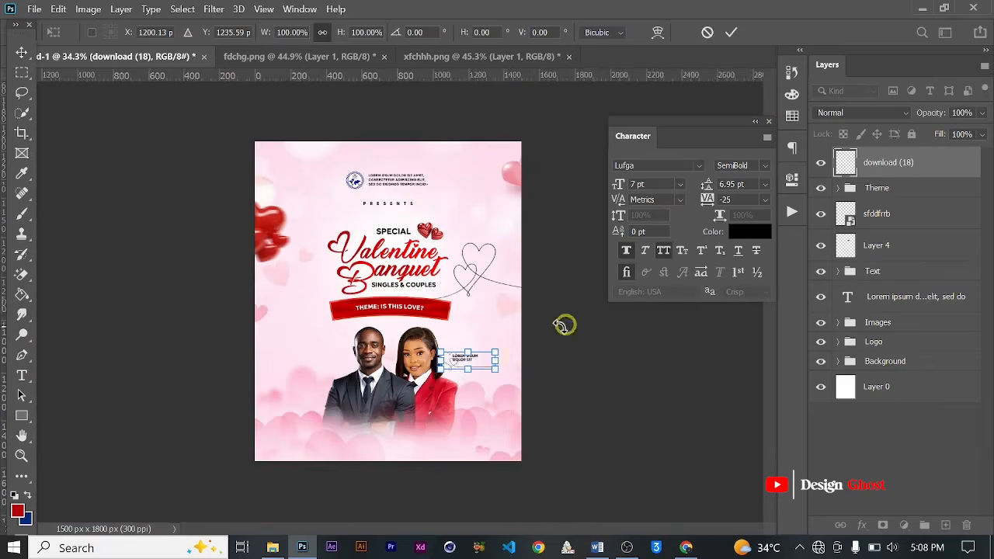
scroll(581, 322, "up", 2)
left_click_drag(546, 399, 499, 378)
scroll(505, 383, "up", 2)
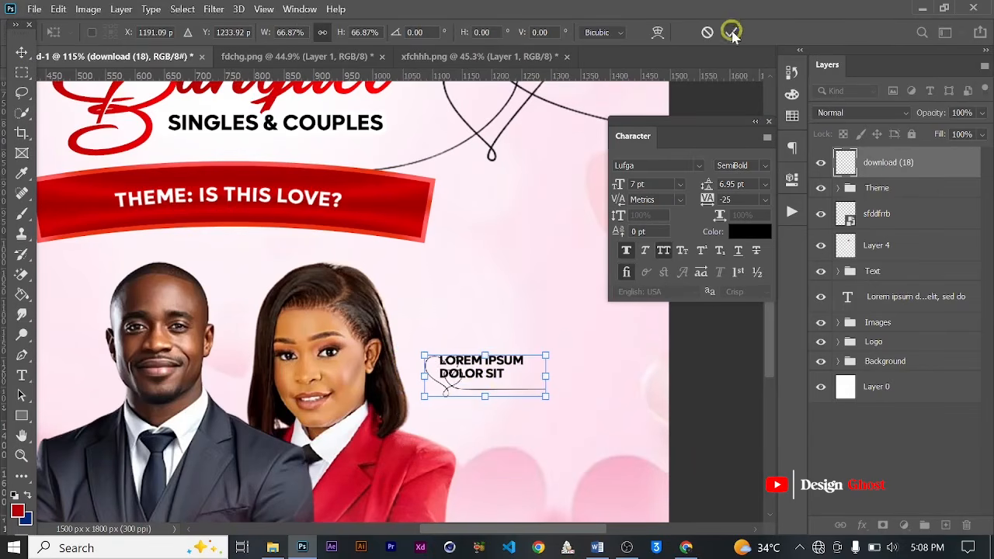
left_click(731, 31)
Step: Flip the line-heart artwork horizontally and shift it so the hearts sit after the caption with the line underneath
left_click(59, 9)
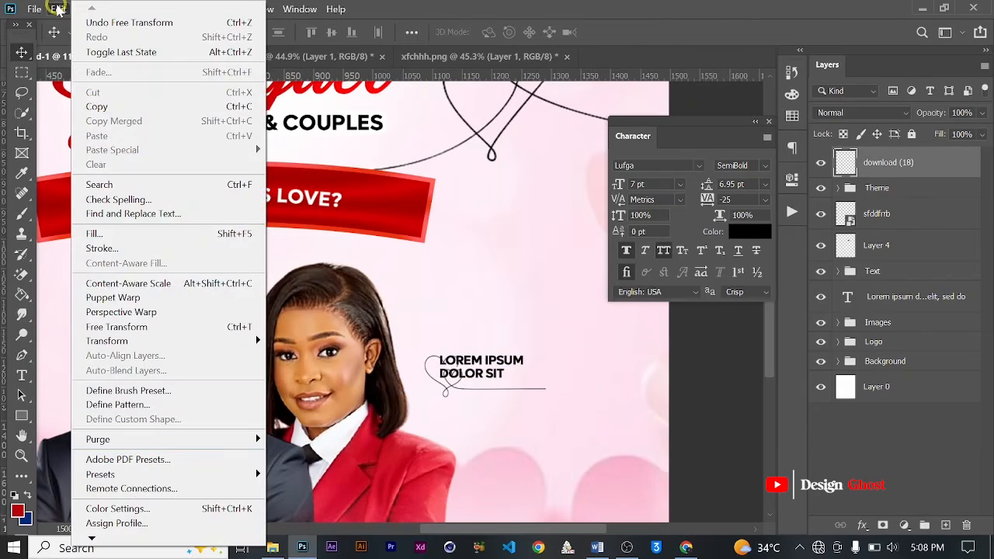
mouse_move(239, 343)
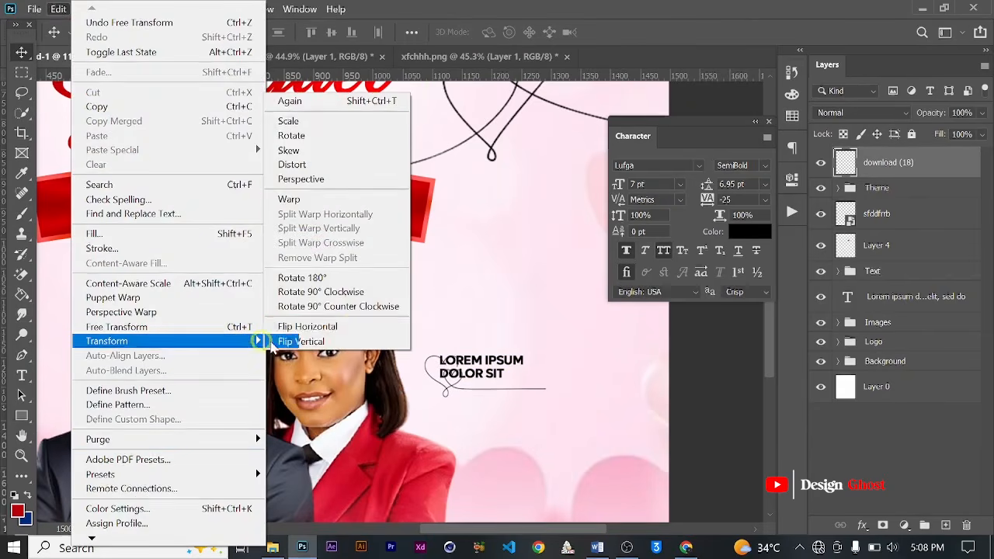
left_click(346, 327)
scroll(548, 371, "up", 2)
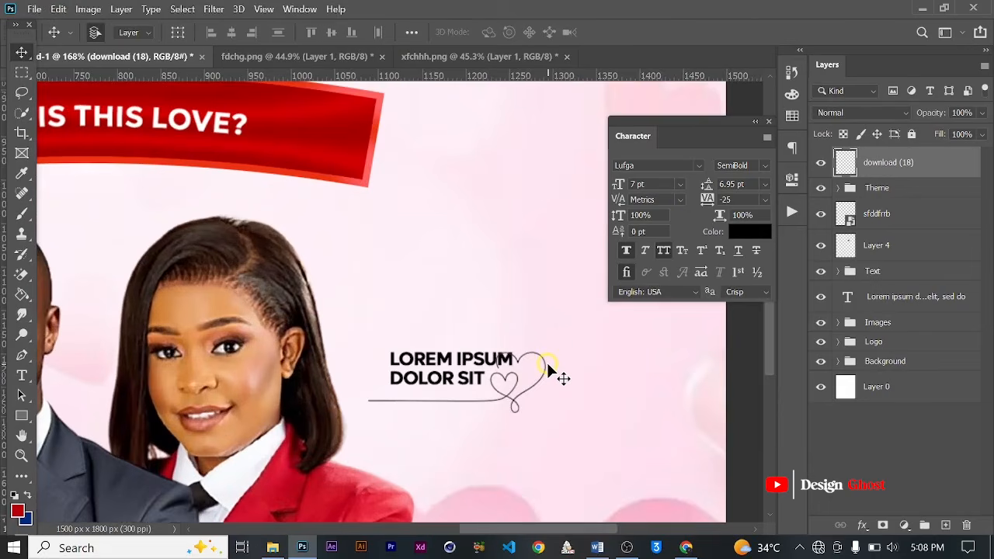
key("ctrl+t")
scroll(544, 365, "up", 2)
left_click_drag(528, 383, 569, 375)
key("Return")
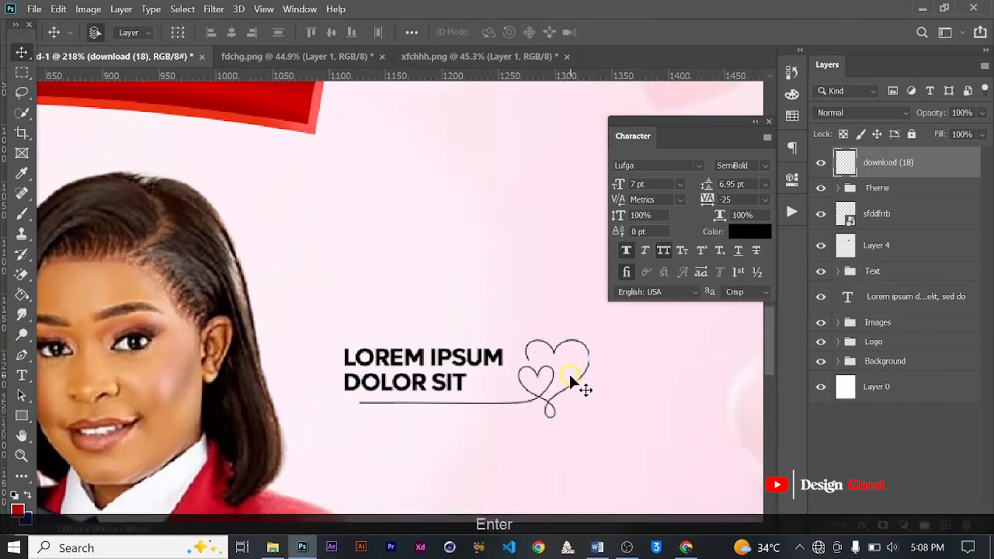
Step: Nudge the line-heart artwork slightly down and left to align its underline with the caption's start
key("ctrl+0")
scroll(533, 459, "up", 2)
key("Down")
key("Down")
key("Down")
key("Down")
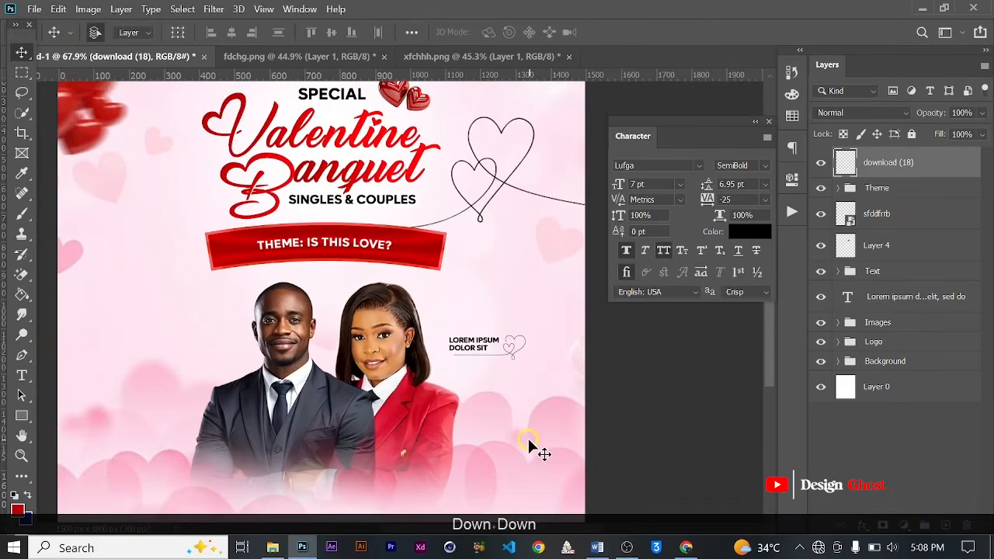
key("Left")
key("Left")
key("Left")
key("Left")
key("Left")
key("Down")
key("Return")
key("ctrl+0")
scroll(532, 407, "up", 3)
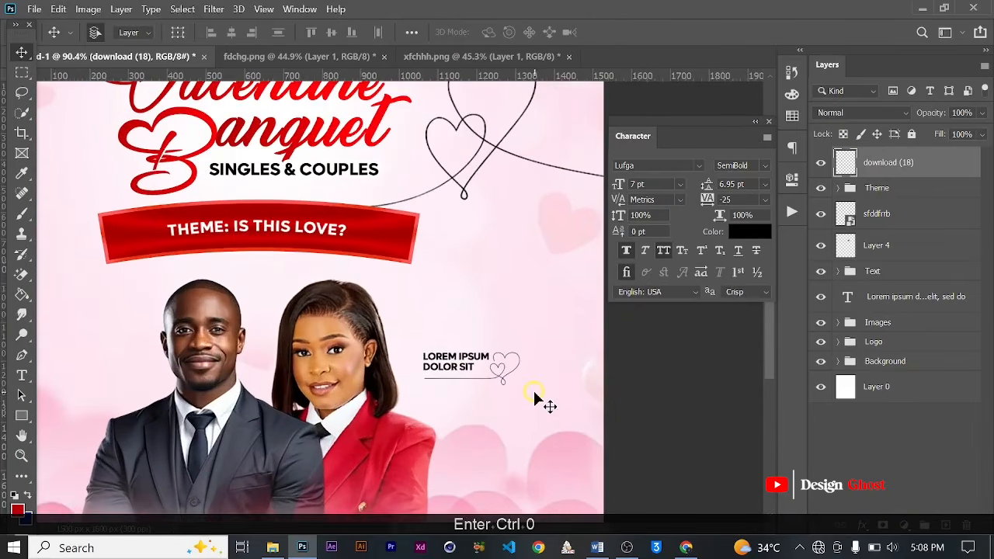
Step: Apply a red Color Overlay in Normal mode at 100% opacity to the download (18) line-heart layer
left_click(861, 526)
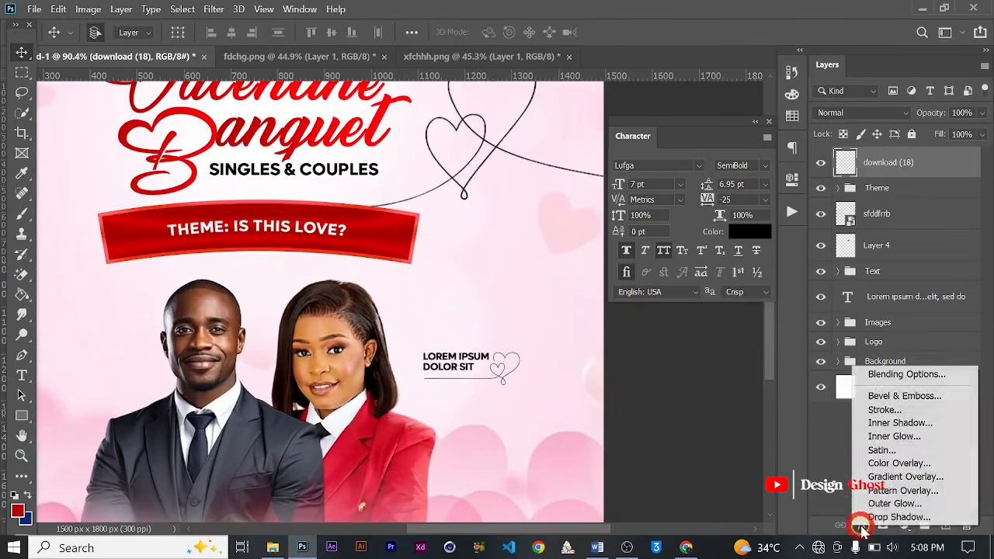
left_click(898, 464)
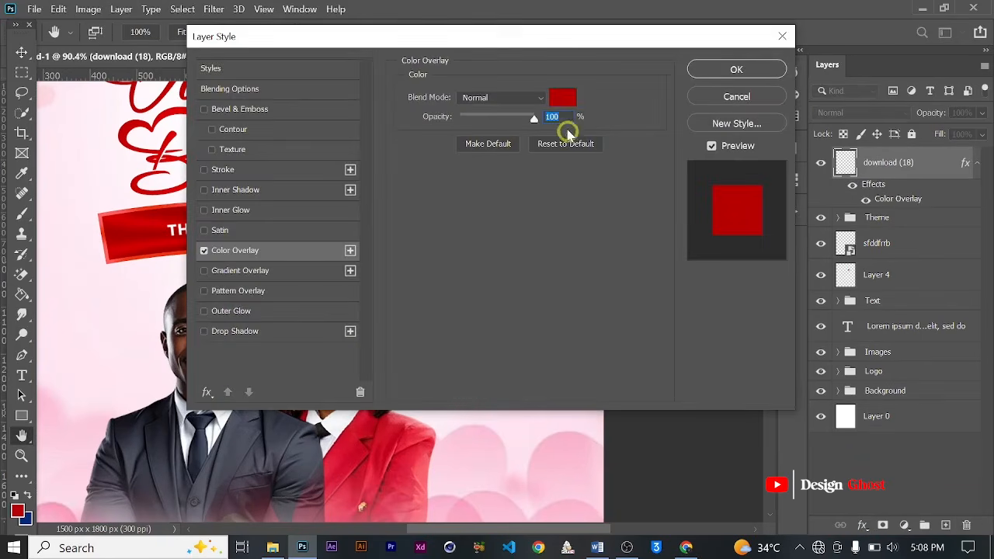
left_click_drag(483, 35, 892, 104)
left_click(956, 103)
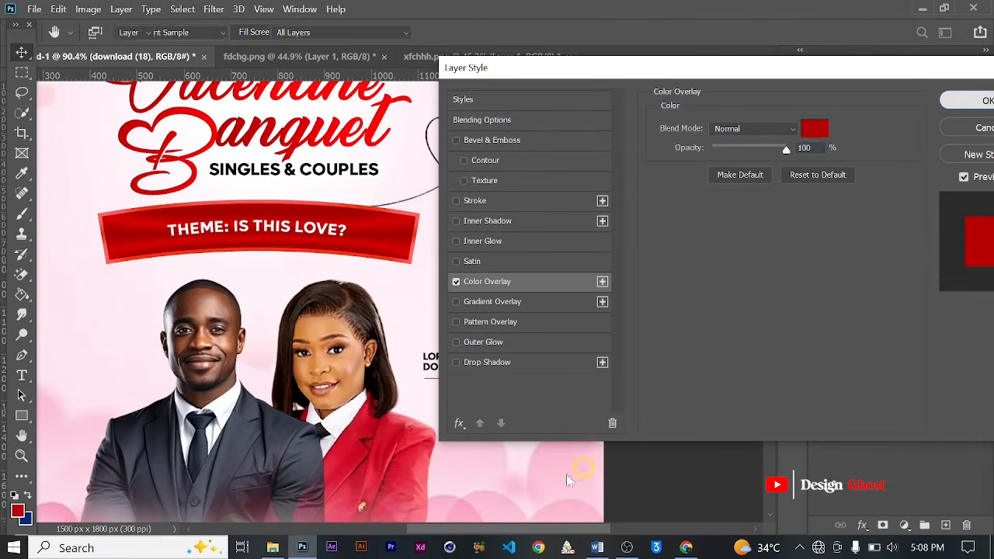
Step: Recolour the Lorem ipsum caption text dark red, a70000
scroll(439, 379, "up", 3)
key("ctrl+0")
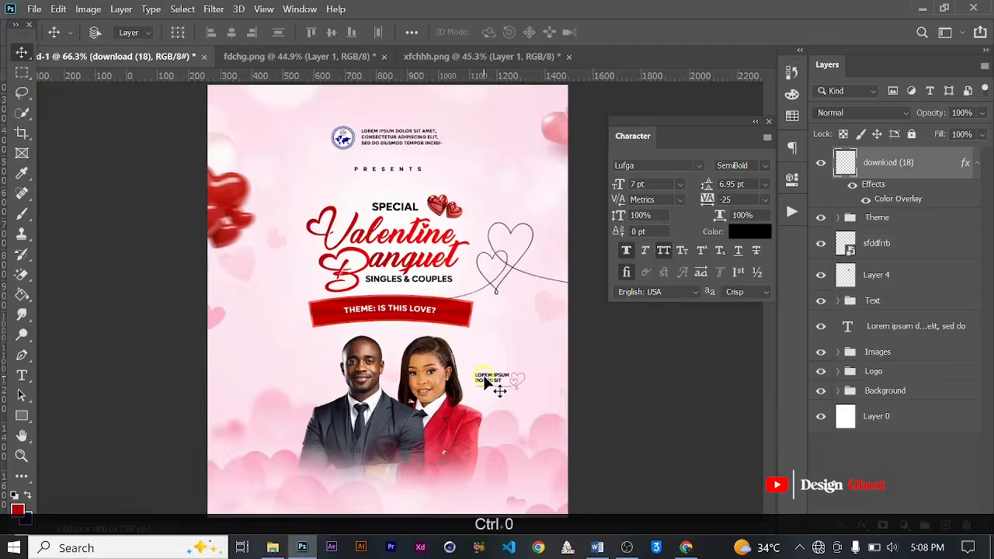
scroll(483, 377, "up", 5)
left_click(488, 380)
left_click(766, 235)
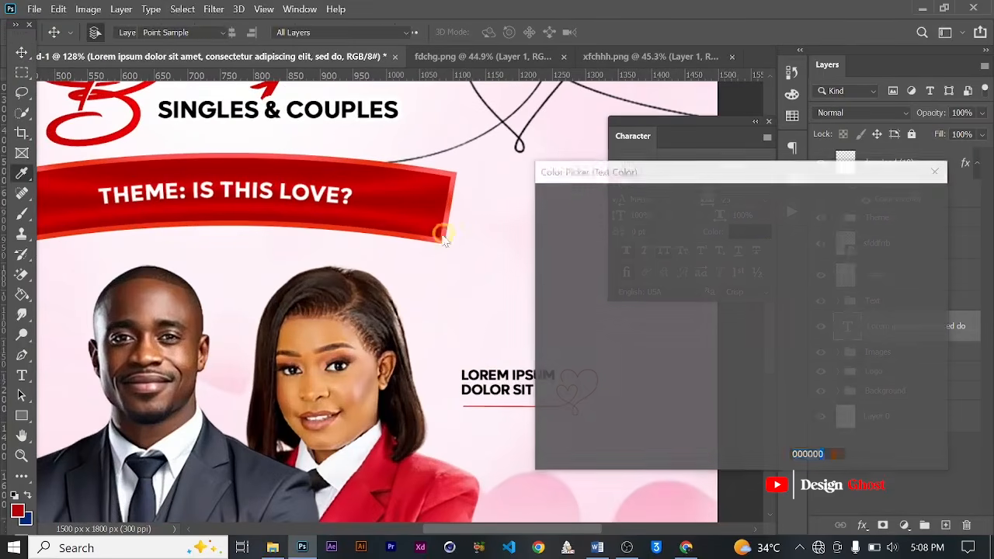
left_click(470, 196)
left_click(935, 172)
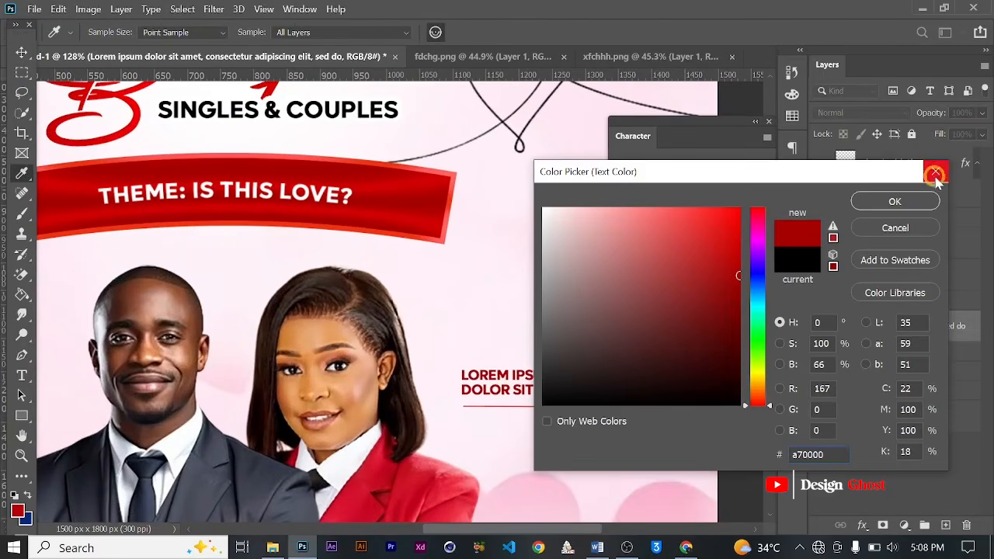
left_click(895, 202)
key("ctrl+0")
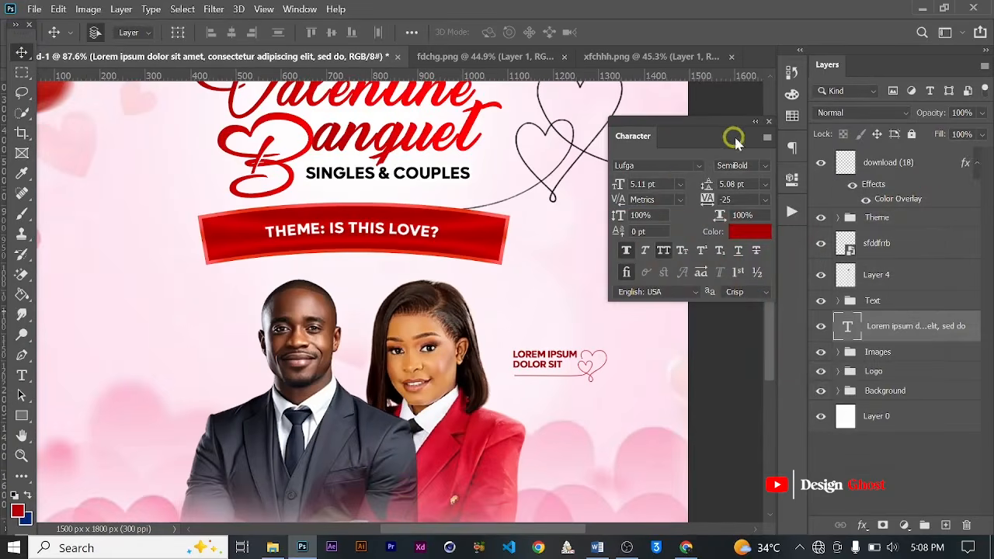
Step: Group the Lorem ipsum caption with the download (18) line-heart layer and name the group Name
scroll(505, 373, "down", 3)
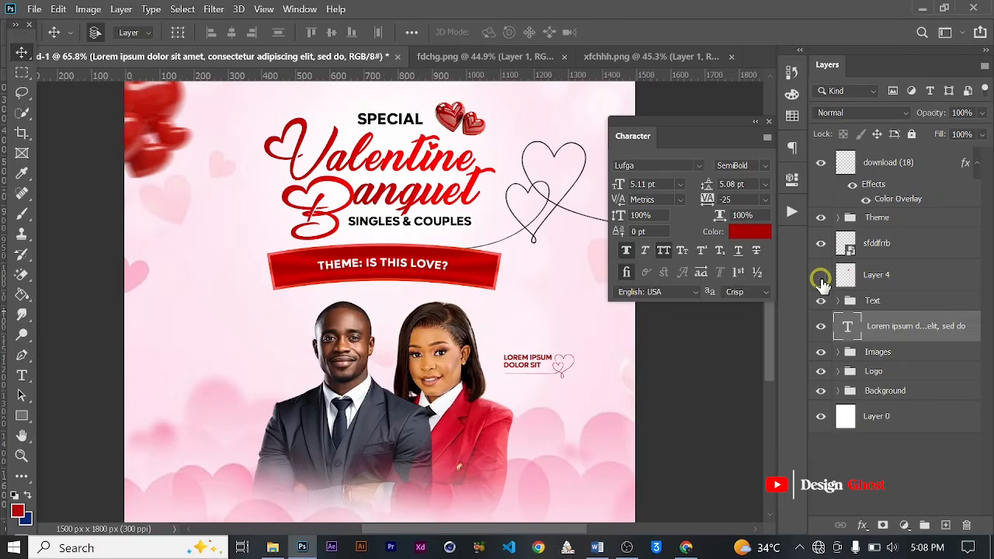
left_click(823, 164)
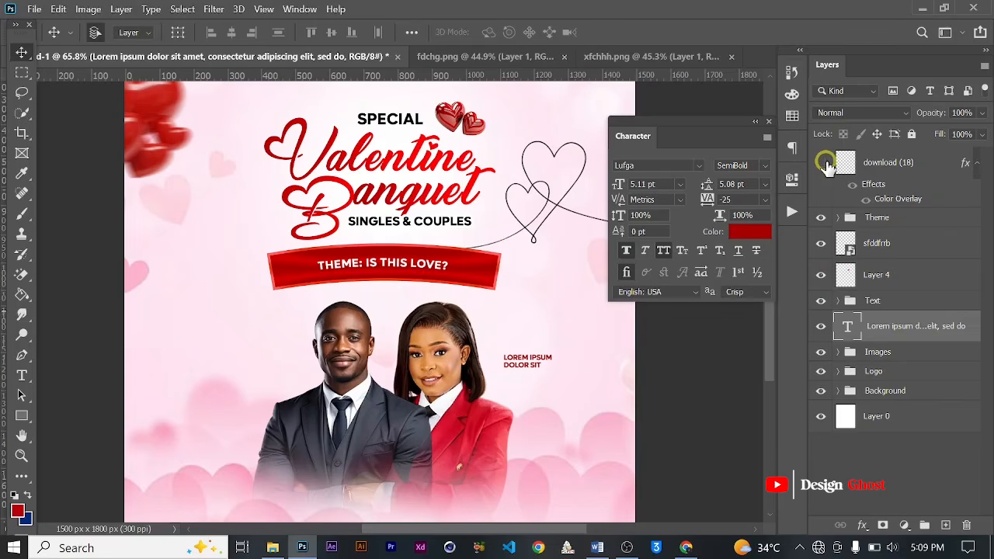
left_click(909, 164, "ctrl")
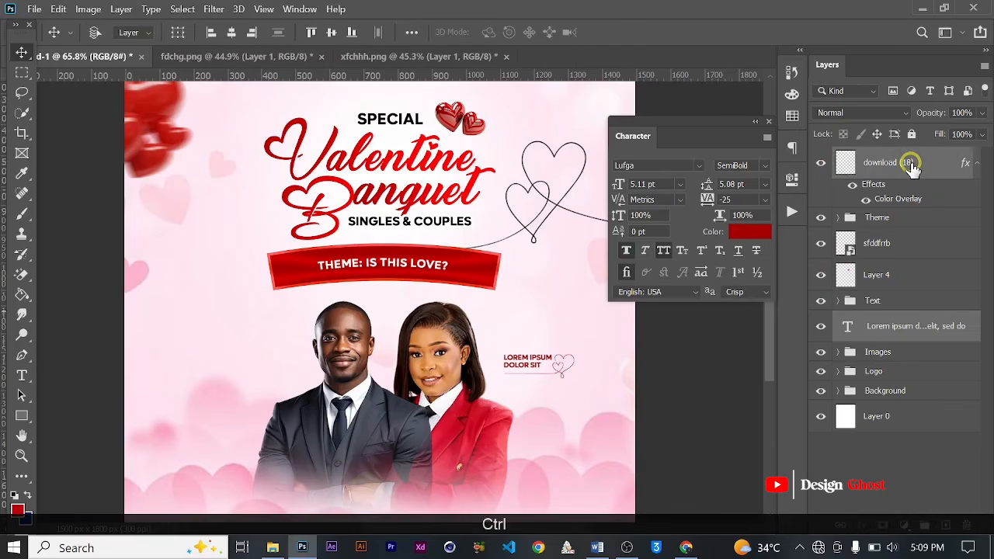
key("ctrl+g")
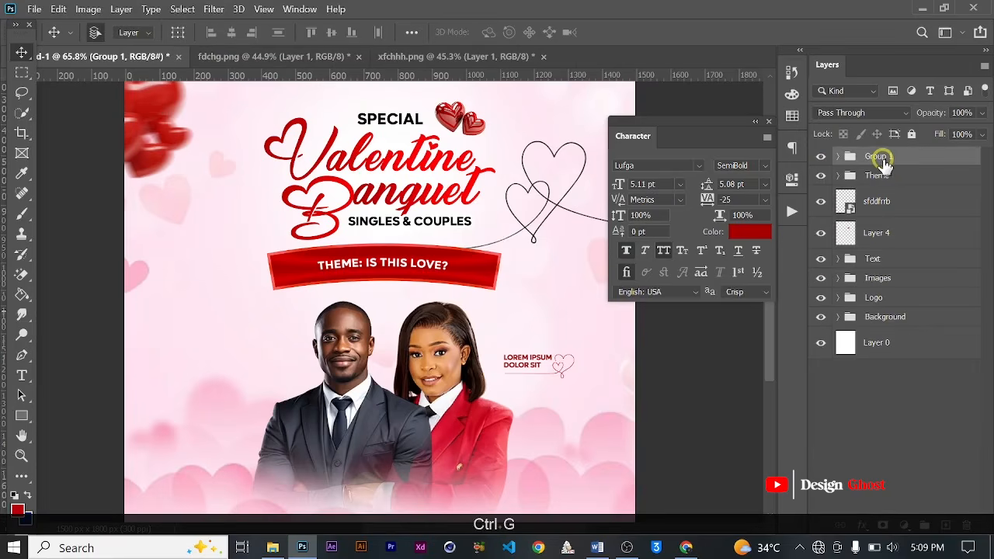
double_click(882, 158)
type("Name")
key("Return")
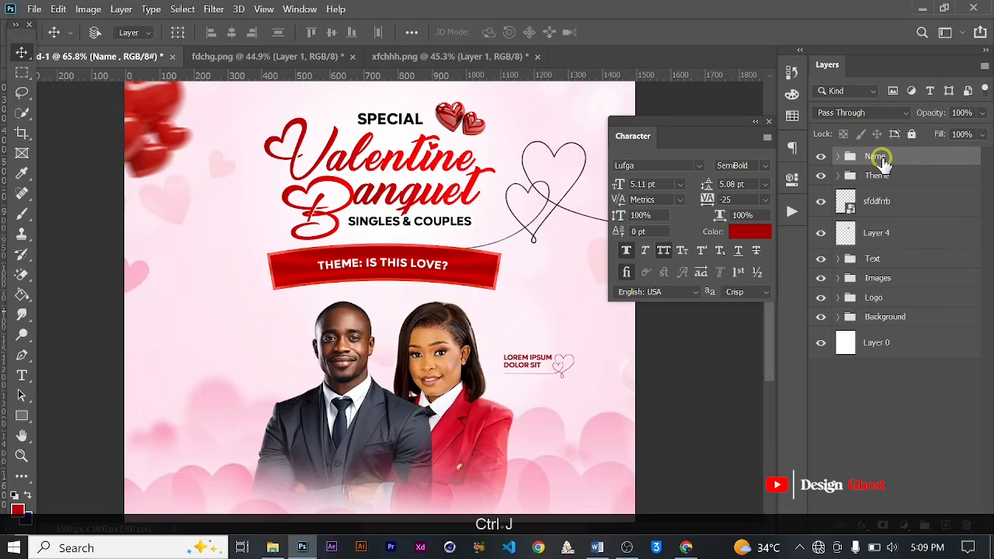
Step: Duplicate the Name group at full size and place the copy level with the original, on the man's side
key("ctrl+j")
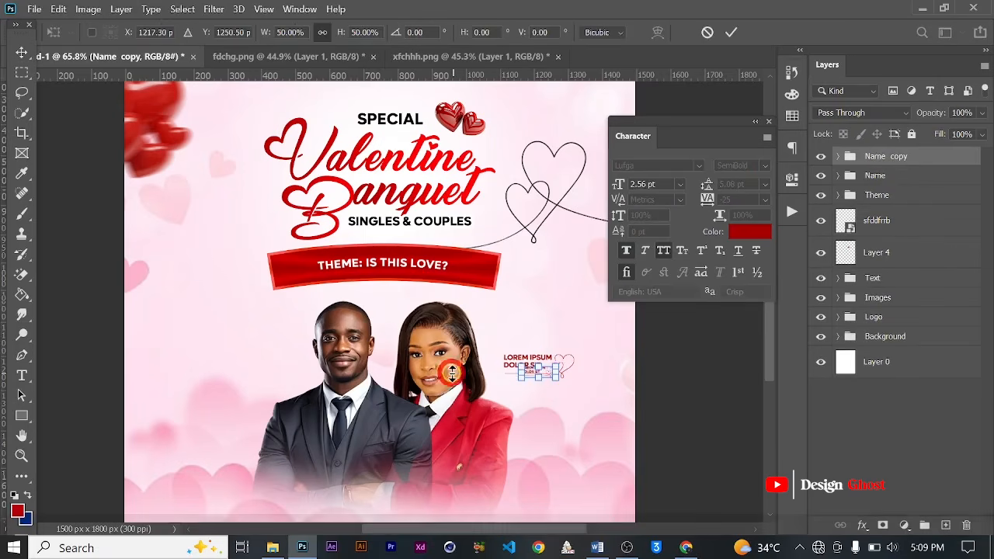
key("ctrl+z")
left_click_drag(548, 366, 262, 367)
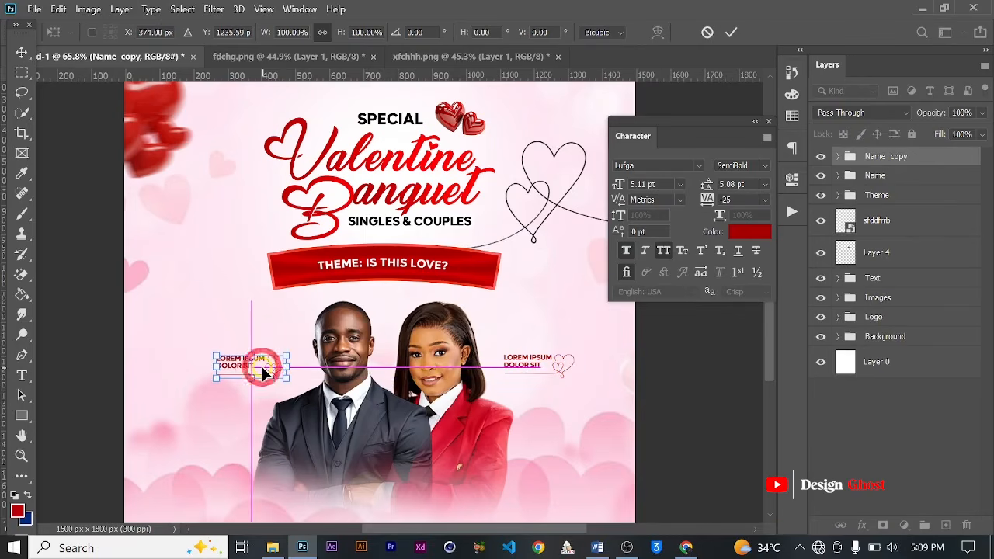
key("Return")
Step: Nudge the copied caption group right so it sits closer to the man
key("ctrl+0")
scroll(308, 397, "up", 3)
left_click_drag(318, 375, 338, 373)
key("Right")
key("Right")
key("Right")
key("Right")
key("Right")
key("Right")
key("Right")
key("Right")
key("Right")
key("Right")
key("Right")
key("Right")
key("Right")
key("Right")
key("Right")
key("Right")
key("Right")
key("Right")
key("Right")
key("Right")
key("Right")
key("Right")
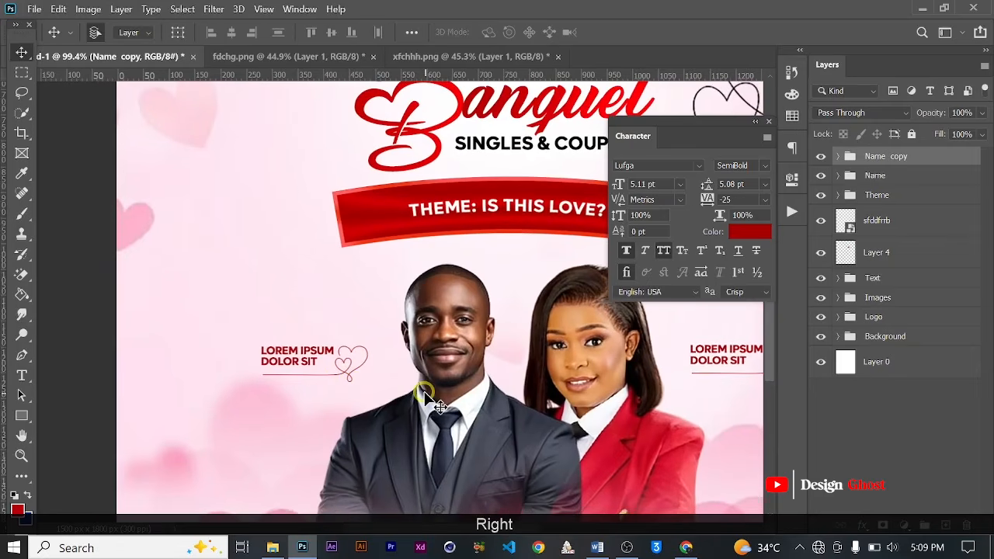
key("Right")
key("Right")
key("Right")
key("Right")
key("Right")
key("Right")
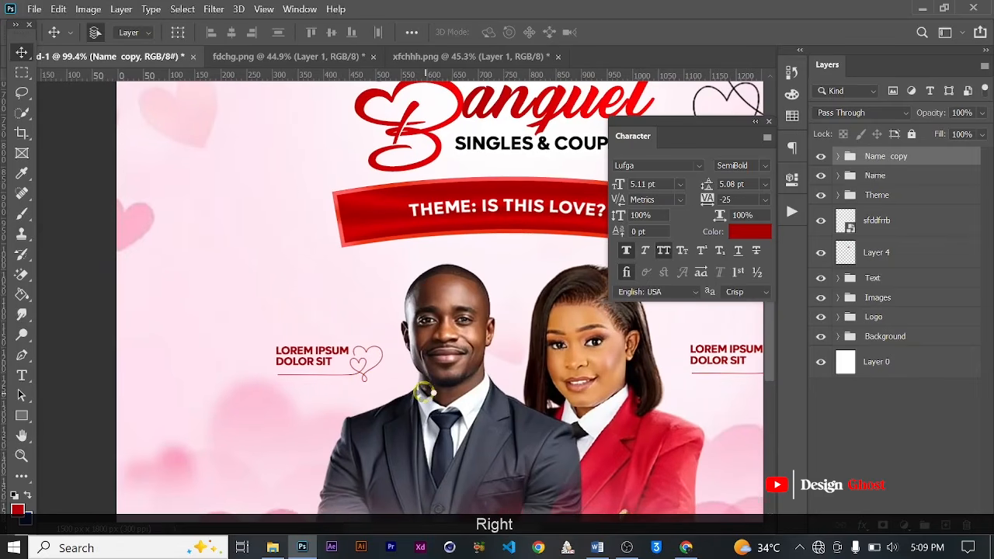
Step: Flip the copied group's download (18) line-heart artwork horizontally and shift it left so the hearts precede the caption
left_click(840, 156)
left_click(883, 182)
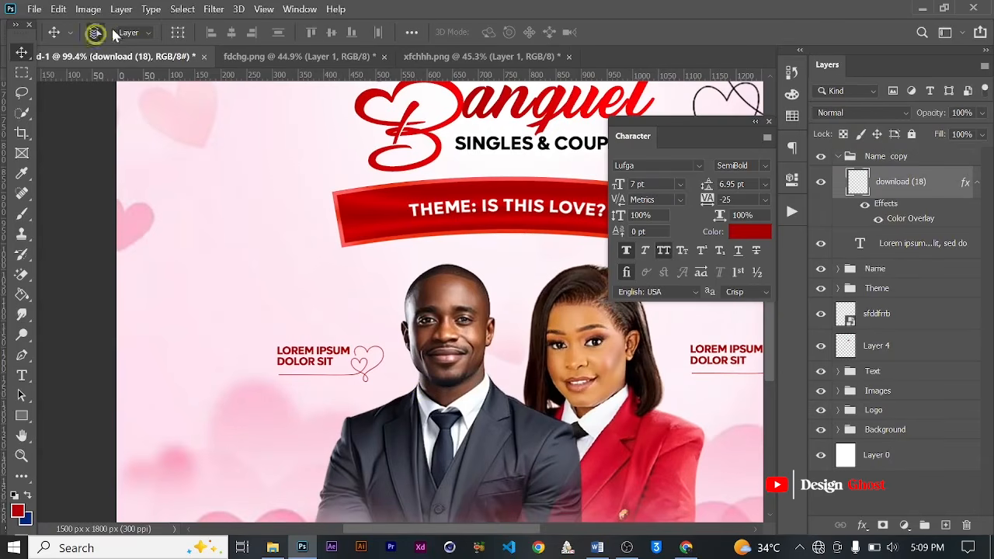
left_click(67, 8)
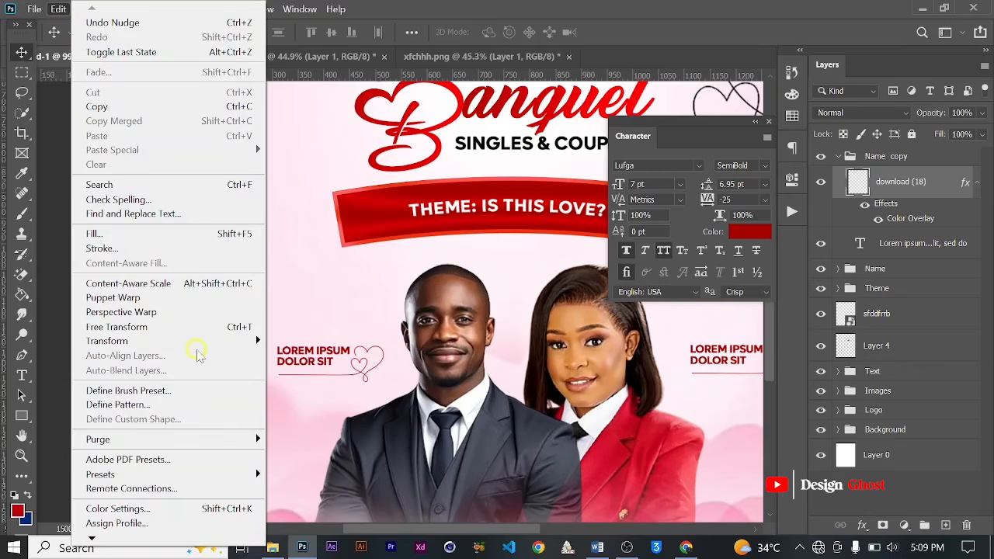
mouse_move(208, 351)
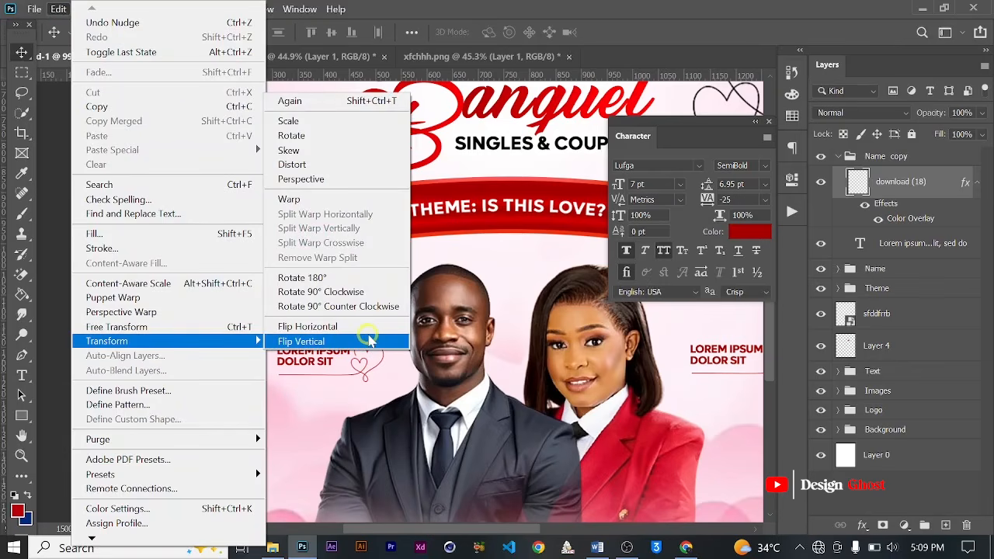
left_click(366, 327)
left_click_drag(470, 405, 463, 382)
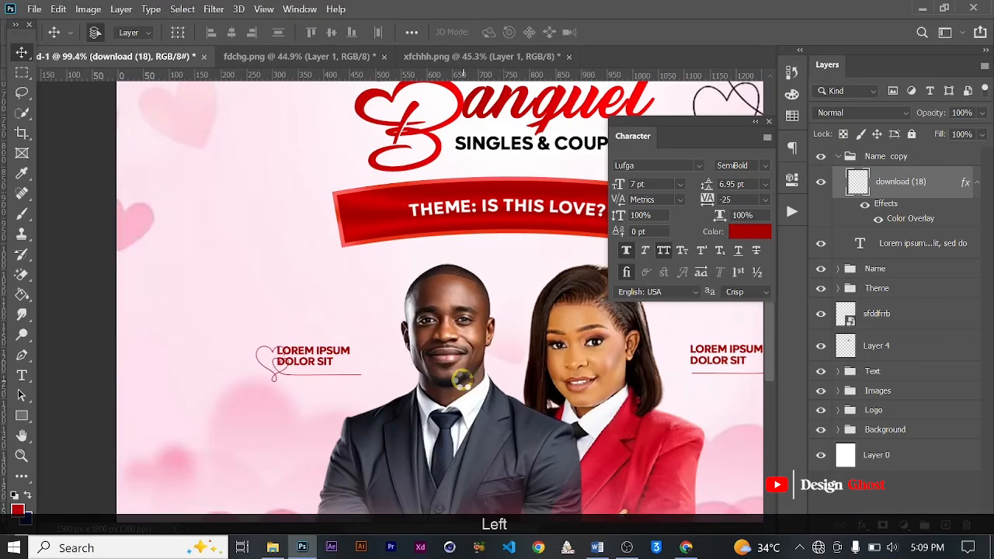
key("Left")
key("Left")
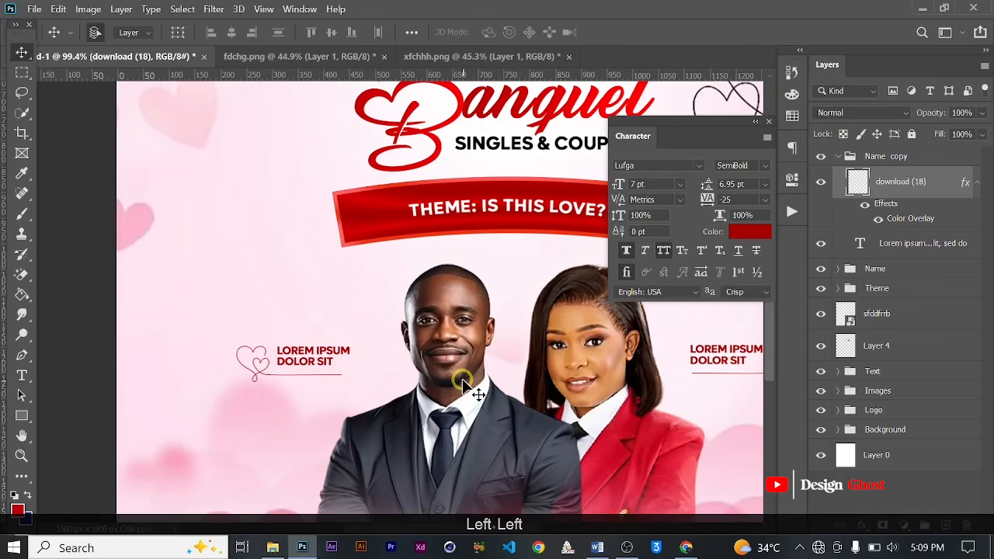
Step: Shift the entire Name copy group slightly further right to balance it against the caption beside the woman
key("ctrl+0")
scroll(323, 376, "up", 3)
left_click_drag(374, 417, 370, 369)
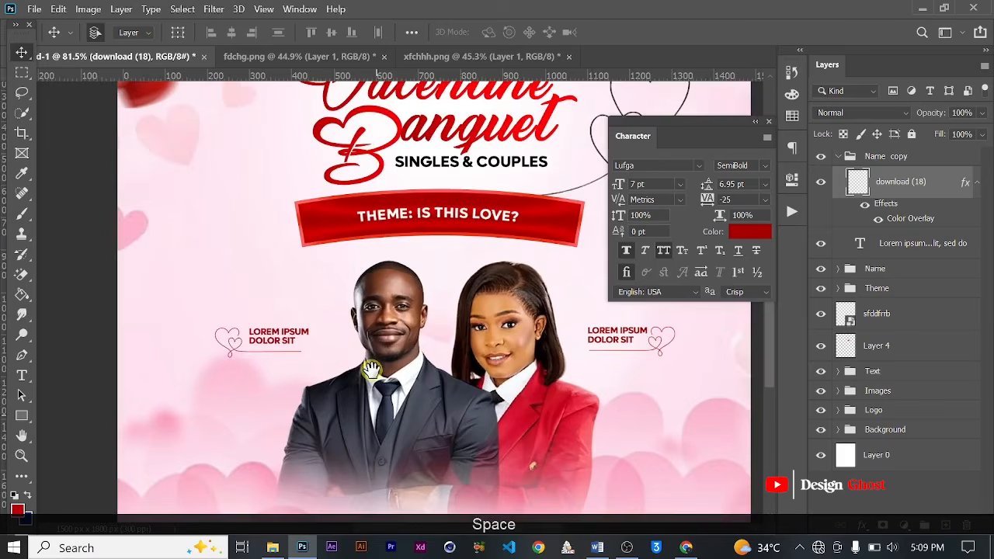
scroll(371, 371, "down", 2)
scroll(386, 384, "down", 1)
key("ctrl")
scroll(371, 372, "up", 1)
left_click_drag(438, 364, 427, 305)
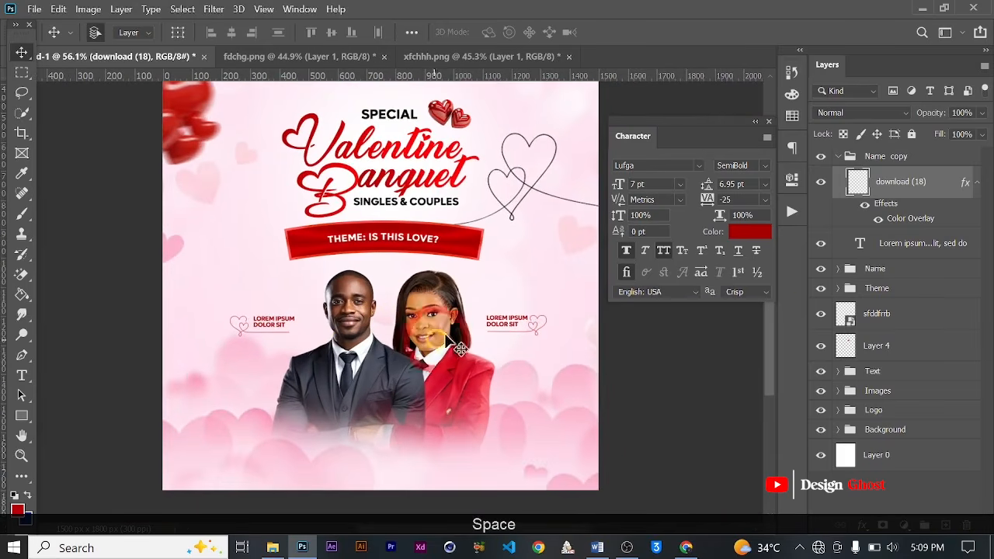
left_click(840, 156)
key("Right")
key("Right")
key("Right")
key("Right")
key("Right")
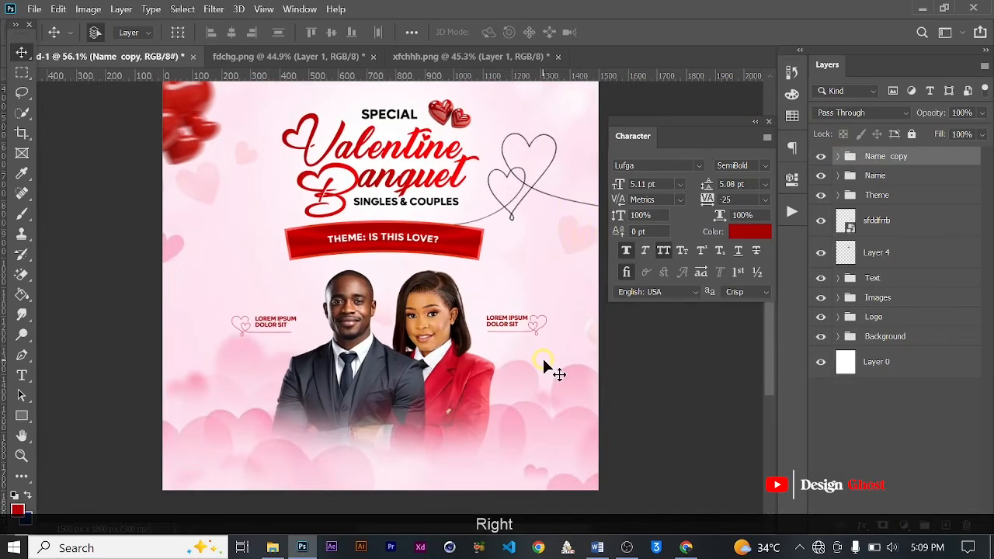
key("Right")
key("Right")
key("Right")
key("Right")
key("Right")
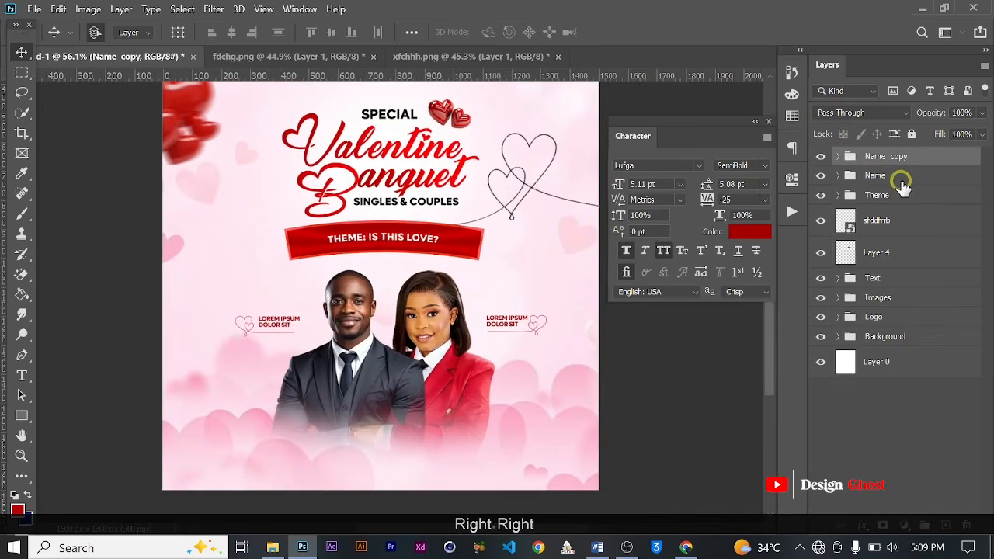
Step: Group the Name copy and Name groups together and name the new group Name Tag
left_click(878, 176, "ctrl")
key("ctrl+g")
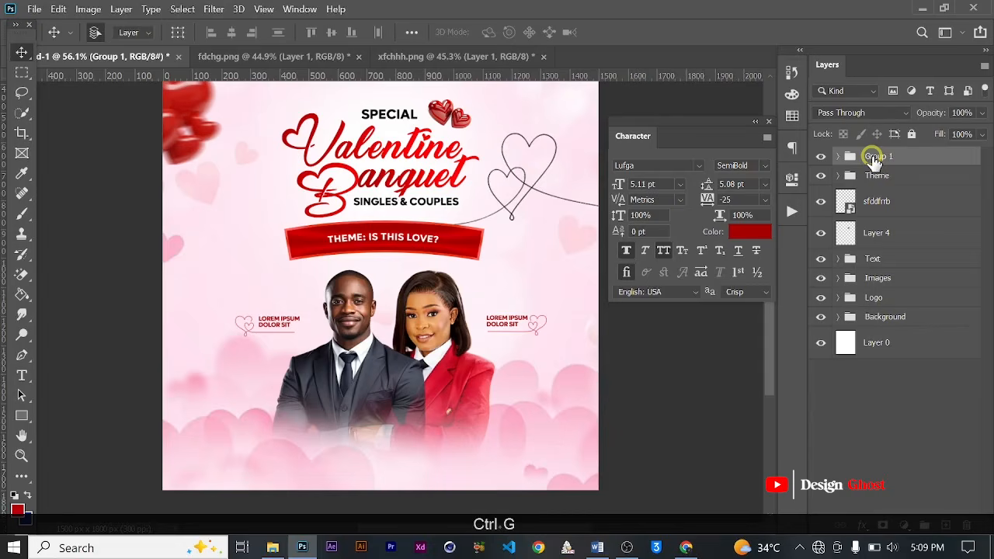
double_click(878, 156)
type("Name Tag")
key("Return")
Step: Draw a rectangle about 1011 by 238 px across the couple's lower bodies
key("ctrl+0")
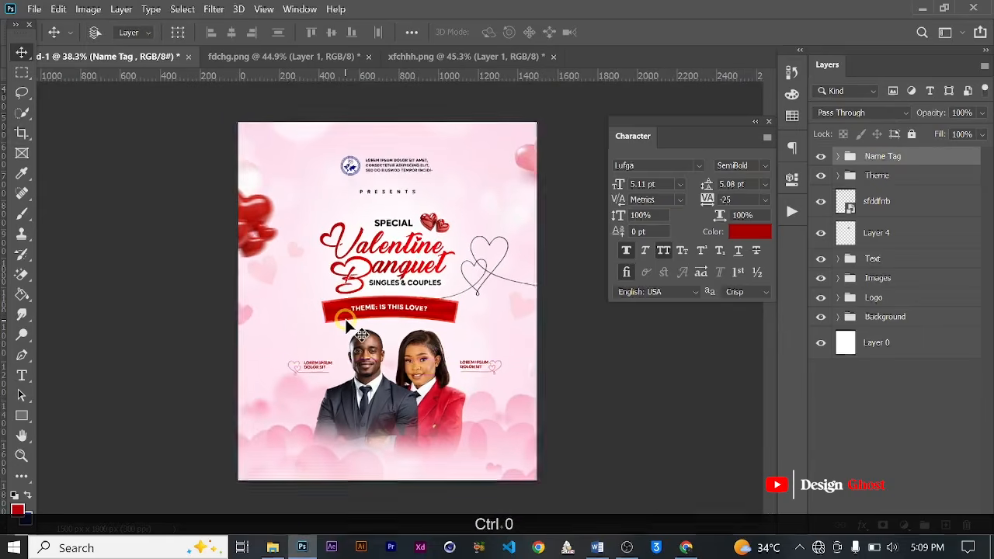
scroll(345, 325, "up", 3)
left_click_drag(455, 430, 440, 320)
scroll(441, 323, "down", 2)
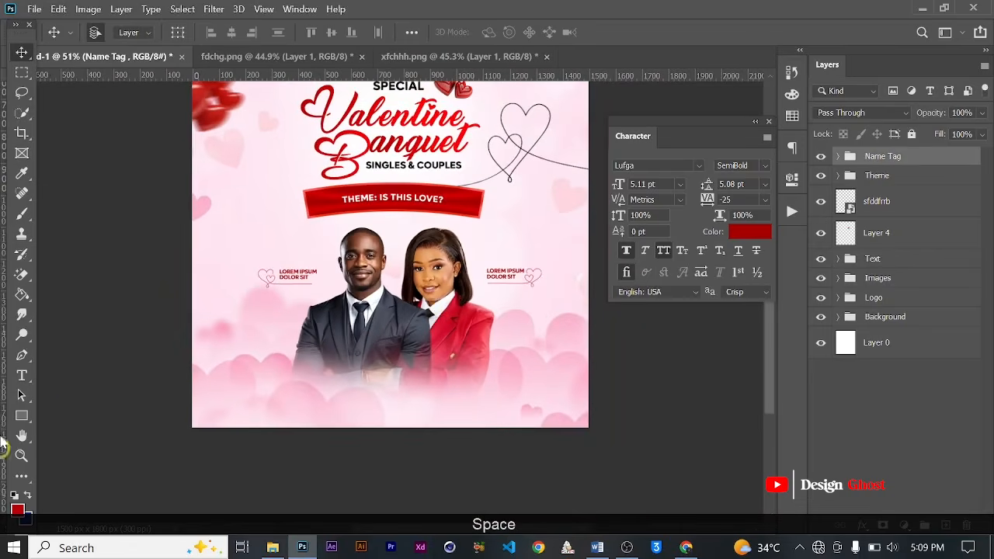
left_click(21, 417)
scroll(306, 337, "up", 1)
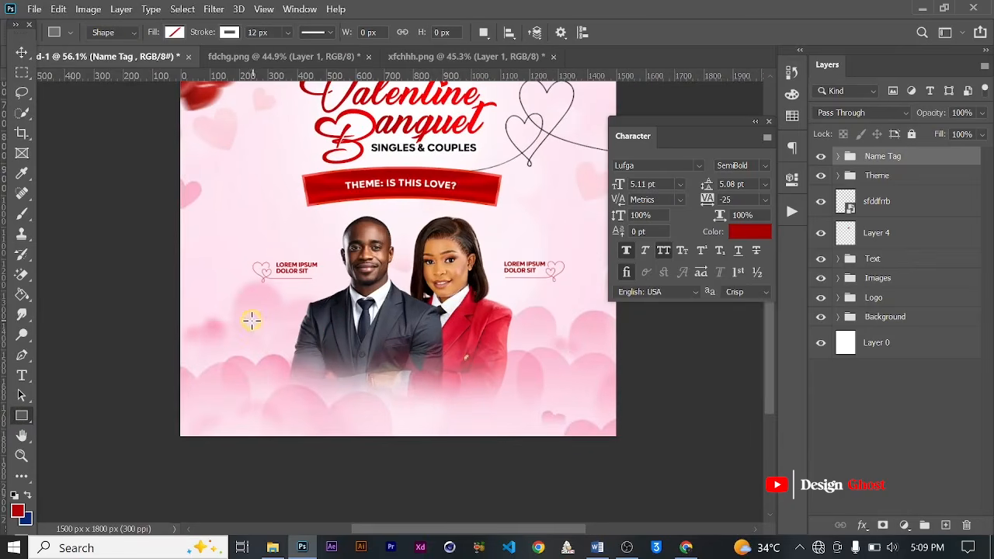
mouse_move(259, 320)
left_mouse_down()
mouse_move(515, 394)
mouse_move(548, 399)
mouse_move(552, 389)
left_mouse_up()
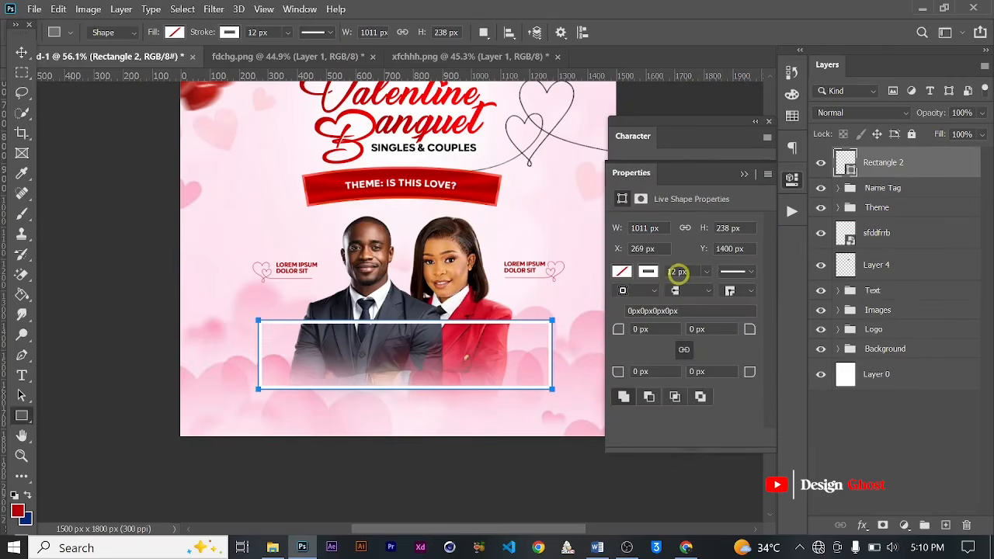
Step: Fill the rectangle with the recently used pale pink and set its stroke width to 0 px
left_click(623, 272)
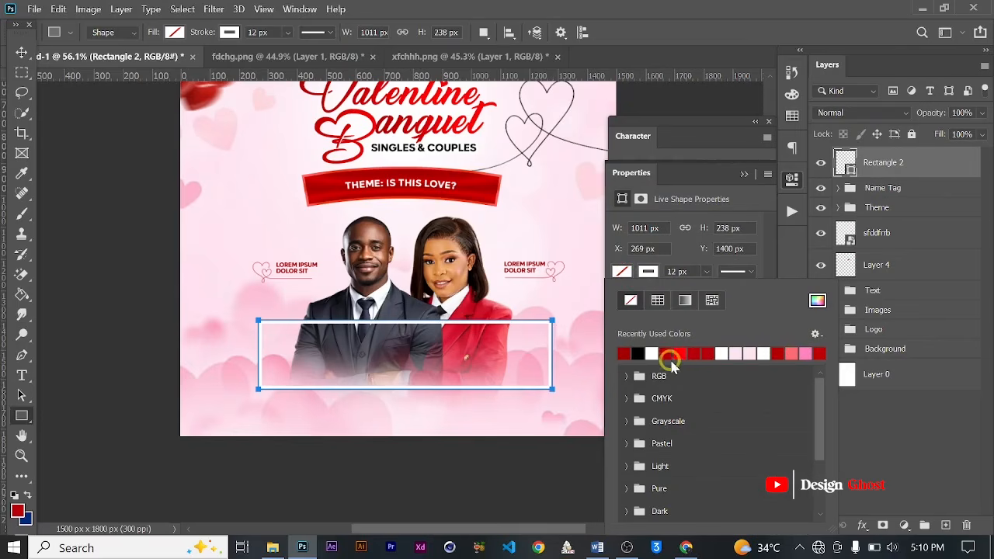
left_click(737, 354)
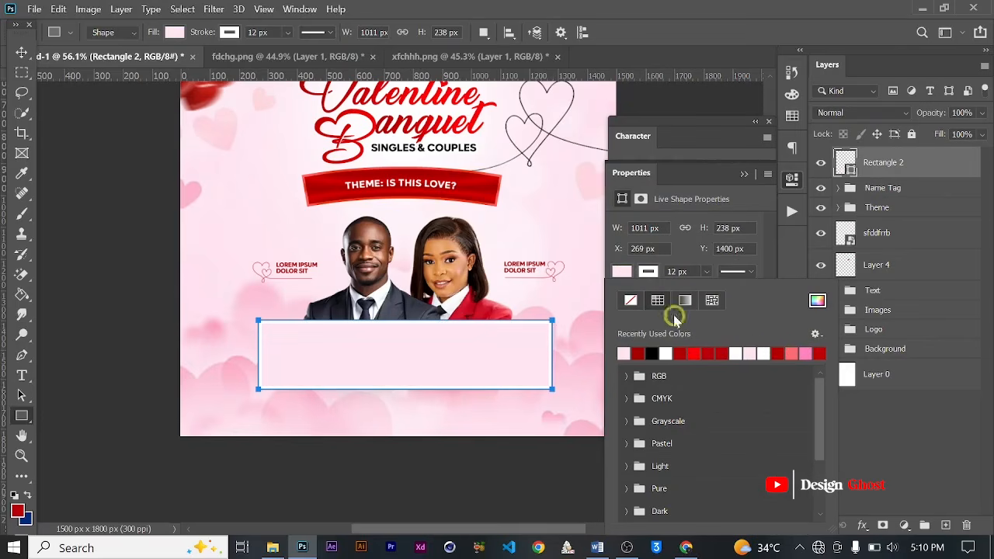
left_click(714, 273)
left_click(710, 273)
left_click_drag(707, 289, 627, 292)
left_click(700, 167)
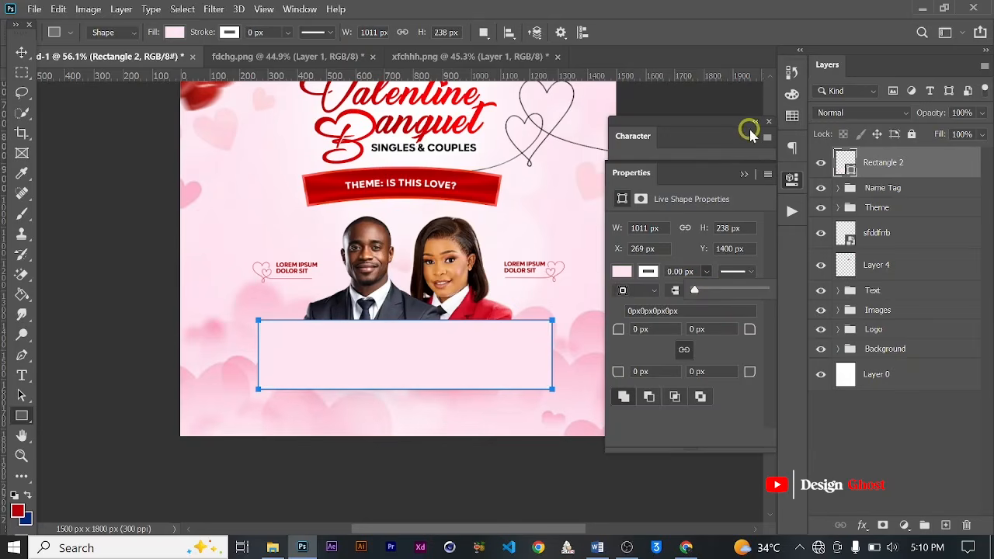
Step: Move the pale pink rectangle slightly down the poster, to about X 263 px and Y 1429 px
left_click(21, 54)
scroll(388, 340, "down", 3)
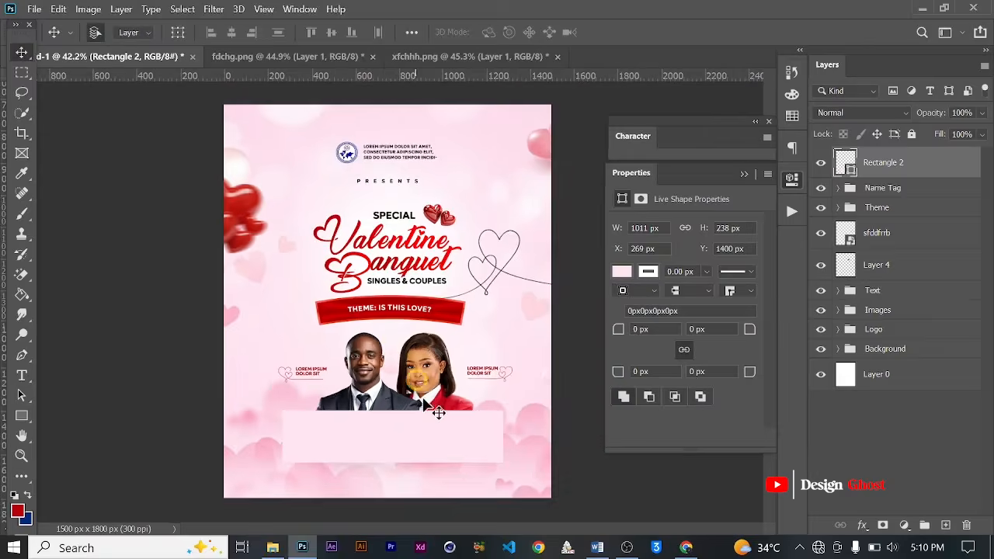
scroll(418, 380, "up", 5)
left_click_drag(416, 433, 406, 393)
scroll(404, 382, "up", 2)
scroll(404, 381, "down", 3)
scroll(450, 396, "down", 2)
key("Return")
key("ctrl+0")
scroll(403, 417, "up", 3)
left_click_drag(412, 494, 392, 326)
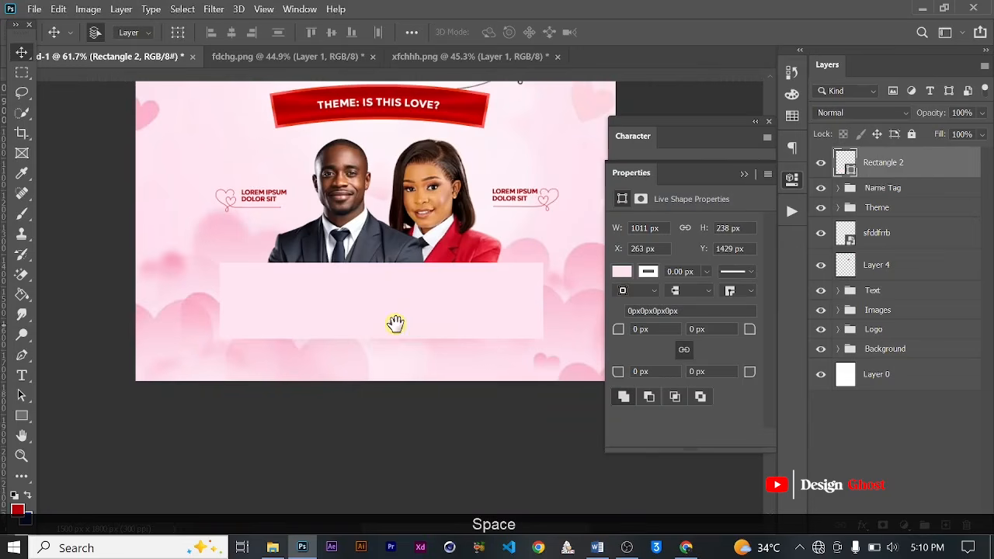
Step: Lower the opacity of the Rectangle 2 layer to 75%
left_click(980, 115)
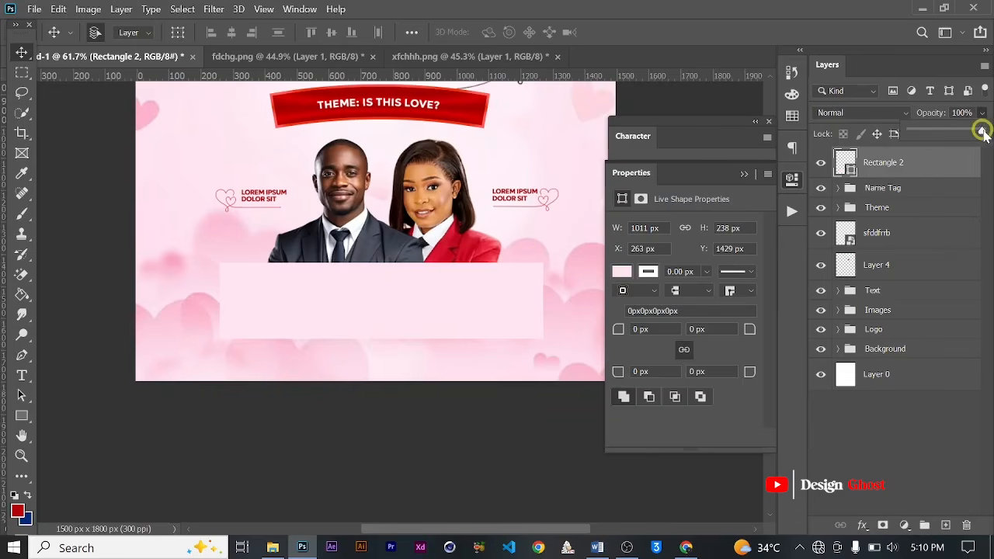
left_click_drag(975, 133, 972, 133)
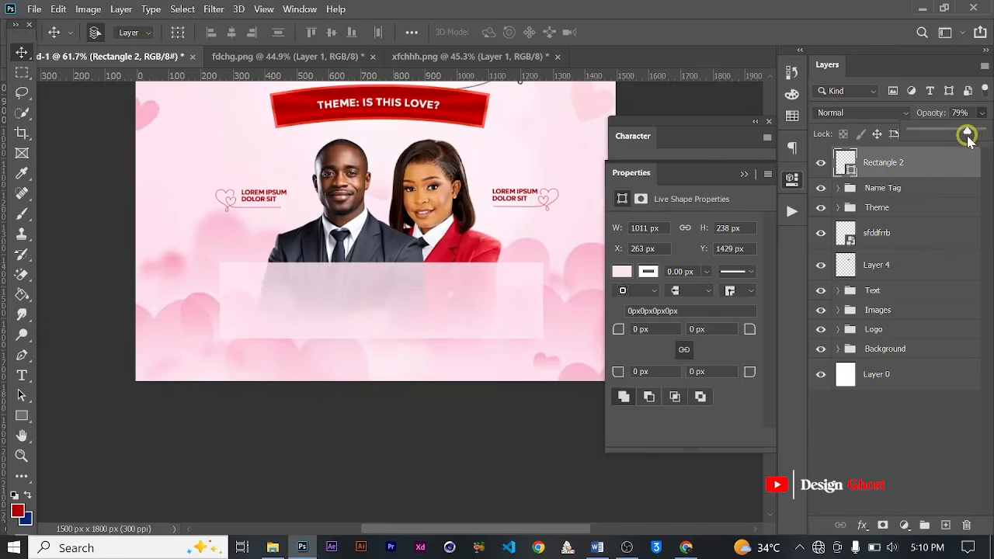
key("Return")
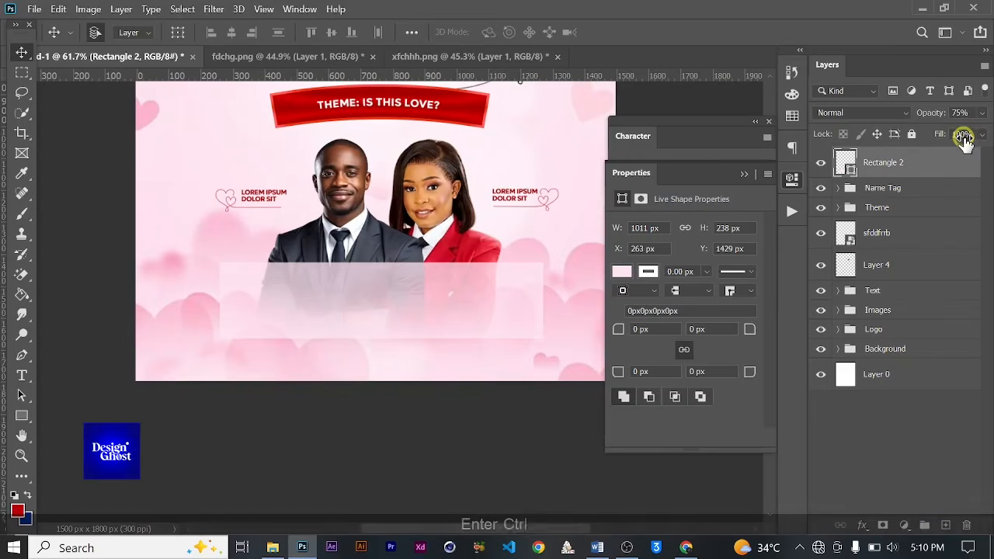
Step: Copy the caption text beside the man onto the translucent rectangle and bring the copy above the Rectangle 2 layer
key("ctrl+0")
scroll(444, 428, "up", 9)
left_click_drag(384, 421, 352, 279)
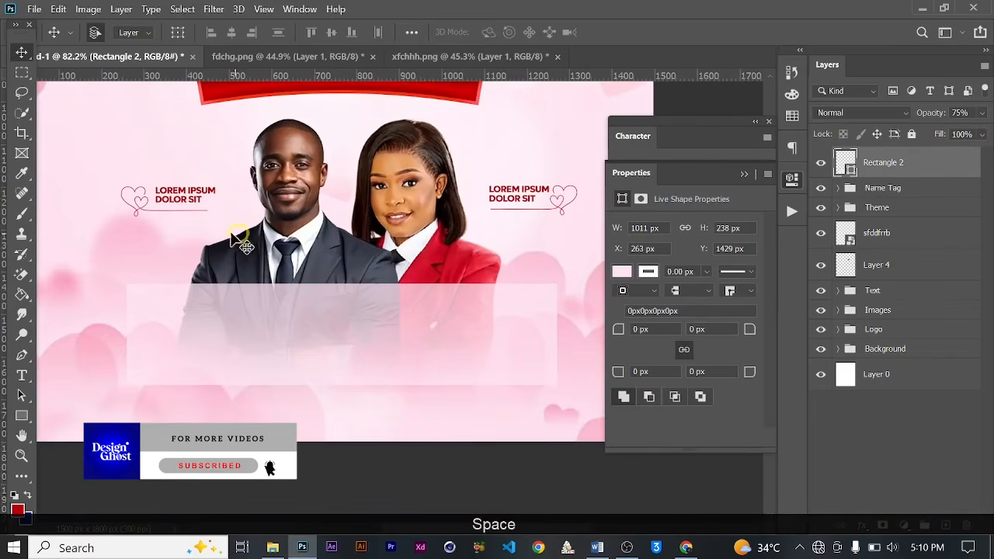
left_click_drag(185, 195, 223, 343, "alt")
key("ctrl+bracketright")
key("ctrl+bracketright")
key("ctrl+bracketright")
key("ctrl+bracketright")
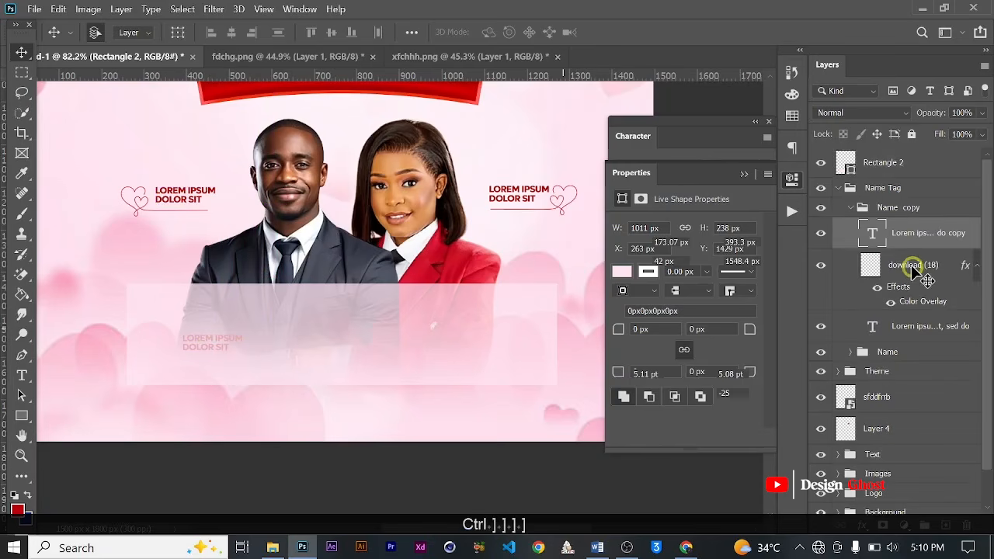
key("ctrl+bracketright")
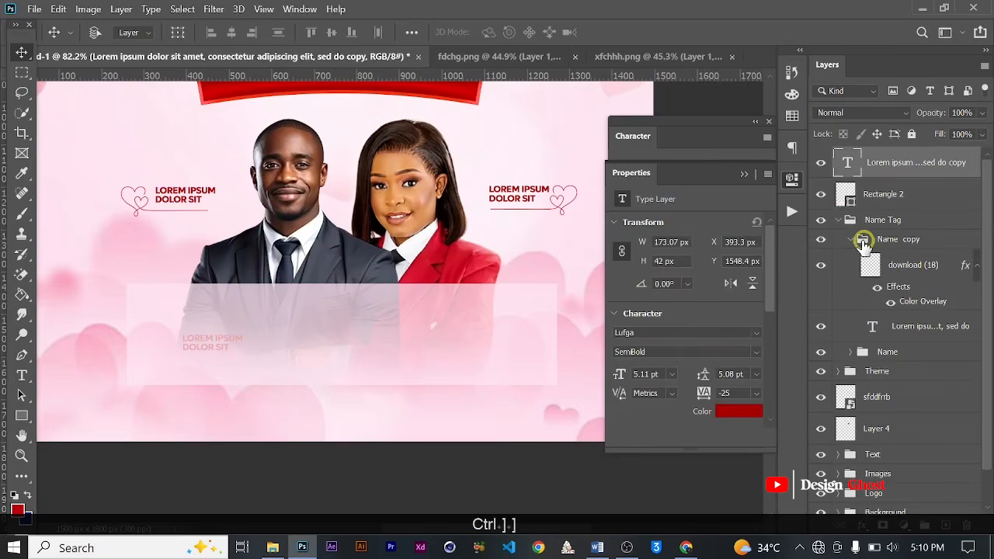
left_click(851, 239)
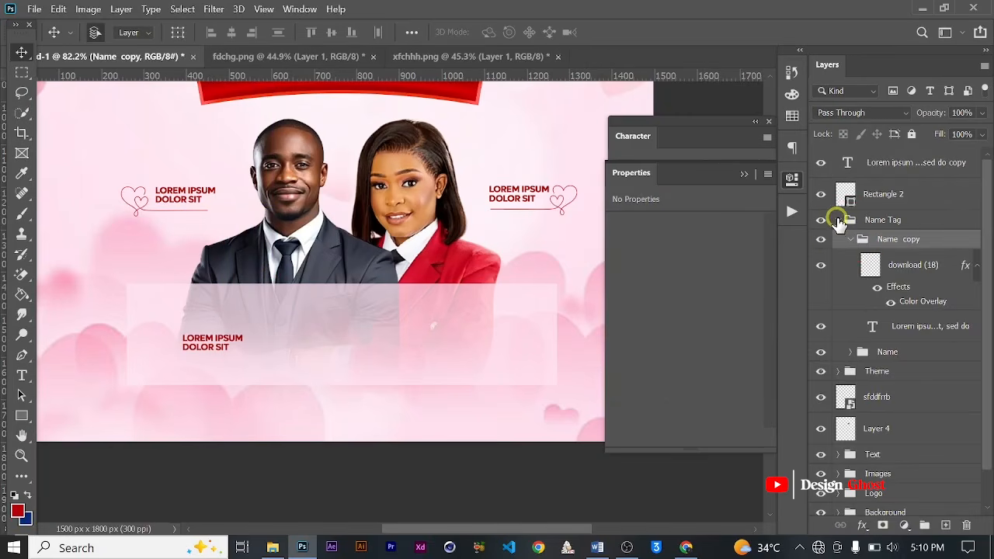
Step: Collapse the Name Tag group and move the copied caption text up and left on the translucent rectangle, to about X 366 px and Y 1496 px
left_click(839, 221)
scroll(198, 362, "up", 1)
scroll(198, 362, "up", 2)
left_click_drag(213, 340, 198, 313)
Step: Enlarge the copied caption's text box to about 230 by 101 px so it shows more of the placeholder paragraph
key("t")
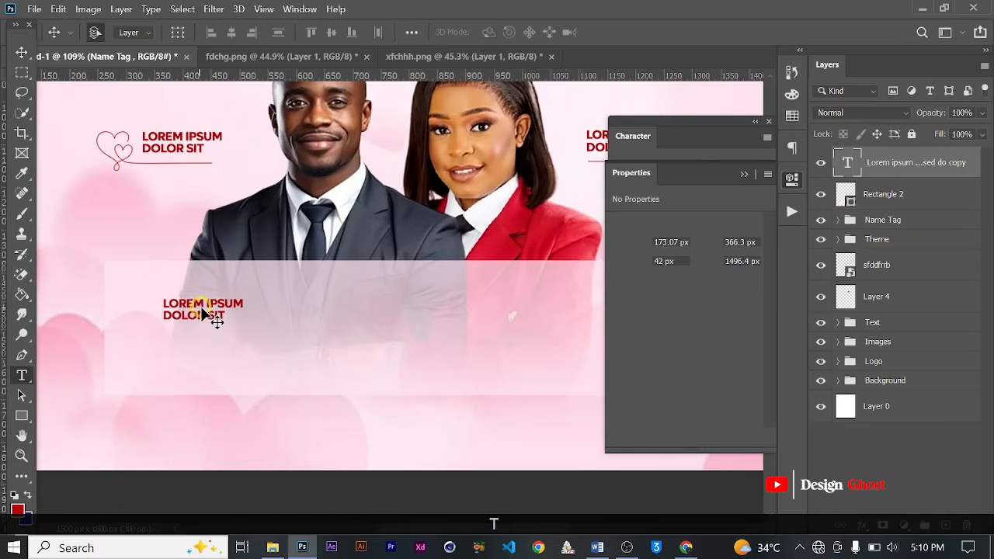
left_click(208, 306)
left_click_drag(272, 316, 311, 314)
left_click_drag(233, 325, 234, 365)
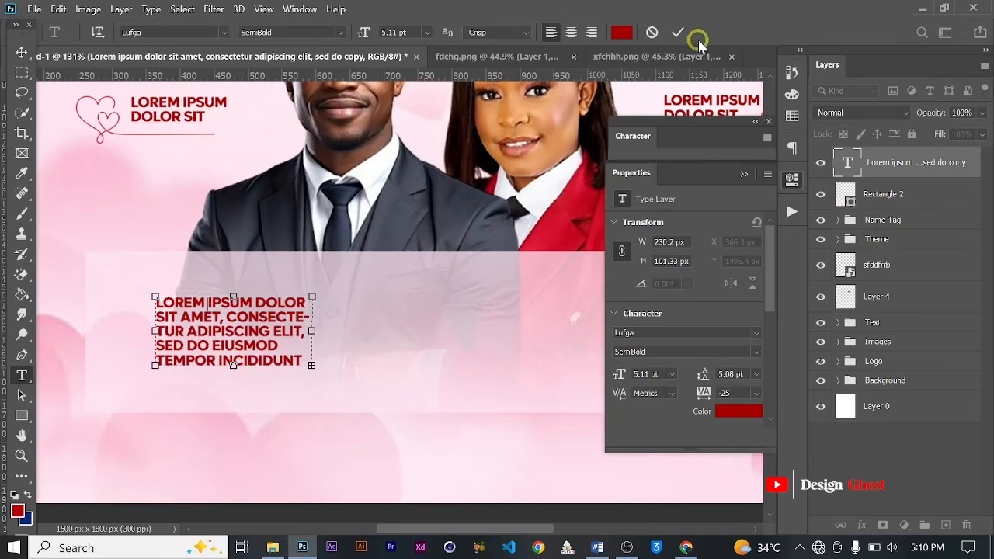
left_click(675, 32)
left_click(21, 53)
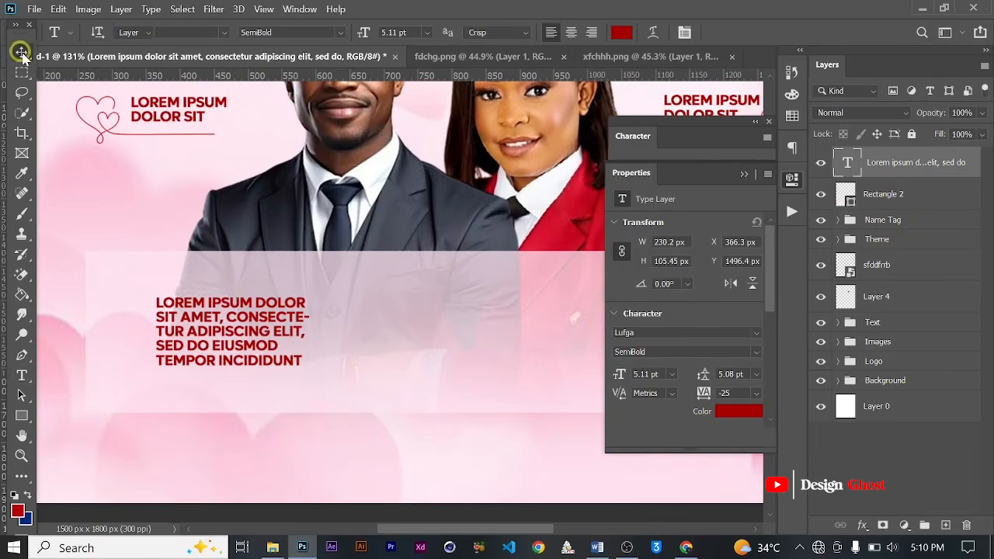
Step: Move the placeholder paragraph slightly up and left on the translucent rectangle, to about X 354 px and Y 1490 px
scroll(267, 377, "down", 4)
scroll(260, 349, "up", 4)
scroll(295, 385, "down", 4)
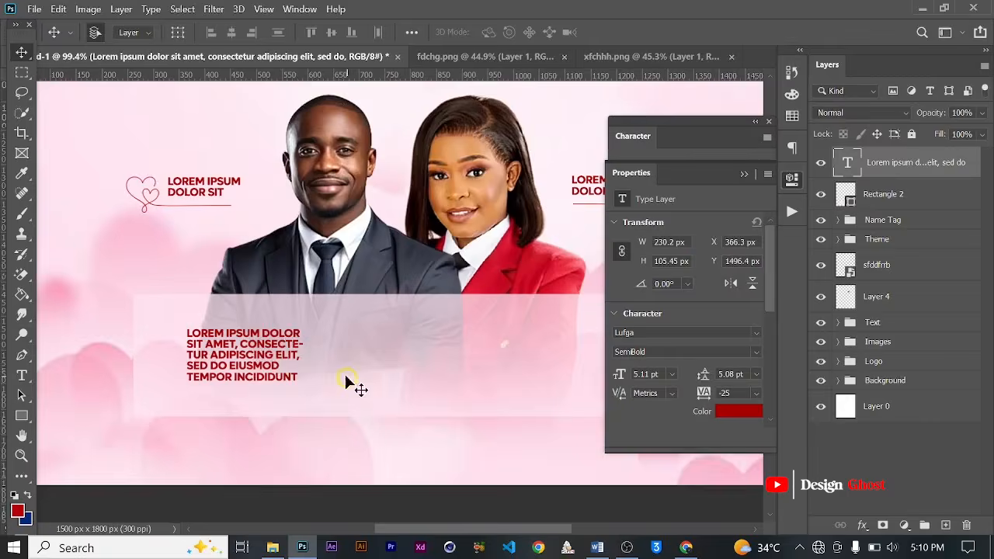
scroll(268, 359, "up", 1)
left_click_drag(259, 366, 251, 361)
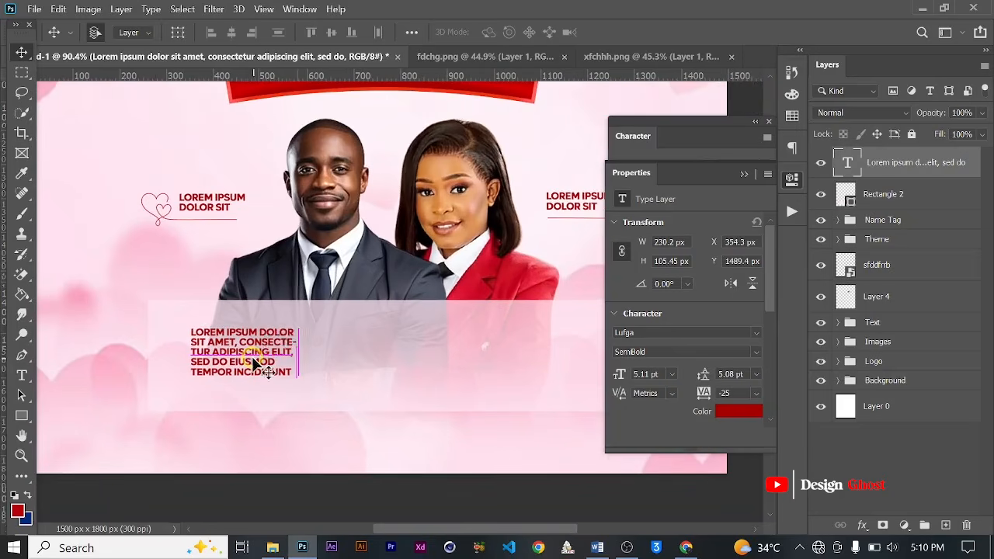
scroll(259, 360, "down", 2)
scroll(317, 388, "down", 1)
key("Down")
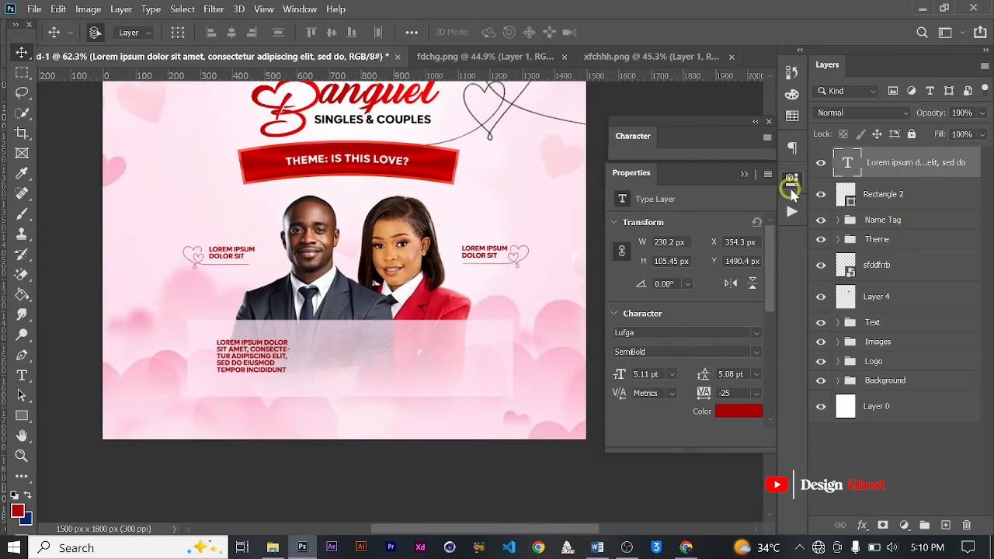
Step: Set the placeholder paragraph's tracking to -10 and its leading to 6 pt
left_click(736, 143)
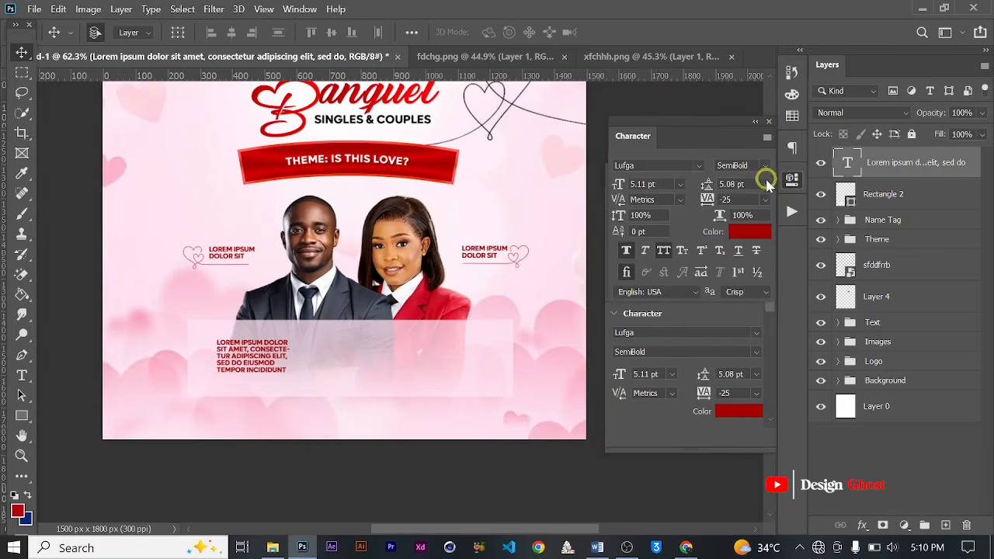
left_click(765, 200)
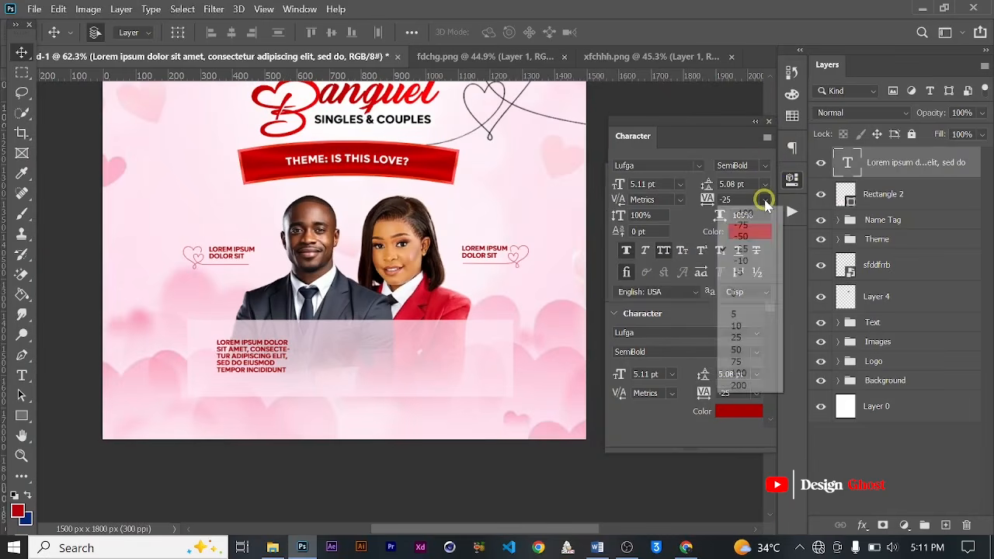
left_click(742, 261)
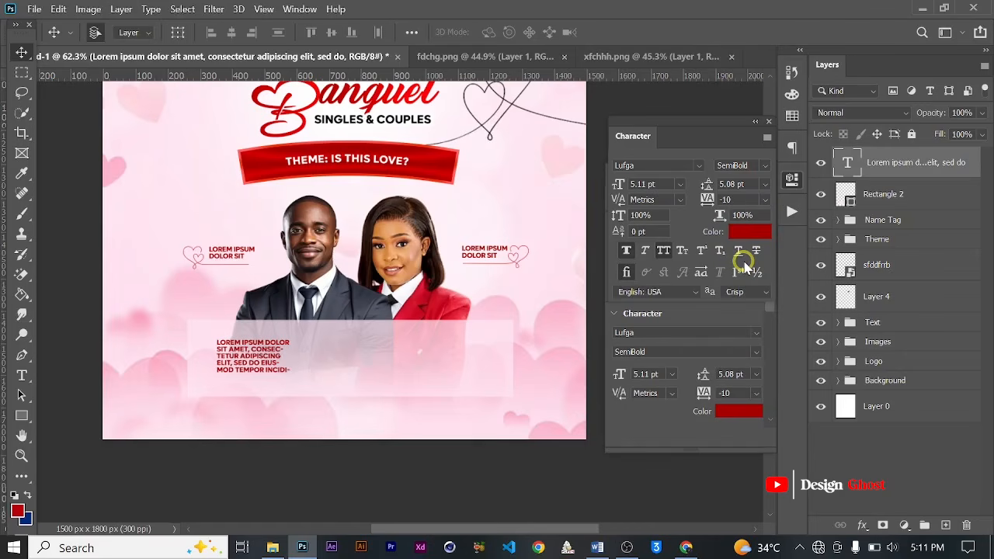
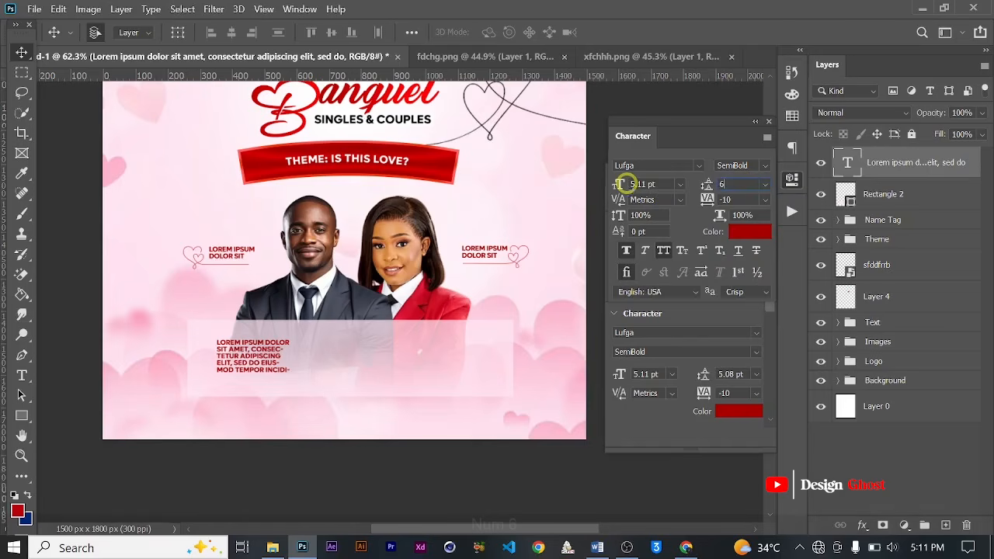
type("6")
key("Return")
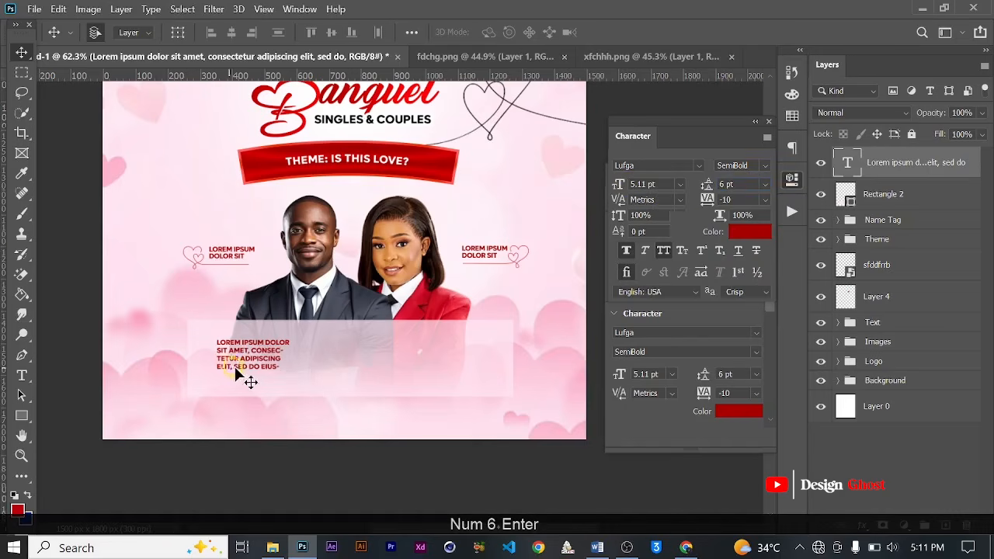
Step: Try justifying the placeholder paragraph with its last line left-aligned, and restore plain left alignment
scroll(251, 367, "up", 2)
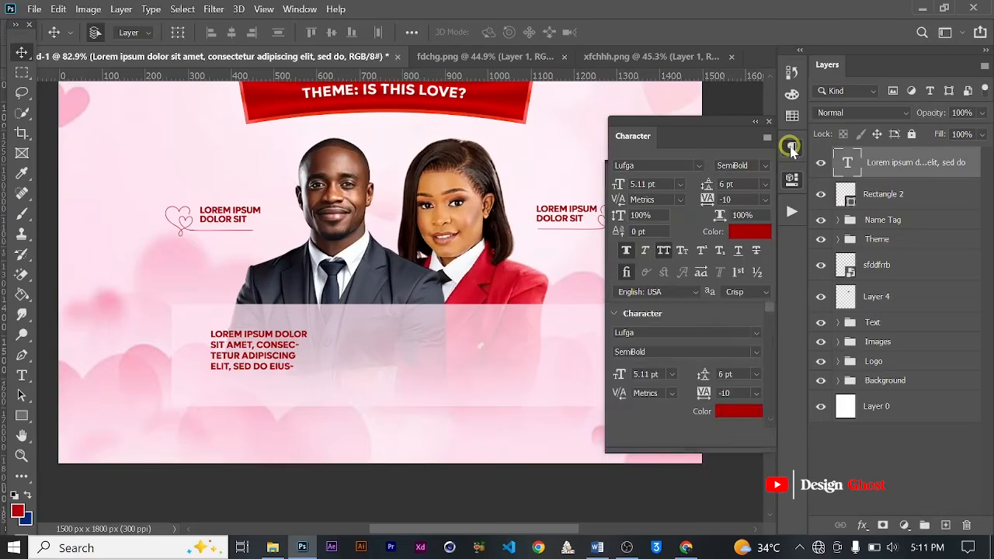
left_click(793, 147)
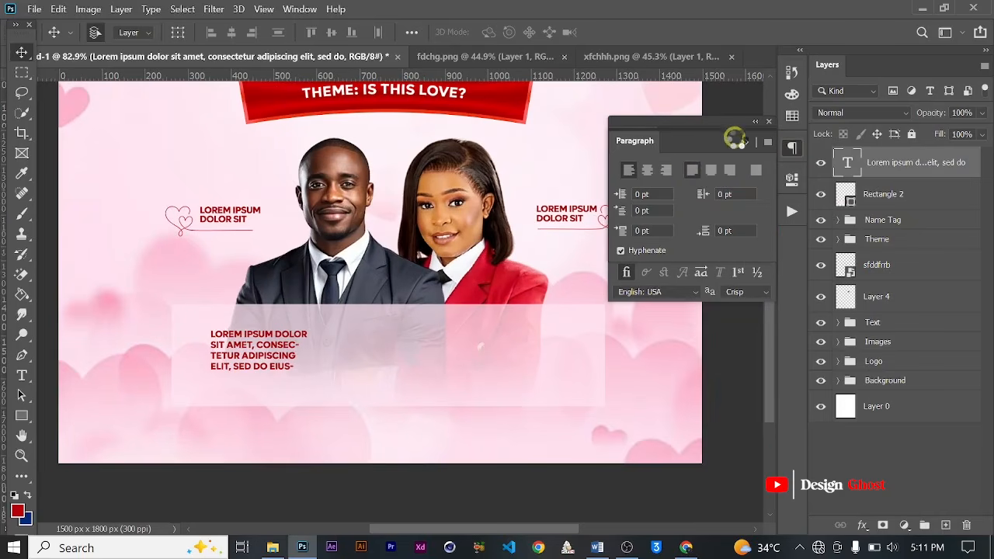
left_click(693, 170)
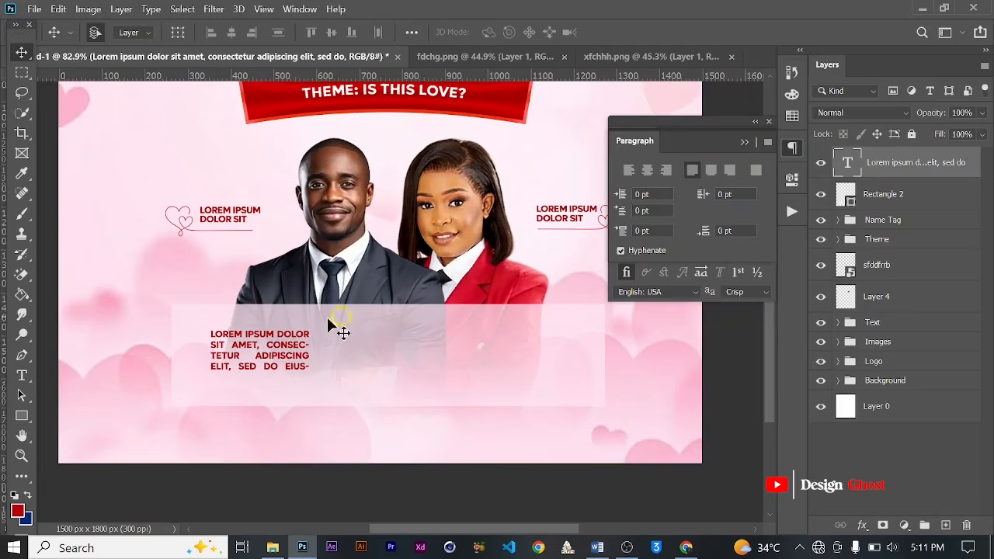
left_click(386, 336)
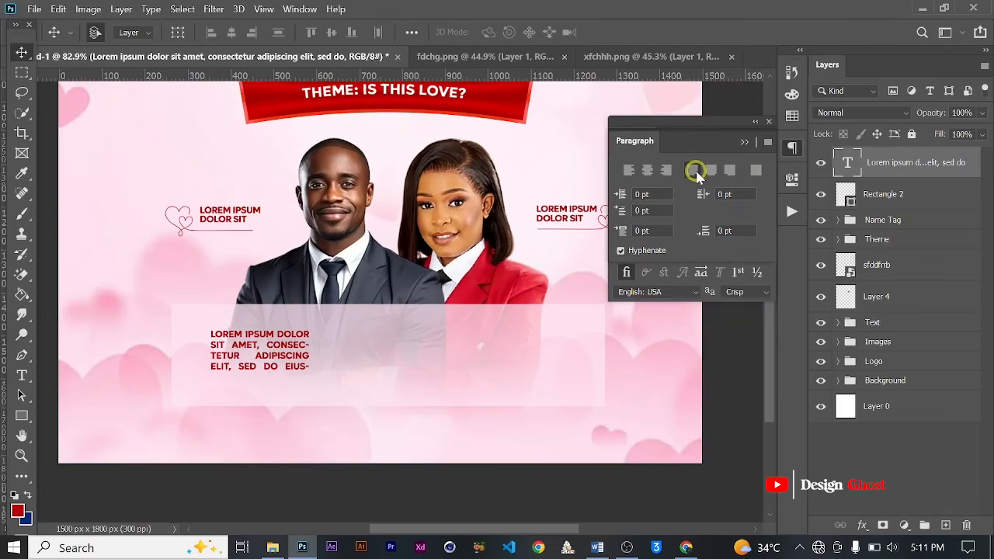
left_click(629, 171)
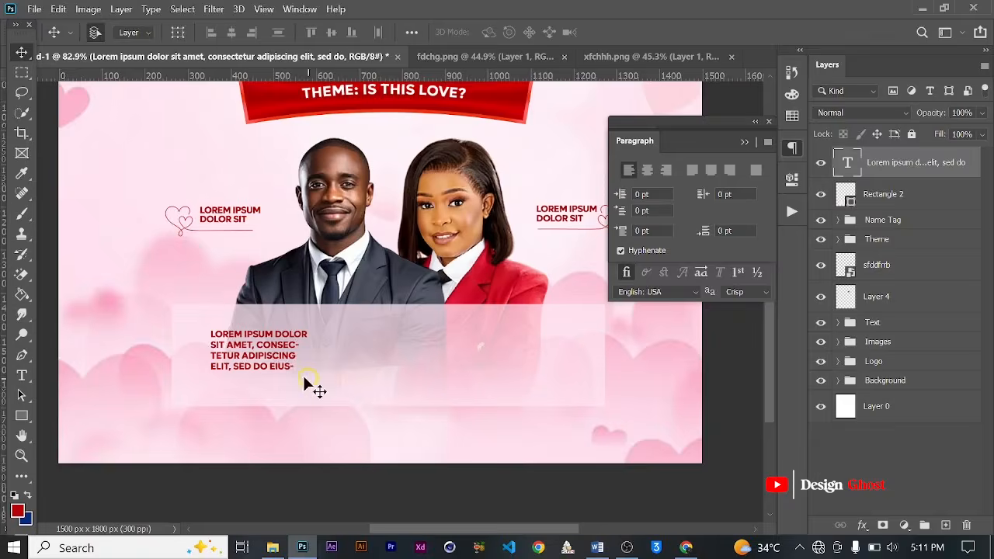
Step: Widen the placeholder paragraph's text box to about 256 px and commit the text edit
scroll(265, 360, "up", 2)
key("t")
left_click(265, 355)
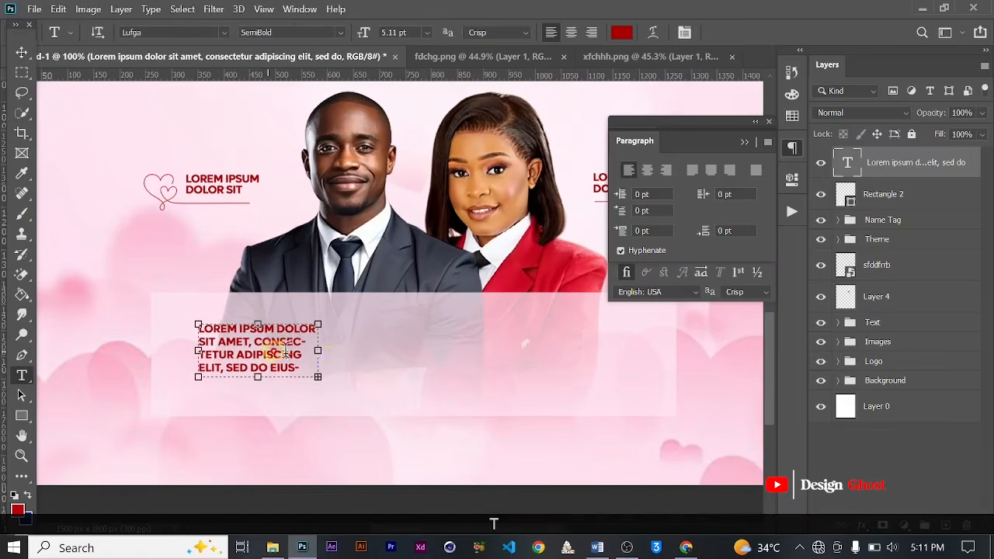
left_click_drag(325, 349, 330, 350)
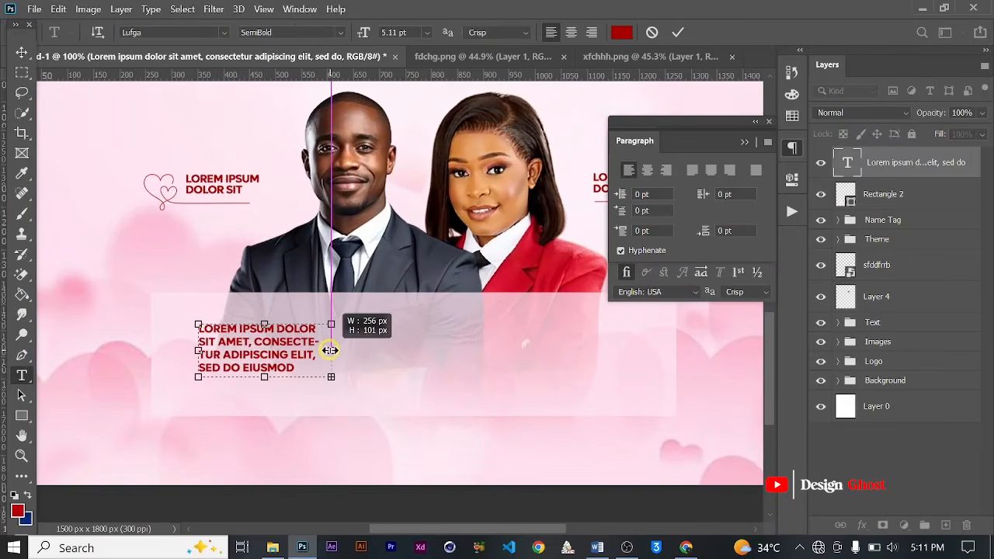
left_click(679, 32)
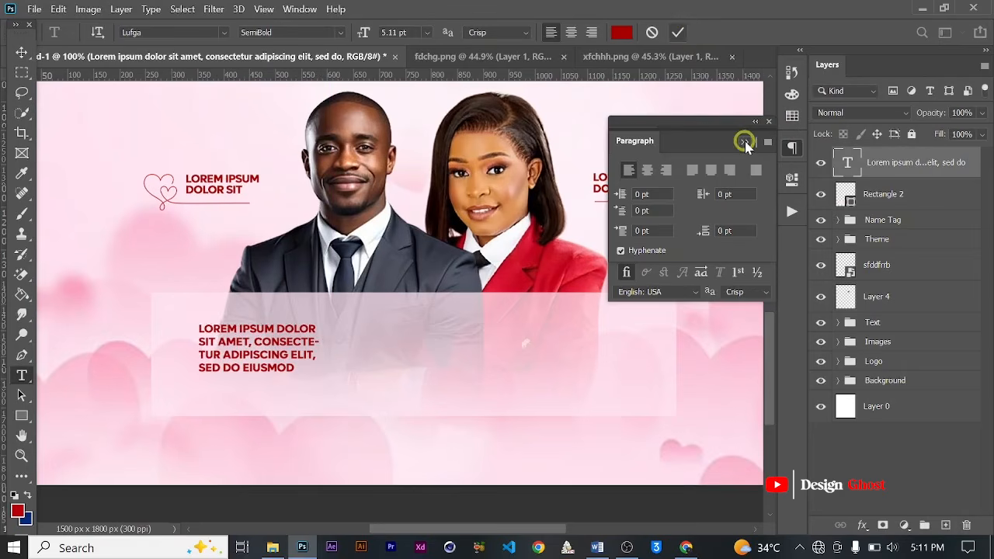
left_click(745, 142)
left_click(15, 55)
Step: Nudge the placeholder paragraph a few pixels down within the translucent rectangle
scroll(462, 333, "down", 2)
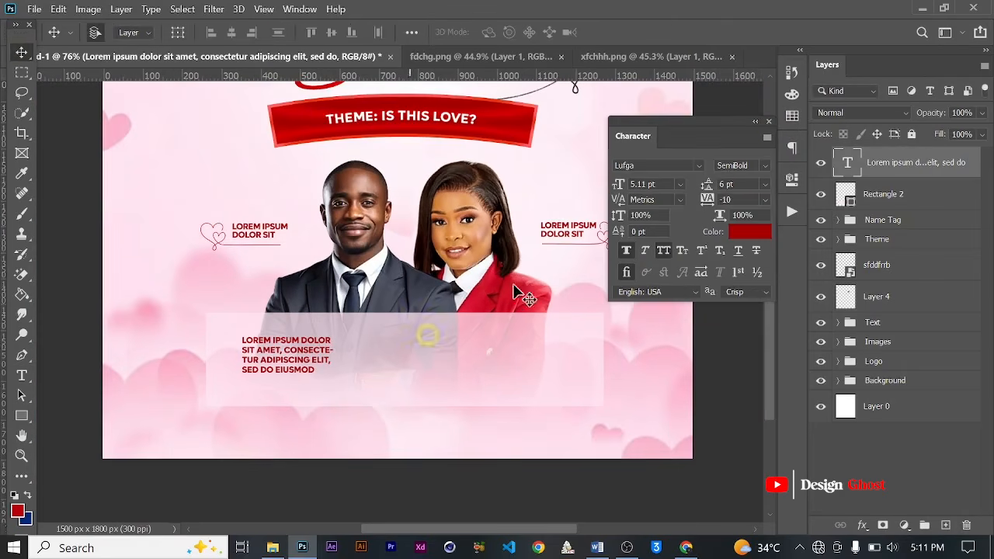
scroll(223, 356, "up", 1)
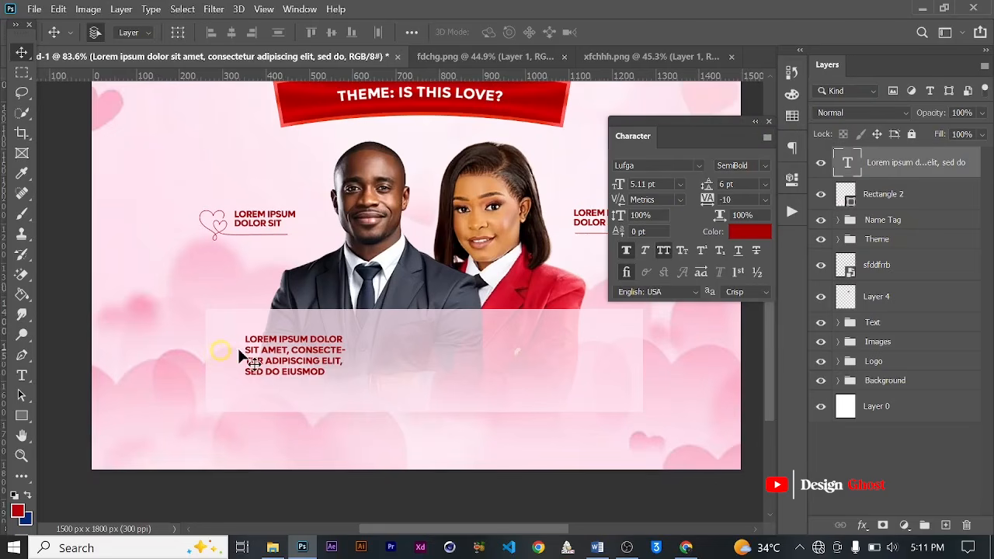
key("Down")
key("Down")
key("Down")
key("Down")
key("Down")
key("Down")
key("Down")
key("Down")
key("Down")
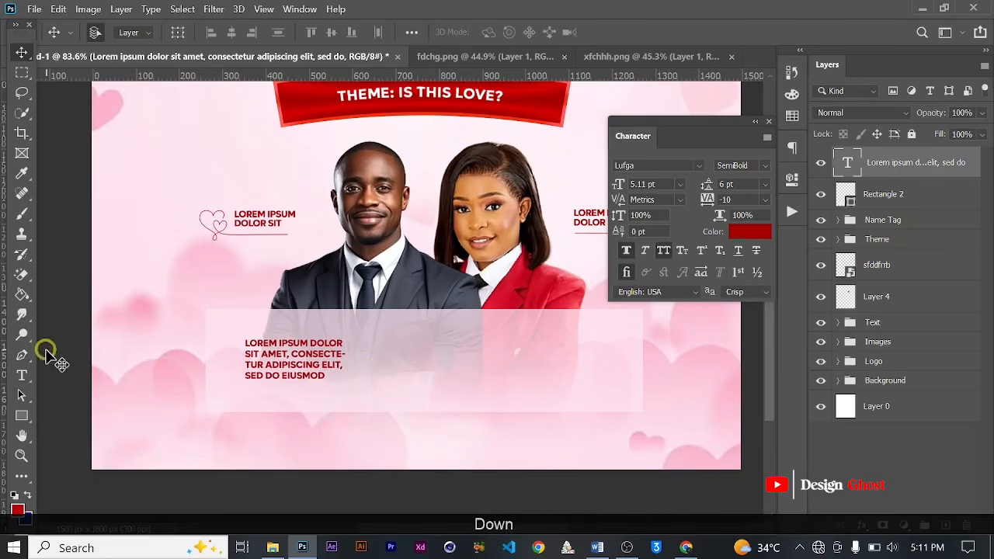
Step: Draw a thin vertical rounded rectangle, about 3 by 80 px, as a divider to the right of the placeholder paragraph
left_click(22, 417)
left_click(108, 437)
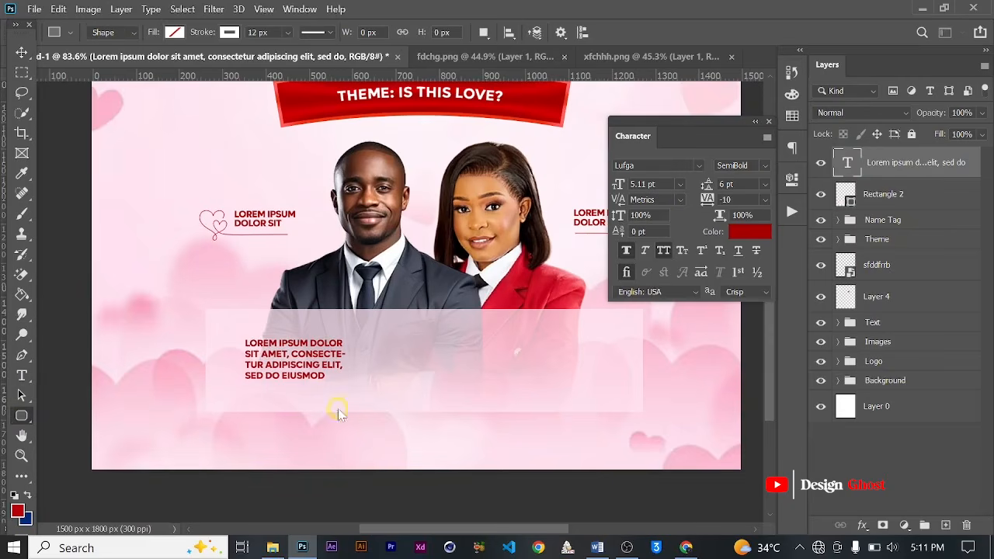
scroll(337, 378, "up", 5)
left_click_drag(393, 314, 393, 370)
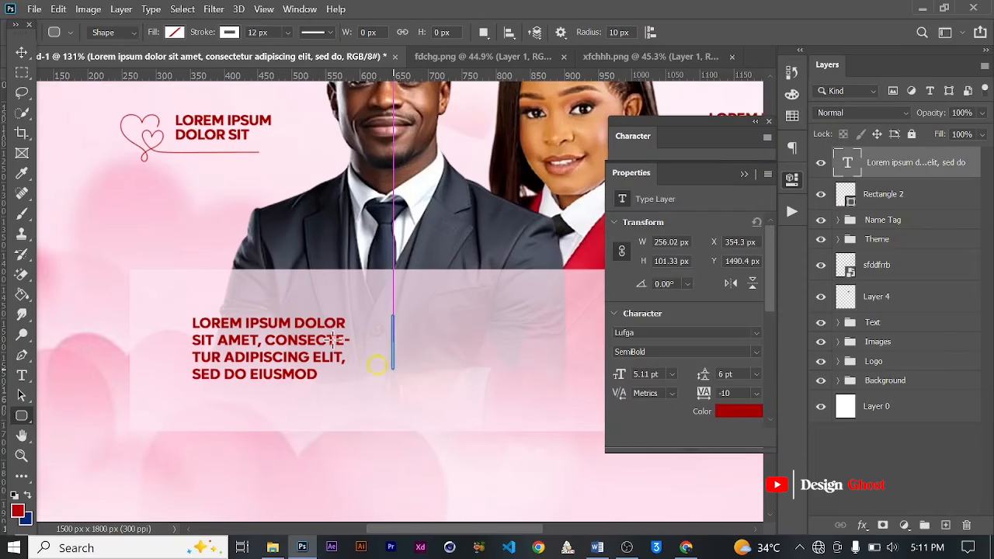
left_click(19, 53)
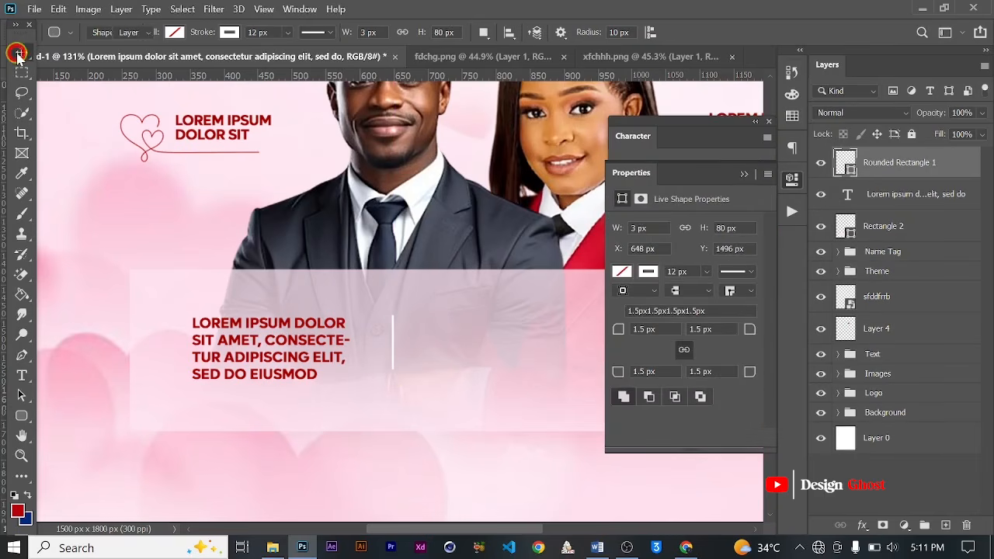
Step: Set the divider's stroke width to 0 px and fill it with the recently used dark red
left_click(631, 271)
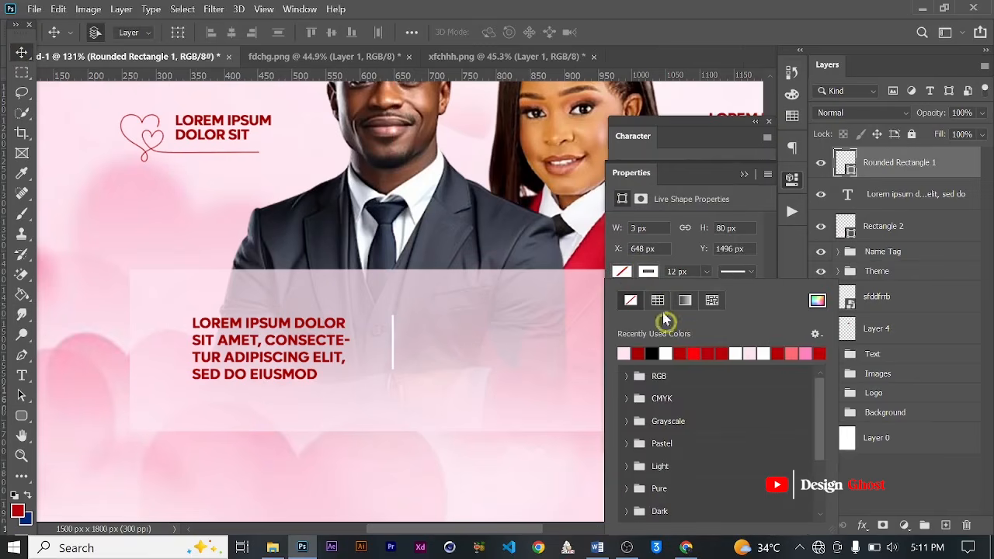
left_click(710, 273)
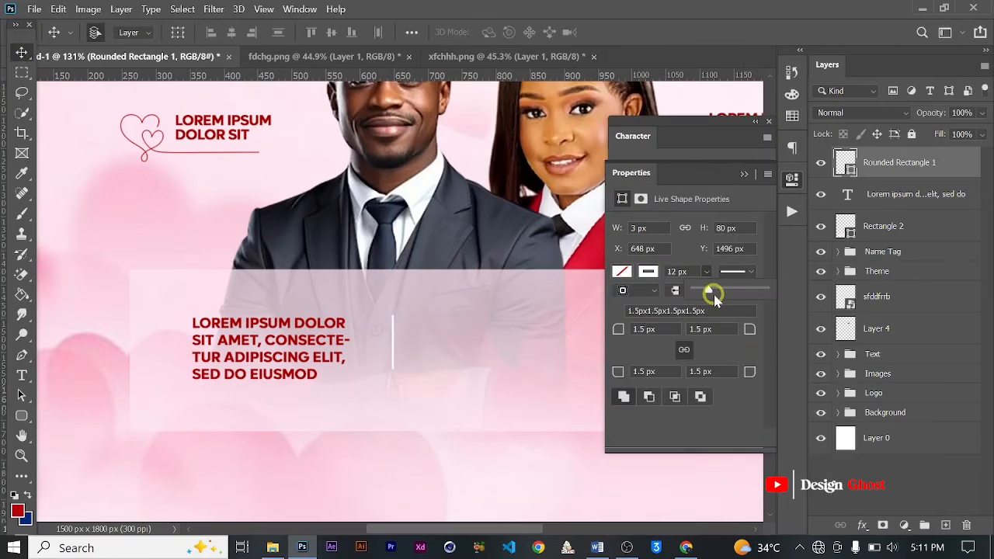
left_click_drag(709, 291, 635, 294)
left_click(648, 272)
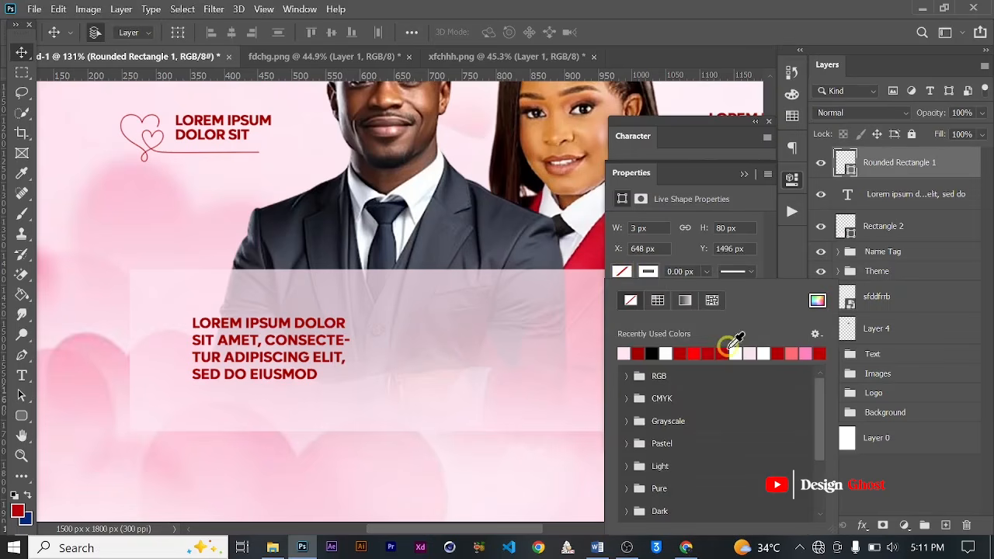
left_click(640, 352)
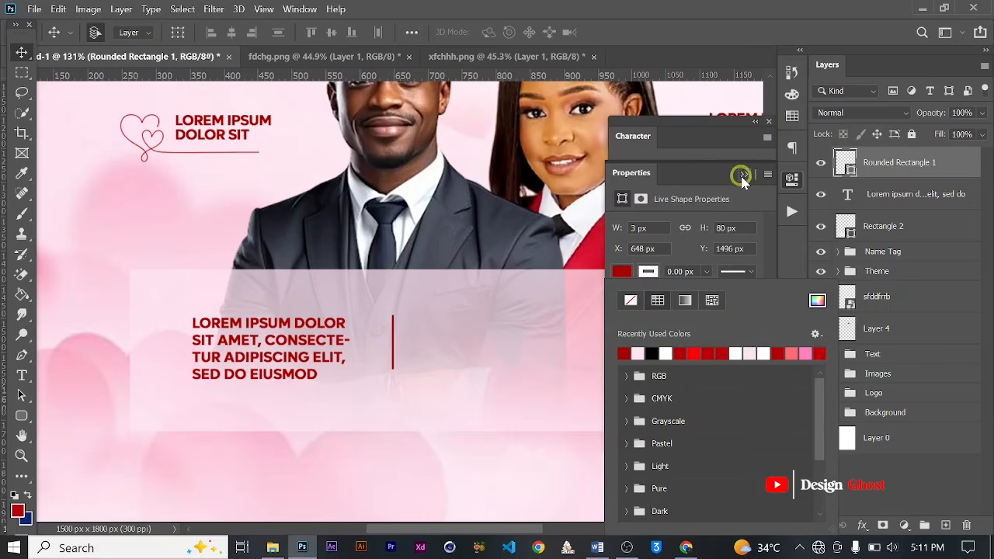
left_click(743, 174)
Step: Nudge the dark red divider left toward the placeholder paragraph and slightly down to line up with its text
left_click(21, 71)
scroll(408, 383, "down", 2)
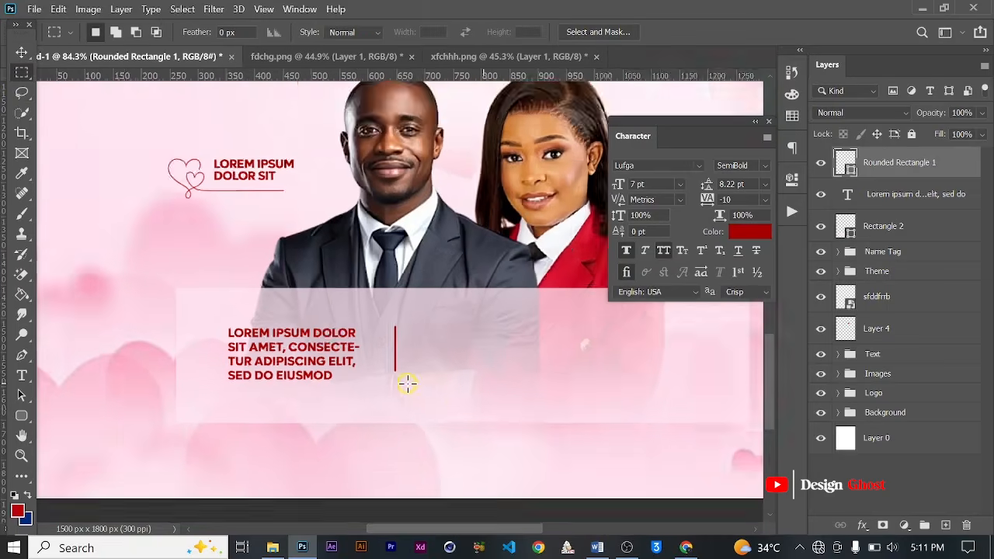
scroll(407, 384, "down", 2)
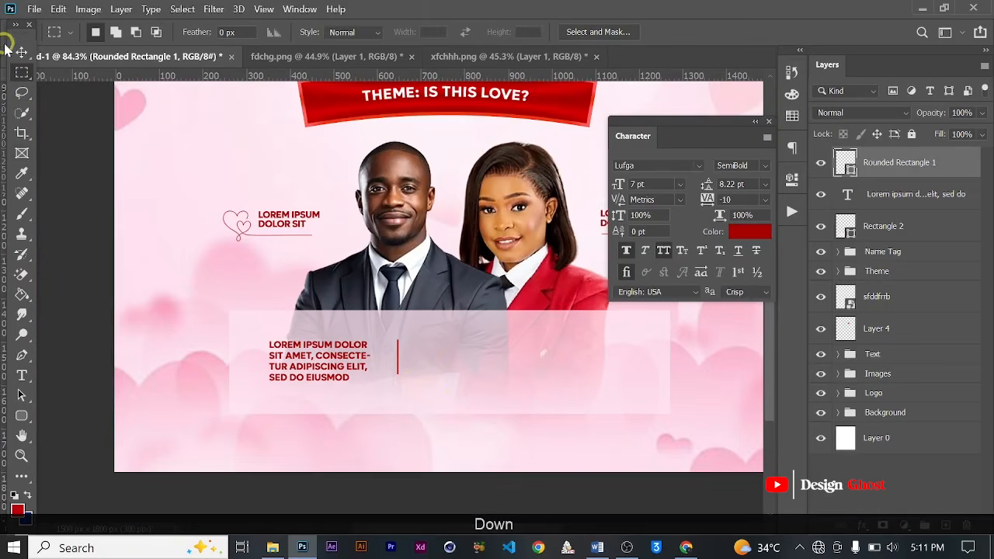
left_click(21, 52)
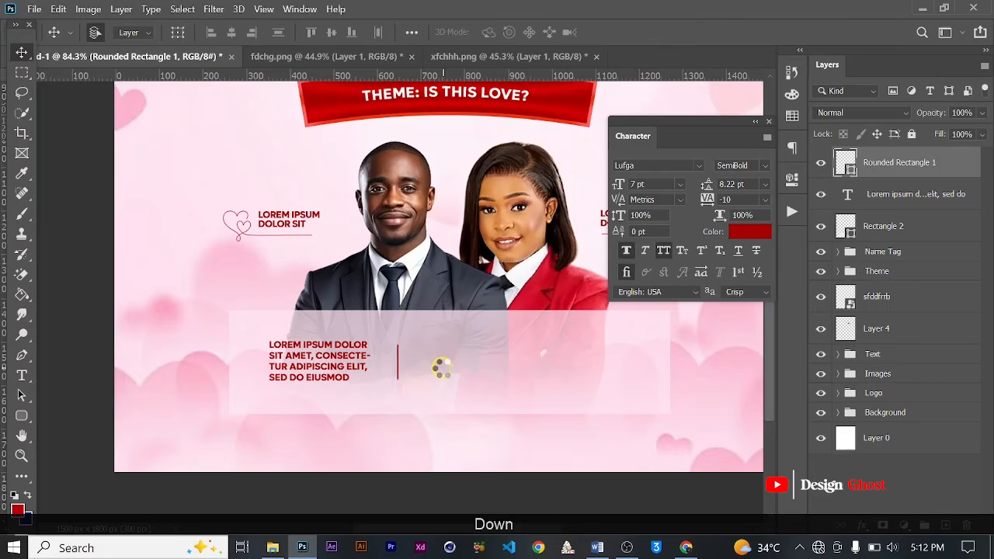
key("Left")
key("Left")
key("Left")
key("Up")
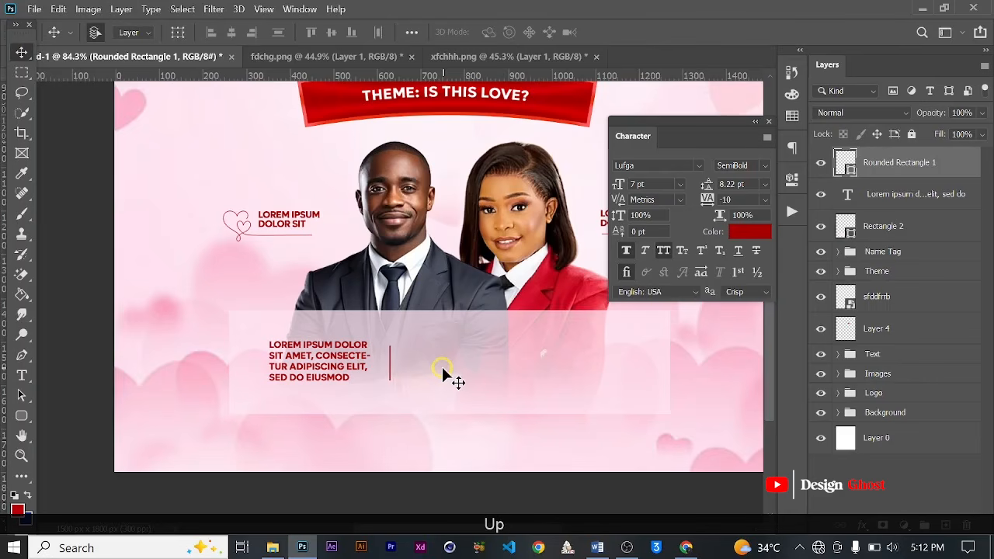
Step: Add the text "8PM" to the right of the dark red divider inside the translucent panel
key("t")
scroll(388, 355, "up", 2)
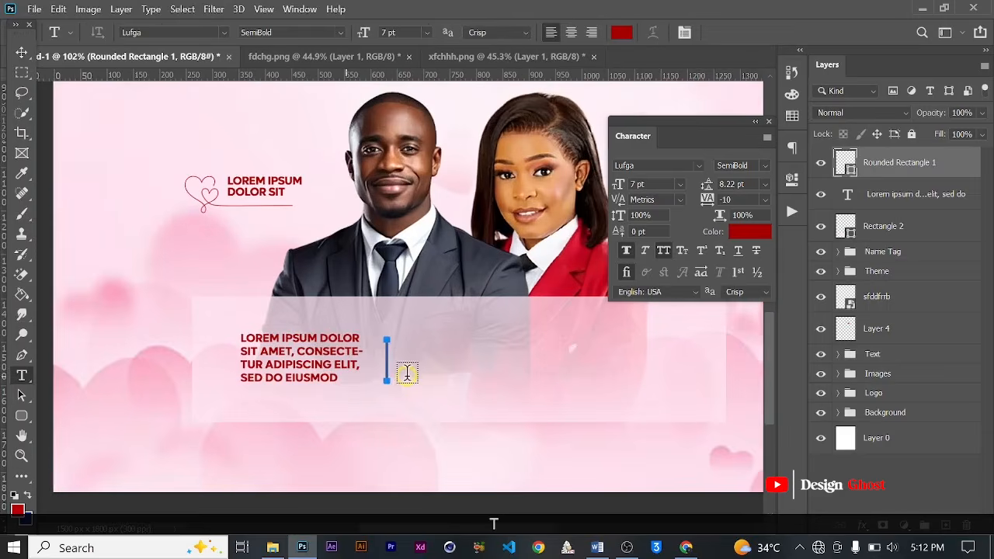
left_click(438, 340)
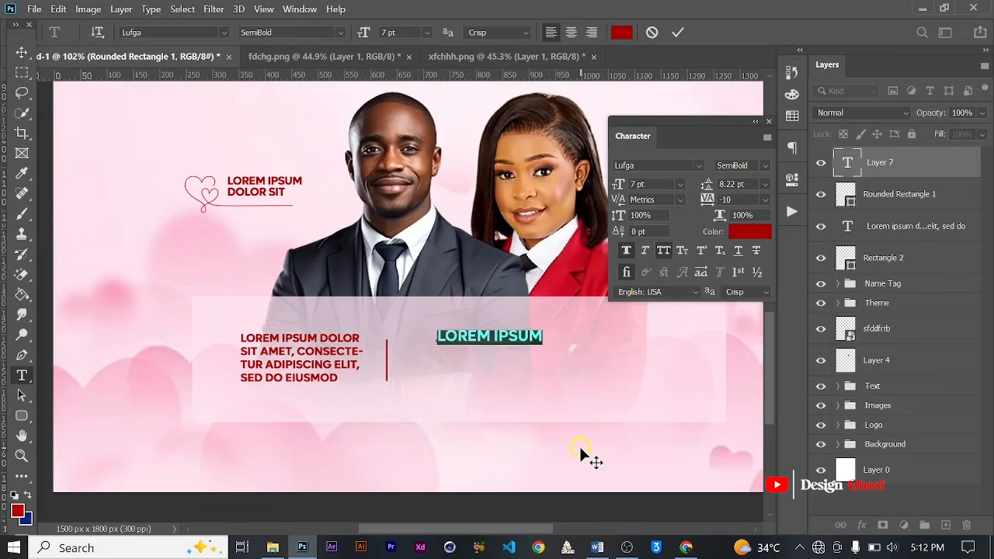
type("8PM")
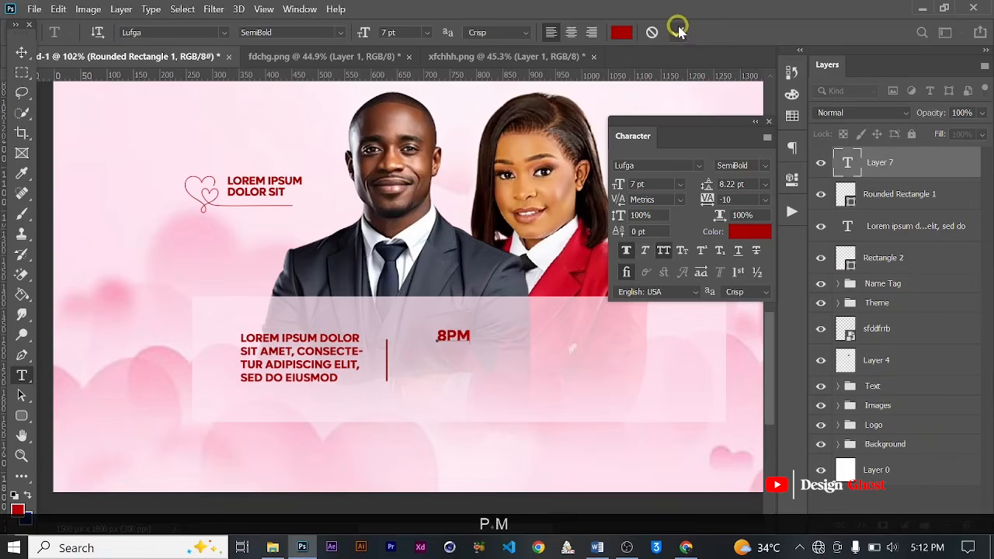
left_click(17, 55)
left_click(145, 156)
Step: Enlarge the 8PM text to about 21.4 pt and position it just right of the divider at matching height
key("ctrl+t")
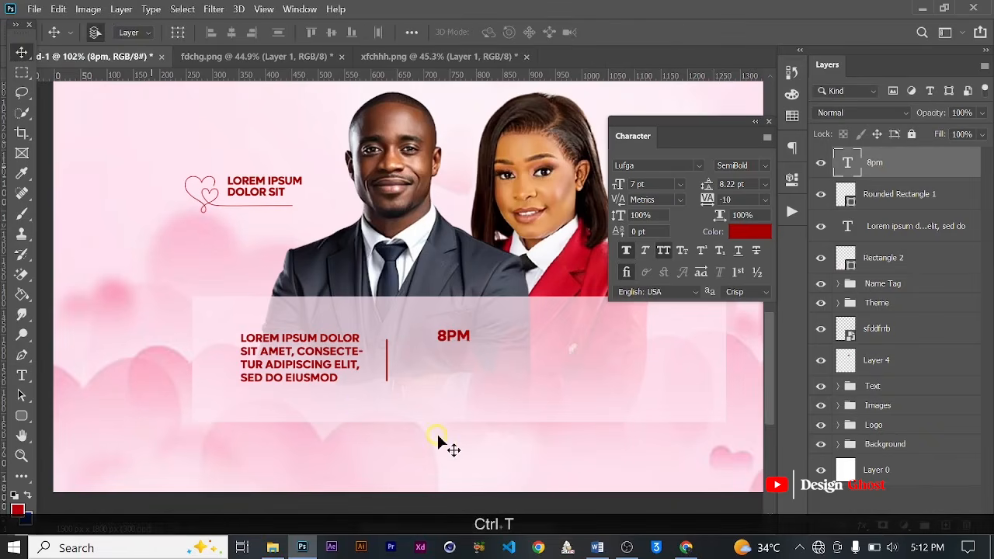
left_click_drag(466, 338, 544, 397)
left_click_drag(509, 364, 481, 364)
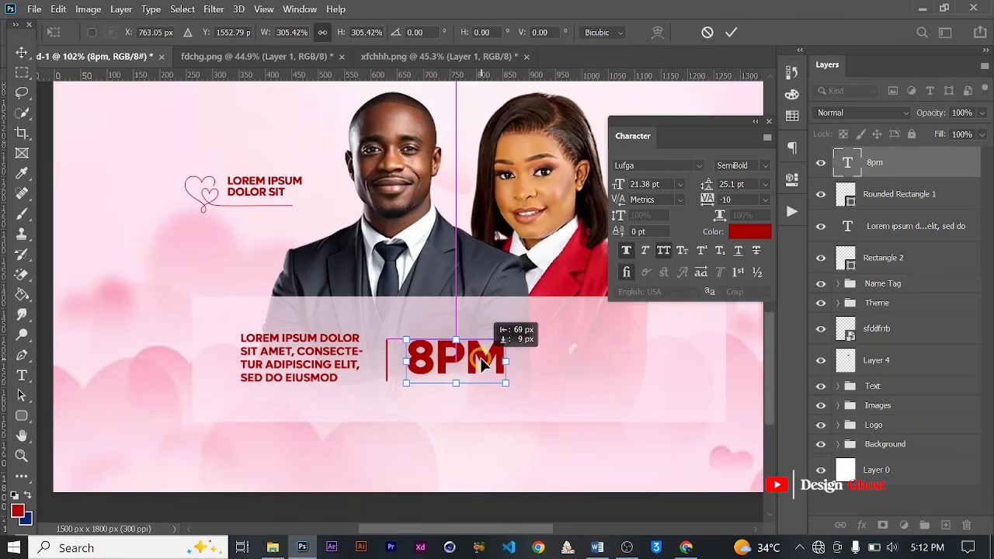
key("Return")
key("ctrl+0")
scroll(439, 455, "up", 5)
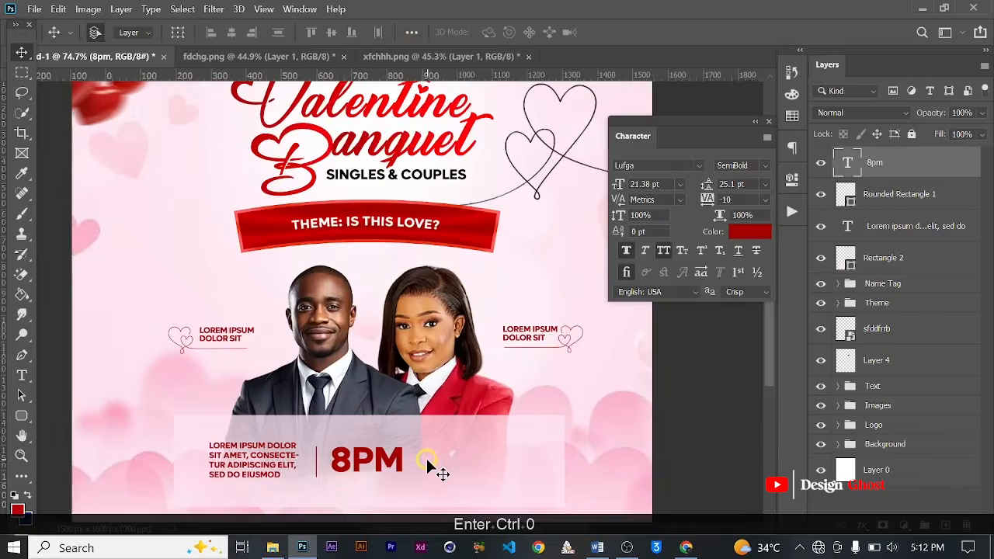
scroll(427, 464, "down", 1)
Step: Duplicate the dark red divider and shift the copy horizontally to the right side of the 8PM text
left_click(864, 203)
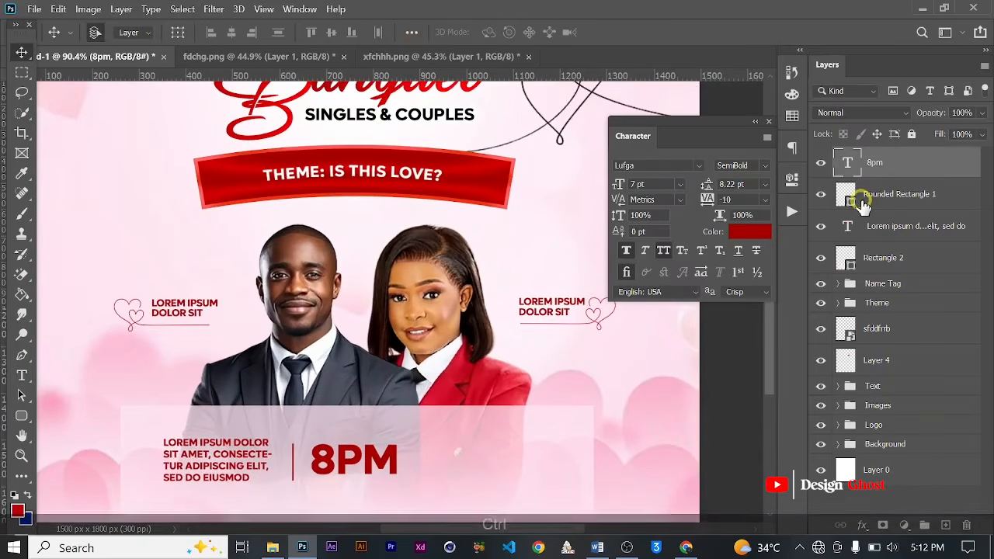
key("ctrl+j")
key("Right")
scroll(384, 342, "down", 1)
scroll(384, 341, "down", 2)
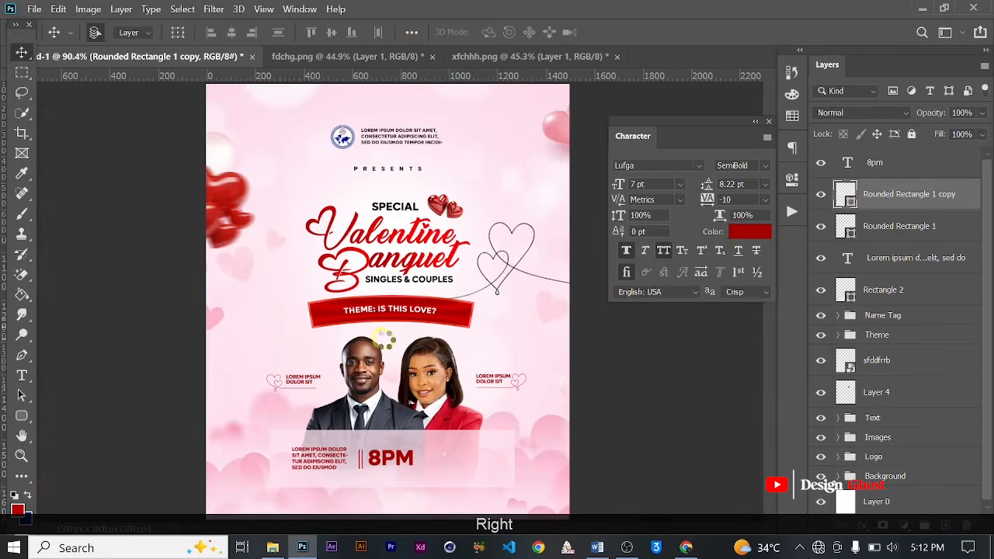
scroll(477, 471, "down", 1)
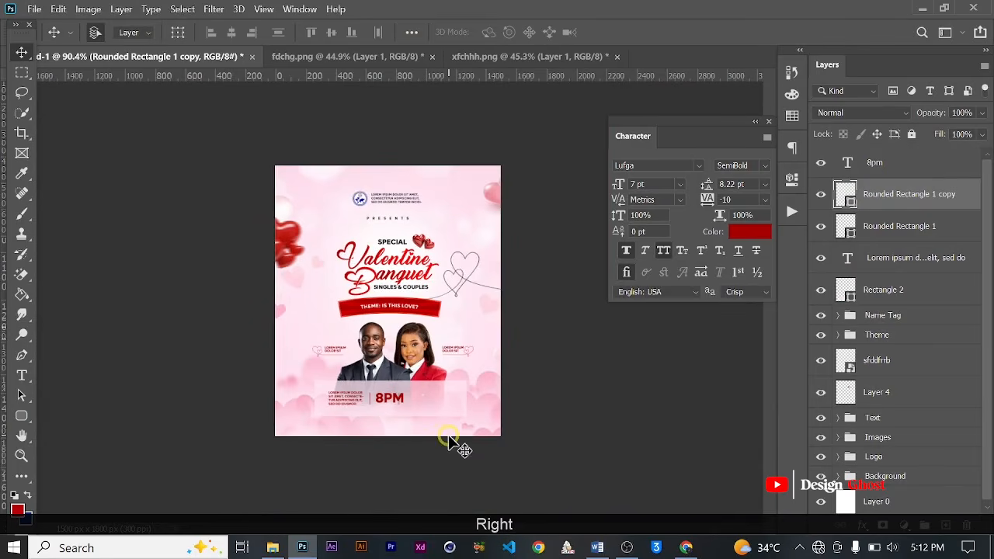
scroll(447, 432, "up", 2)
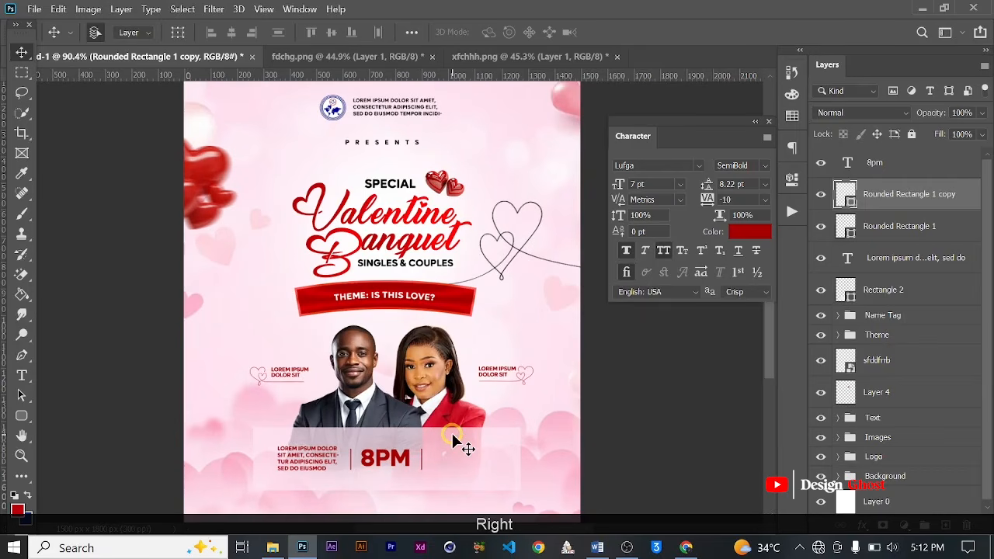
key("Right")
key("Right")
scroll(349, 455, "up", 2)
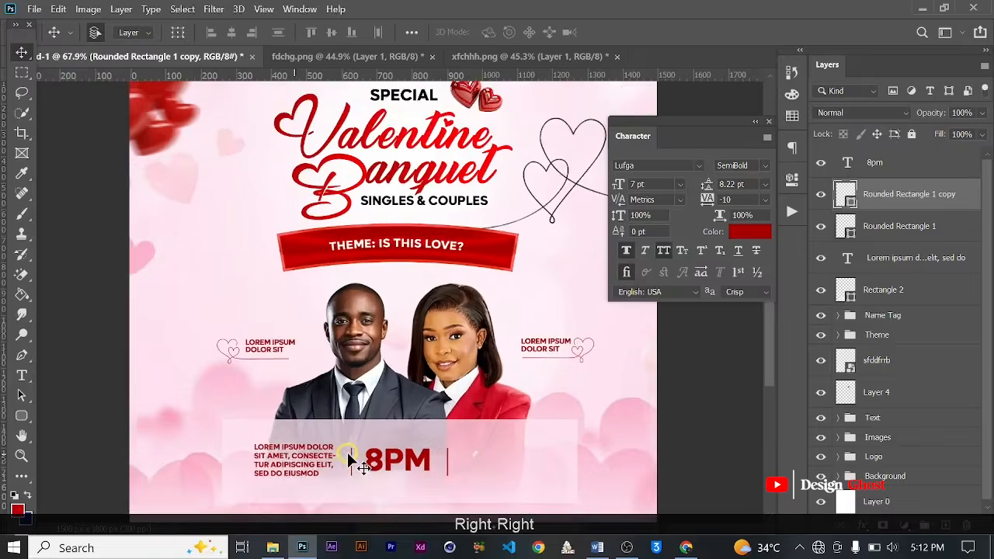
Step: Duplicate the placeholder paragraph and place the copy right of the second divider, level with the original
left_click(282, 453, "ctrl")
key("ctrl+j")
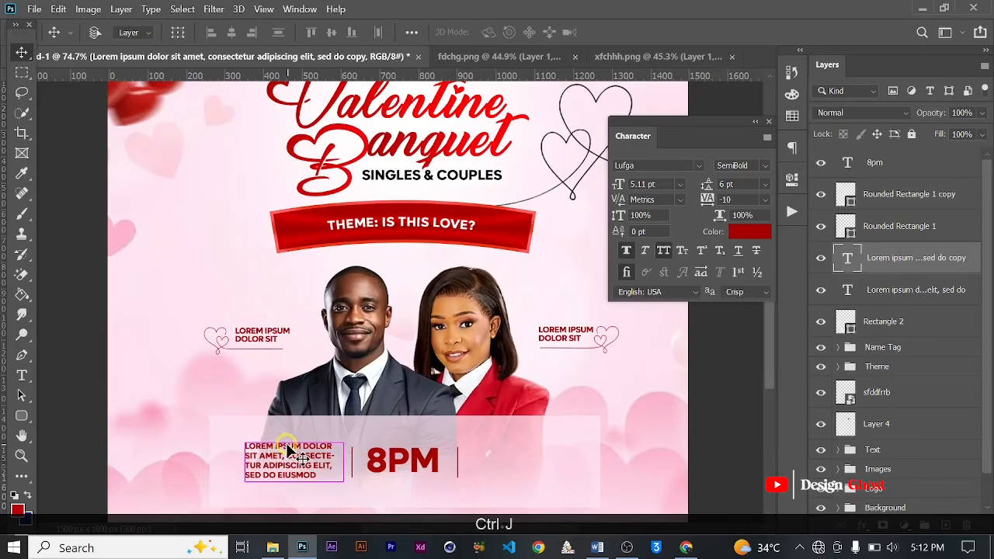
key("Right")
scroll(412, 432, "down", 1)
scroll(347, 451, "up", 2)
key("ctrl+t")
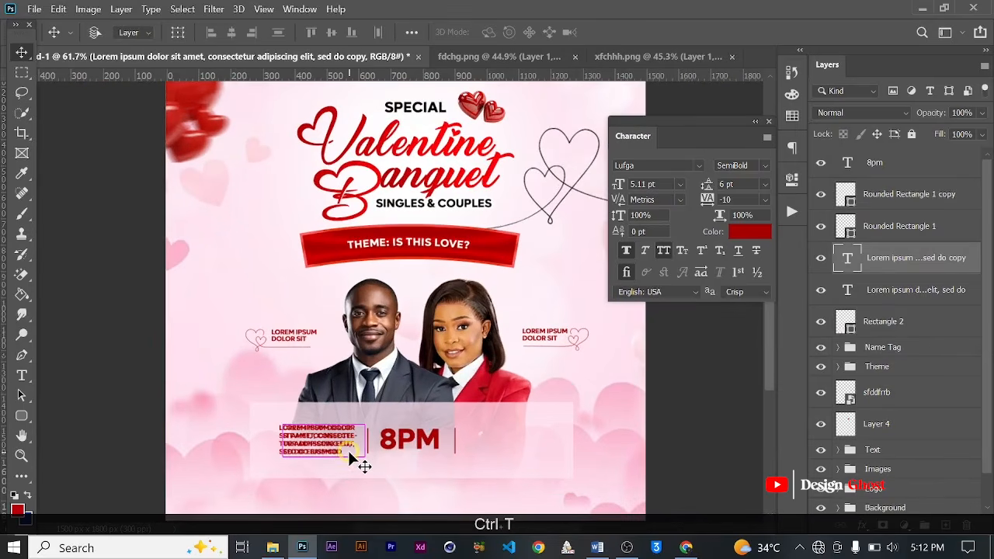
left_click_drag(344, 459, 498, 442)
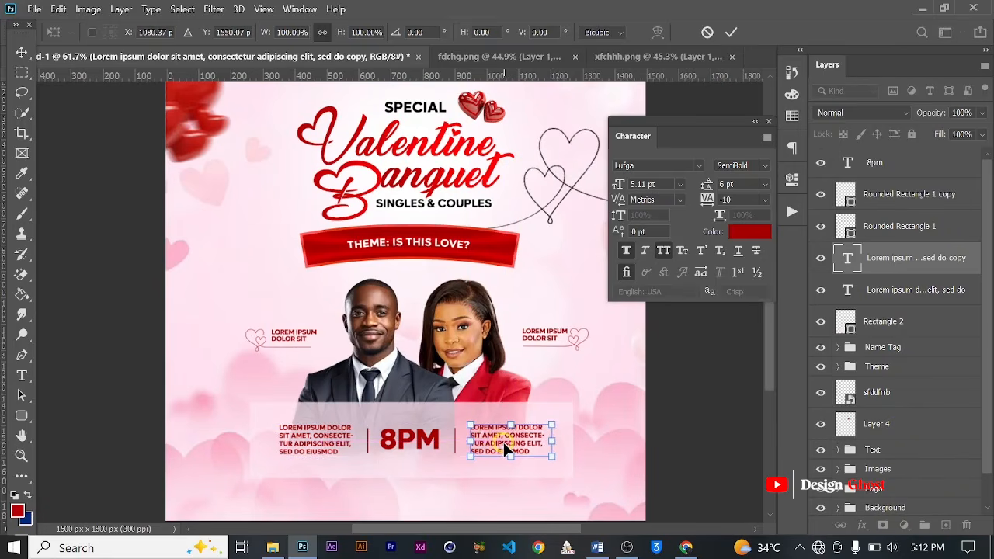
key("Return")
scroll(509, 448, "up", 1)
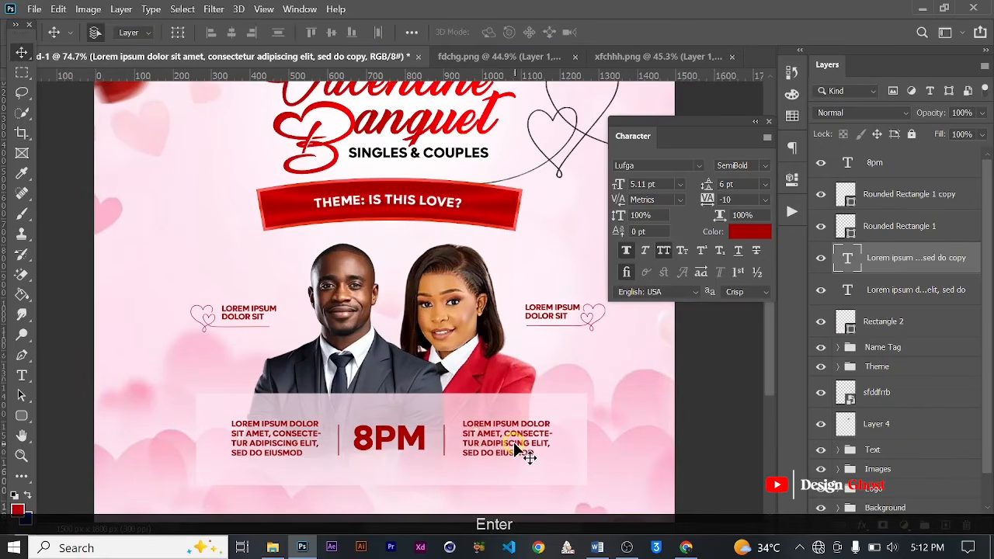
key("Return")
key("ctrl+0")
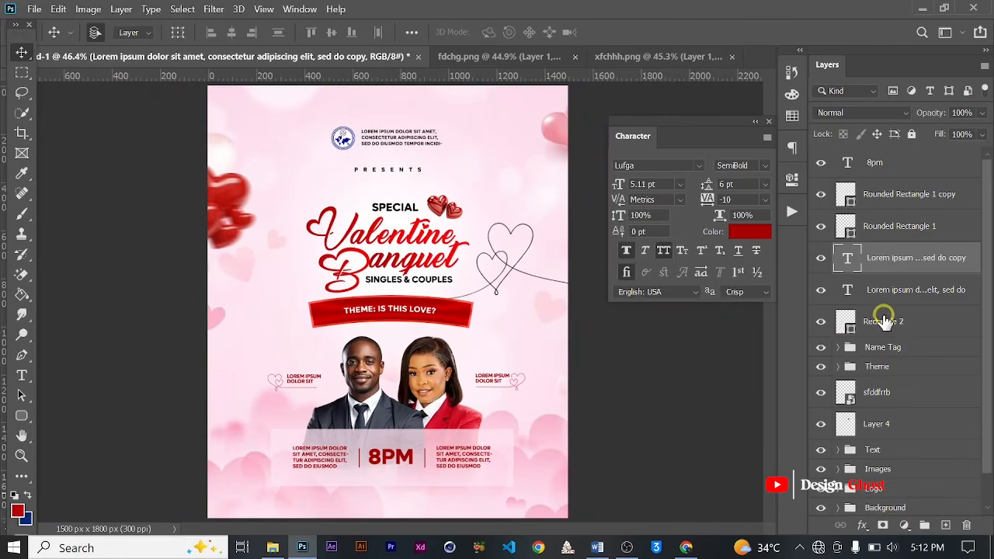
Step: Copy the paragraph below the translucent panel, reshape its text box into two wide lines and centre-align the text
scroll(411, 475, "up", 2)
left_click_drag(432, 438, 443, 375)
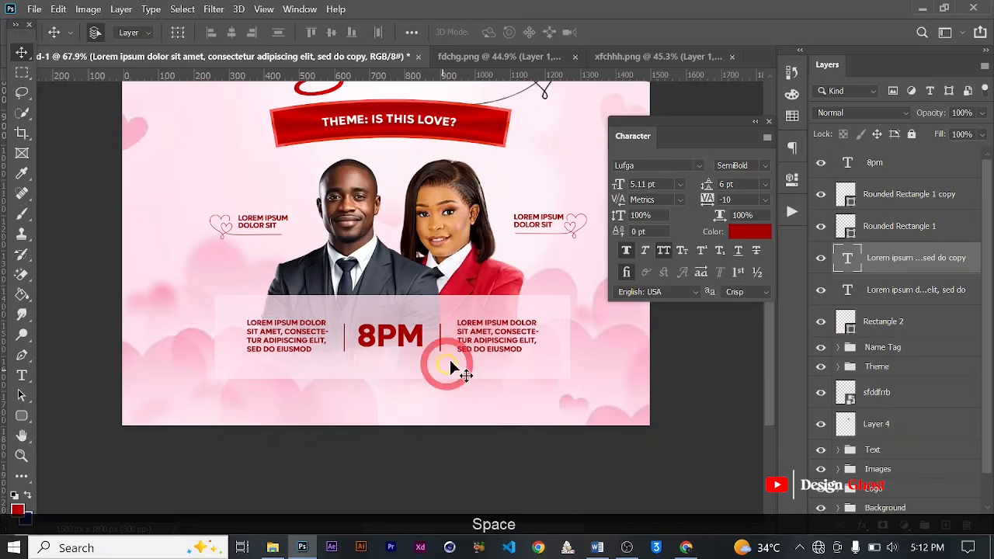
left_click_drag(494, 340, 548, 410)
key("t")
left_click(394, 401)
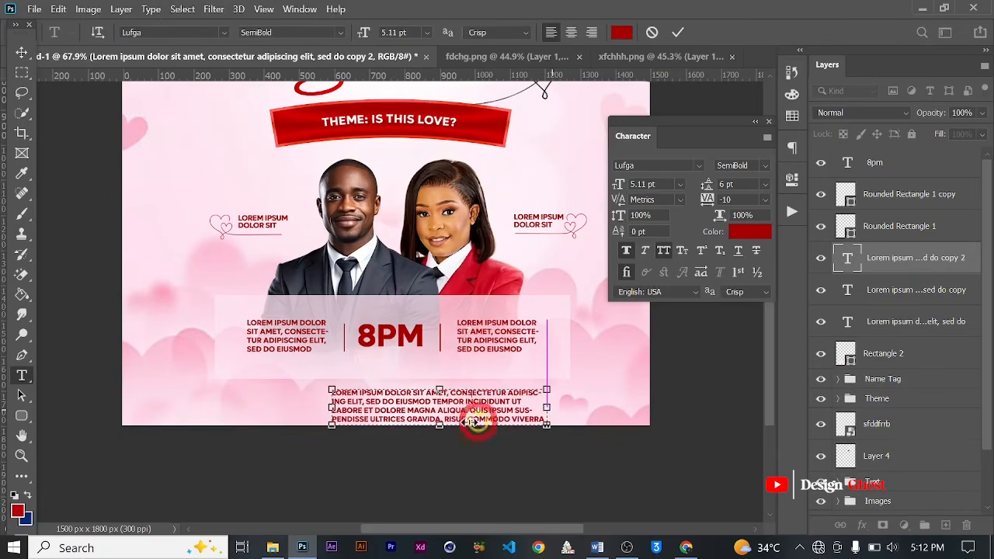
left_click_drag(440, 419, 439, 408)
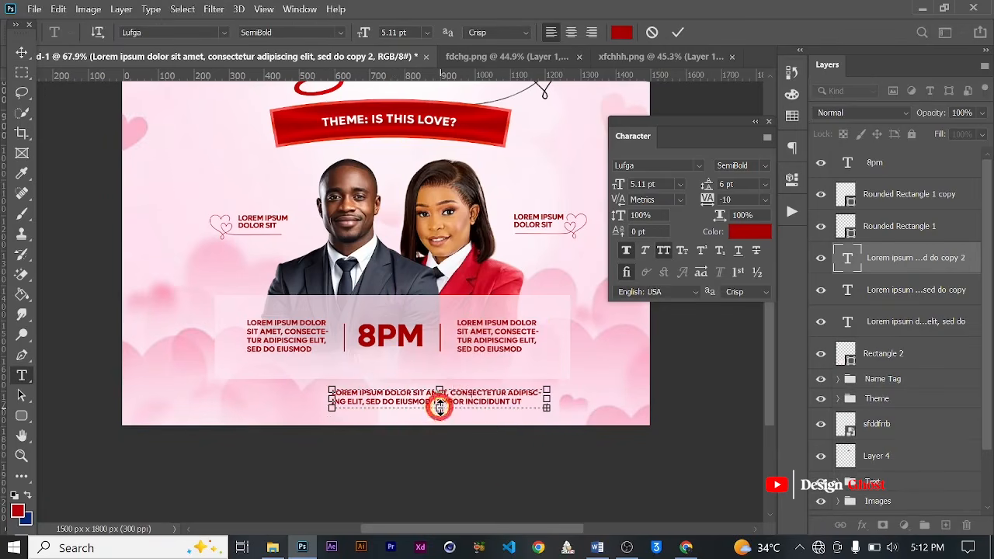
left_click_drag(547, 401, 546, 399)
left_click_drag(546, 399, 546, 398)
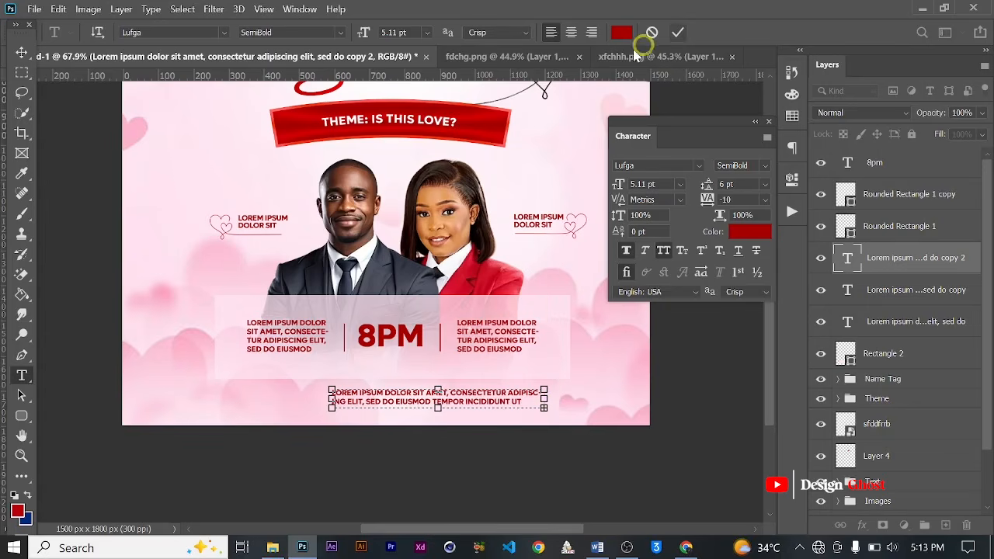
left_click(571, 32)
left_click(680, 33)
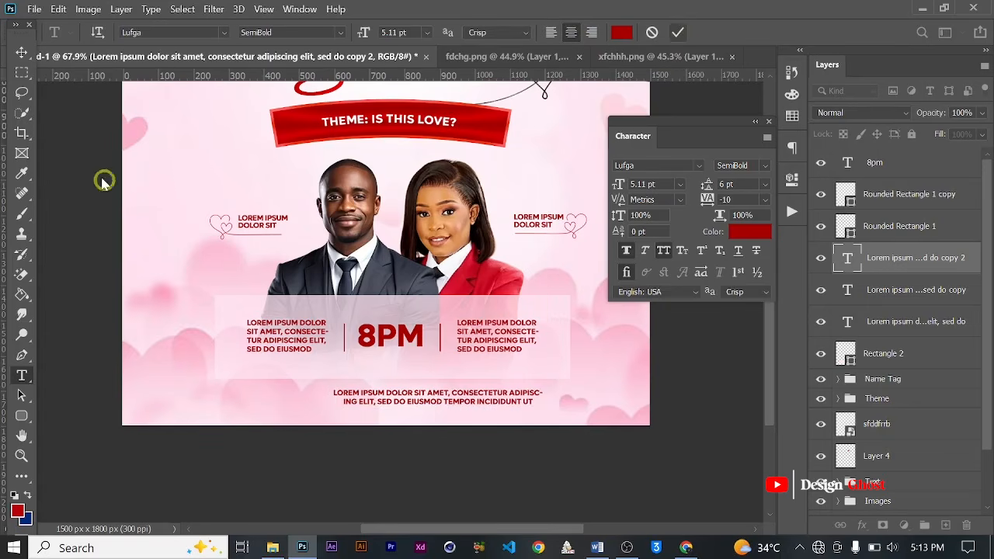
Step: Centre the two-line footer paragraph horizontally on the whole canvas, clearing the selection used for alignment
left_click(22, 53)
key("ctrl+a")
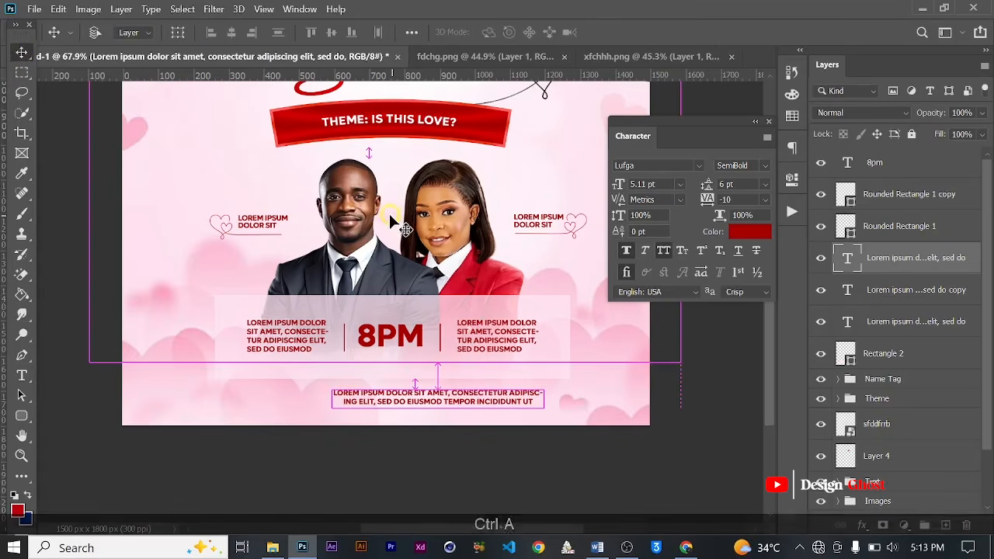
left_click(232, 32)
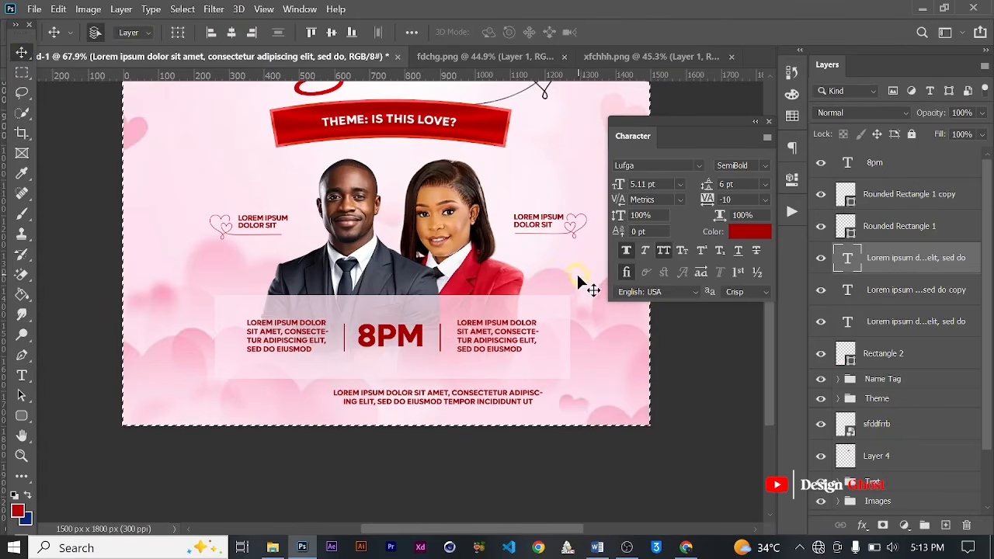
left_click(231, 32)
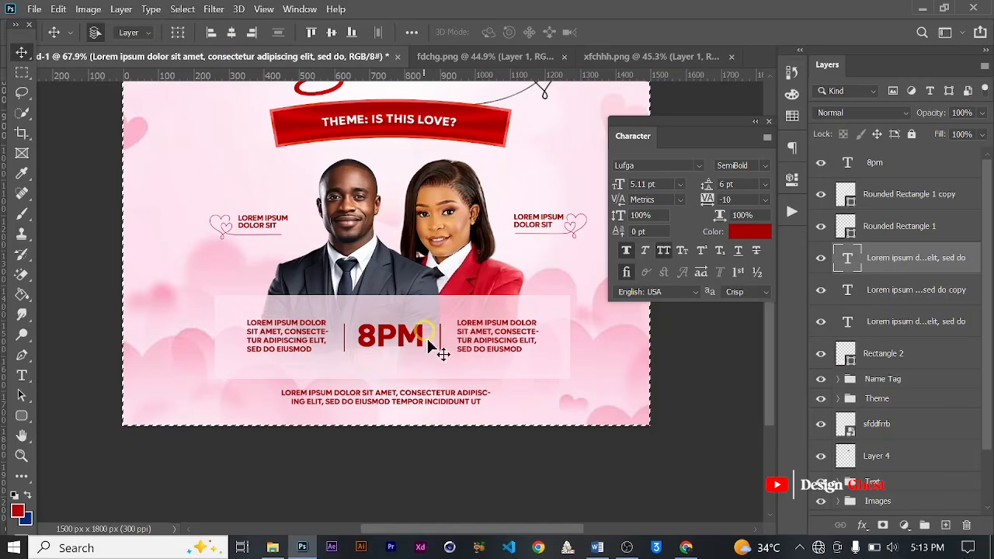
key("ctrl+d")
scroll(448, 410, "down", 1)
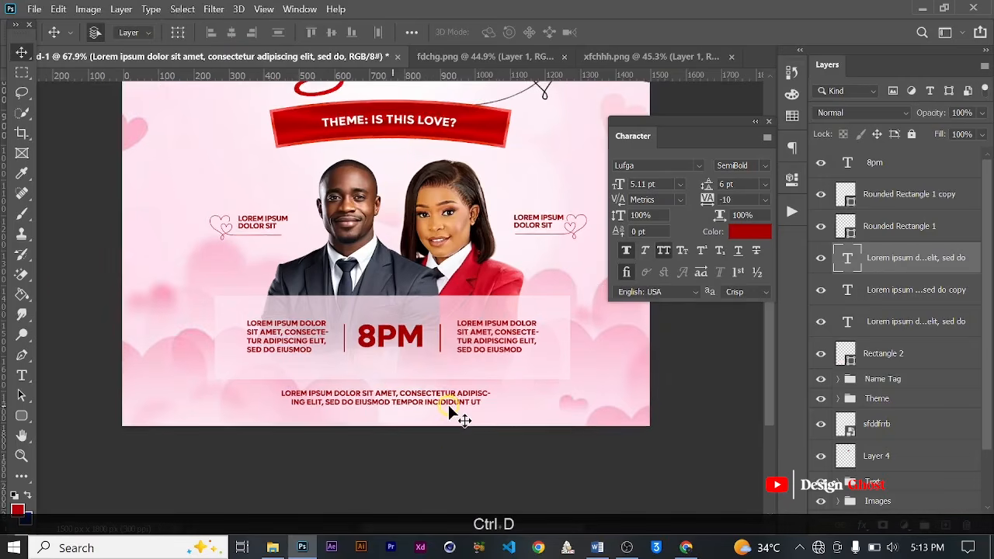
Step: Slightly reduce the translucent rectangle's height by bringing in its lower and upper edges
scroll(448, 409, "up", 3)
key("Return")
key("ctrl+0")
left_click_drag(439, 419, 435, 337)
scroll(420, 335, "up", 4)
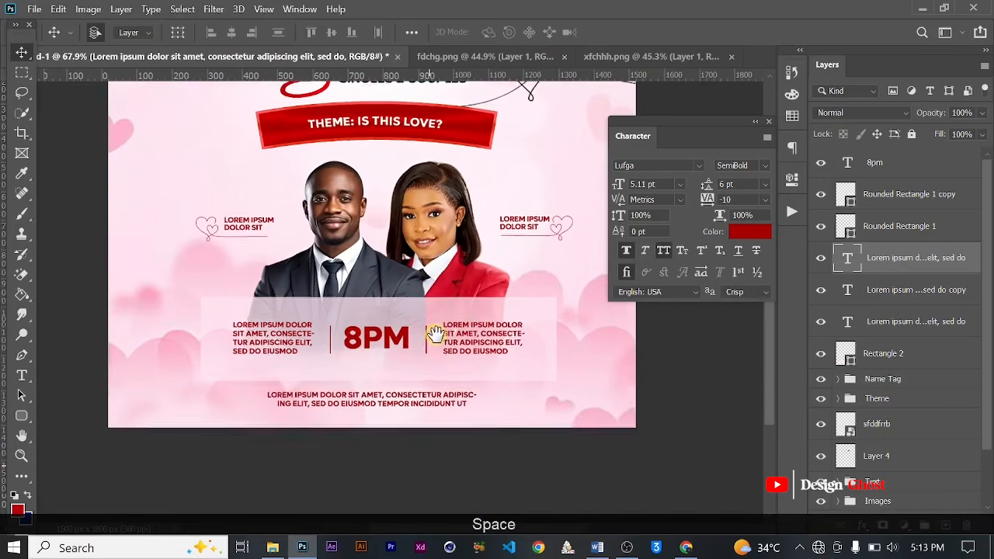
left_click(386, 384)
key("ctrl+t")
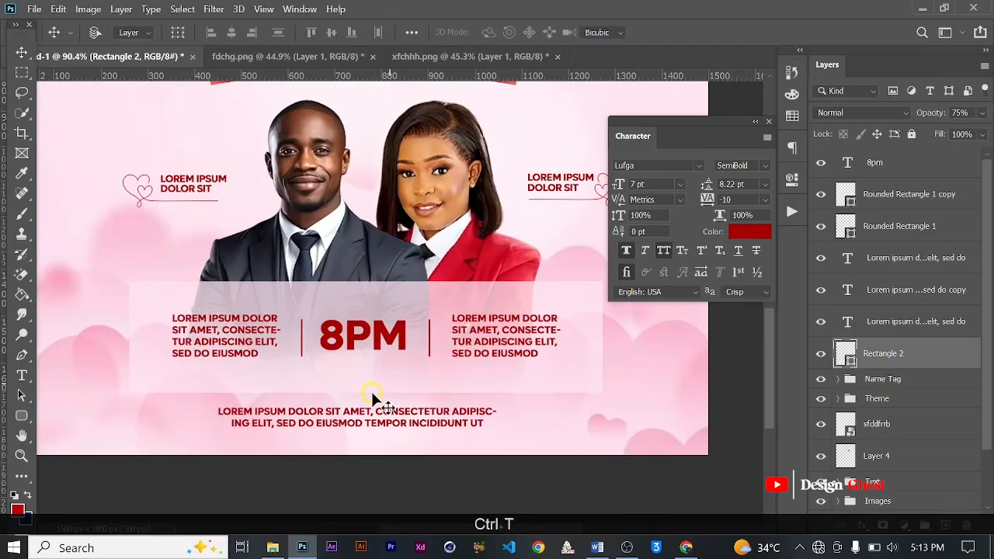
scroll(371, 392, "up", 3)
left_click_drag(364, 392, 365, 387)
left_click_drag(362, 247, 356, 250)
key("Return")
key("ctrl+0")
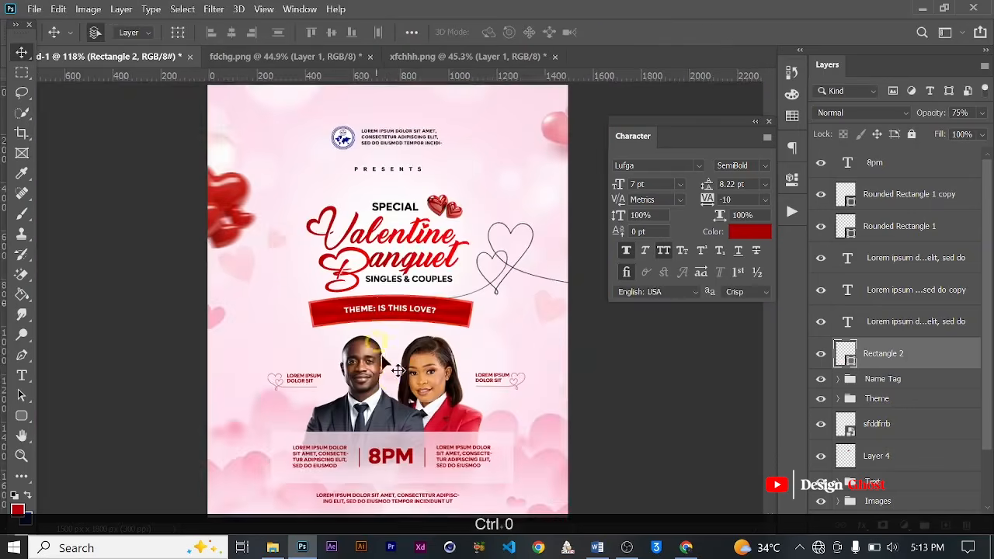
Step: Open the fgfgh heart-checker pattern from the Valentine folder as a new document in Photoshop
scroll(376, 374, "up", 2)
scroll(433, 125, "down", 4)
left_click(295, 56)
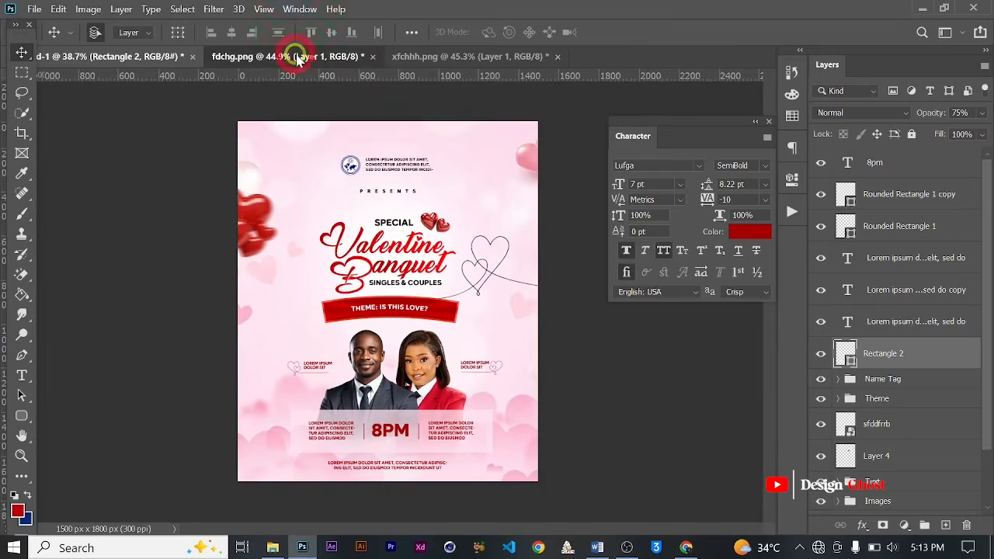
left_click(274, 548)
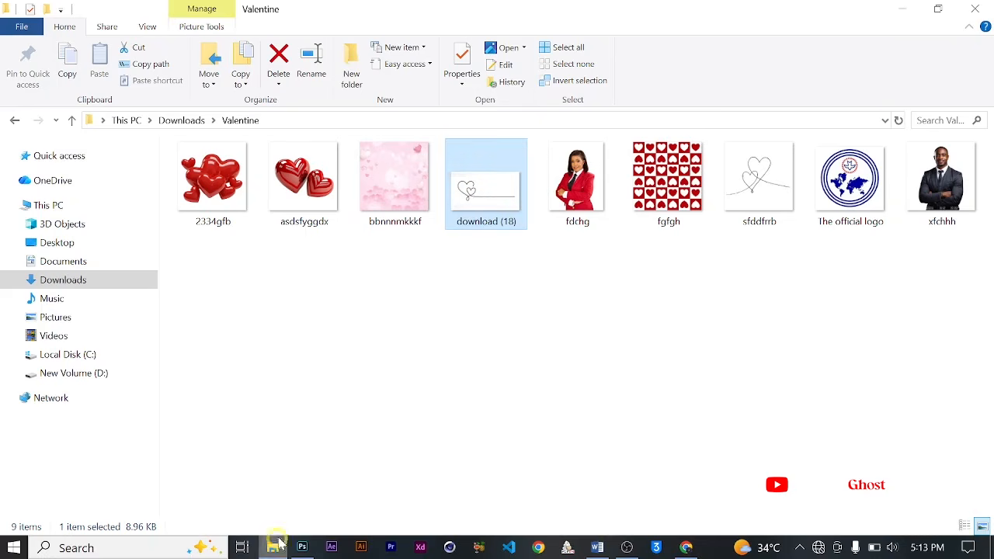
left_click_drag(672, 177, 339, 492)
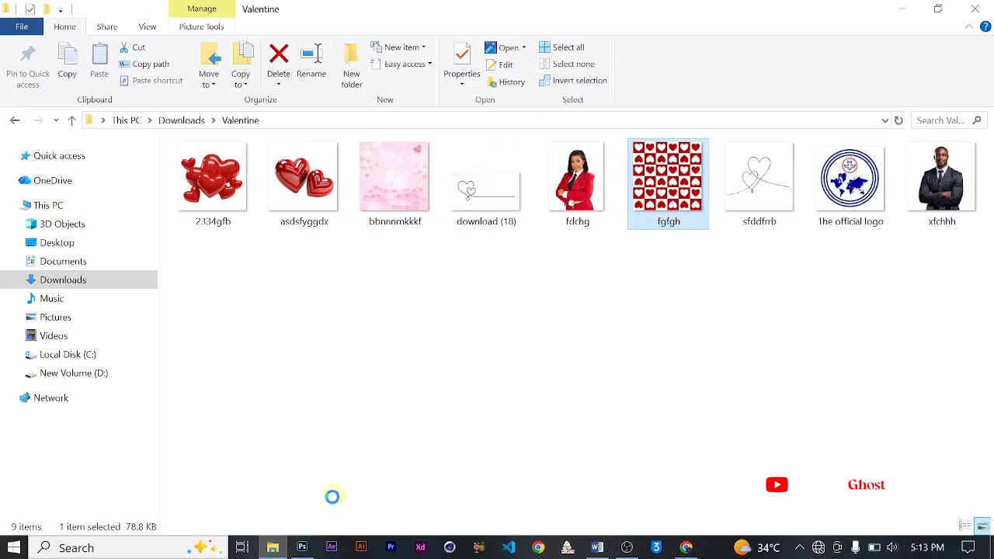
left_click_drag(315, 550, 705, 7)
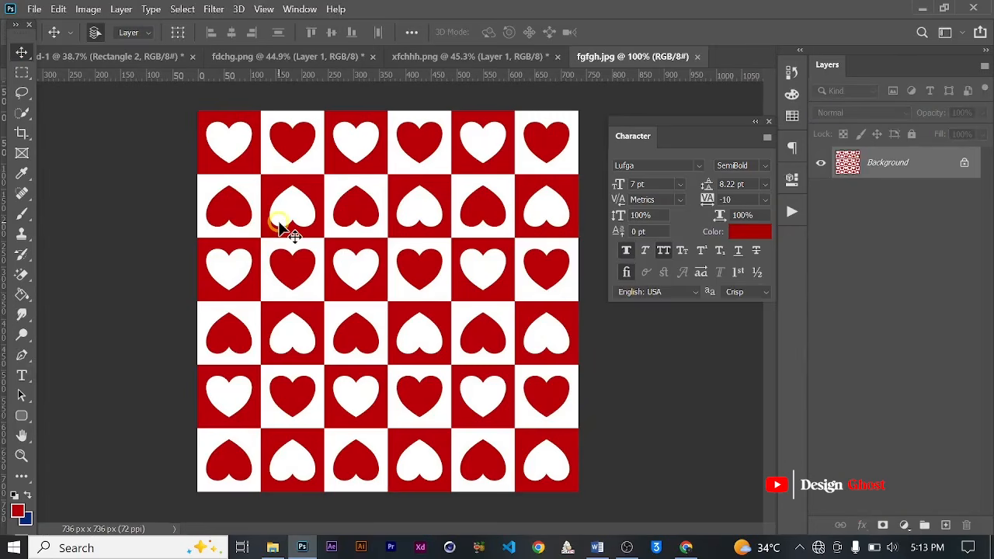
Step: Select the first three tiles of the heart pattern's top row and move them into the poster document
key("m")
scroll(172, 105, "up", 2)
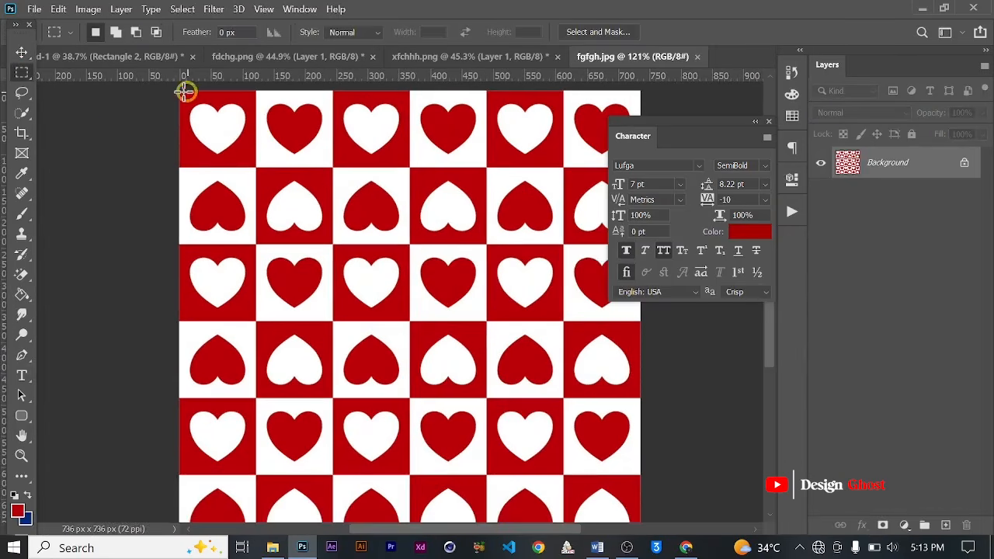
left_click_drag(178, 86, 409, 167)
key("v")
left_click_drag(315, 146, 381, 444)
Step: Scale the three heart tiles down to about half size and place them between 8PM and the footer paragraph
scroll(384, 466, "up", 3)
key("ctrl+t")
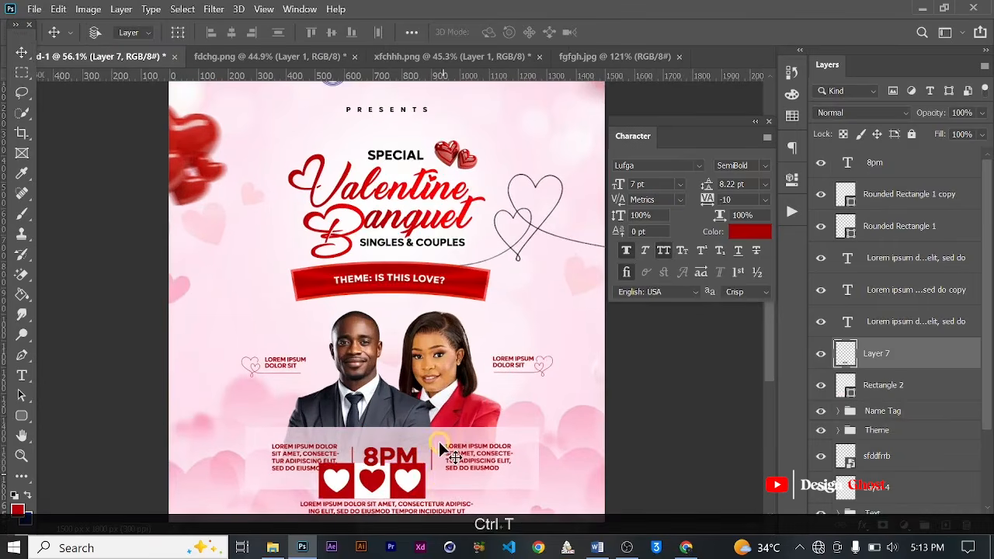
key("space")
scroll(441, 492, "up", 2)
left_click_drag(442, 493, 439, 289)
key("Return")
key("ctrl+0")
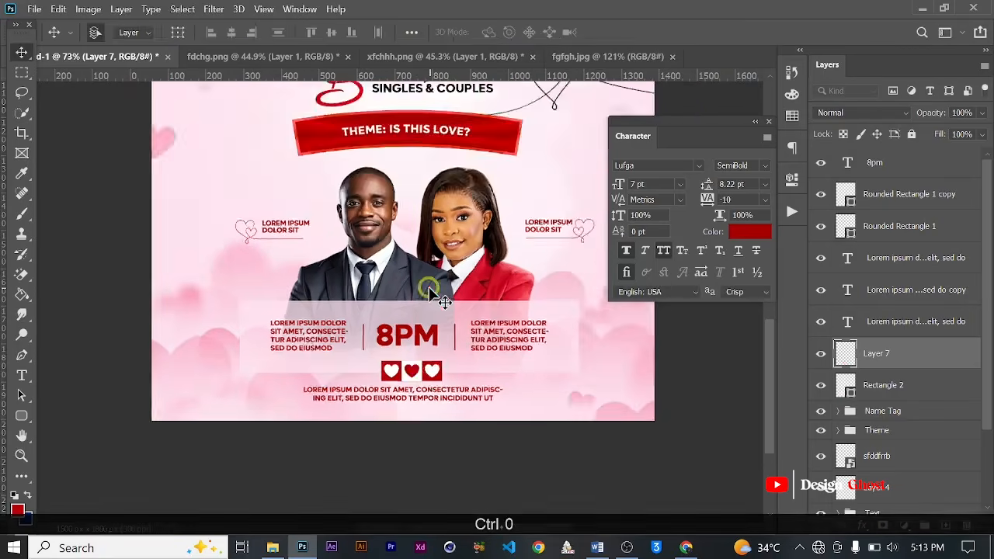
Step: Centre the three heart tiles horizontally on the poster canvas
key("ctrl+a")
left_click(232, 32)
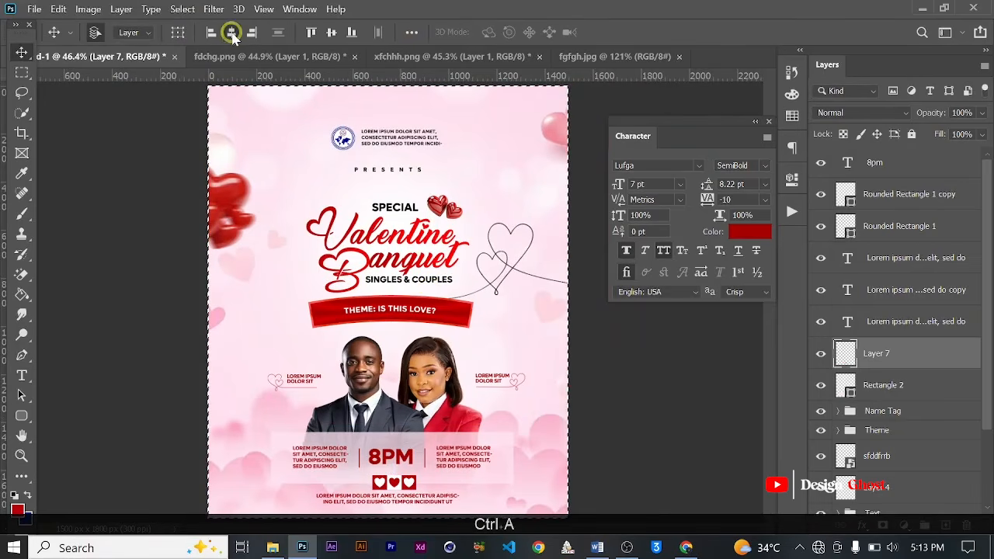
key("ctrl+d")
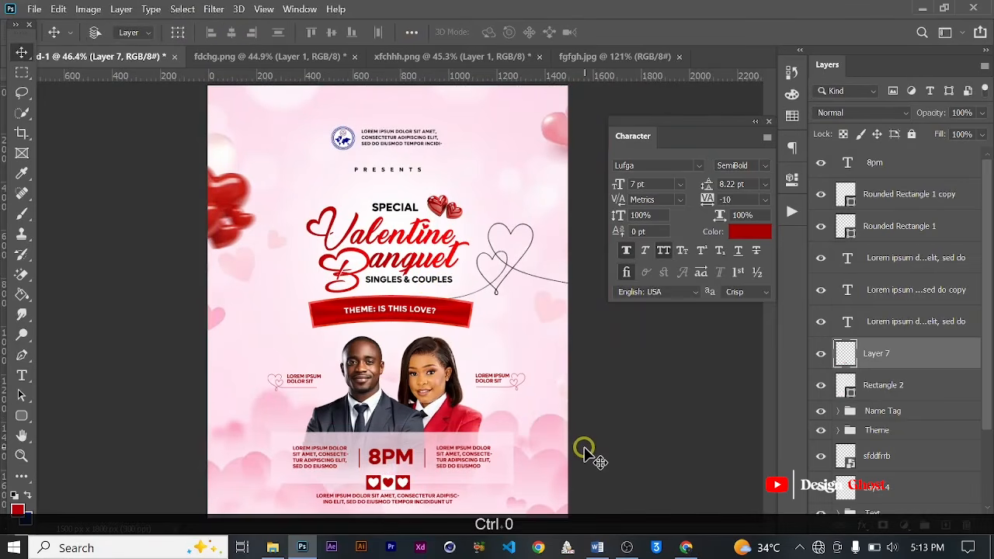
Step: Nudge the three heart tiles up slightly and scale them down a little, keeping them horizontally centred on the canvas
key("ctrl+0")
key("space")
left_click_drag(450, 445, 489, 307)
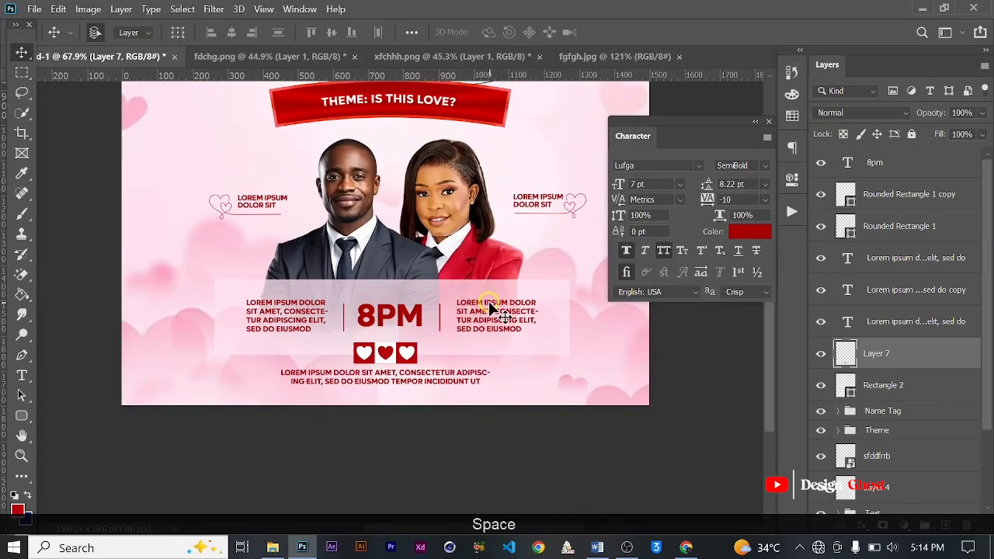
key("Up")
key("Up")
key("ctrl+t")
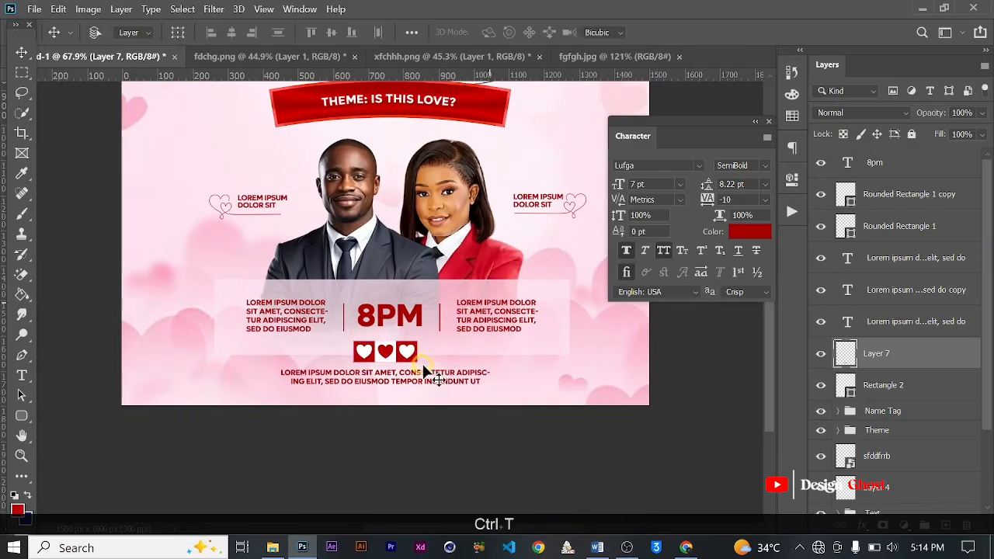
scroll(423, 362, "up", 3)
left_click_drag(418, 334, 393, 339)
key("Return")
key("ctrl+0")
key("ctrl+a")
scroll(551, 288, "down", 1)
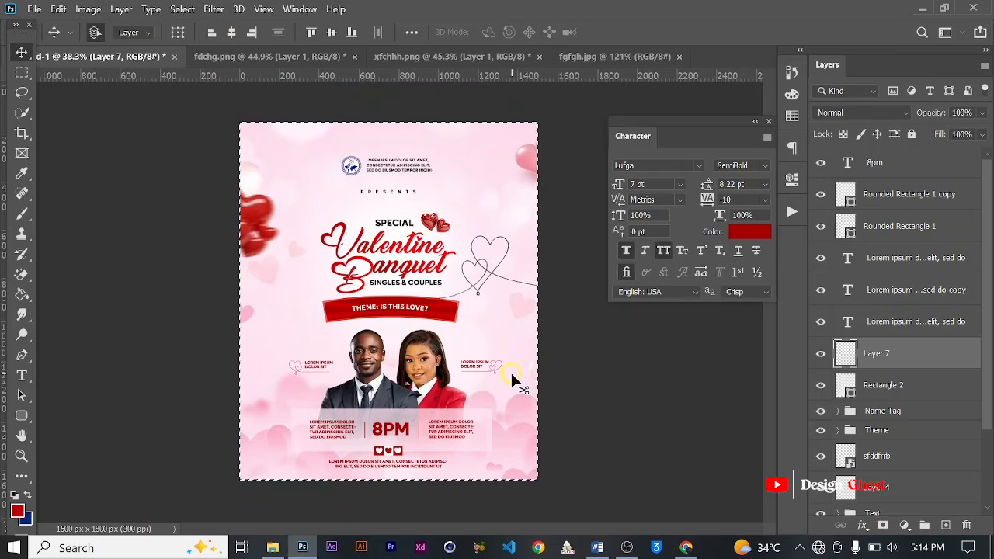
key("ctrl+d")
Step: Display the whole poster in full-screen mode on a black background and review the design
key("ctrl+0")
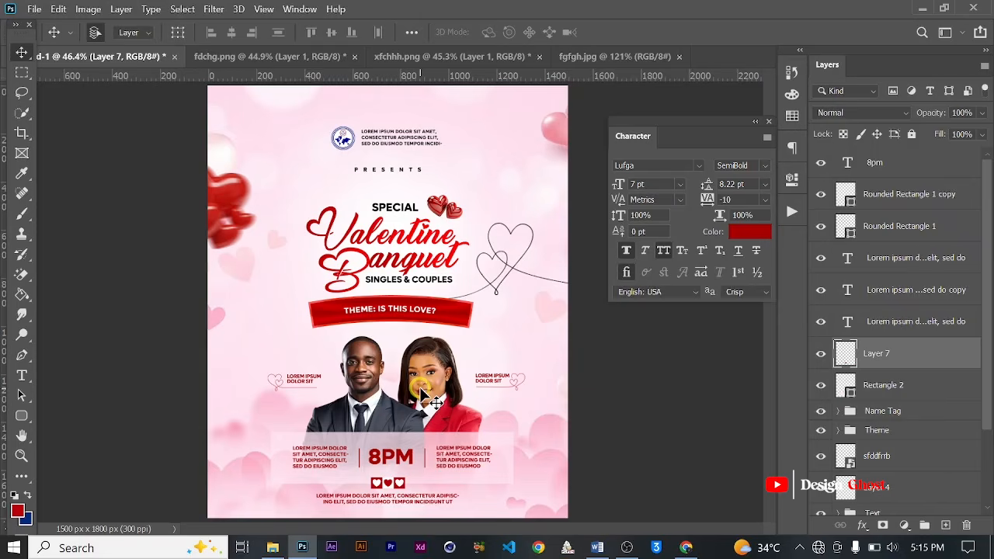
key("f")
key("f")
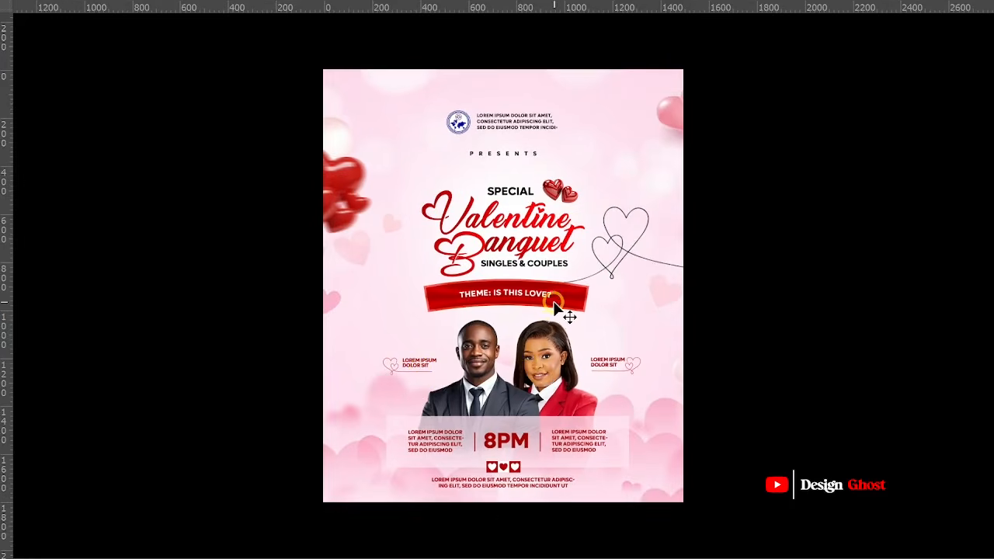
scroll(553, 304, "up", 1)
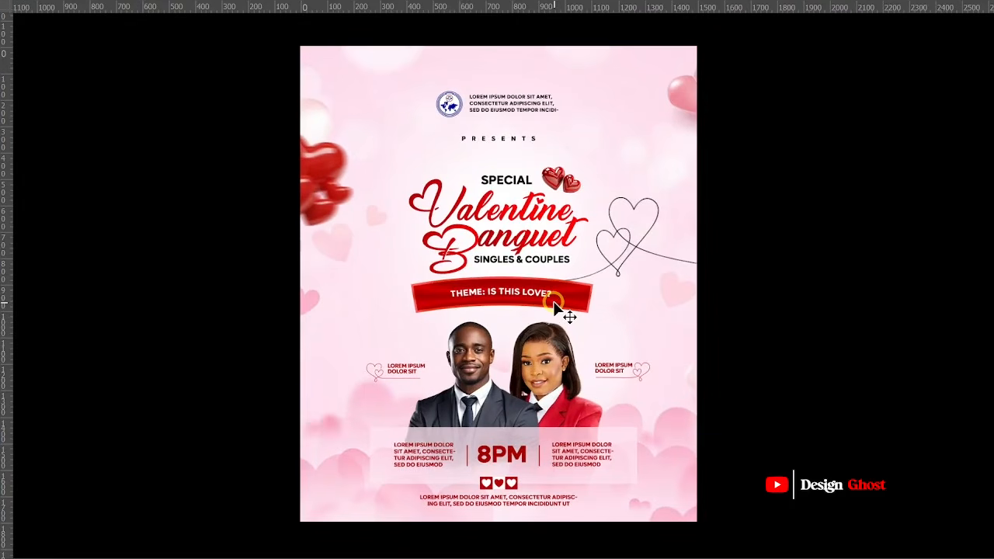